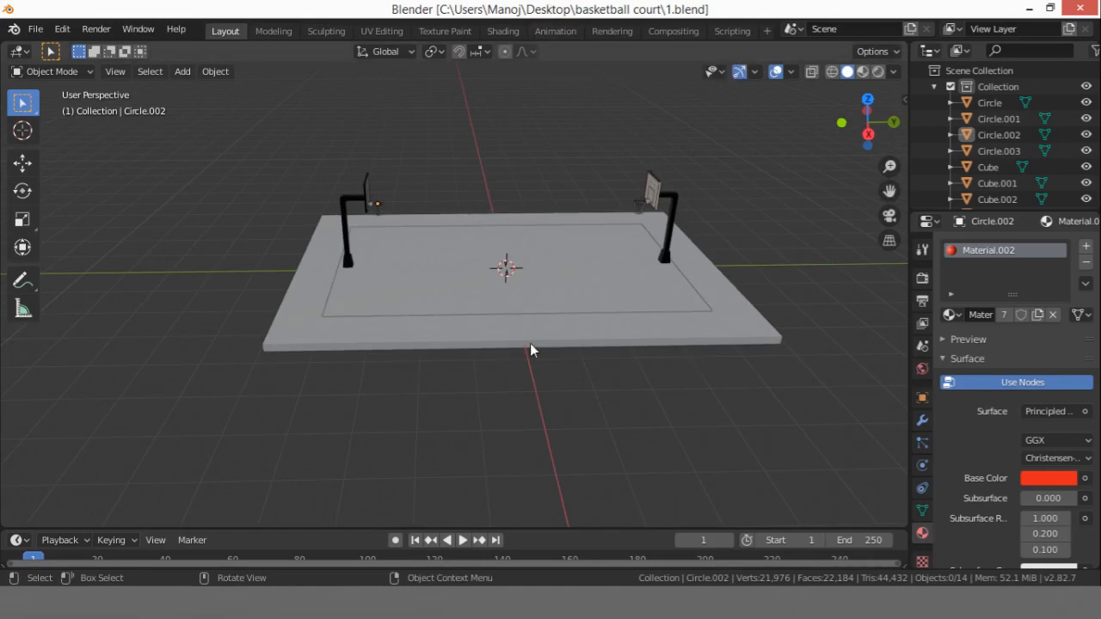
middle_drag(530, 343, 464, 224)
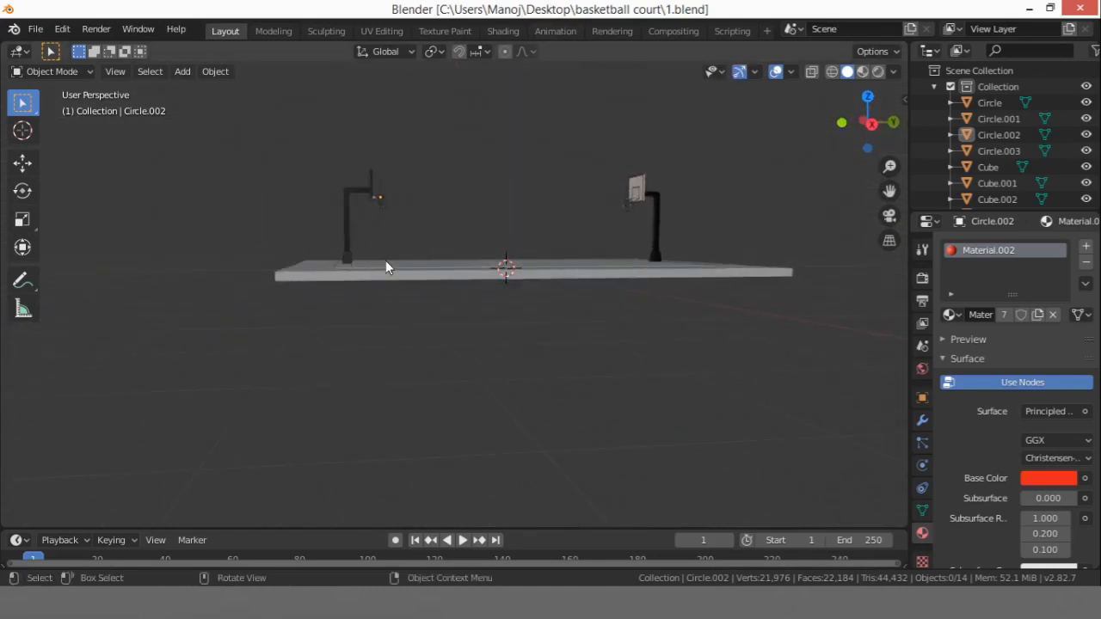
middle_drag(387, 235, 401, 177)
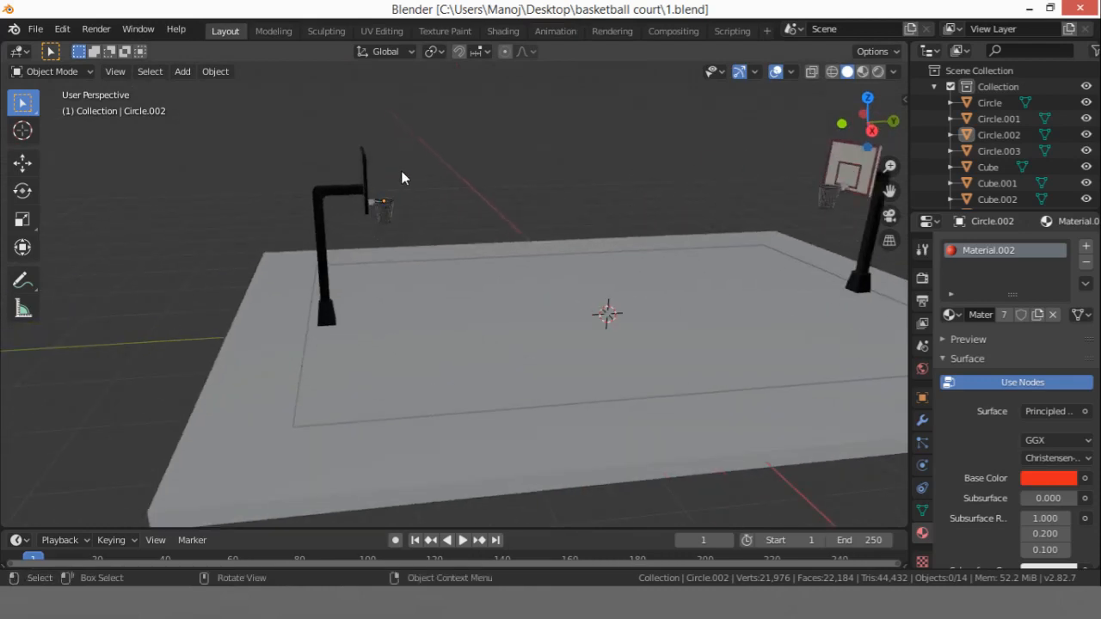
click(381, 215)
click(577, 222)
middle_drag(588, 231, 538, 254)
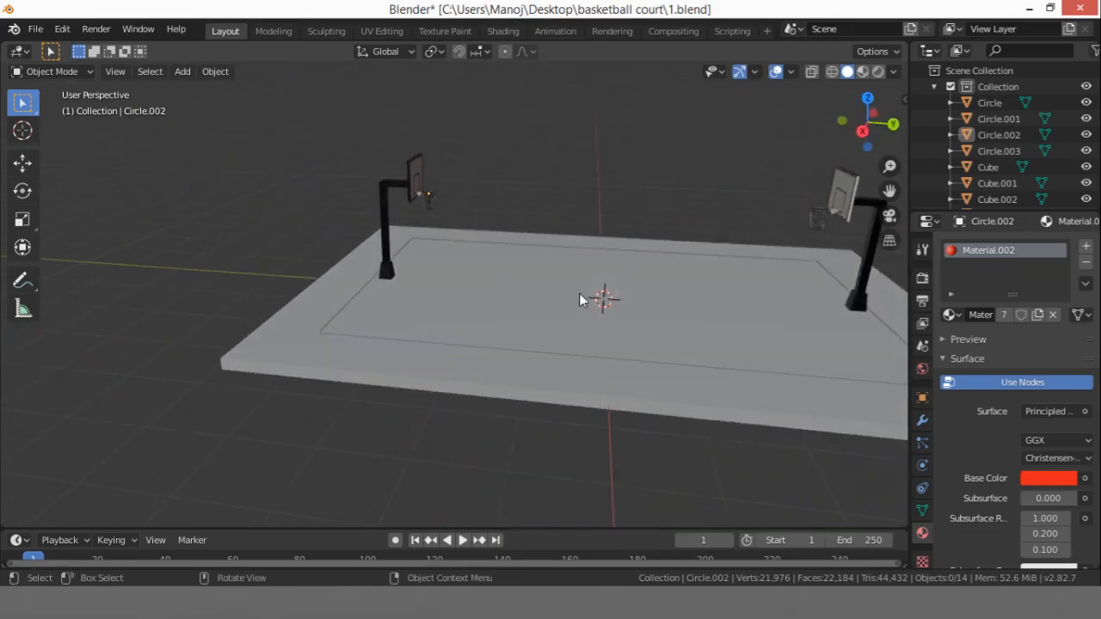
Step: Add a mesh plane at the centre of the court and scale it uniformly to about 4 times its size
key(shift+a)
mouse_move(631, 243)
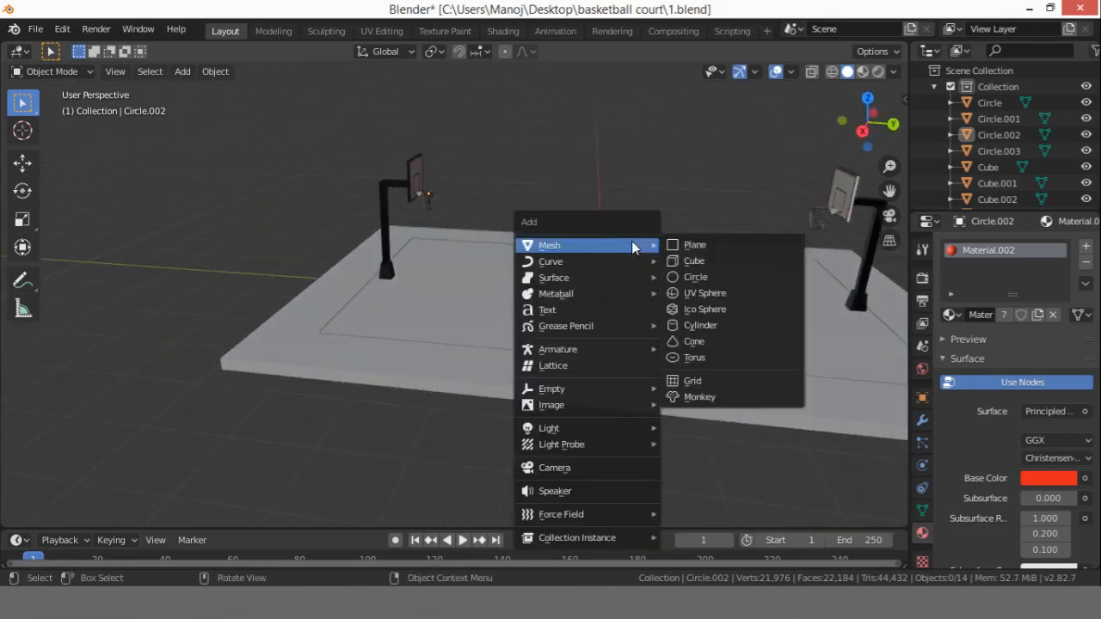
click(721, 236)
middle_drag(690, 201, 702, 232)
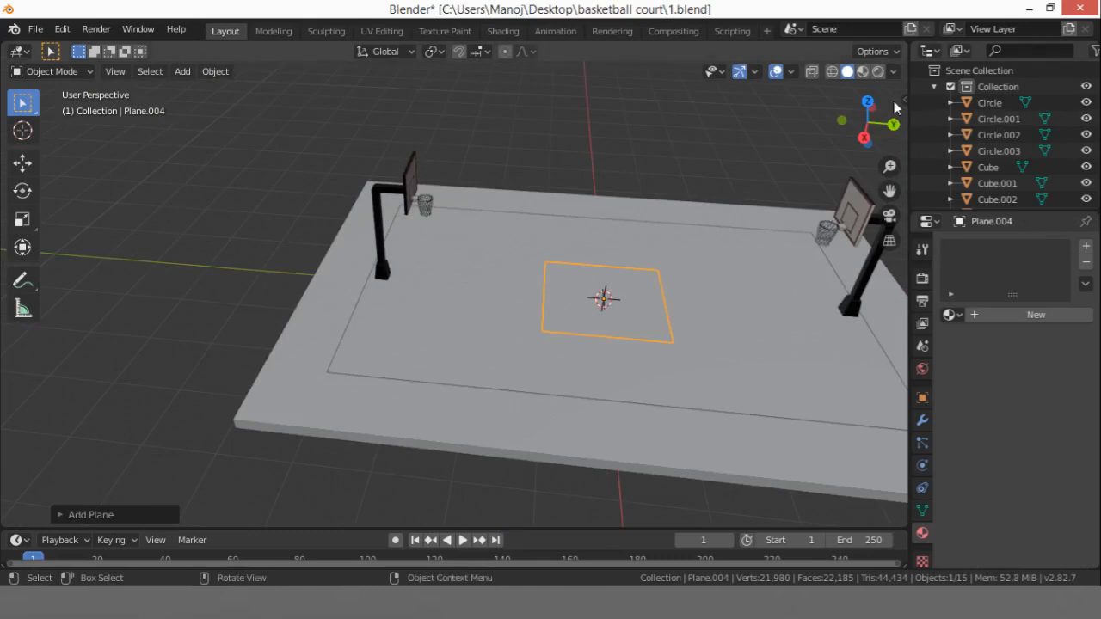
click(867, 102)
scroll(743, 207, down, 4)
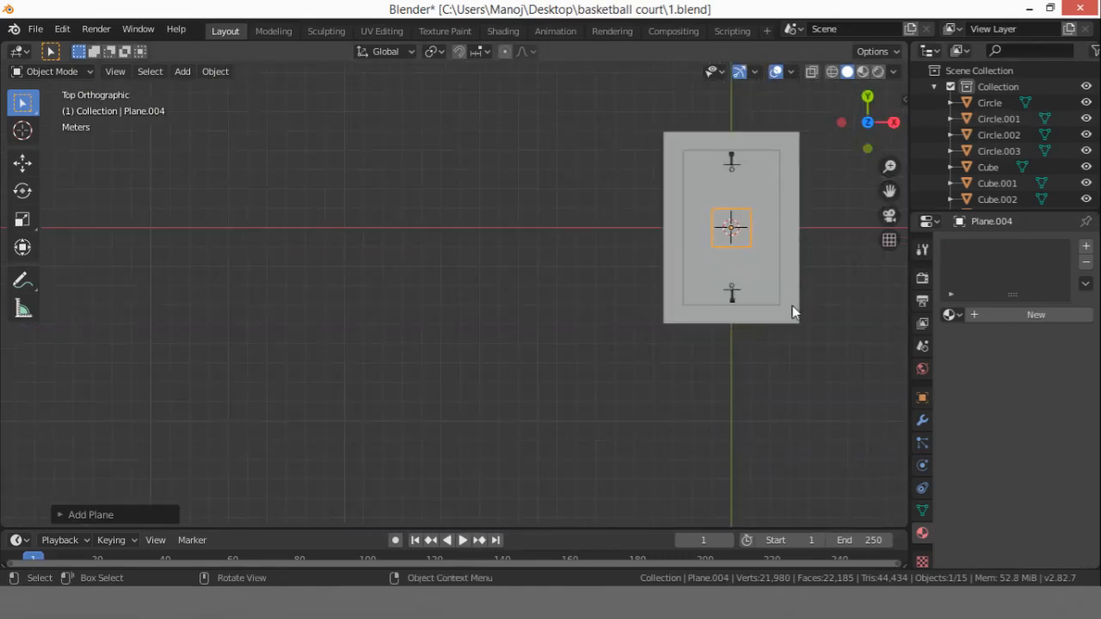
key(s)
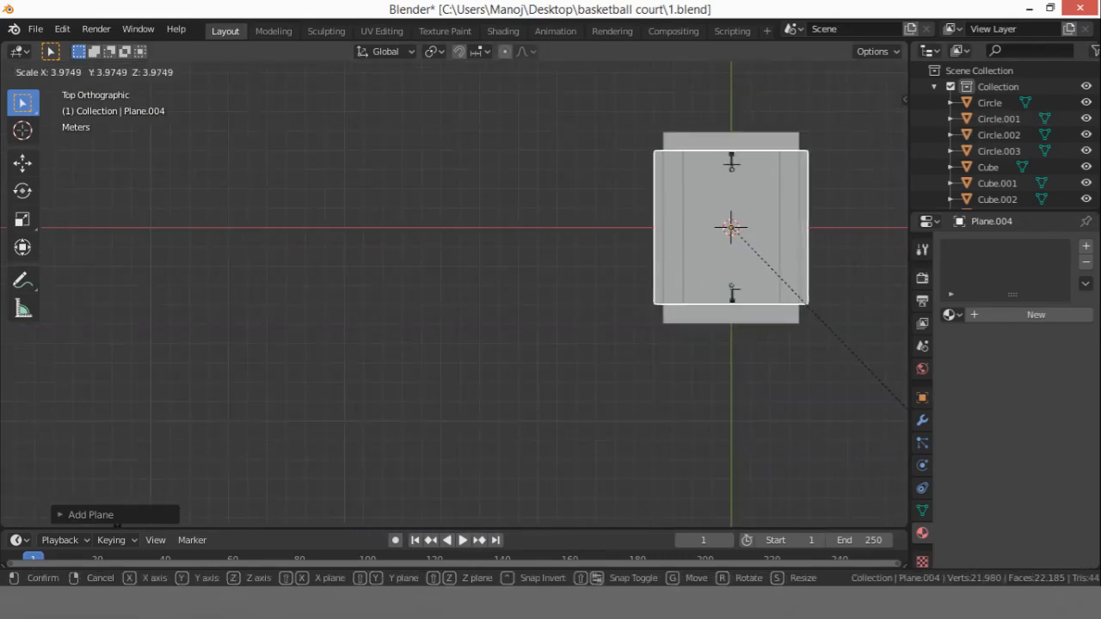
key(Return)
Step: Scale the plane along the Y axis by about 1.3 so it extends beyond the court slab on every side
key(s)
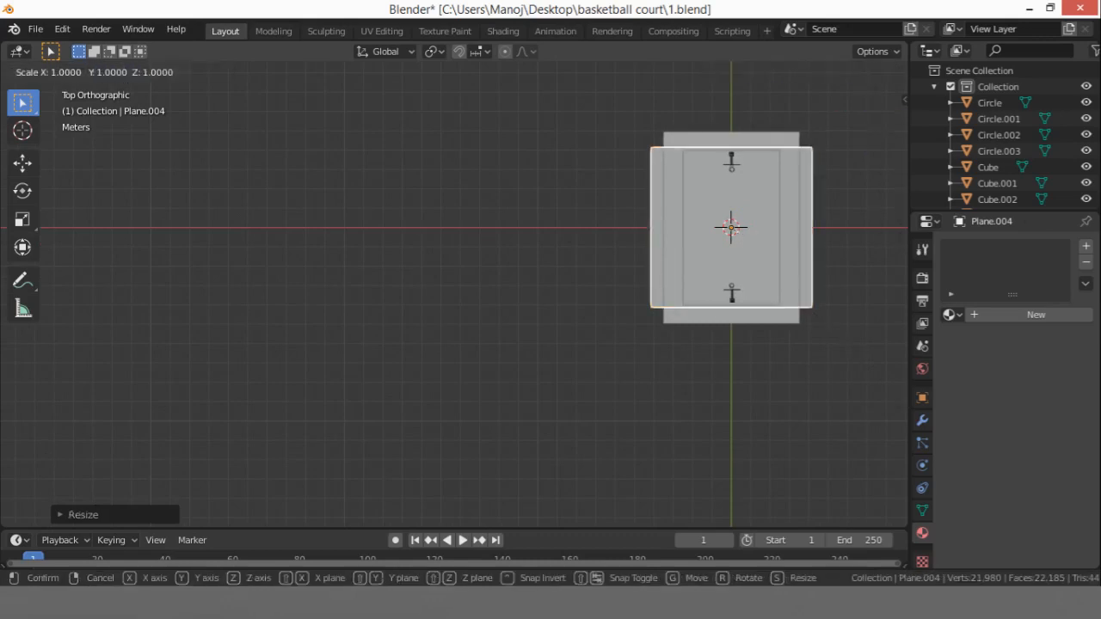
key(x)
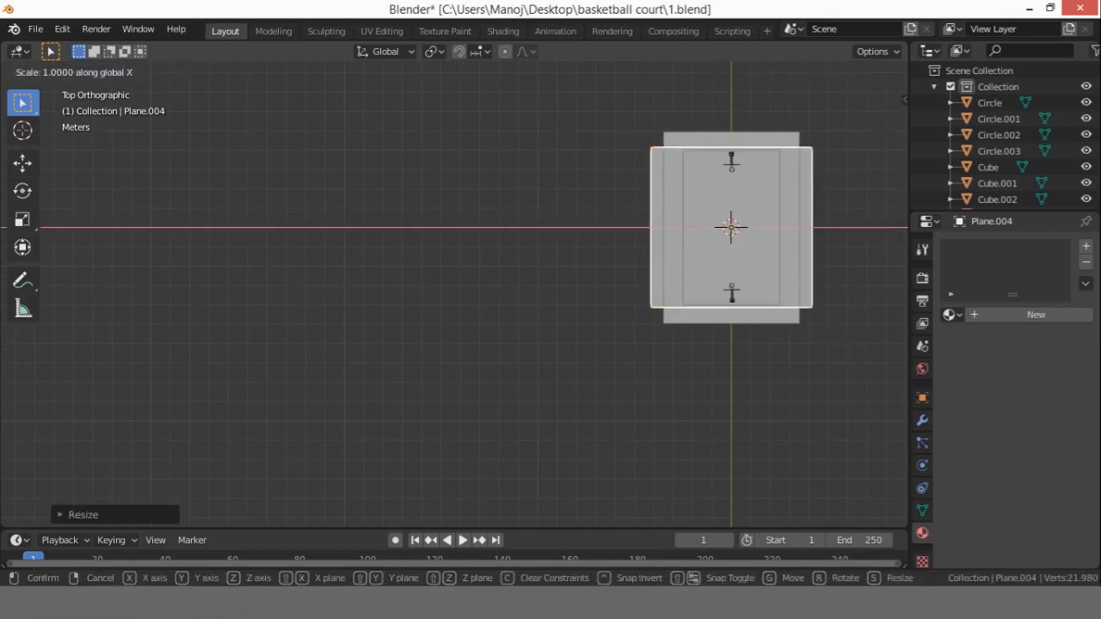
key(y)
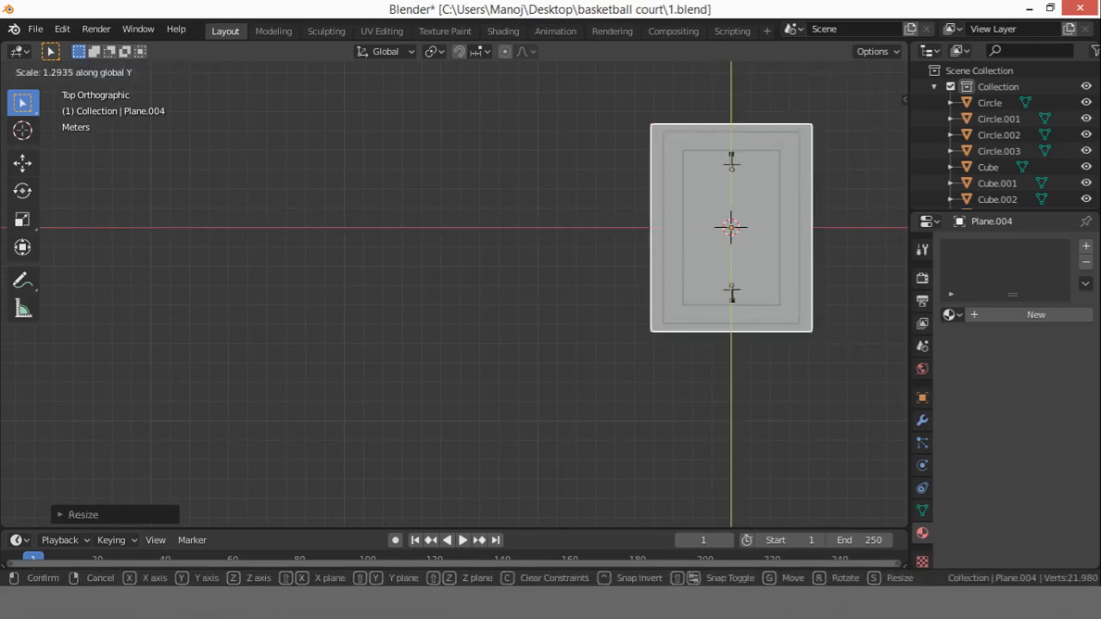
key(Return)
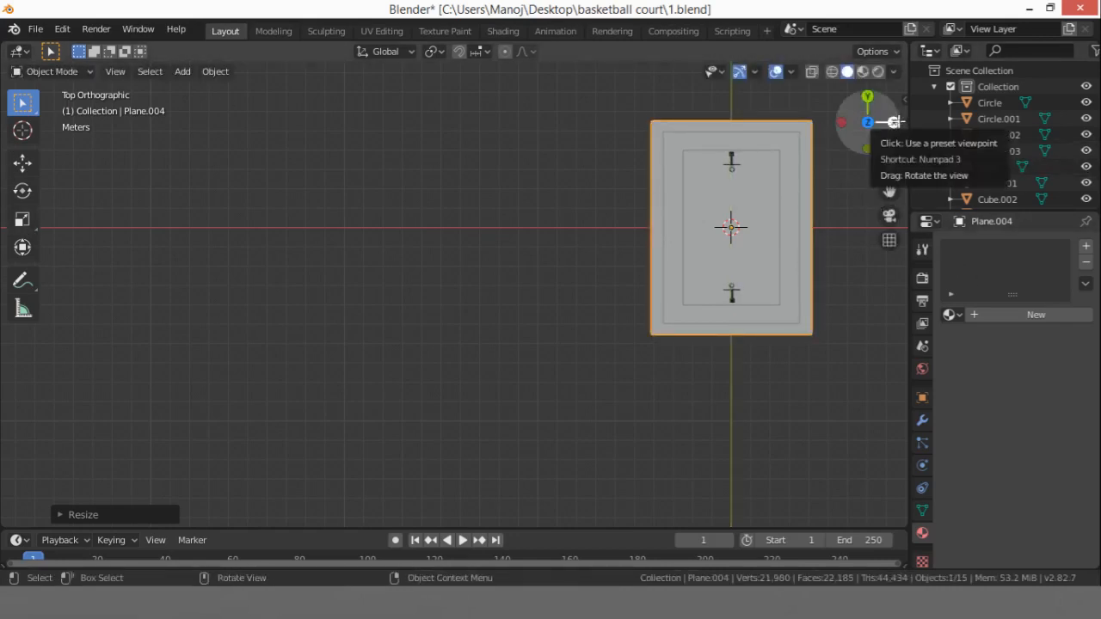
Step: Move the plane down about 0.03 m along Z to the underside of the court slab
click(894, 123)
scroll(654, 224, up, 3)
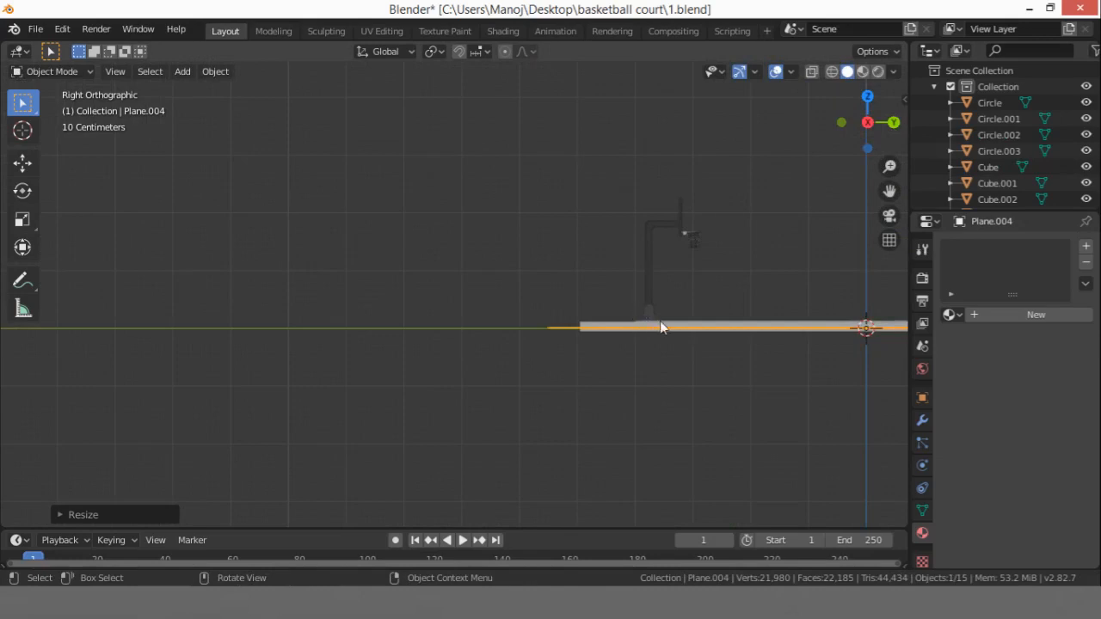
key(g)
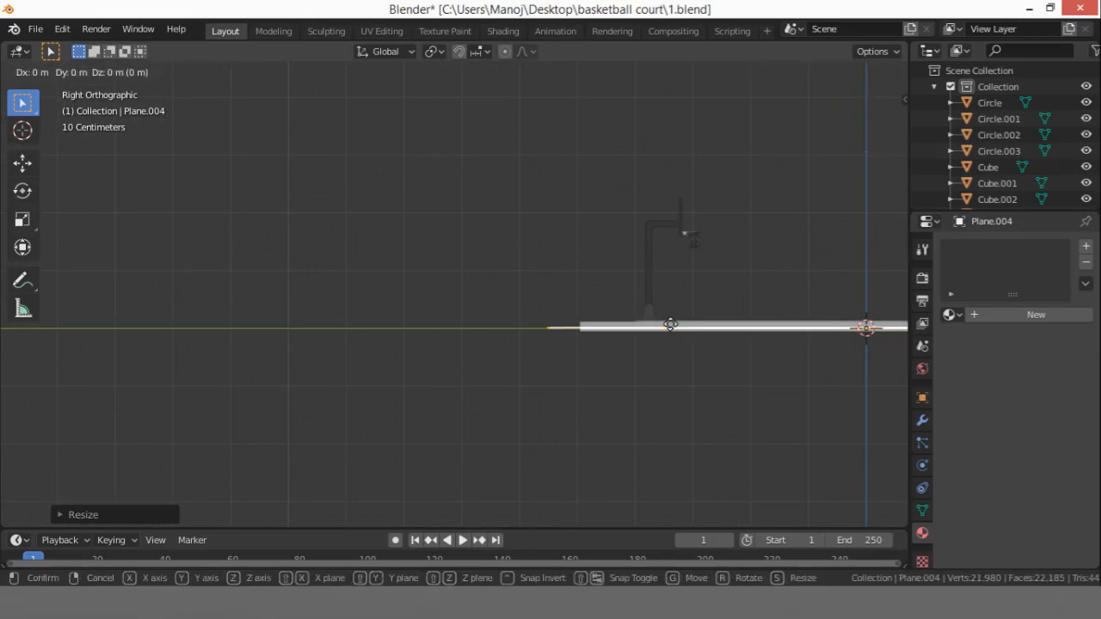
key(z)
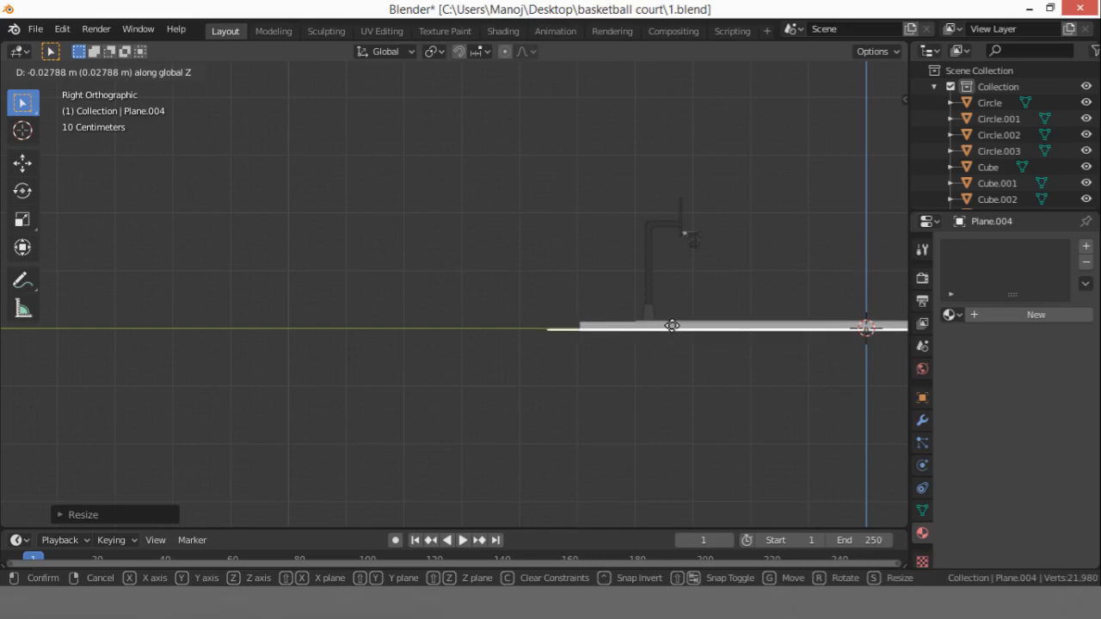
click(672, 326)
Step: Add a lengthwise loop cut to the plane and slide it to the court slab's edge on the negative X side
click(866, 99)
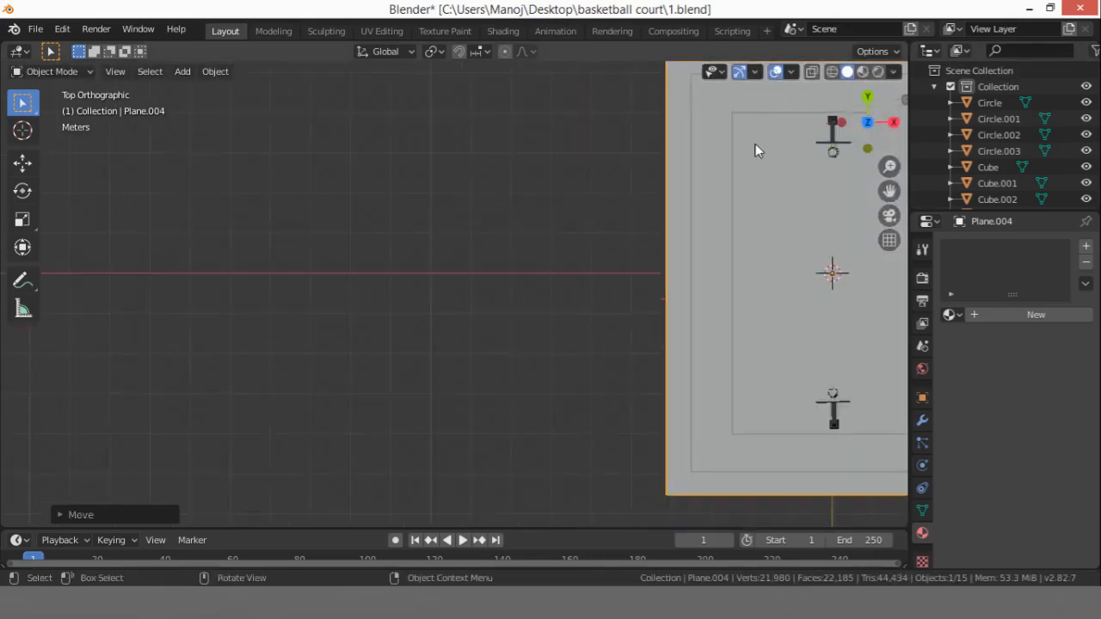
scroll(756, 151, down, 4)
drag(890, 190, 613, 210)
scroll(585, 129, up, 4)
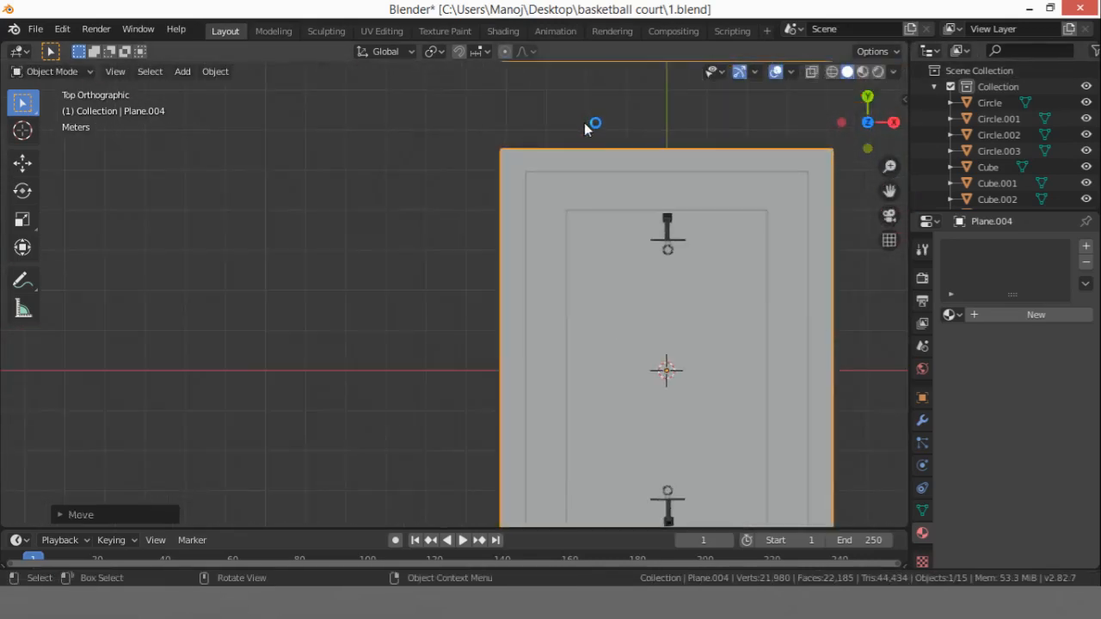
scroll(634, 192, down, 2)
key(Tab)
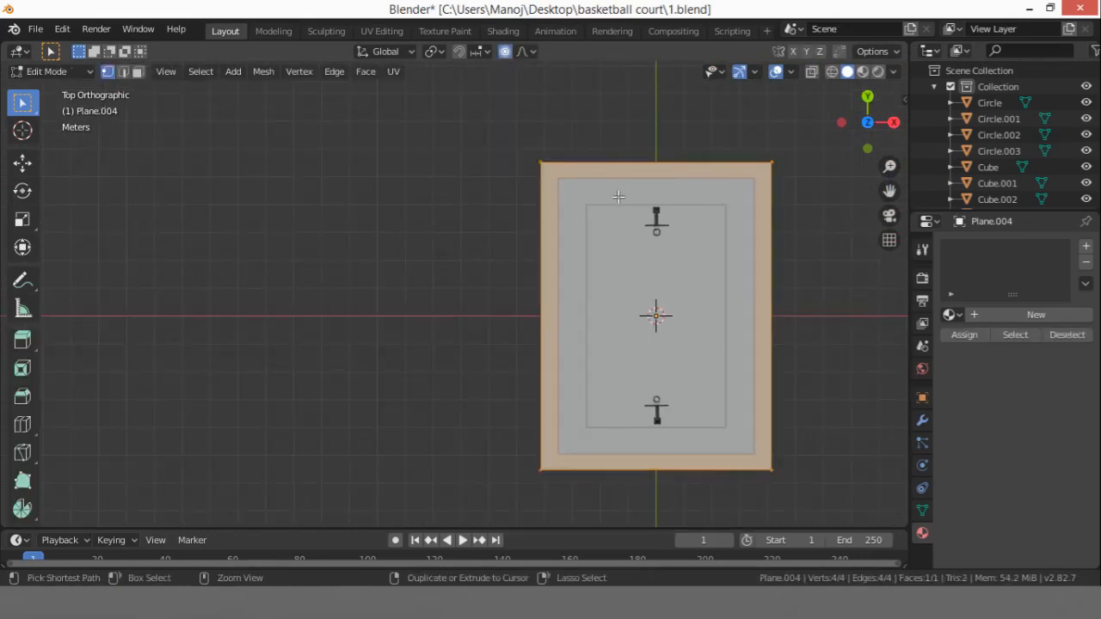
key(Tab)
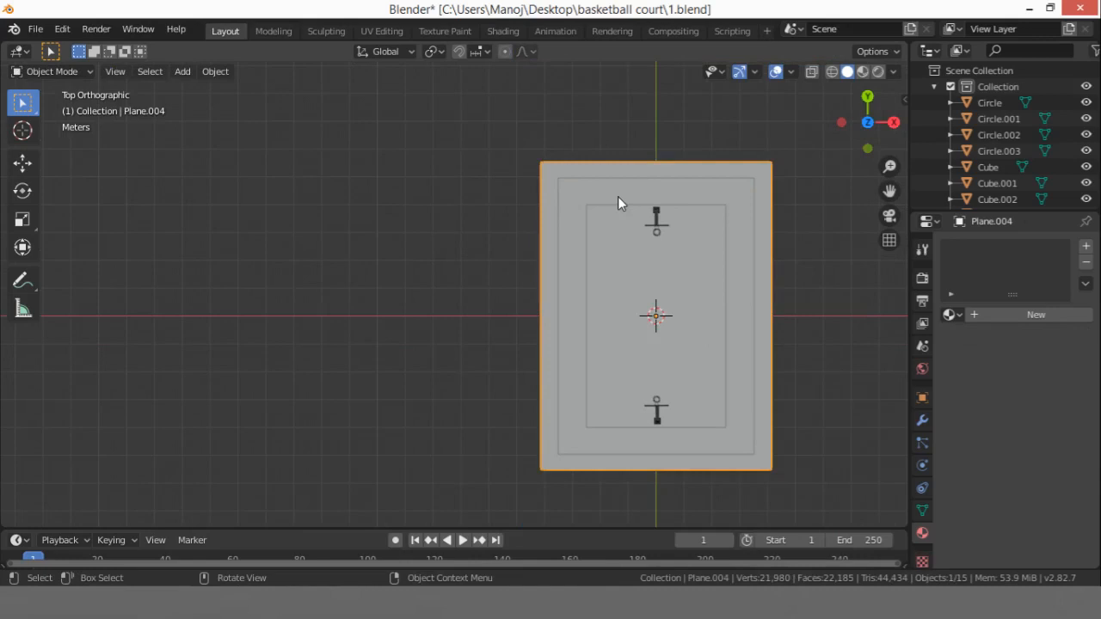
key(Tab)
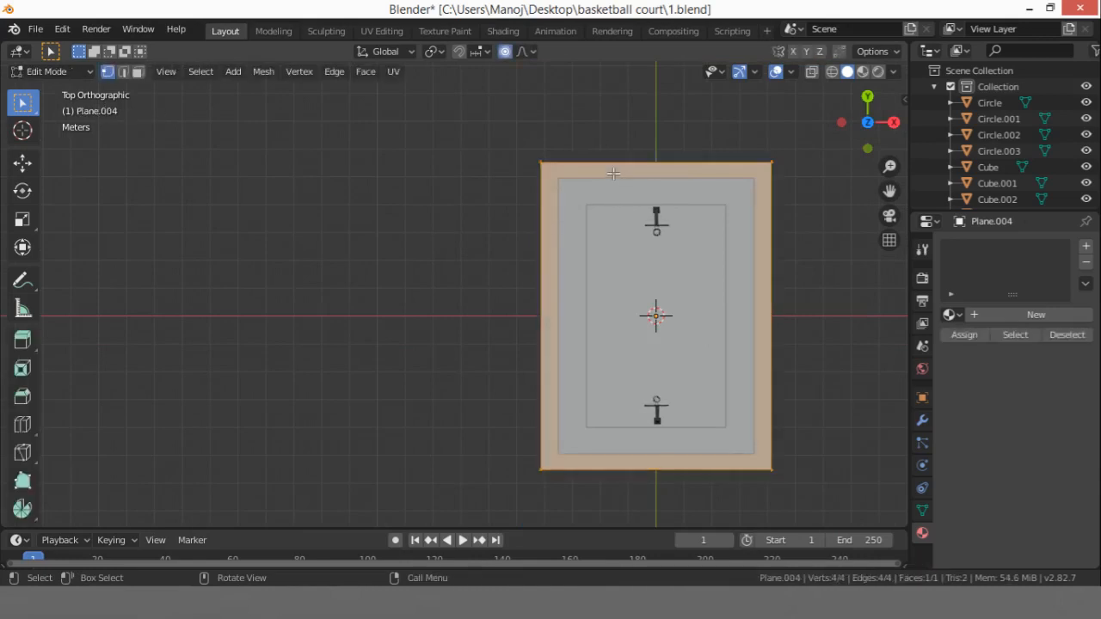
key(ctrl+r)
click(588, 170)
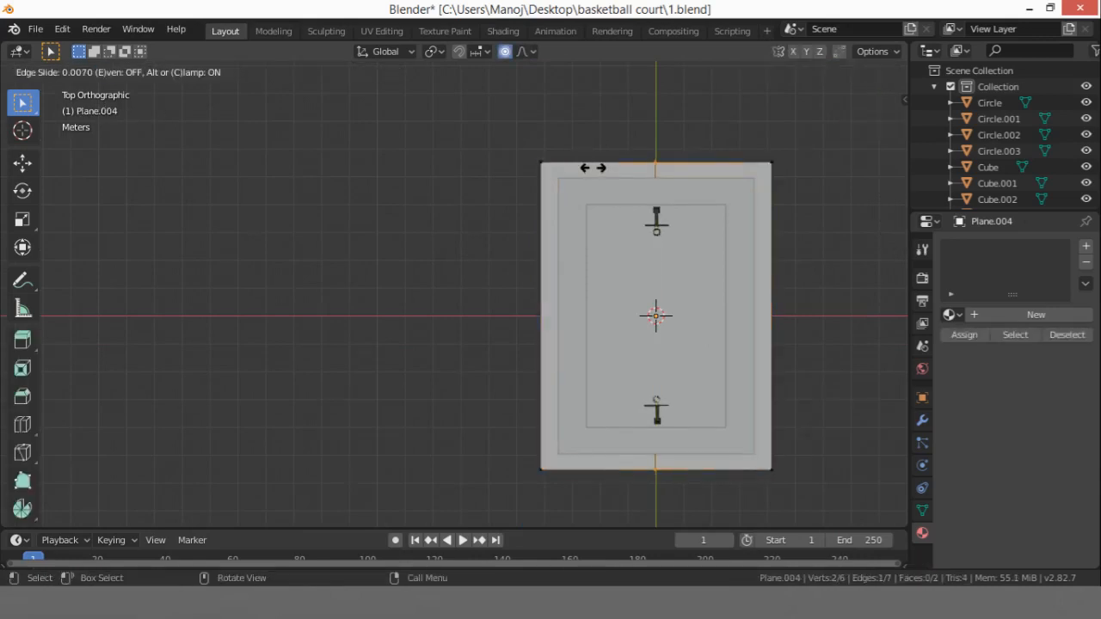
click(500, 170)
Step: Add a second lengthwise loop cut and slide it to the court slab's edge on the positive X side
key(ctrl+r)
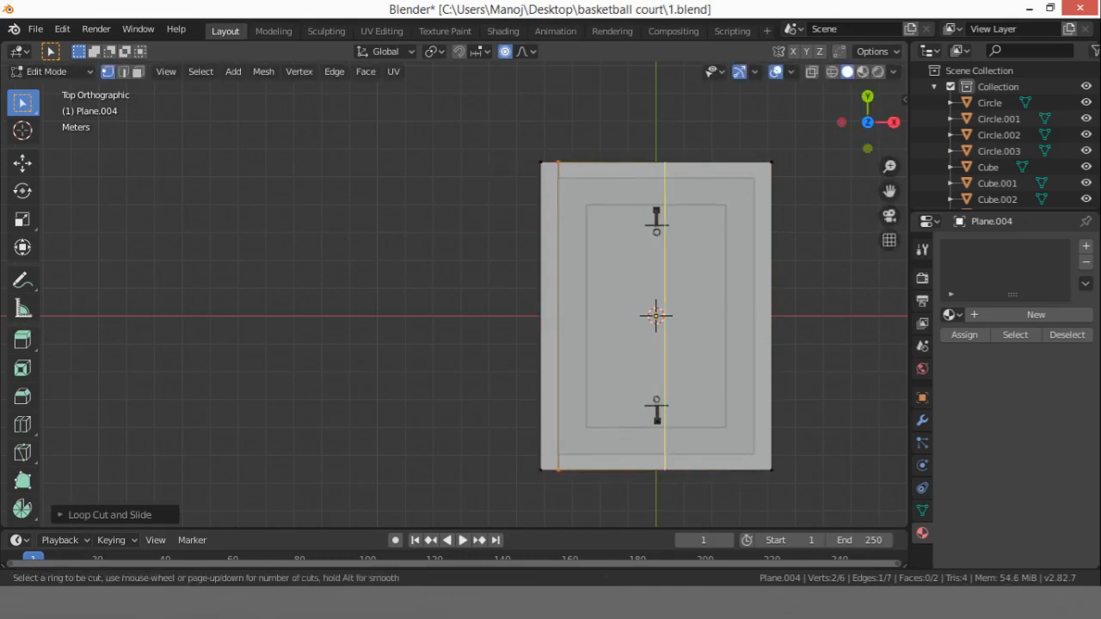
click(581, 175)
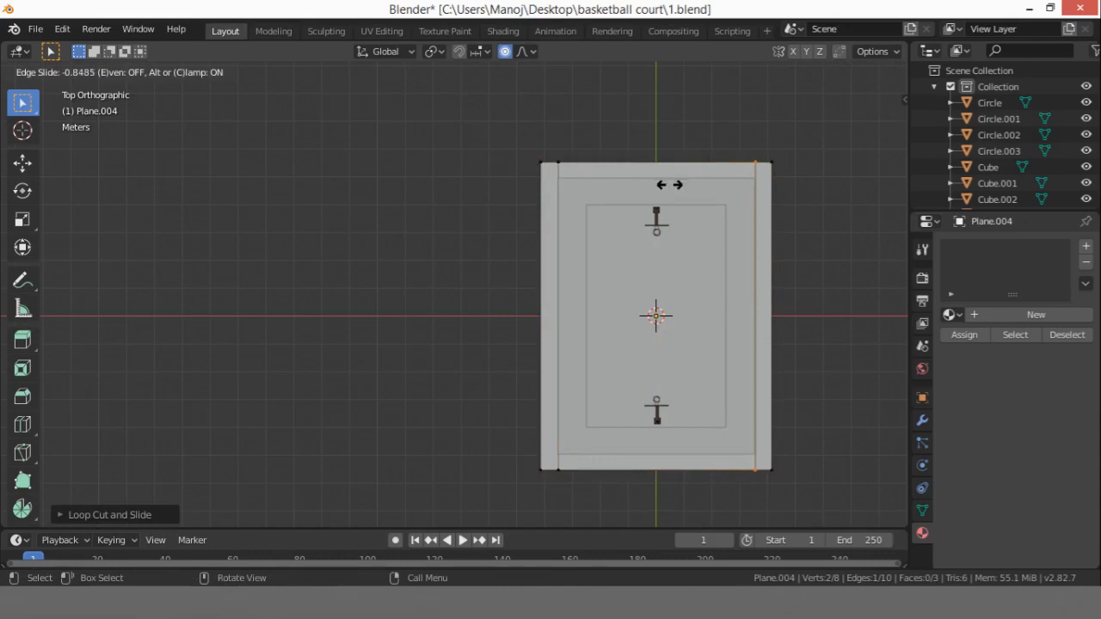
click(669, 184)
Step: Add a crosswise loop cut at the court slab's positive Y edge, undoing the extra cut made beside it
key(ctrl+r)
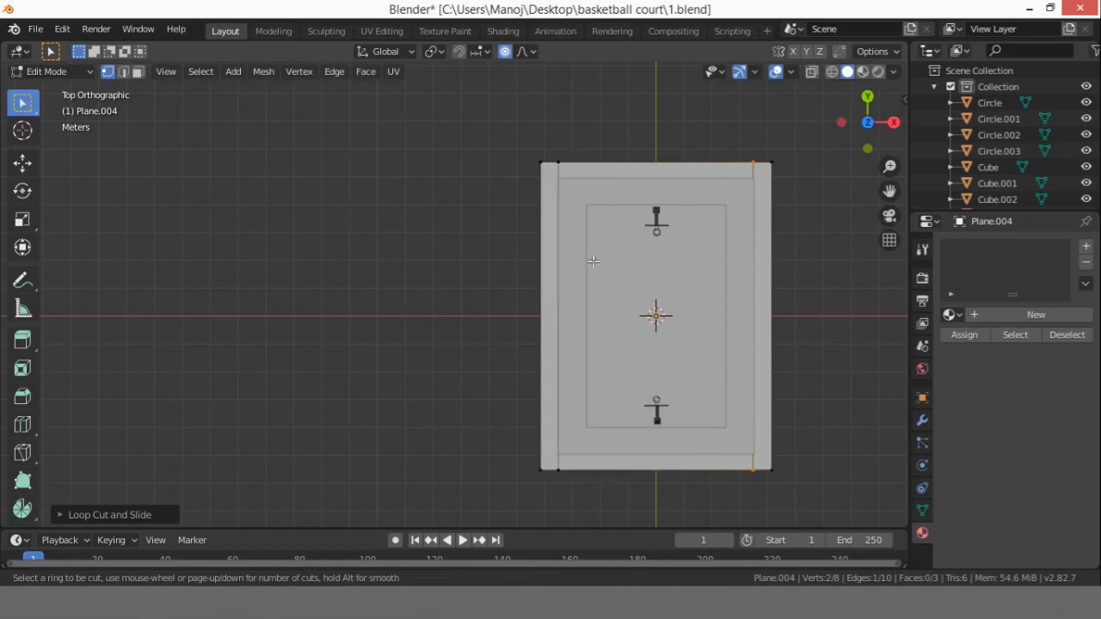
click(548, 327)
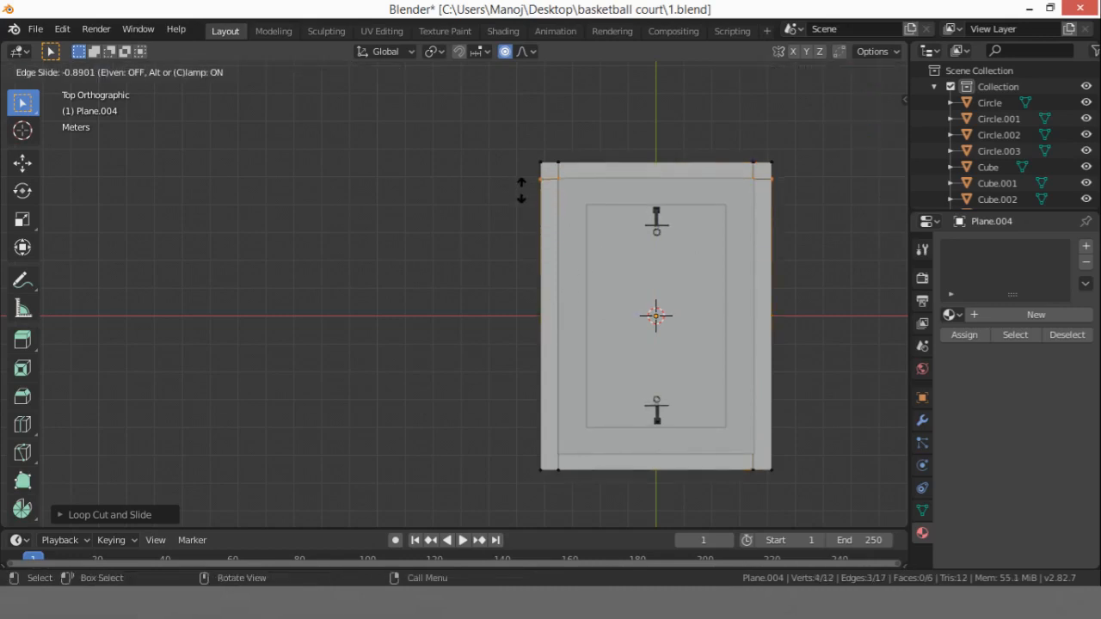
click(522, 188)
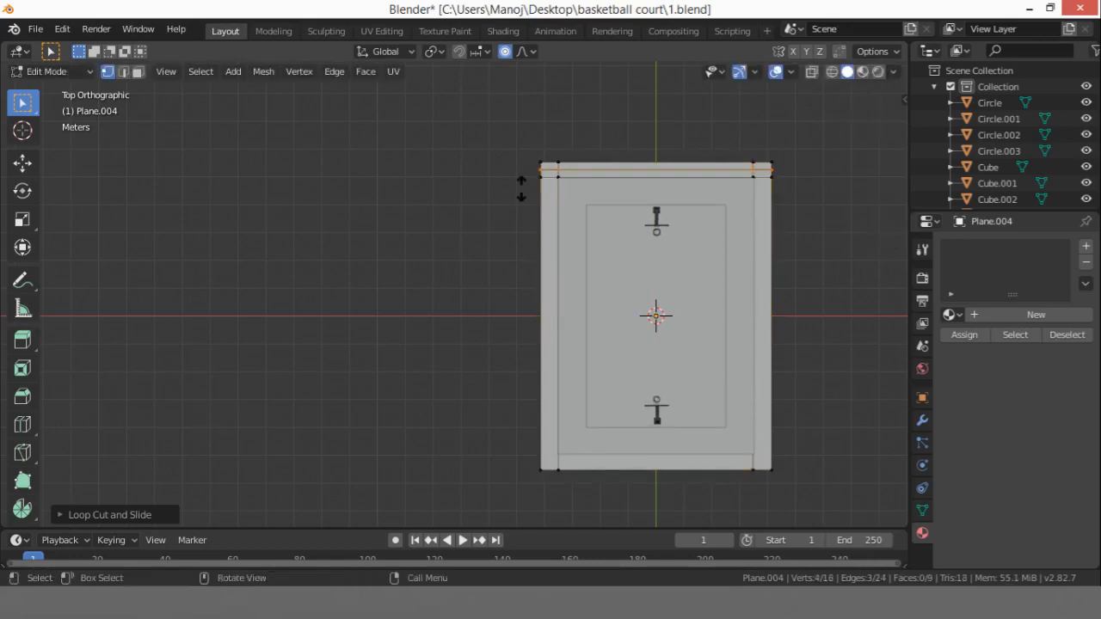
click(529, 187)
key(ctrl+z)
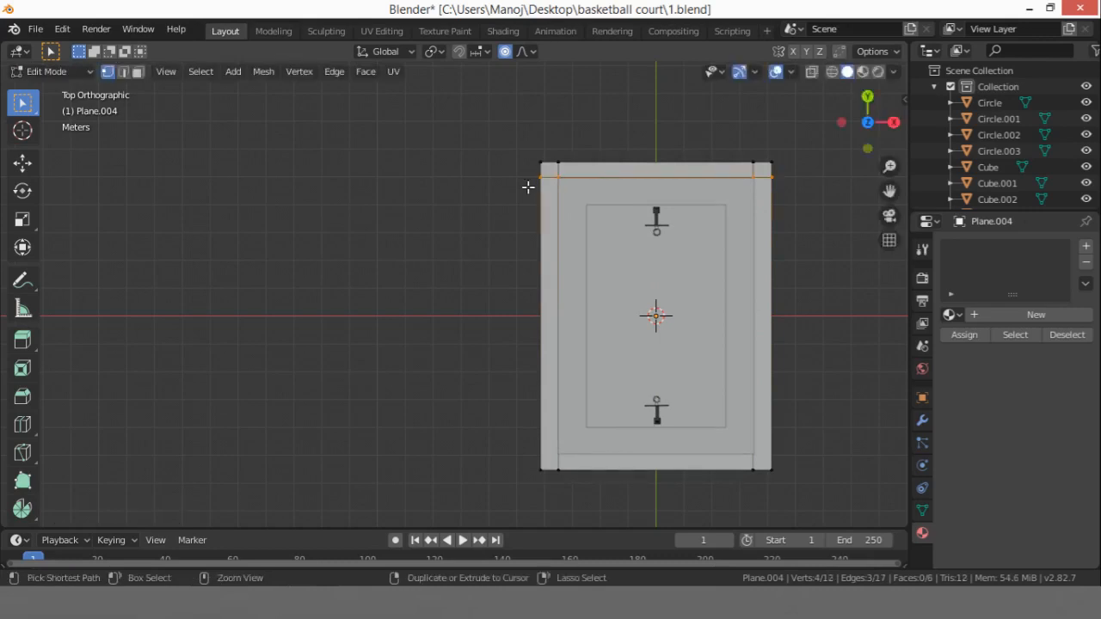
Step: Add another crosswise loop cut to the plane and slide it to the court slab's negative Y edge
key(ctrl+r)
click(567, 245)
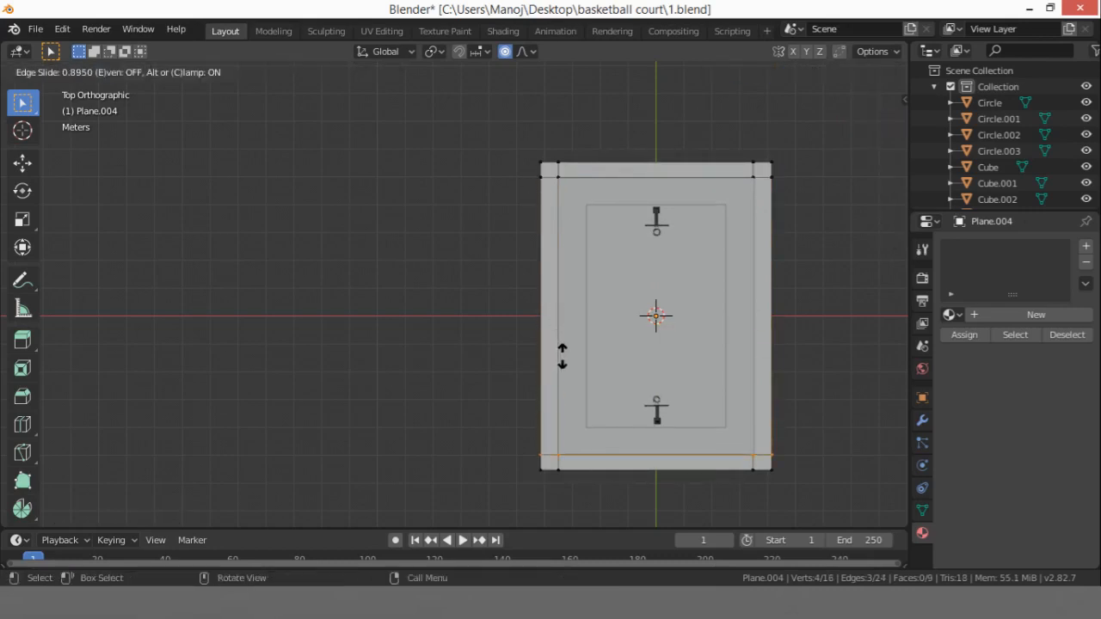
click(563, 355)
key(Tab)
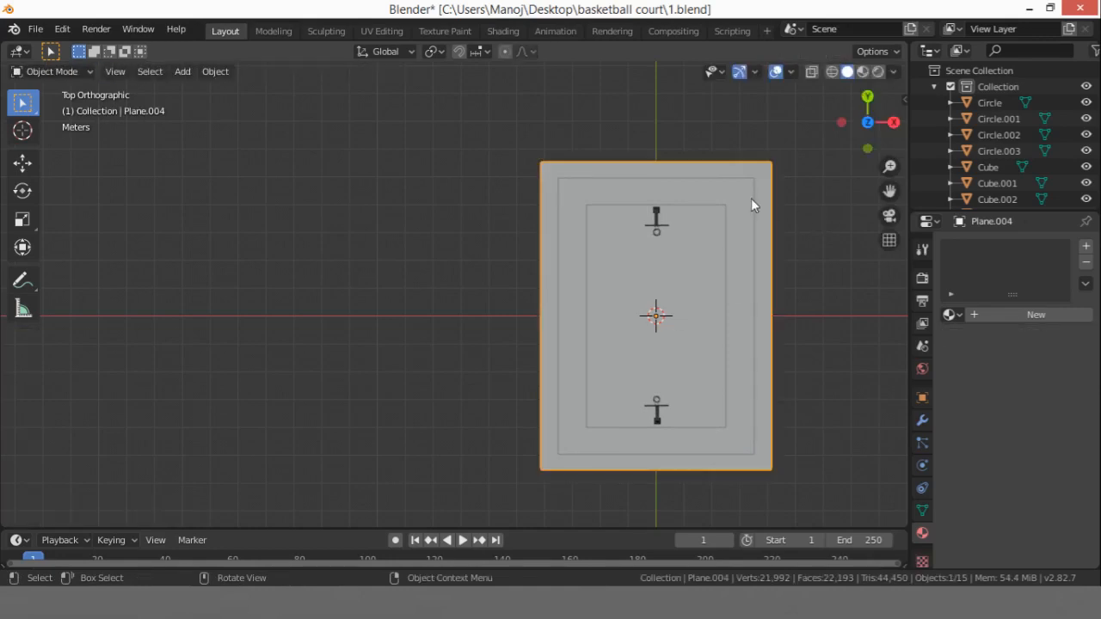
Step: Select the eight border faces of the plane surrounding the court and extrude them upward about 0.64 m
key(Tab)
click(137, 72)
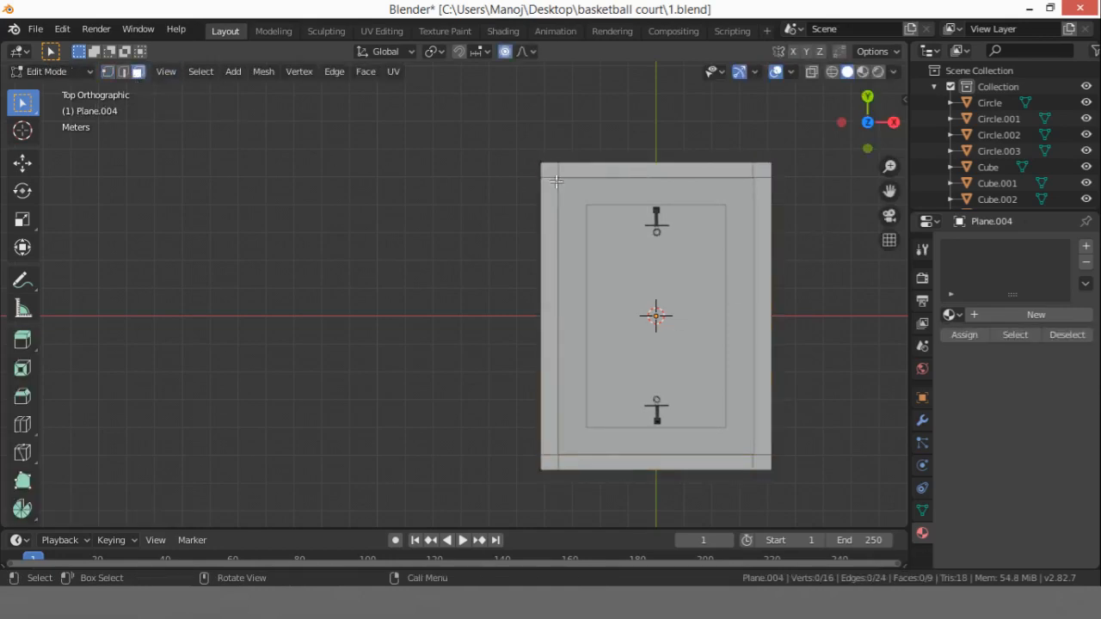
click(551, 170)
ctrl+click(564, 171)
ctrl+click(557, 279)
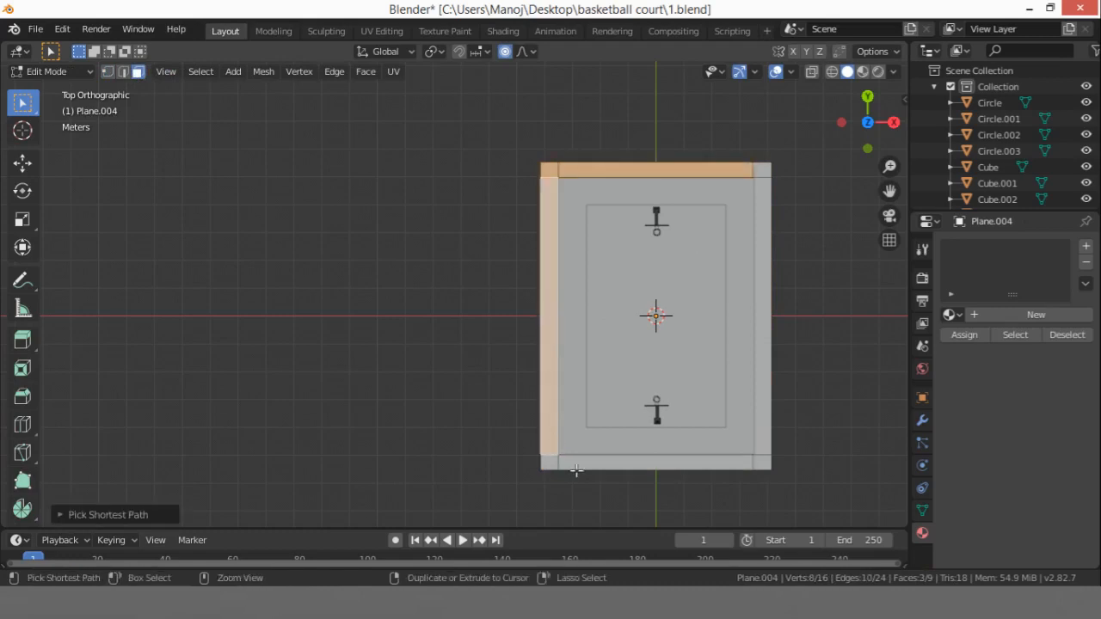
ctrl+click(550, 459)
ctrl+click(654, 465)
ctrl+click(761, 460)
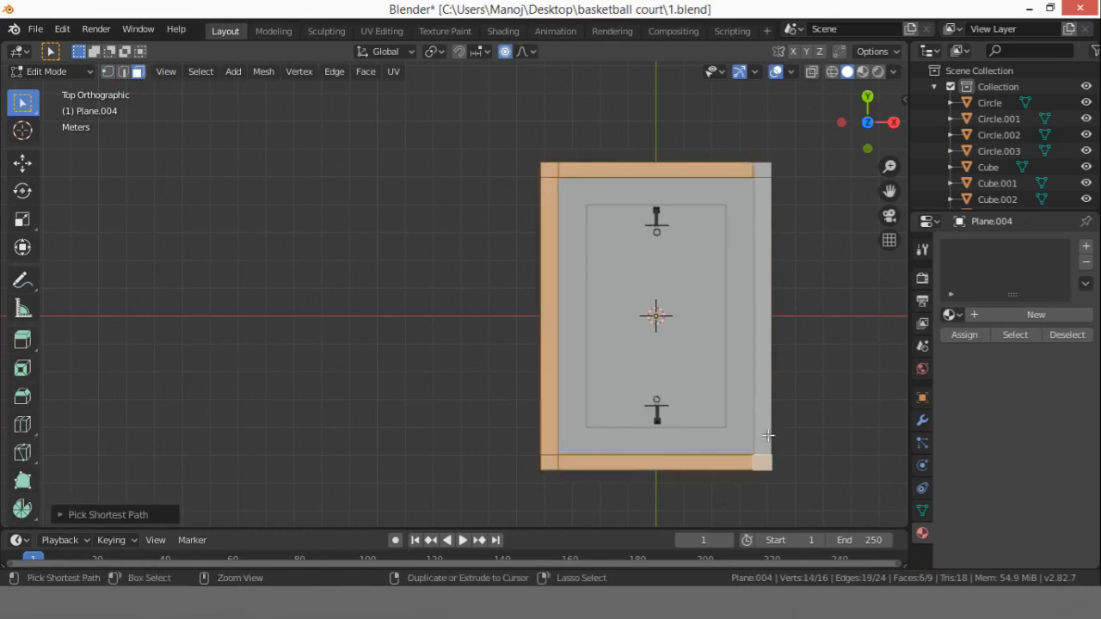
ctrl+click(762, 170)
click(893, 121)
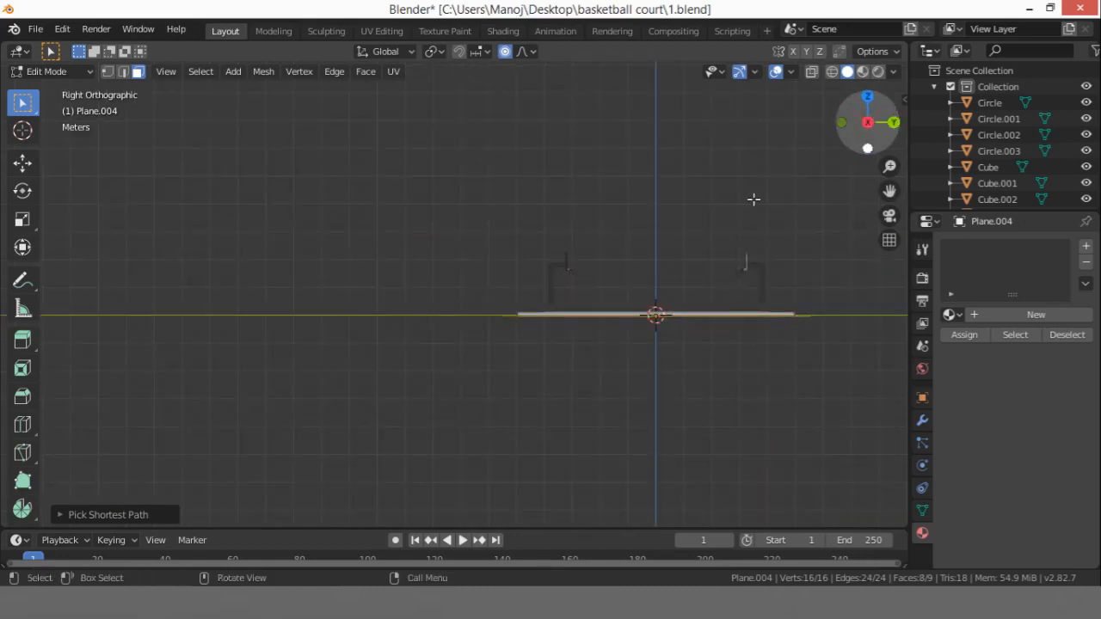
scroll(672, 271, up, 3)
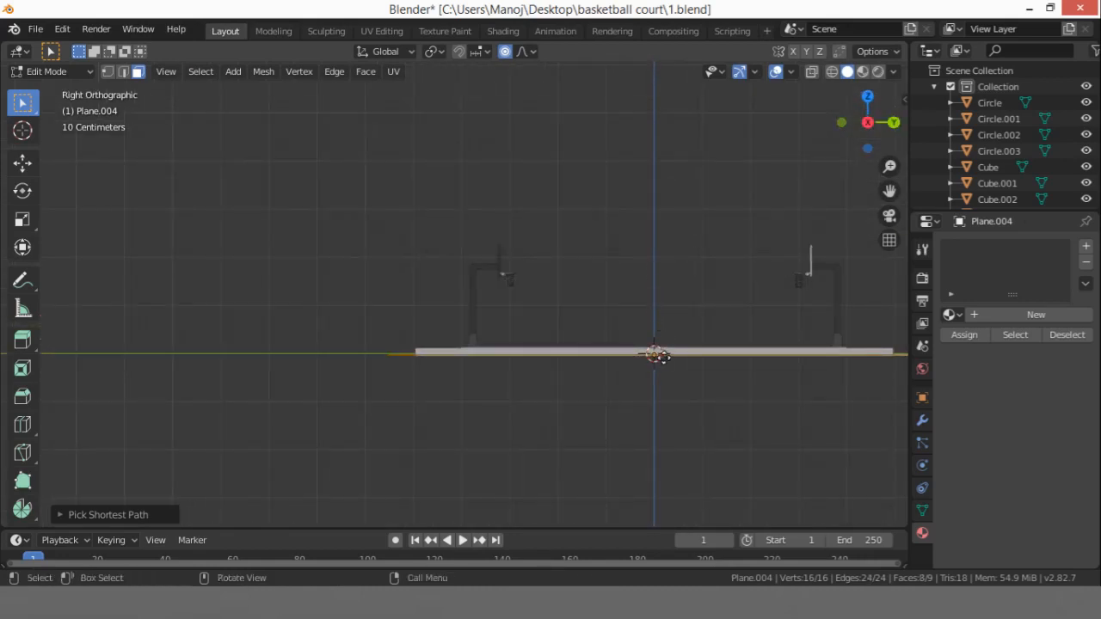
key(e)
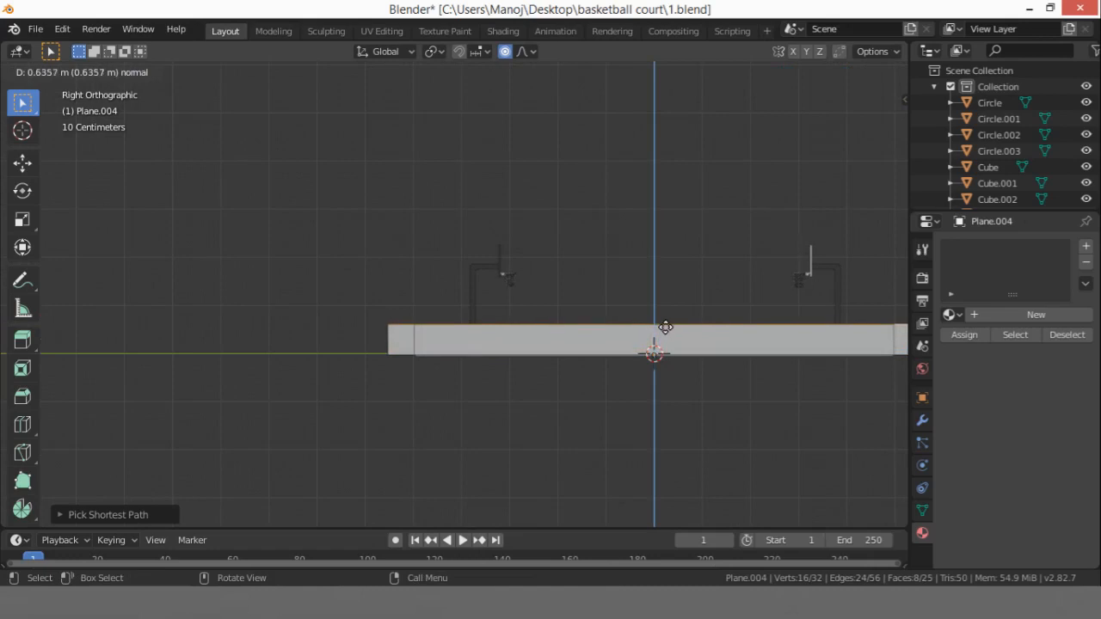
click(665, 327)
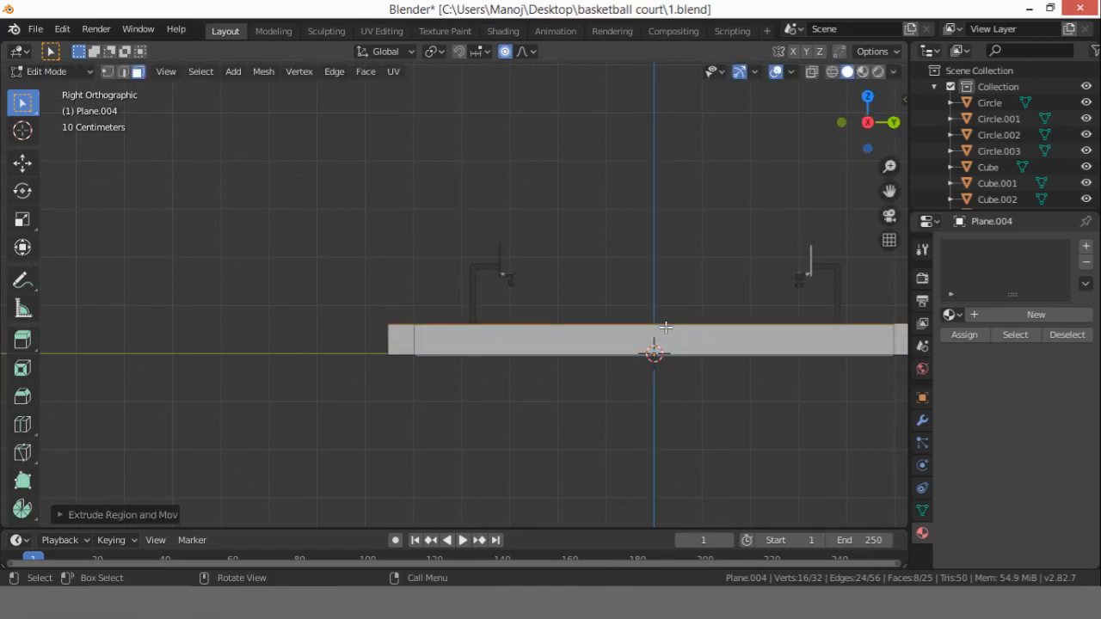
Step: Try moving the whole bordered plane down about 0.05 m along the Z axis in Object Mode
key(Tab)
key(g)
key(z)
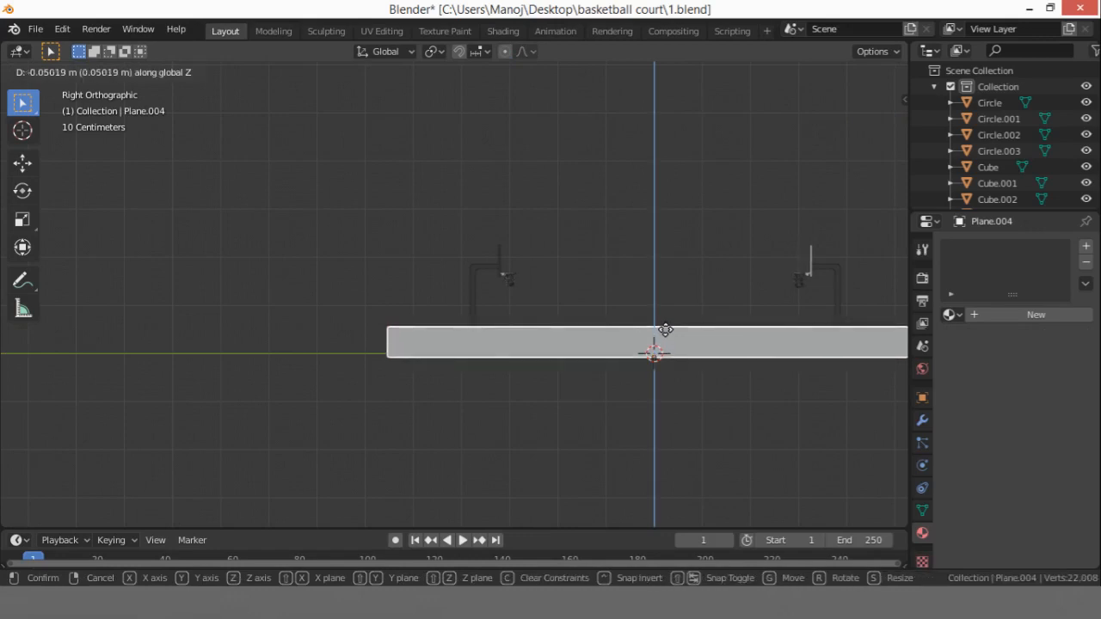
click(663, 329)
middle_drag(616, 160, 531, 257)
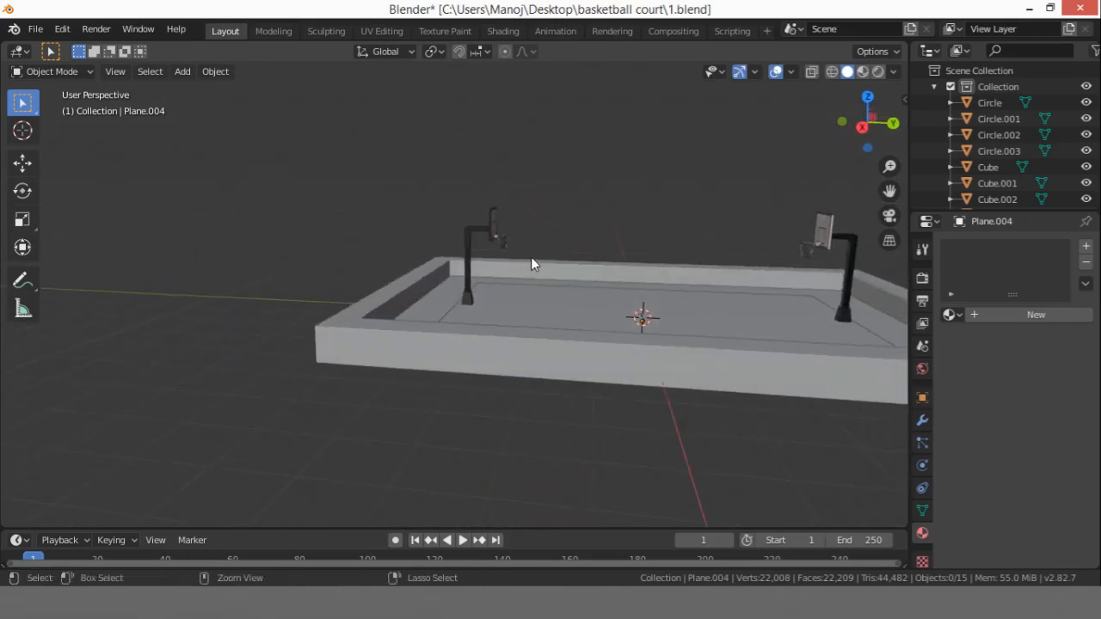
Step: Undo the plane's downward move and the border's upward extrusion, ending in Edit Mode with the border faces flat
click(531, 257)
key(ctrl+z)
key(Tab)
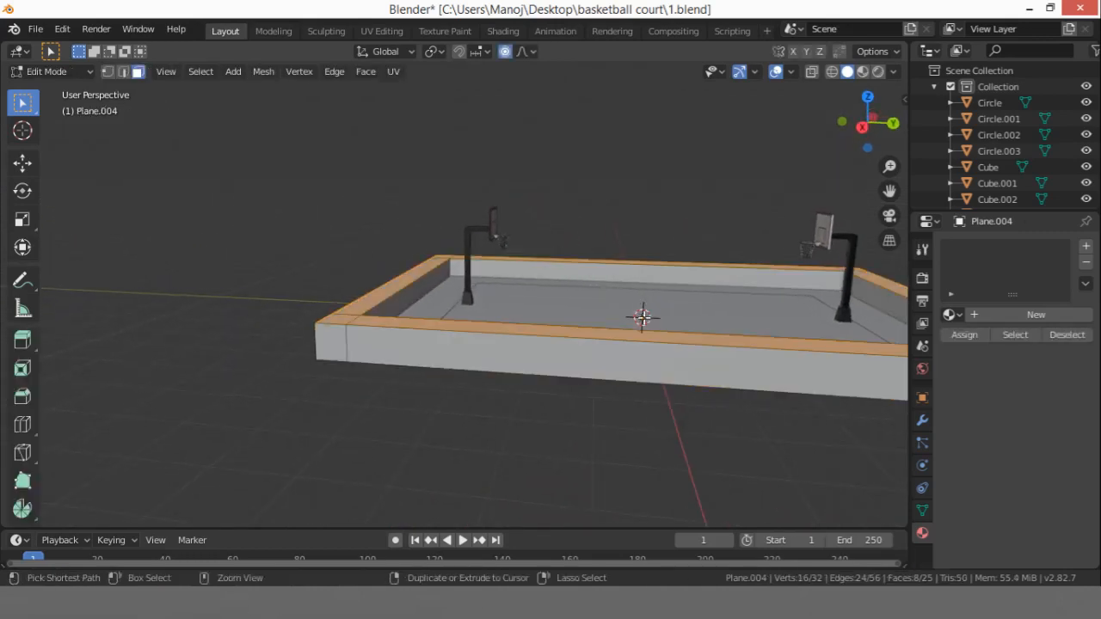
middle_drag(643, 317, 692, 301)
key(ctrl+z)
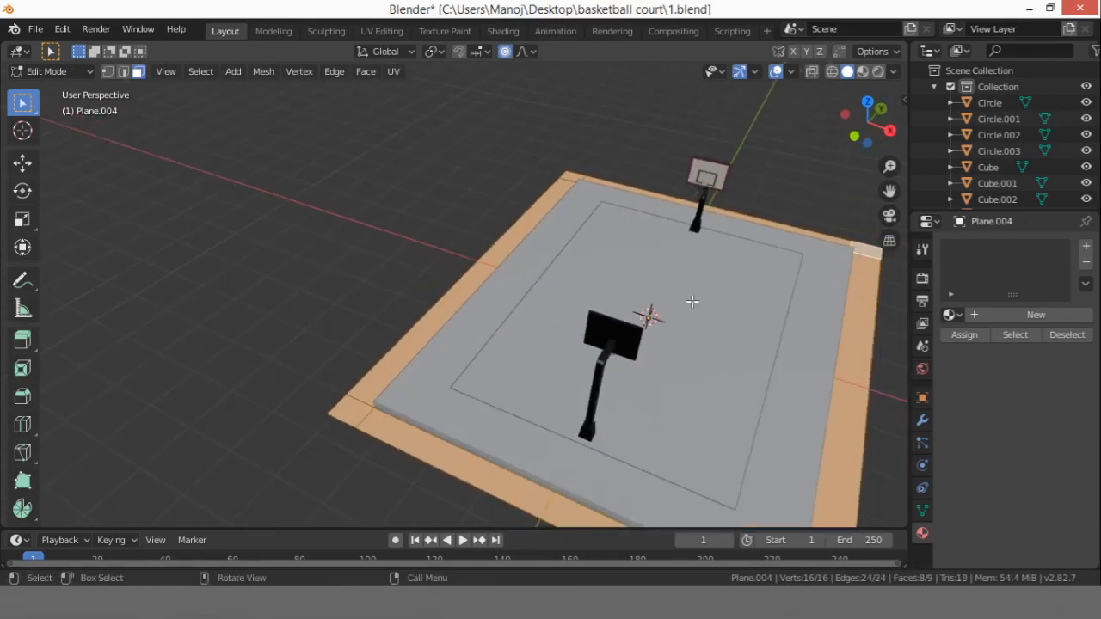
Step: Add two crosswise loop cuts to the plane on either side of the X axis, slid about 0.19 and 0.33 toward negative Y
click(869, 102)
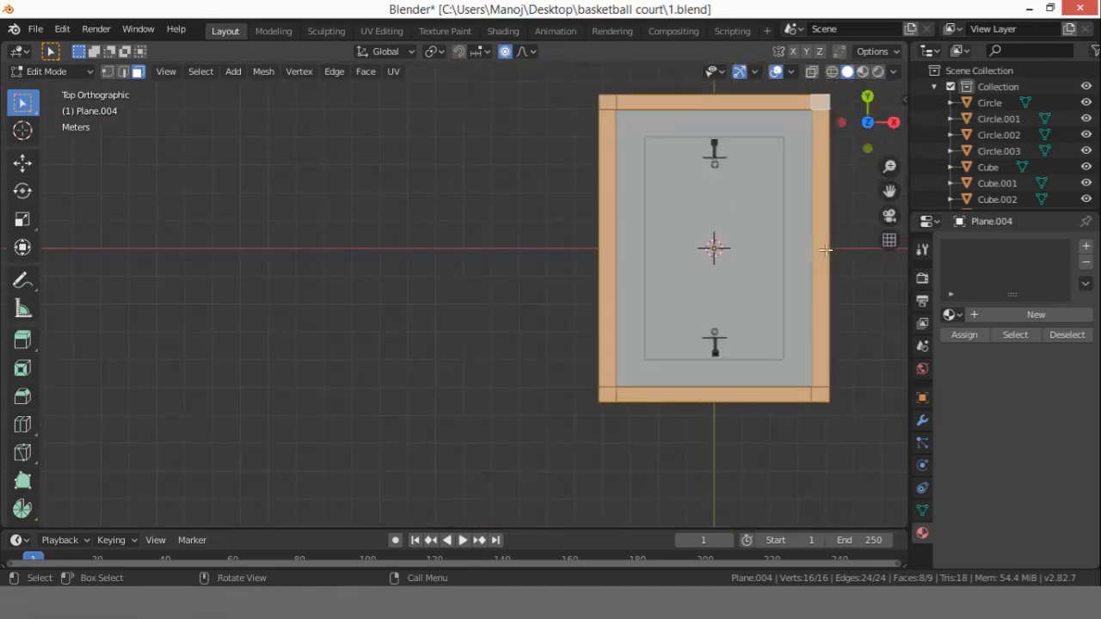
key(ctrl+r)
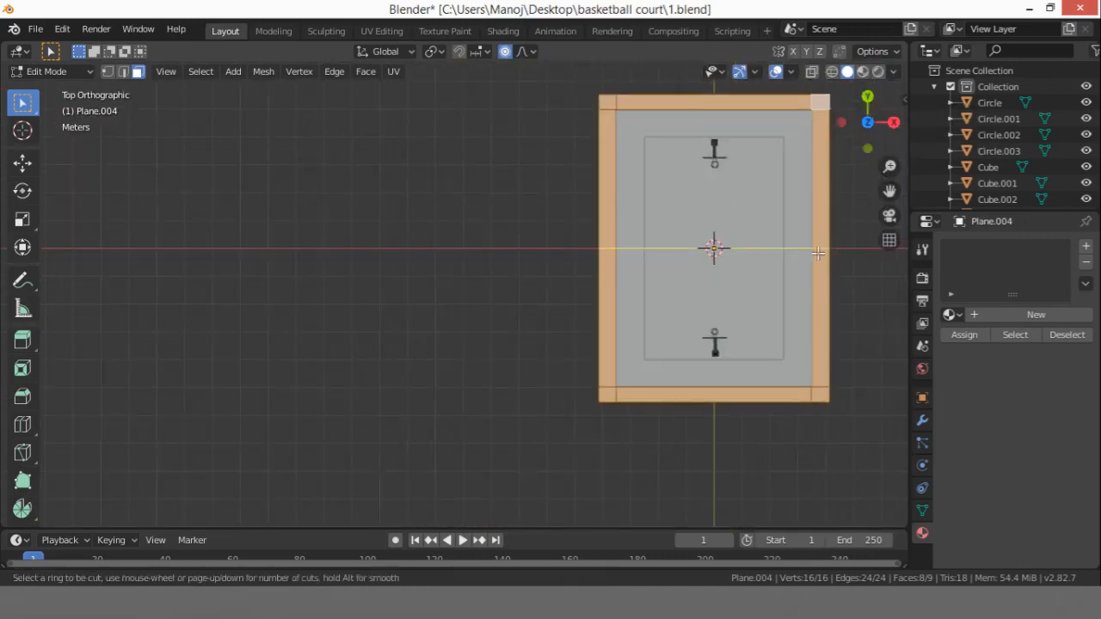
click(817, 253)
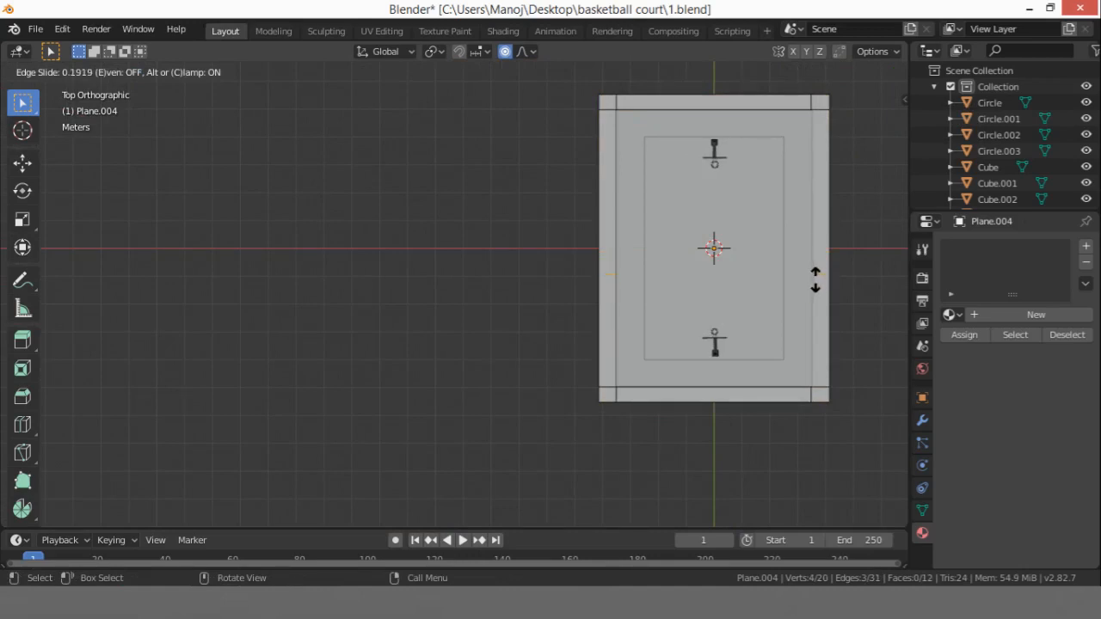
click(816, 279)
key(ctrl+r)
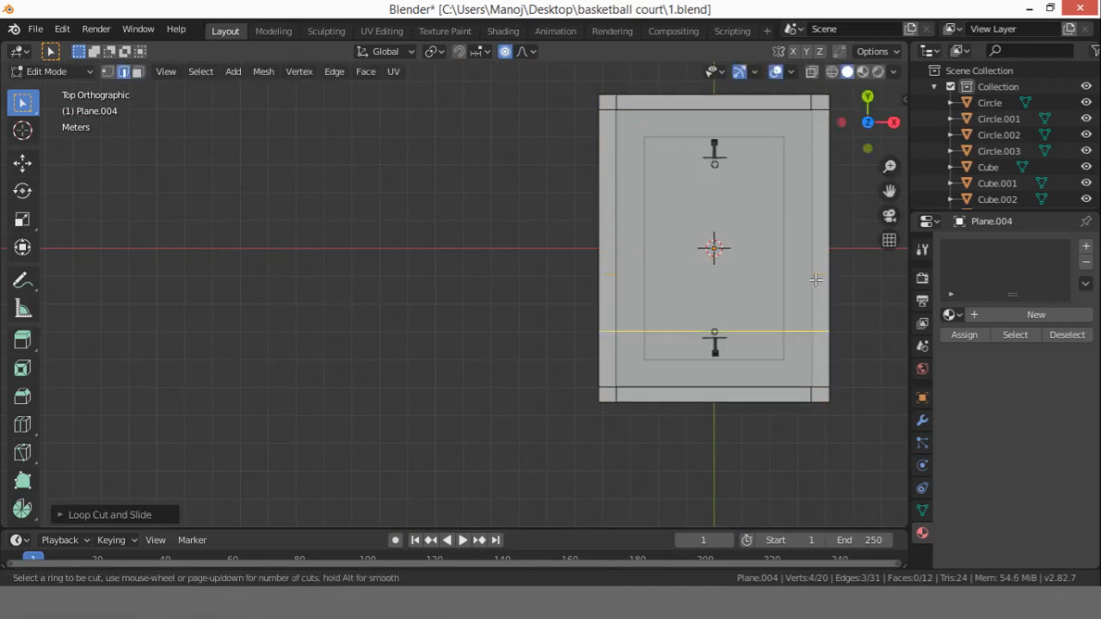
click(813, 206)
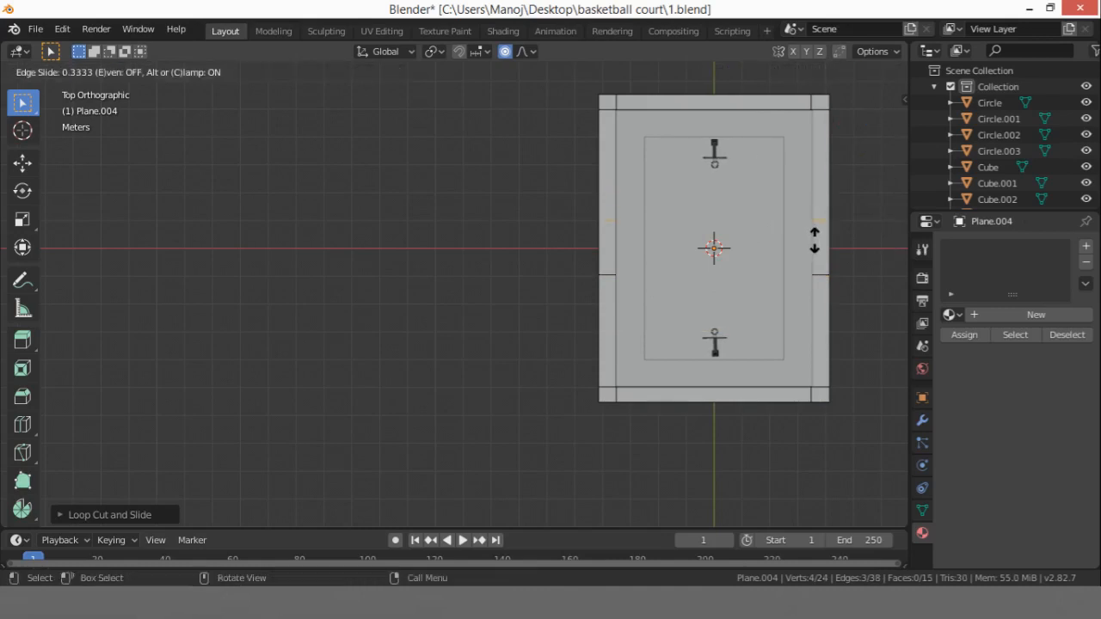
click(815, 240)
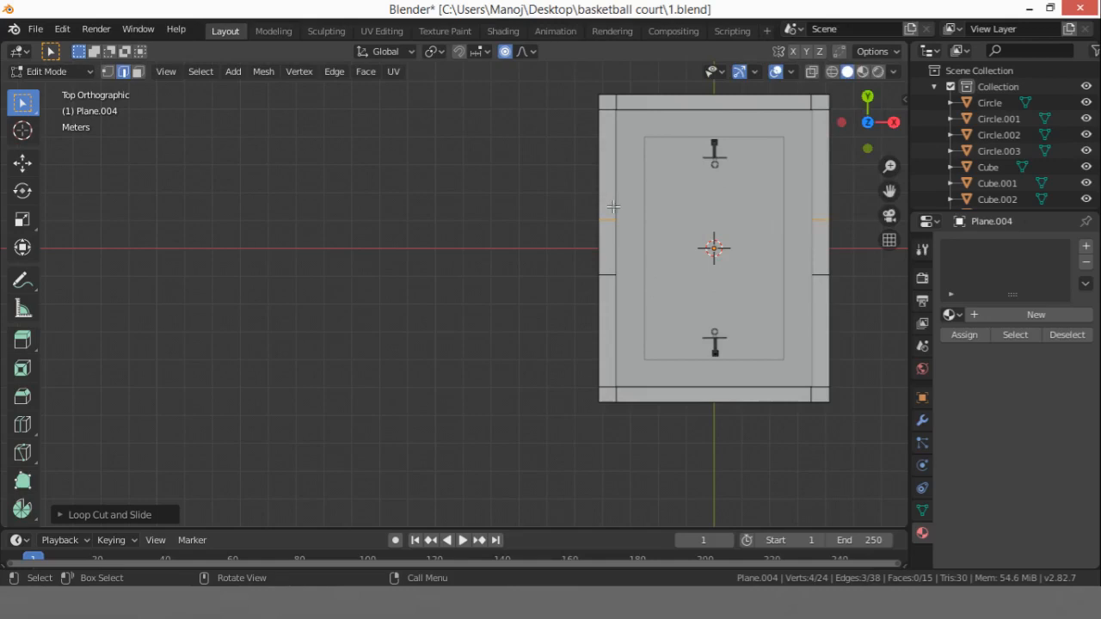
Step: Select the eleven border faces, leaving out the short middle segment on the negative X side, and extrude them upward into a low wall
click(137, 72)
click(608, 184)
ctrl+click(652, 111)
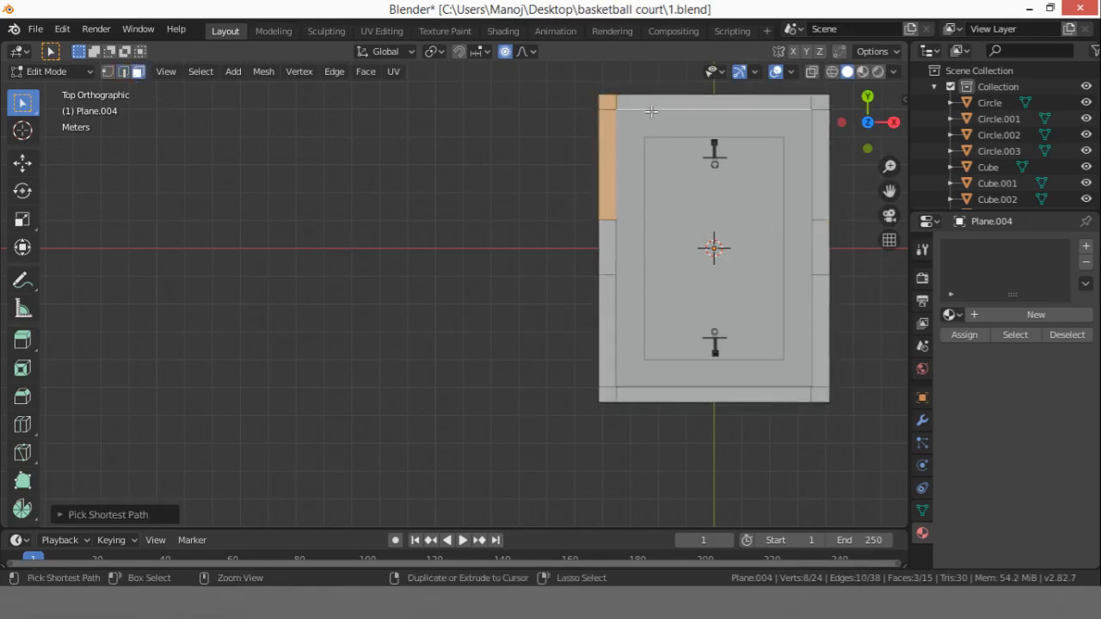
key(ctrl+z)
ctrl+click(626, 105)
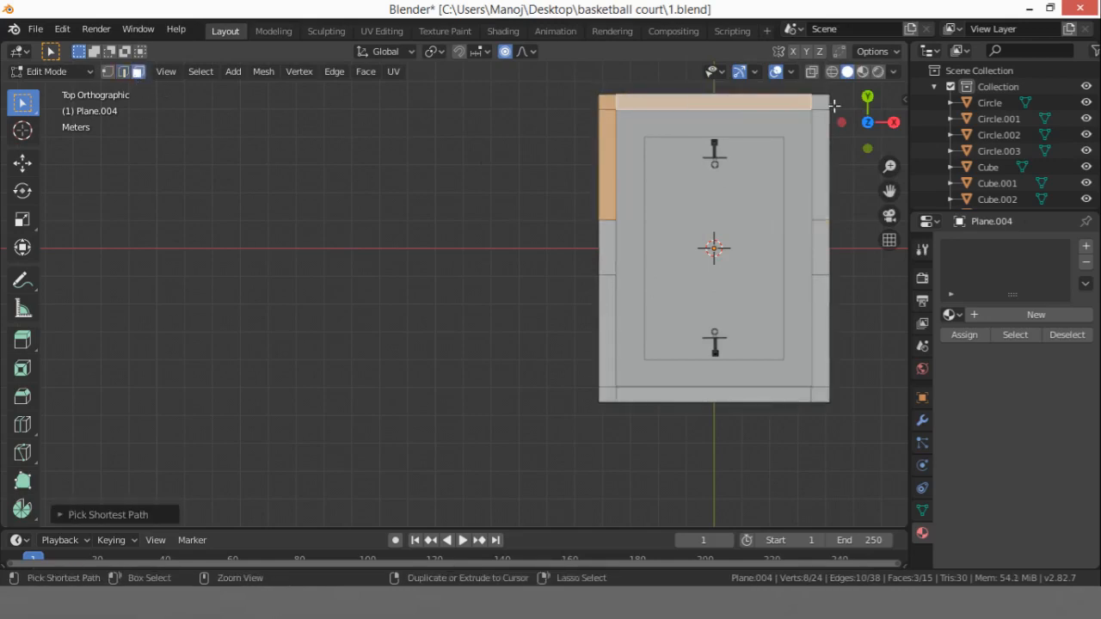
ctrl+click(816, 102)
ctrl+click(821, 207)
ctrl+click(822, 302)
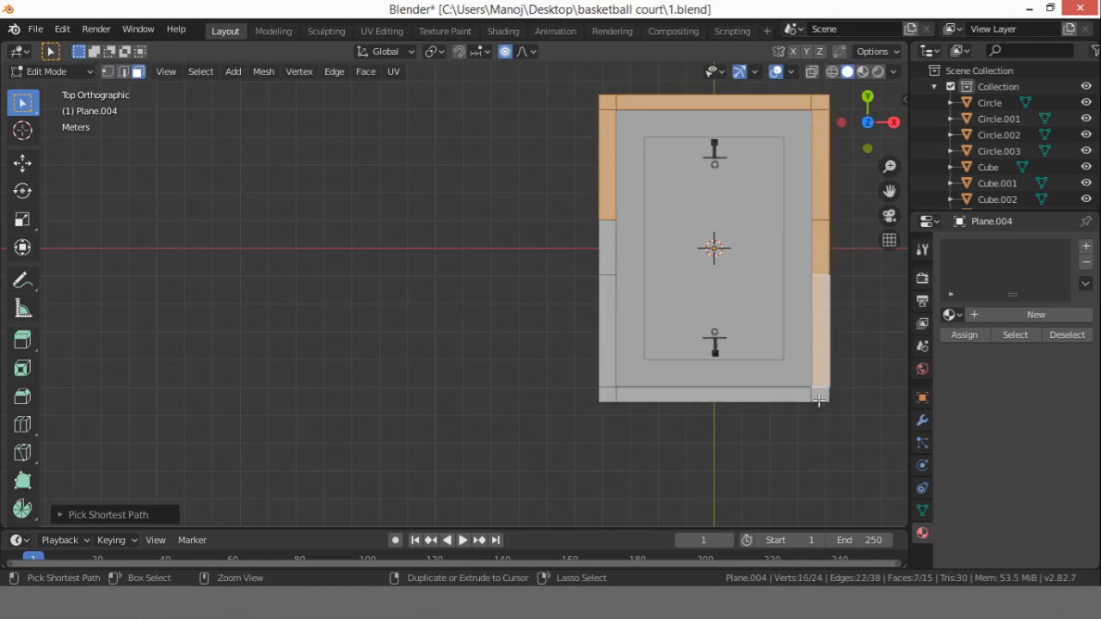
ctrl+click(818, 397)
ctrl+click(643, 398)
ctrl+click(606, 393)
ctrl+click(605, 351)
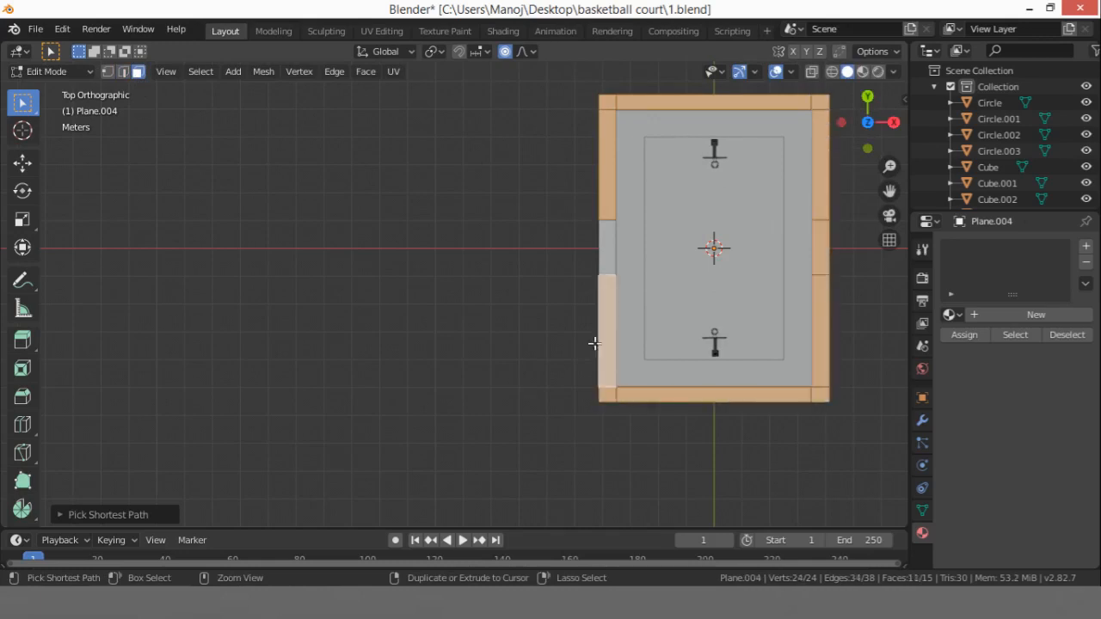
click(894, 123)
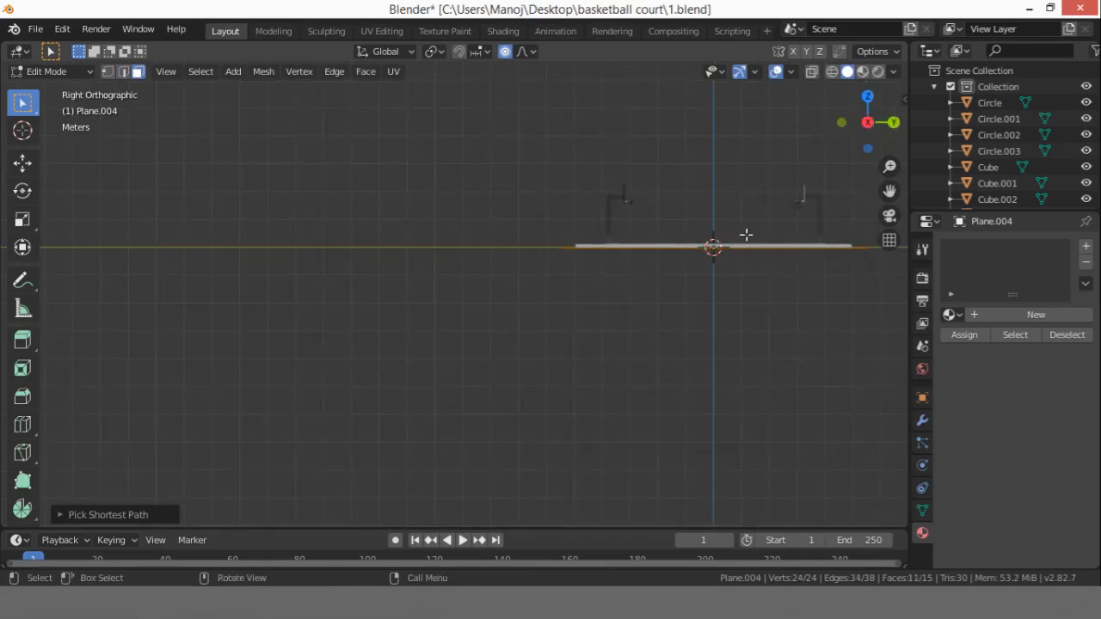
scroll(684, 198, up, 2)
key(e)
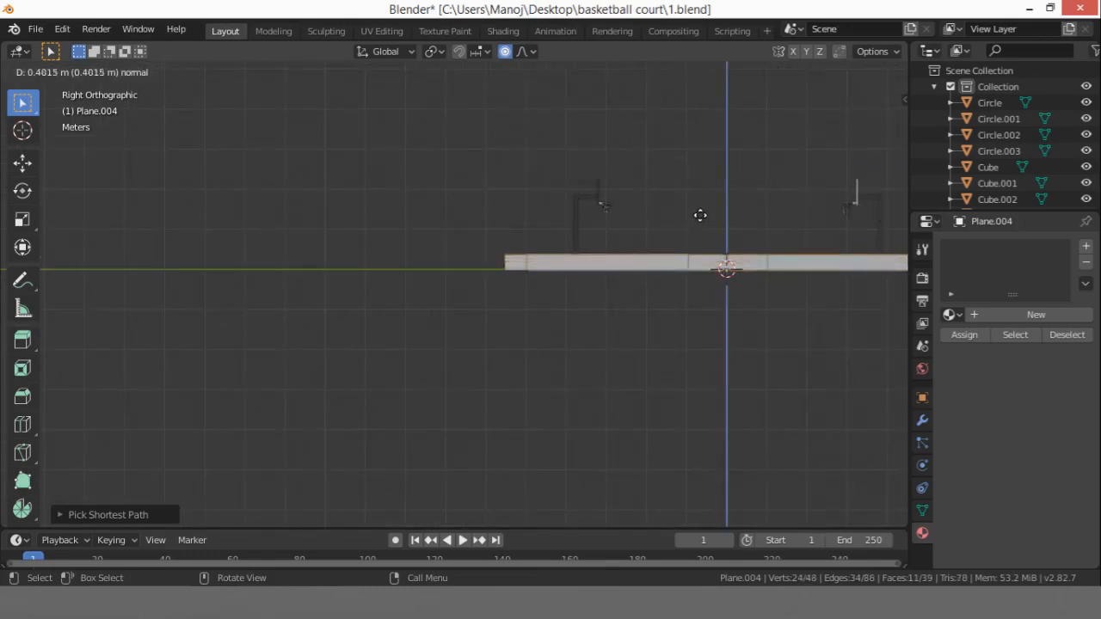
click(700, 210)
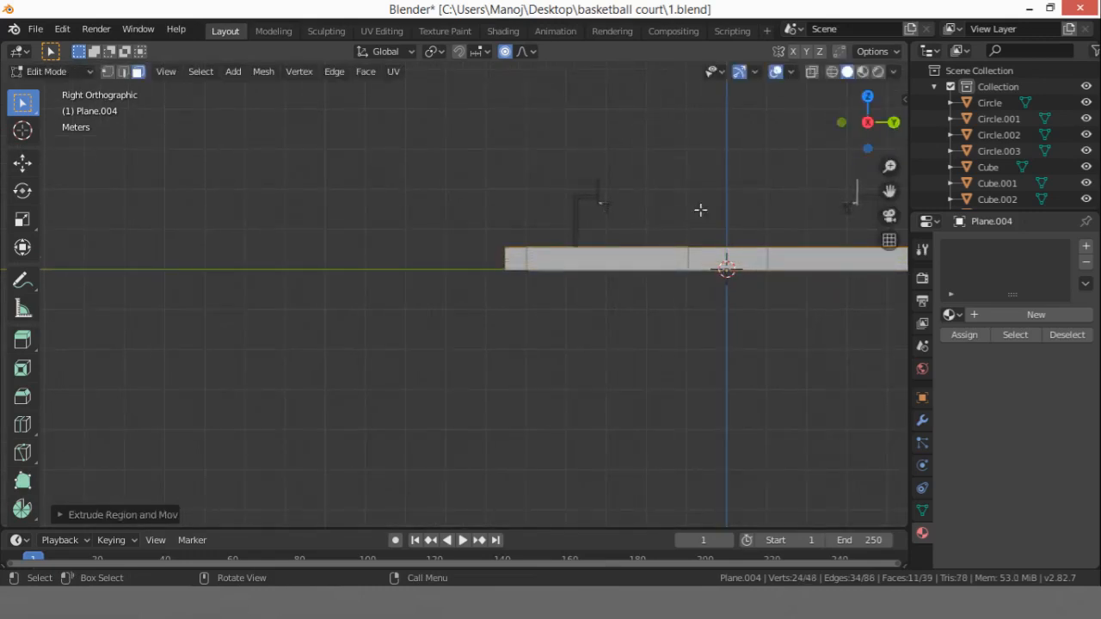
Step: Select the plane's entire mesh and lower it about 0.06 m along the Z axis, leaving nothing selected
key(a)
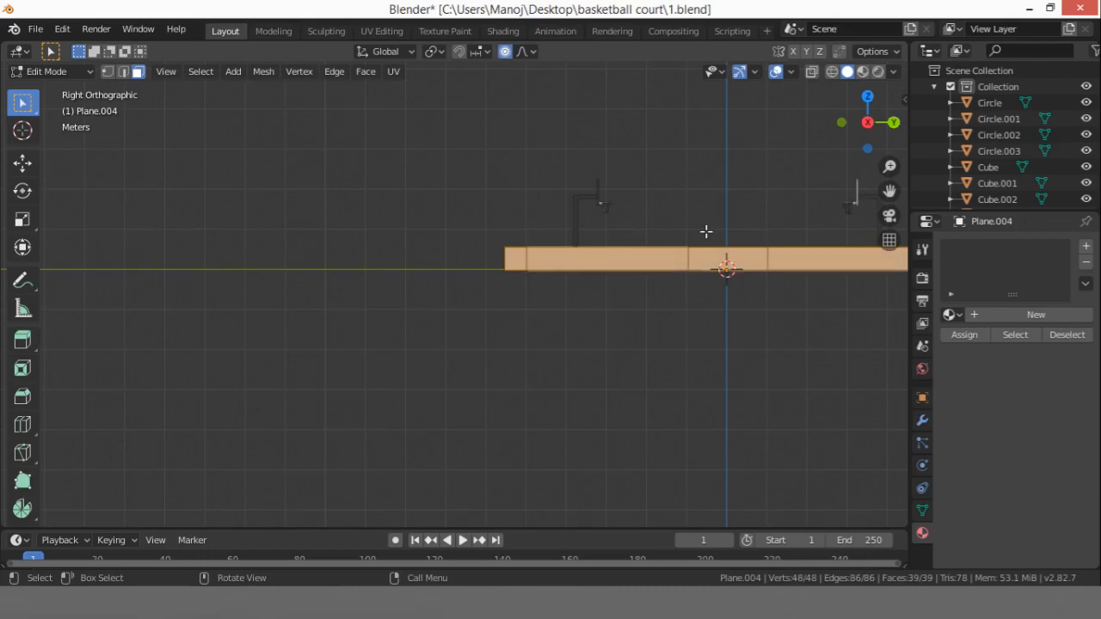
key(g)
key(z)
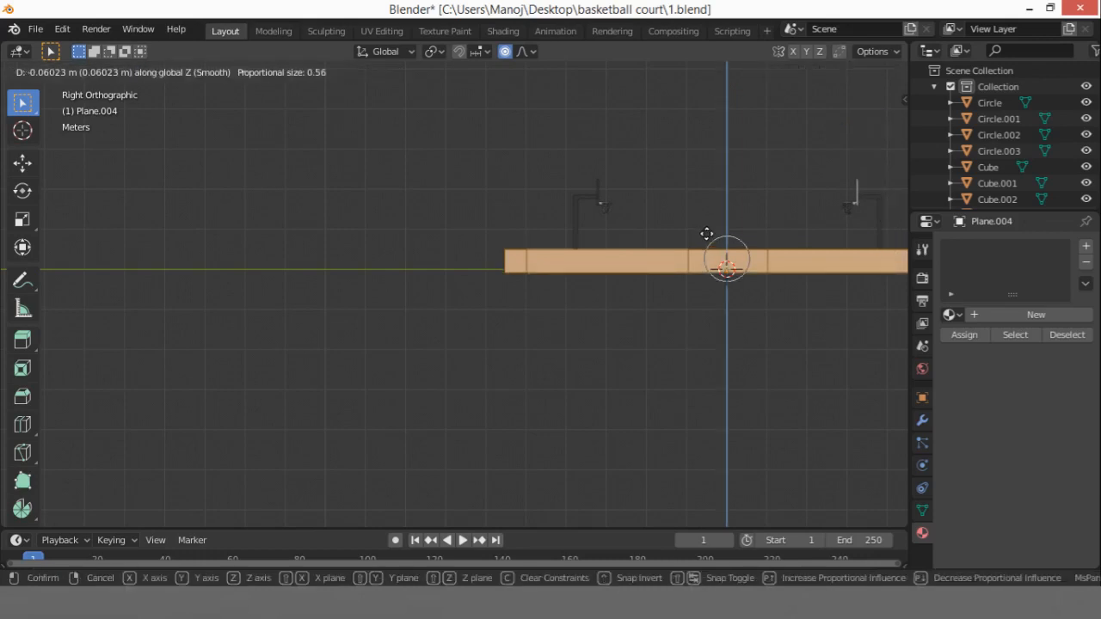
click(706, 234)
click(689, 195)
middle_drag(683, 175, 547, 121)
scroll(542, 118, up, 2)
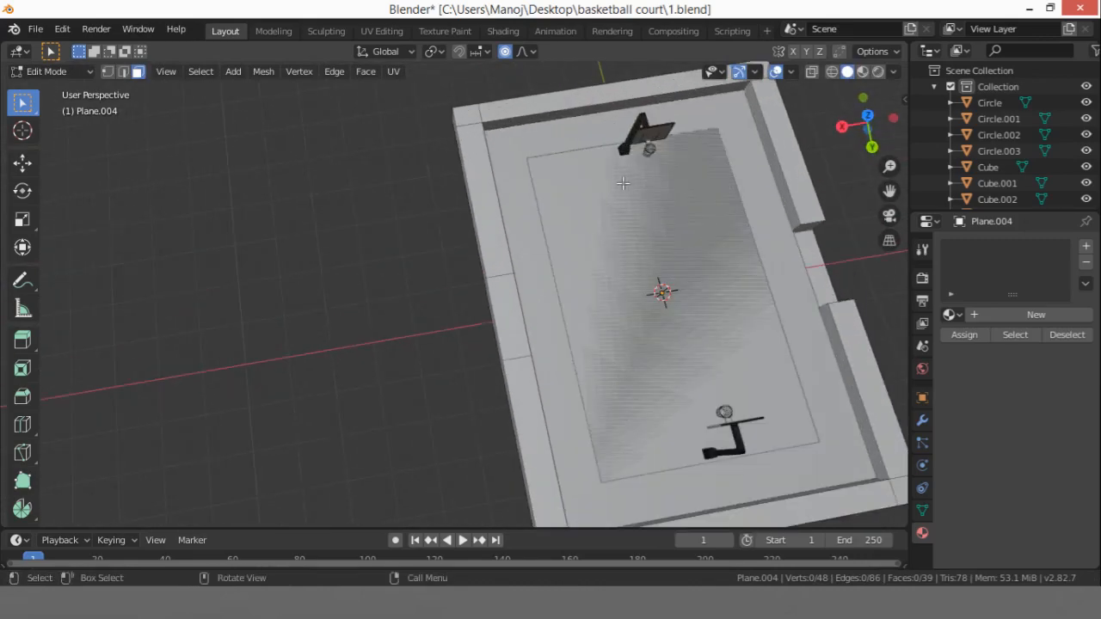
middle_drag(624, 183, 795, 105)
scroll(540, 271, up, 2)
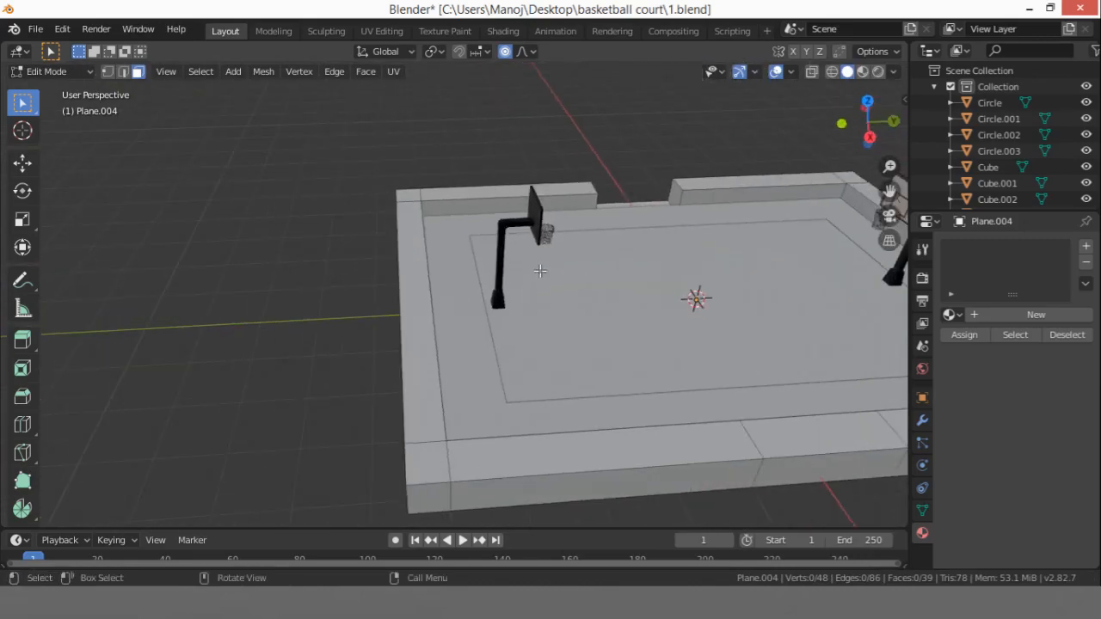
click(403, 196)
ctrl+click(437, 453)
scroll(512, 293, down, 3)
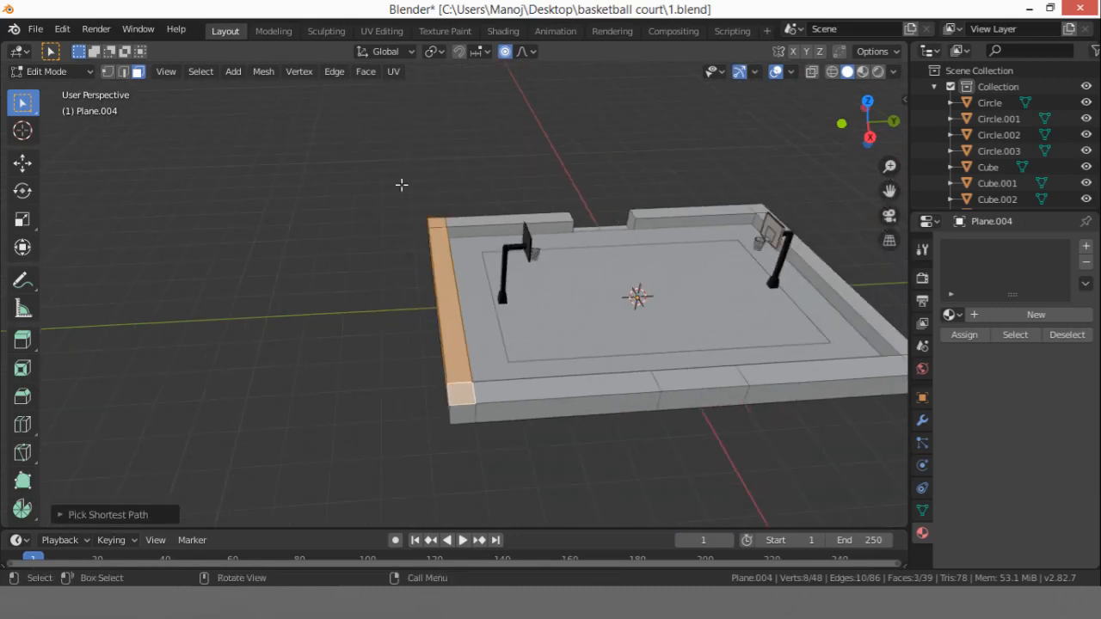
click(153, 85)
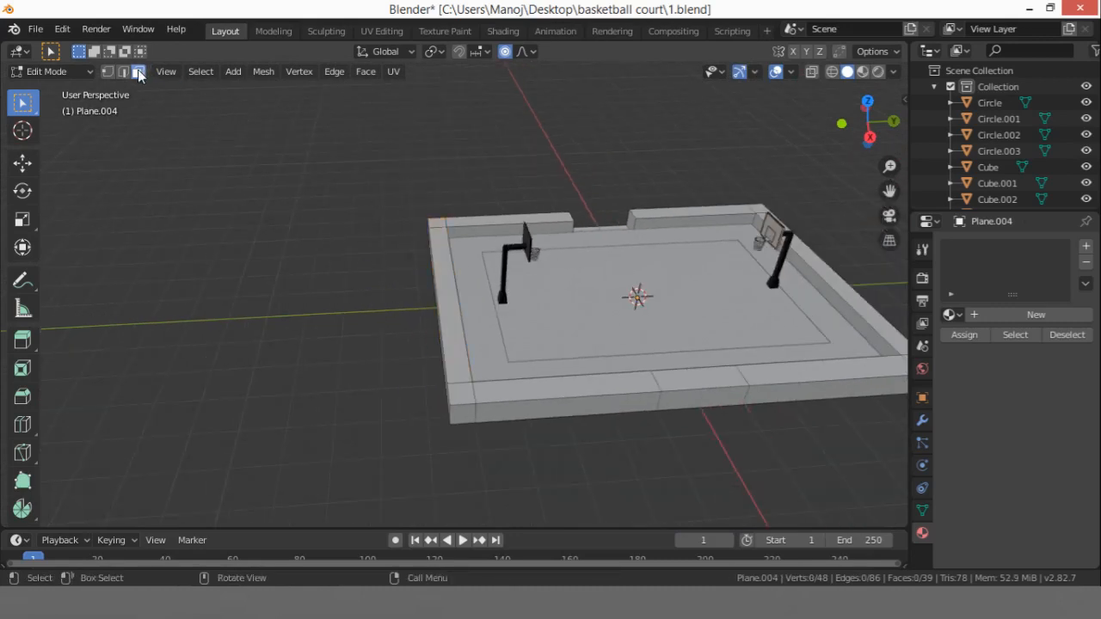
Step: Select the top faces at the wall's four corners and inset them by about 0.026 m
click(439, 219)
shift+click(463, 396)
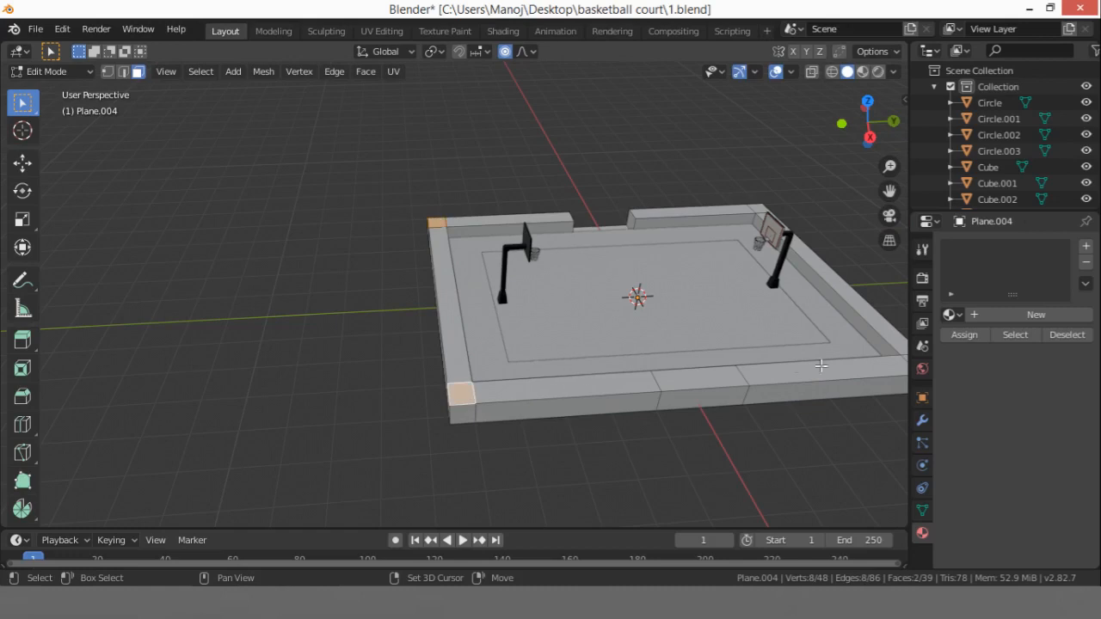
drag(890, 190, 787, 327)
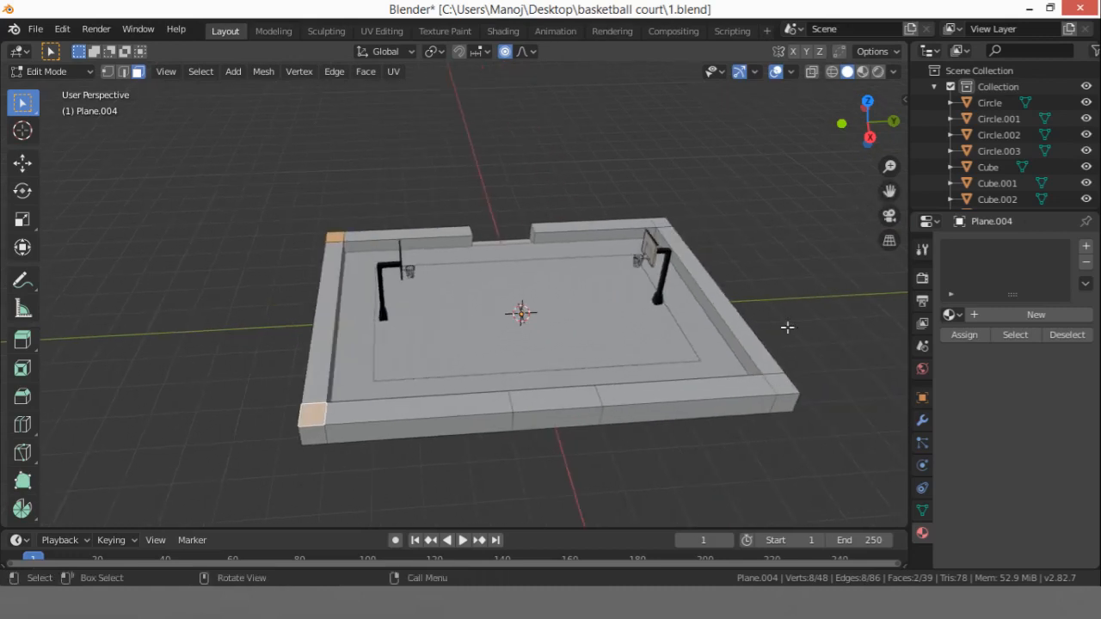
shift+click(779, 384)
shift+click(659, 223)
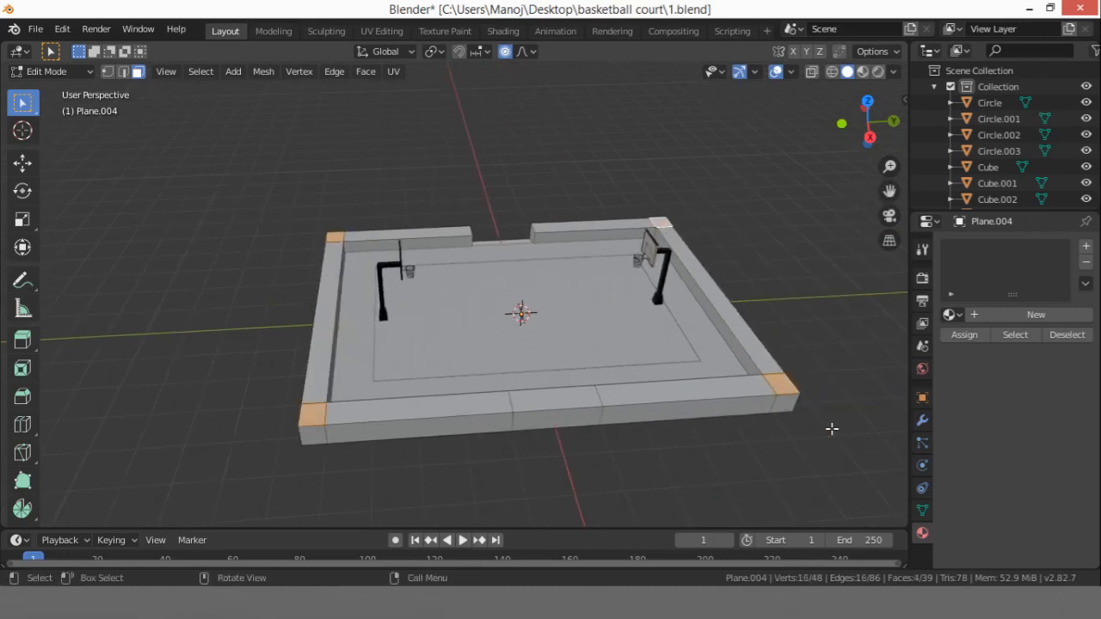
key(i)
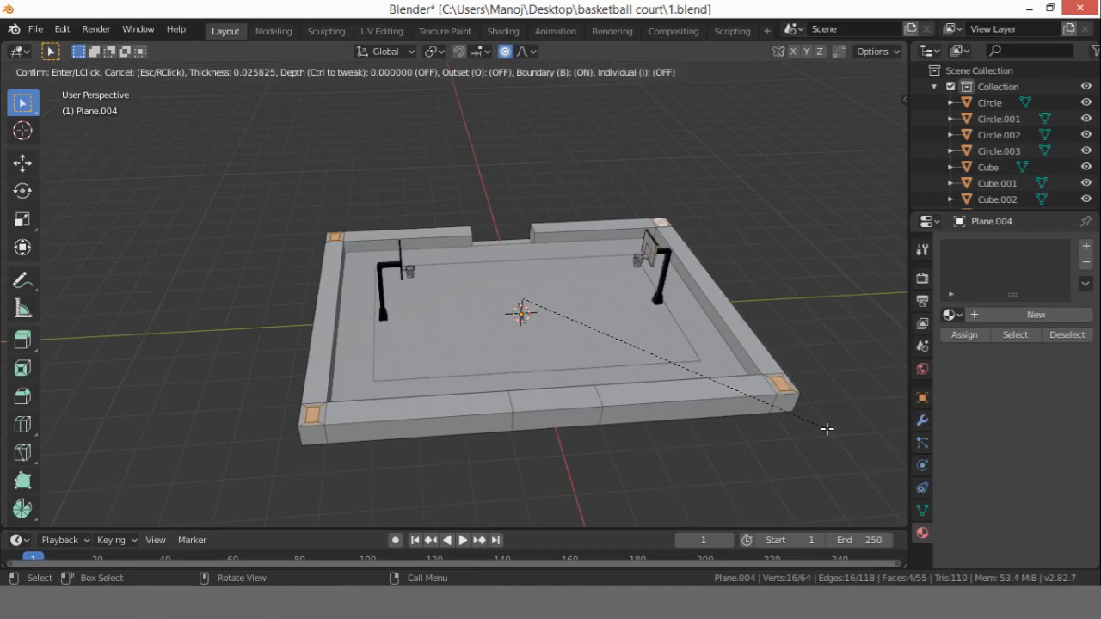
click(827, 429)
click(137, 514)
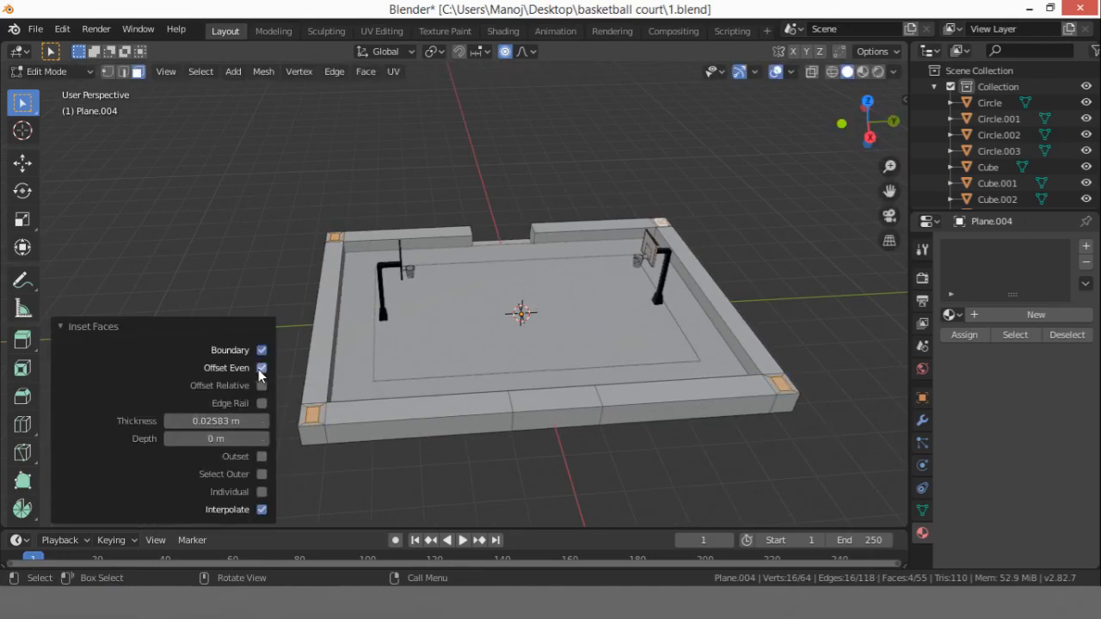
click(491, 488)
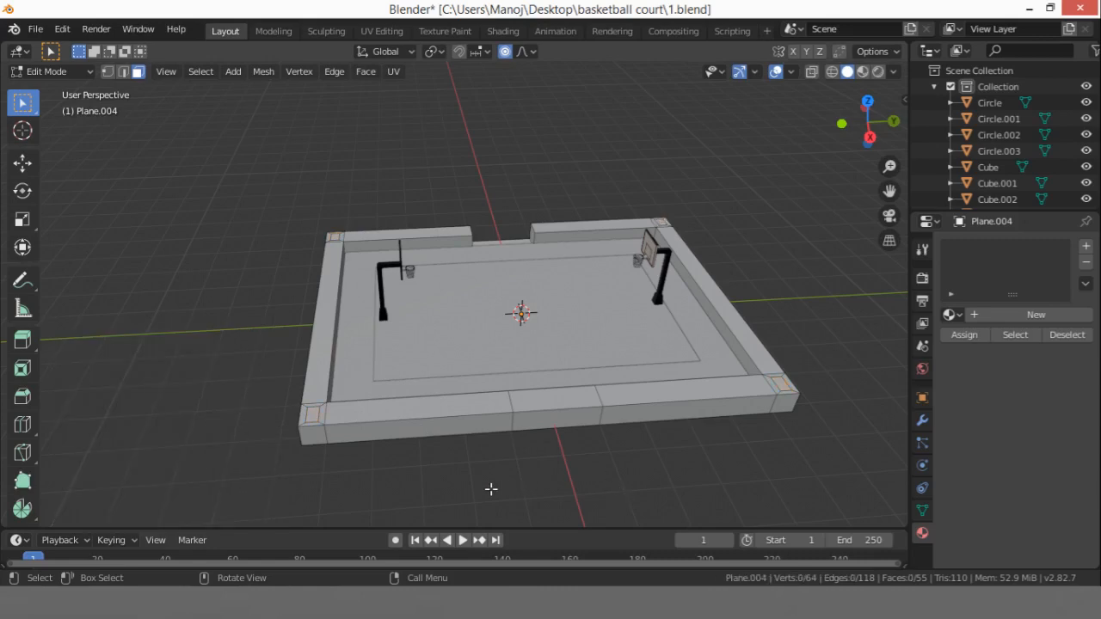
key(ctrl+z)
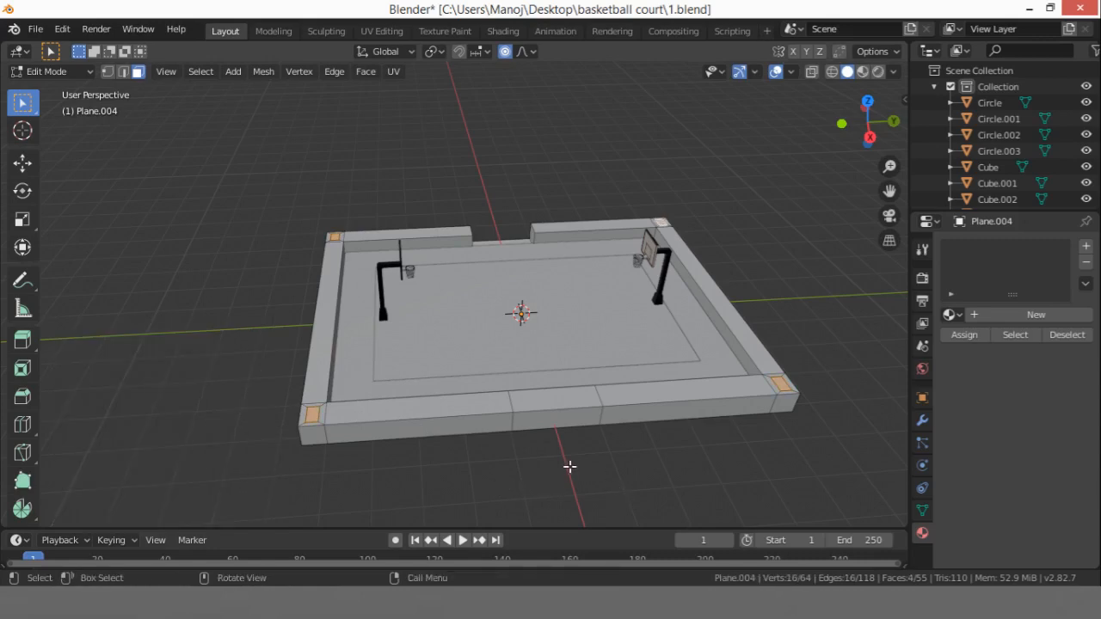
middle_drag(570, 467, 696, 450)
key(s)
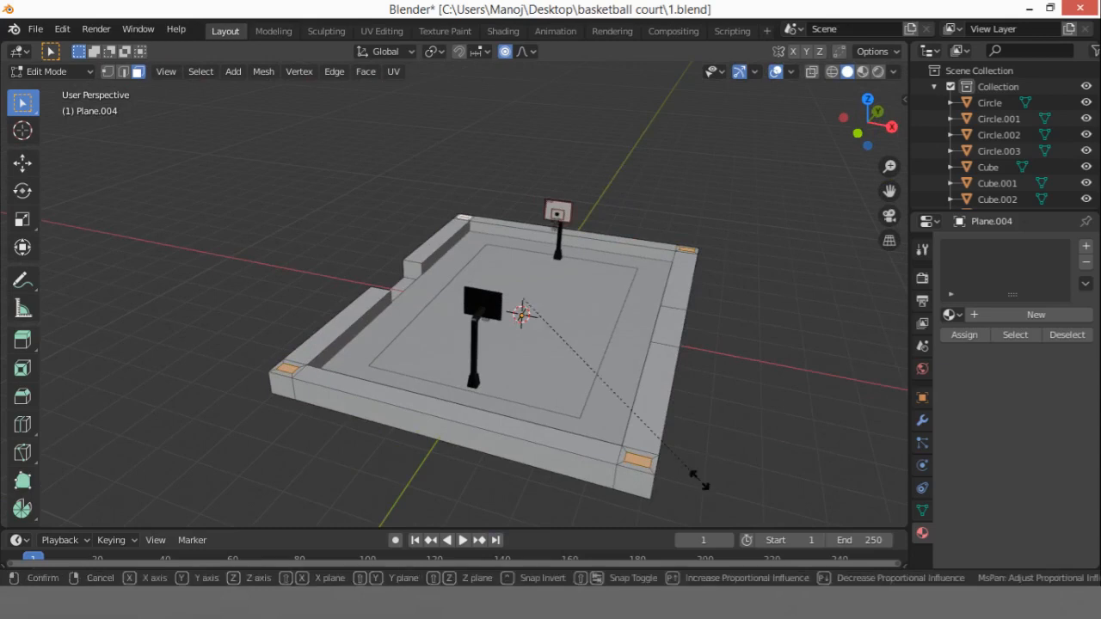
key(x)
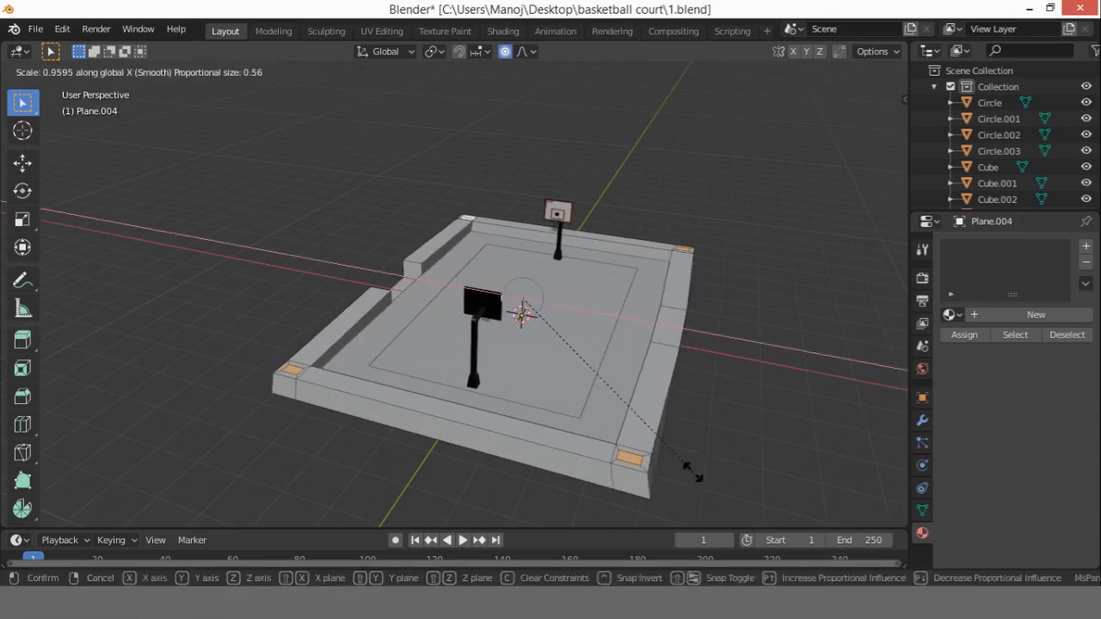
key(Escape)
key(s)
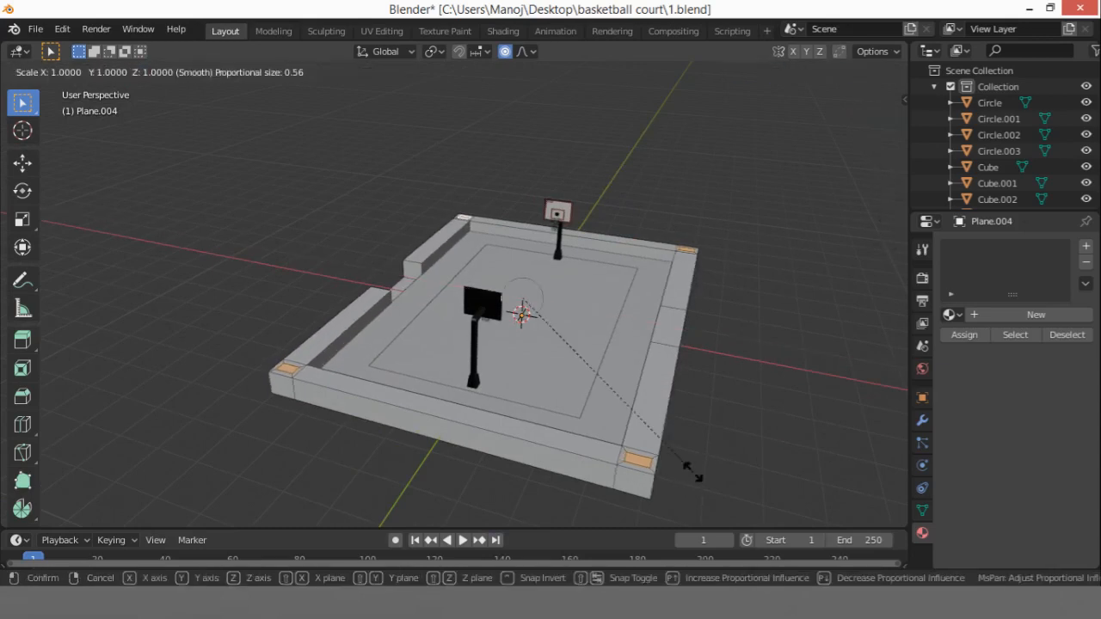
key(x)
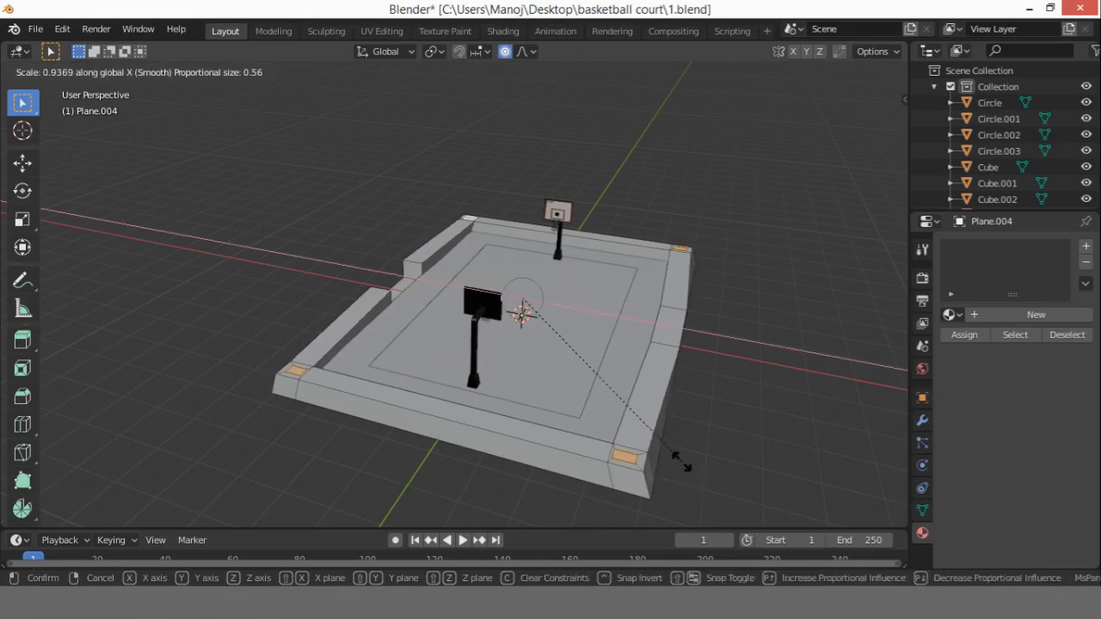
key(Escape)
Step: Extrude the four inset corner faces upward by about 1.76 m into posts
key(e)
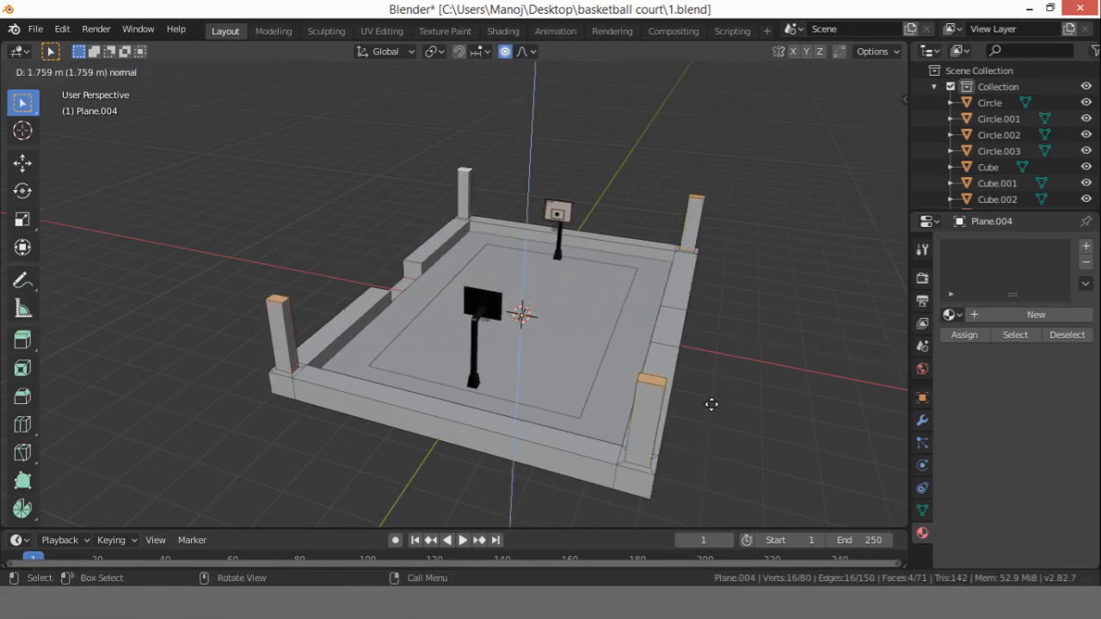
click(711, 404)
middle_drag(737, 335, 522, 299)
key(Tab)
key(Tab)
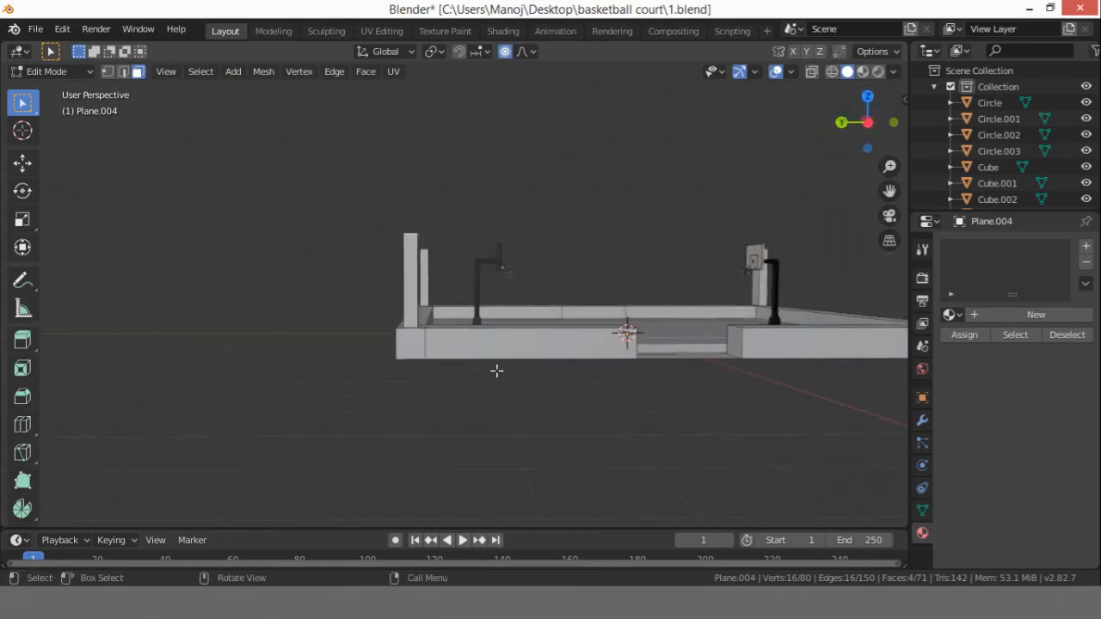
Step: In Object Mode, add a plane at the world origin and rotate it 90° about the Y axis
key(shift+a)
key(Tab)
key(shift+a)
mouse_move(516, 273)
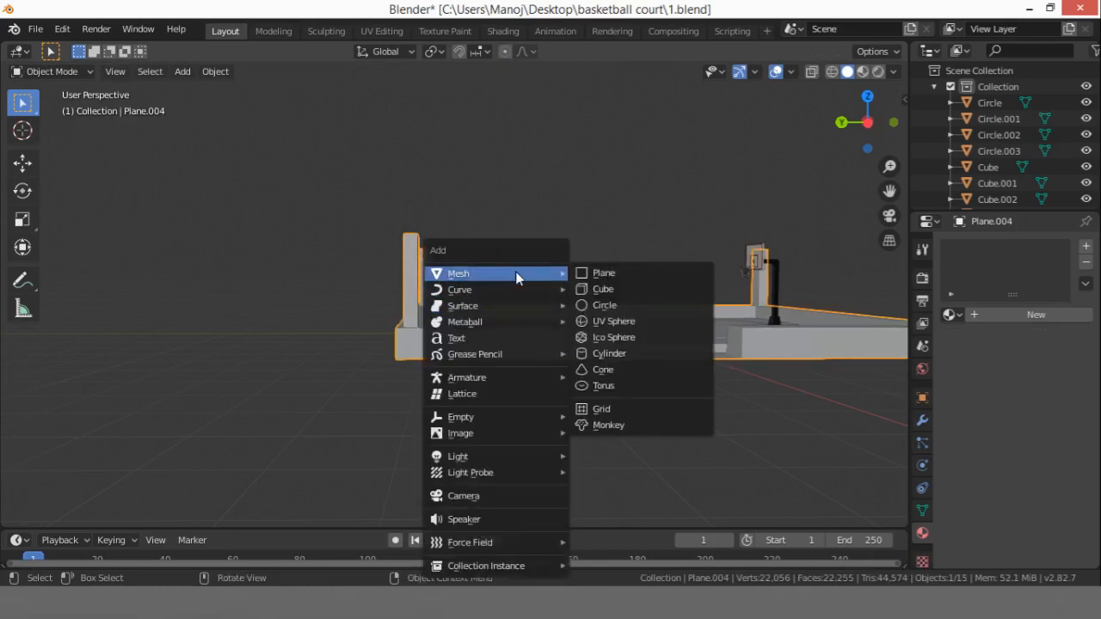
click(608, 276)
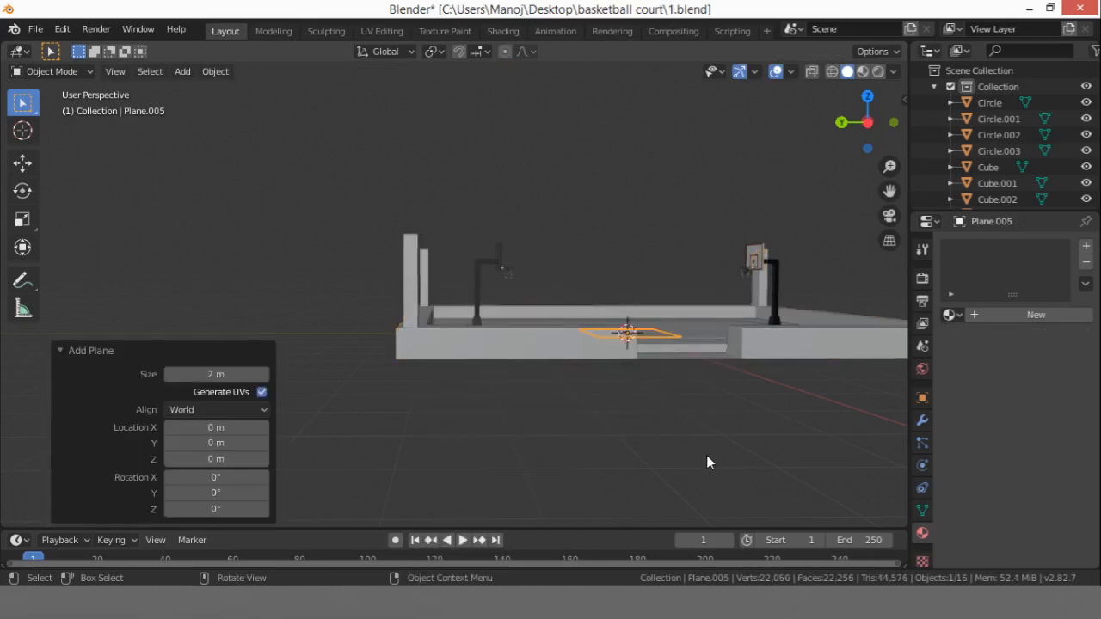
text(r90)
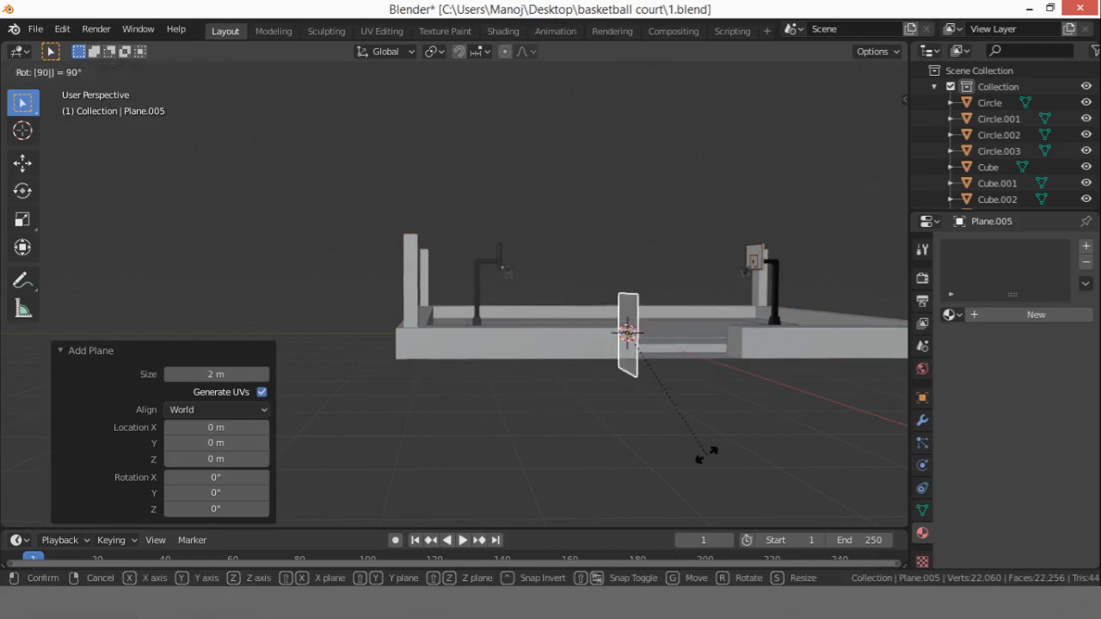
text(y)
key(Return)
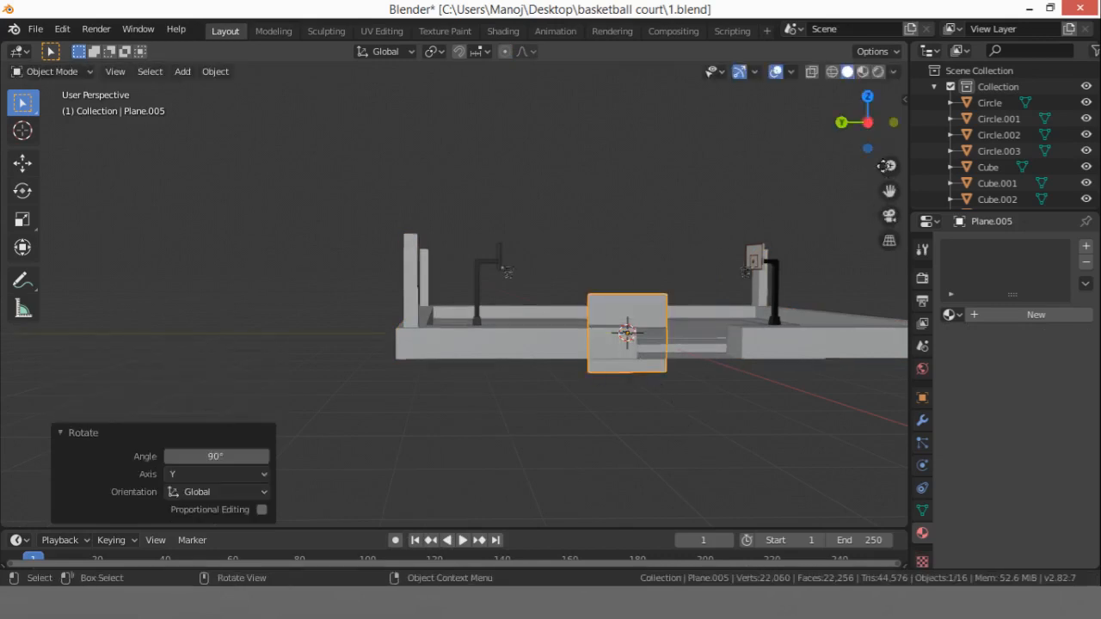
Step: Move the upright plane about 4.05 m along Y and 1.47 m up beside the corner post, and scale it to about 0.78 along Z
click(869, 122)
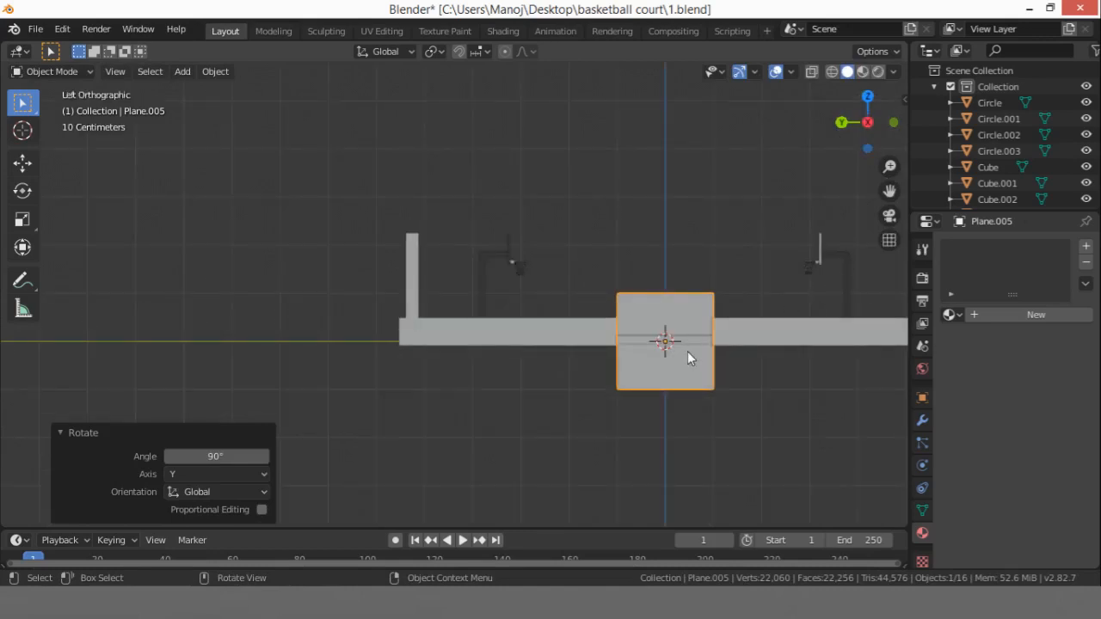
key(g)
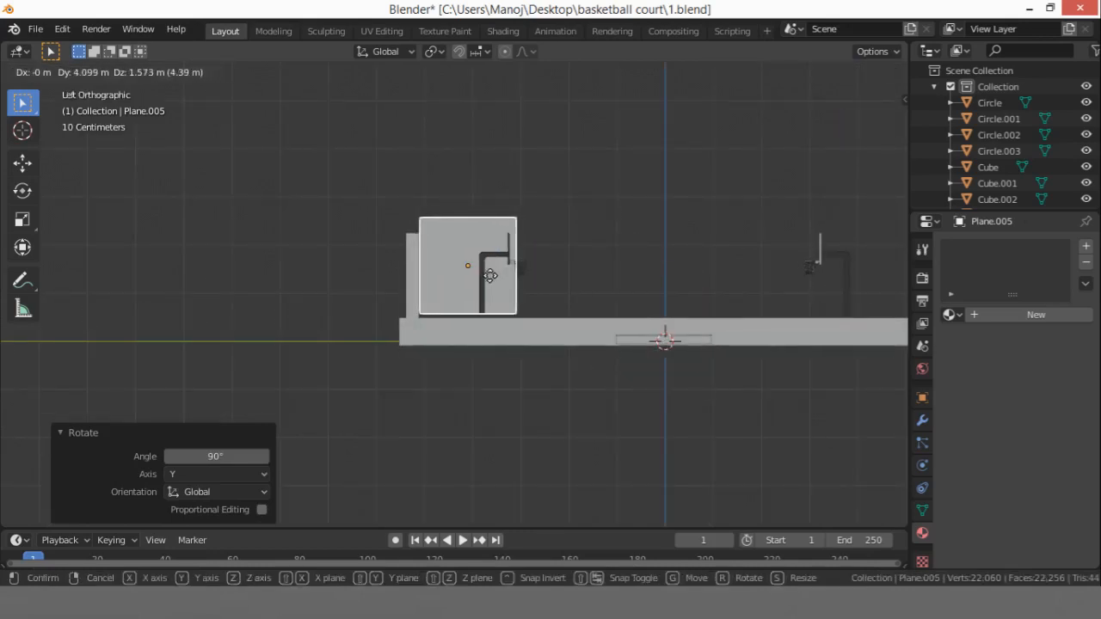
click(497, 280)
key(s)
key(x)
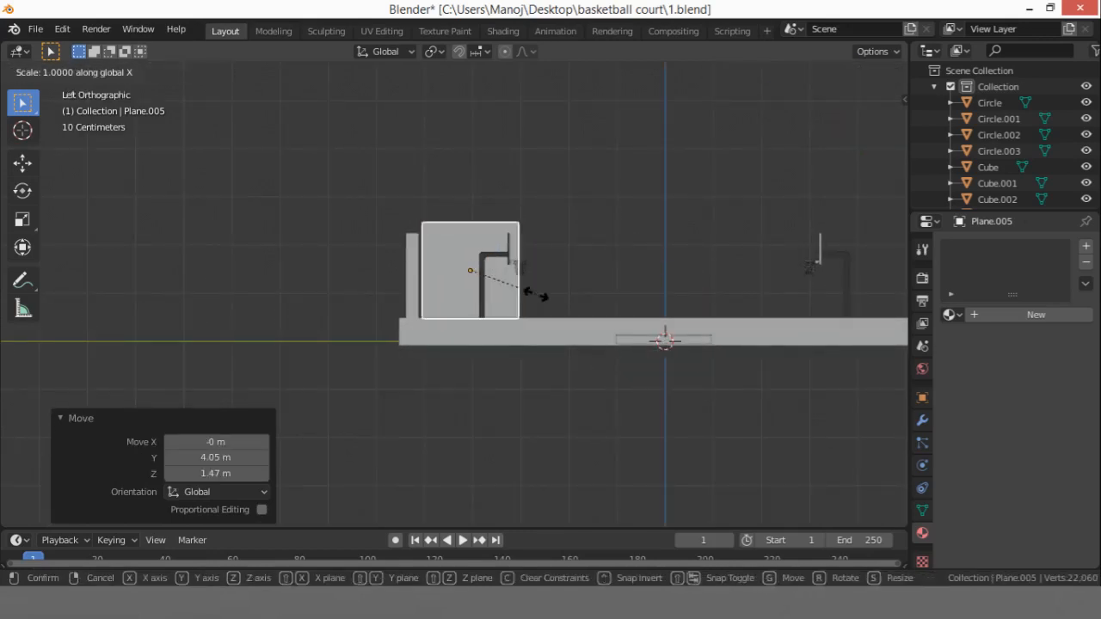
key(z)
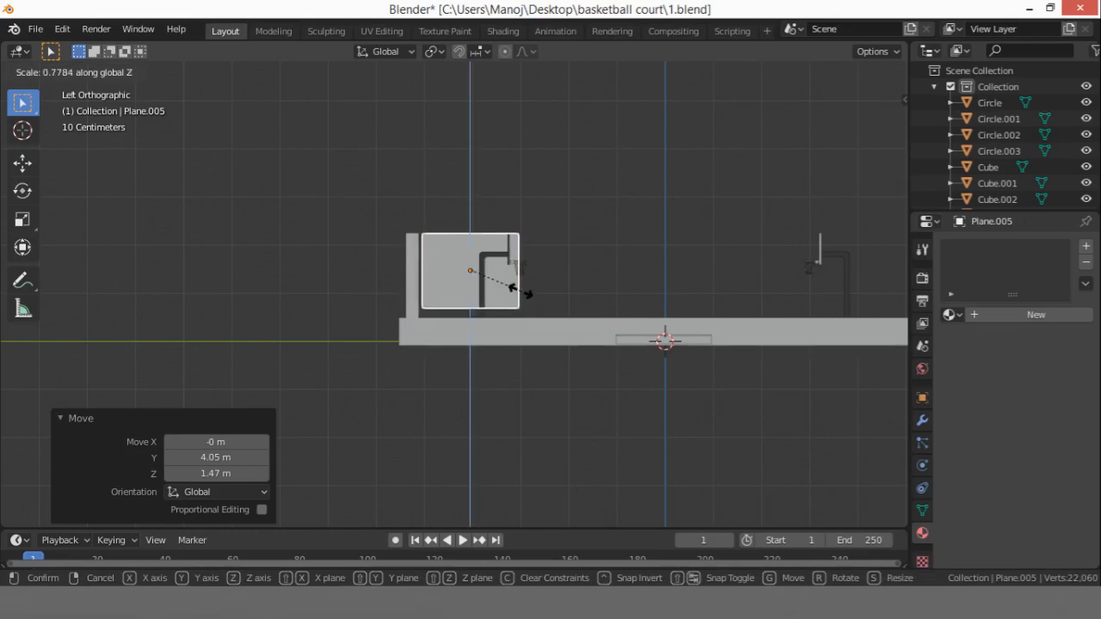
click(521, 291)
key(h)
key(ctrl+z)
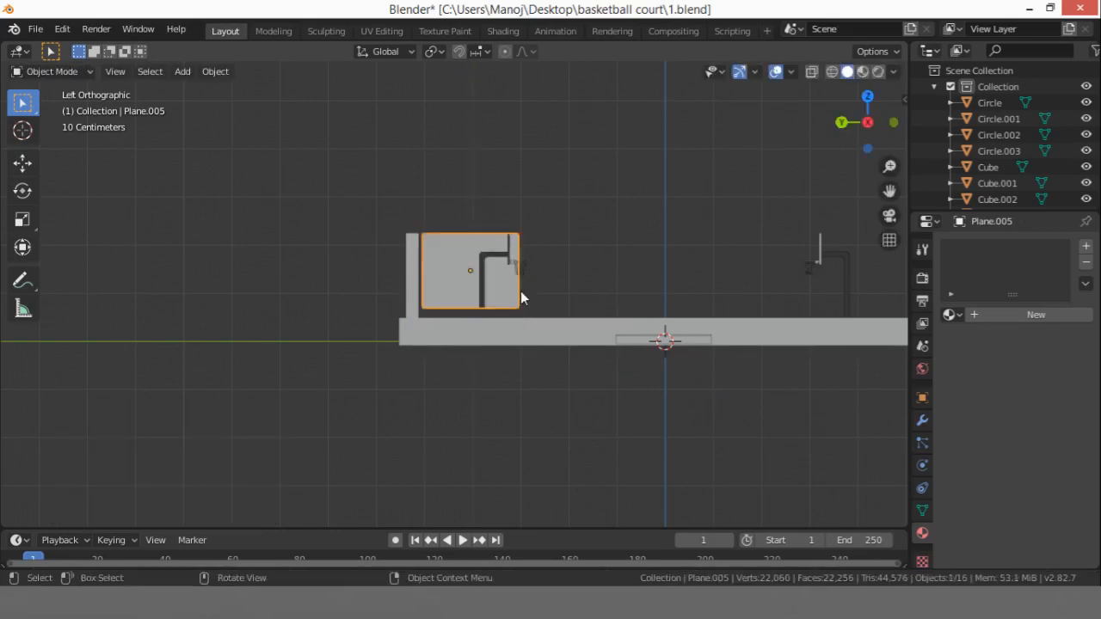
Step: Lower the plane about 0.15 m, and nudge it about 0.05 m along Y and 0.03 m down against the post and wall
key(g)
key(z)
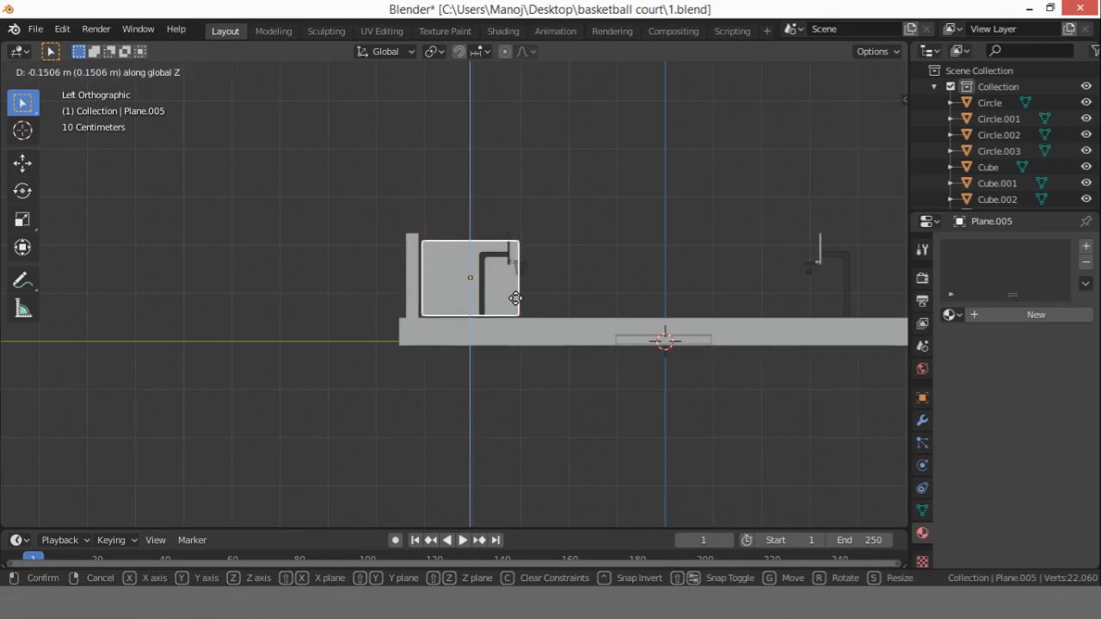
click(512, 297)
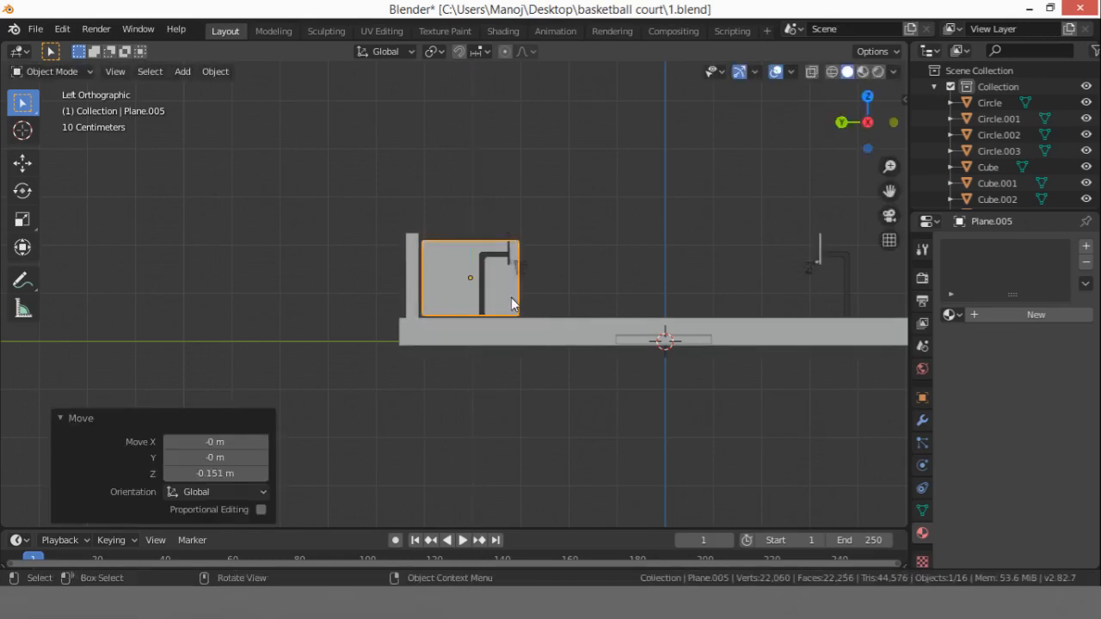
key(g)
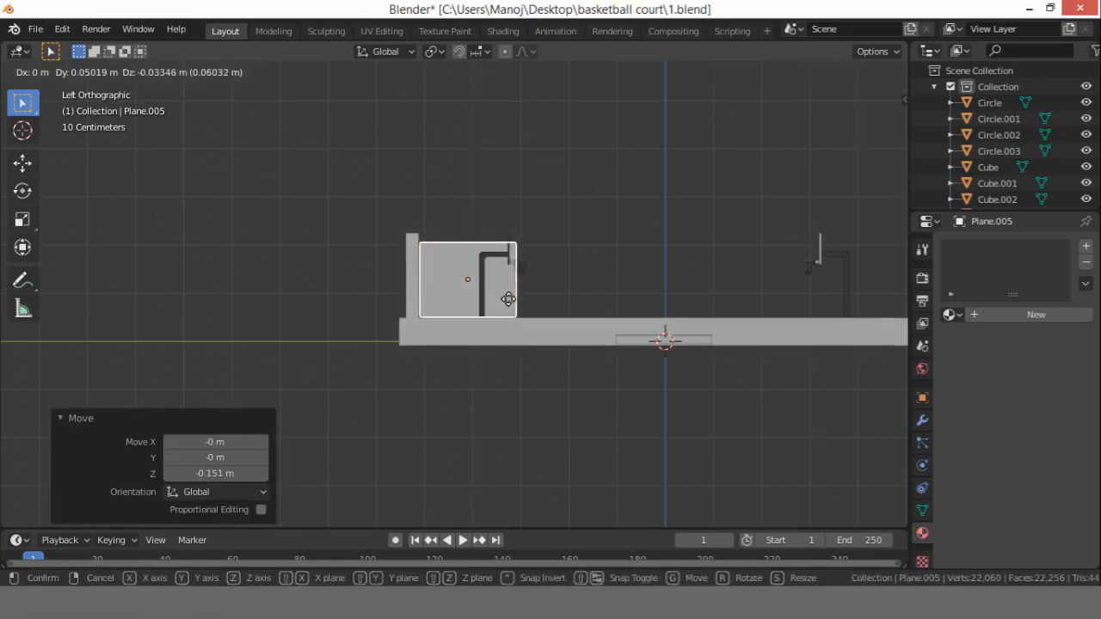
click(508, 299)
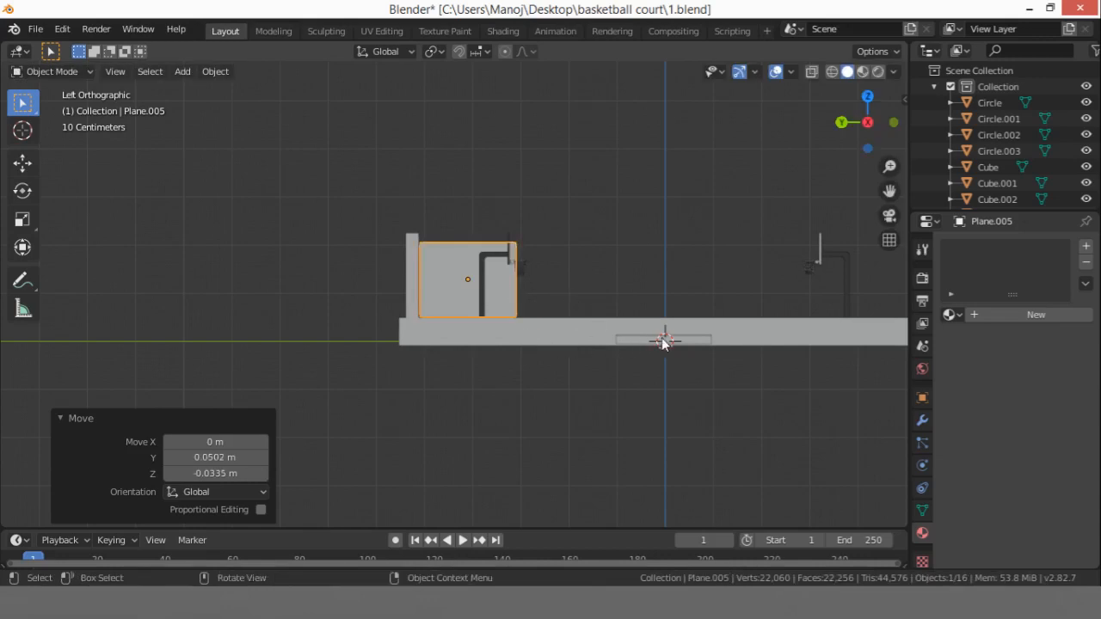
Step: Scale the plane by about 1.048 along Y and 1.157 along Z
key(s)
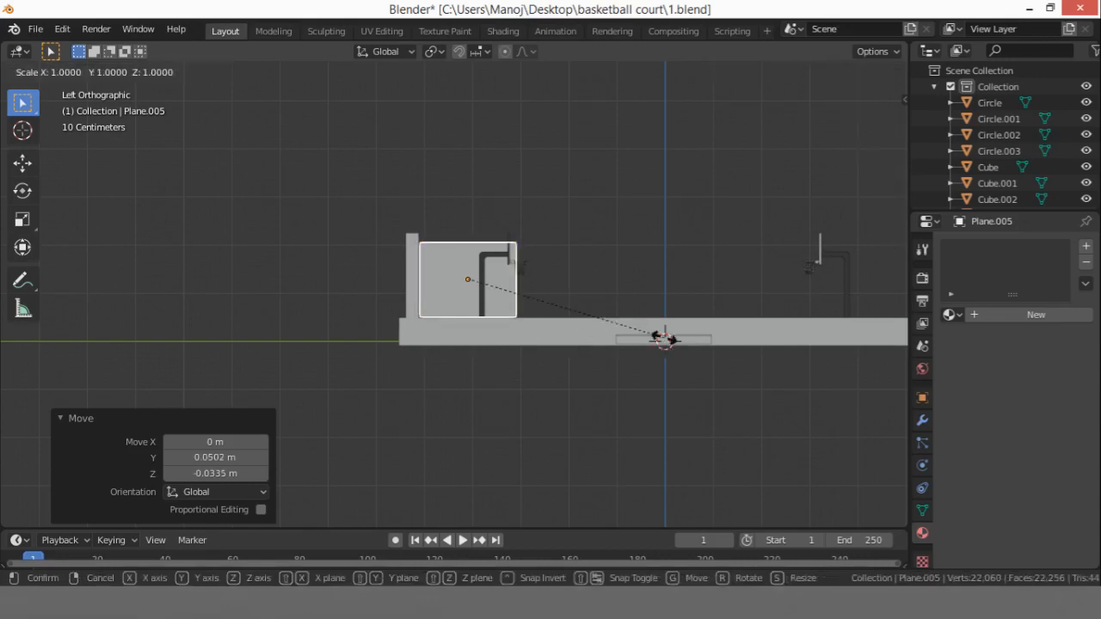
key(x)
key(y)
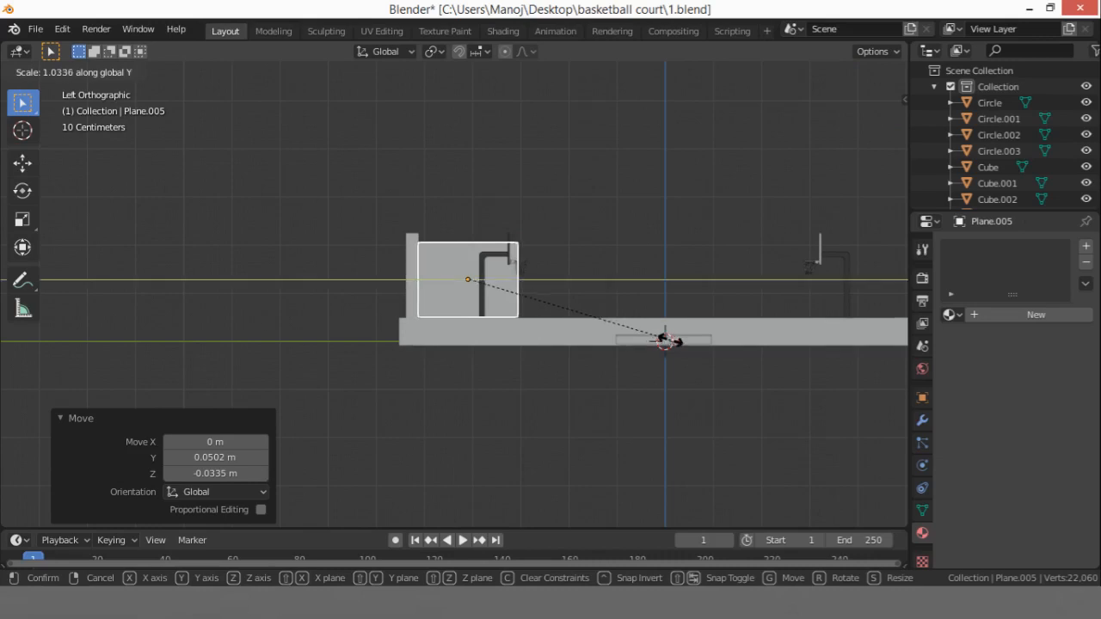
click(668, 340)
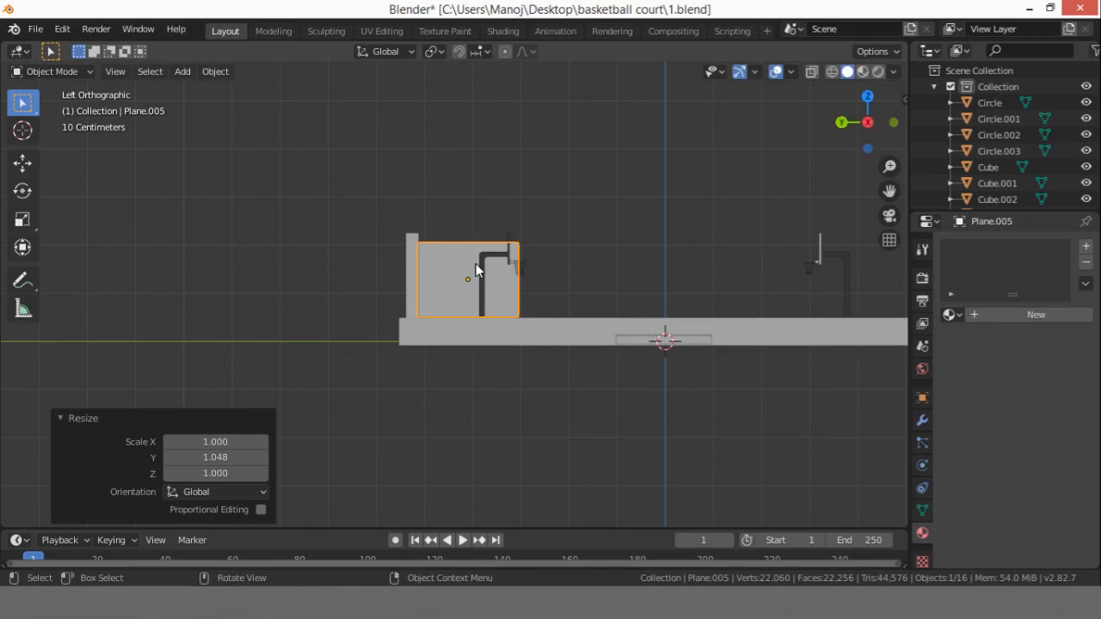
key(s)
key(z)
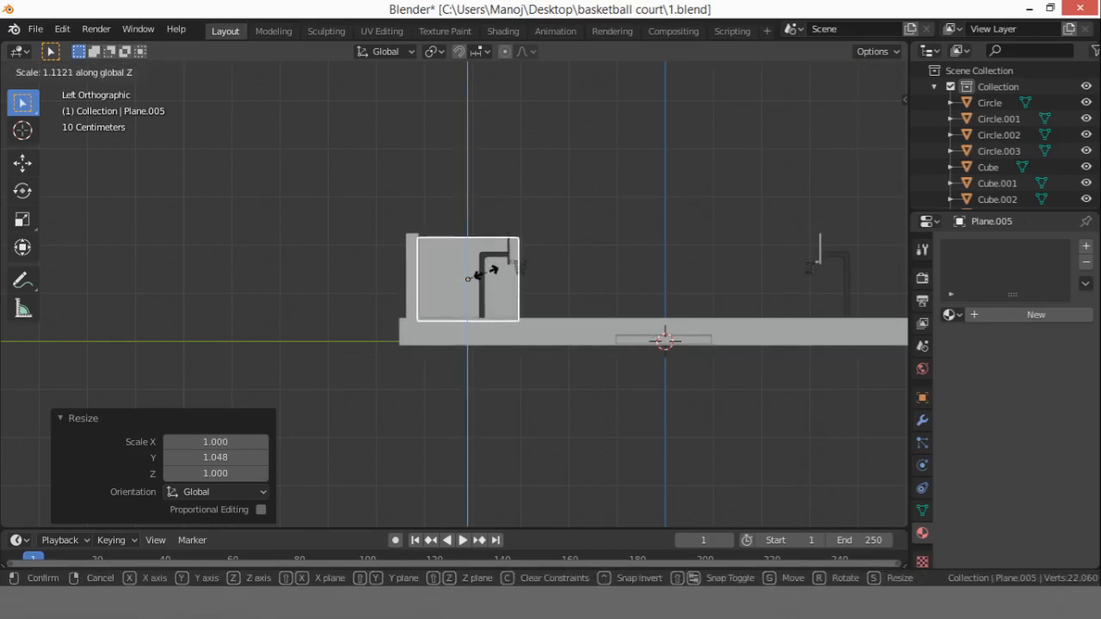
click(487, 272)
Step: Raise the plane about 0.05 m and scale it by about 0.955 along Z to fit between the wall top and post top
key(g)
key(z)
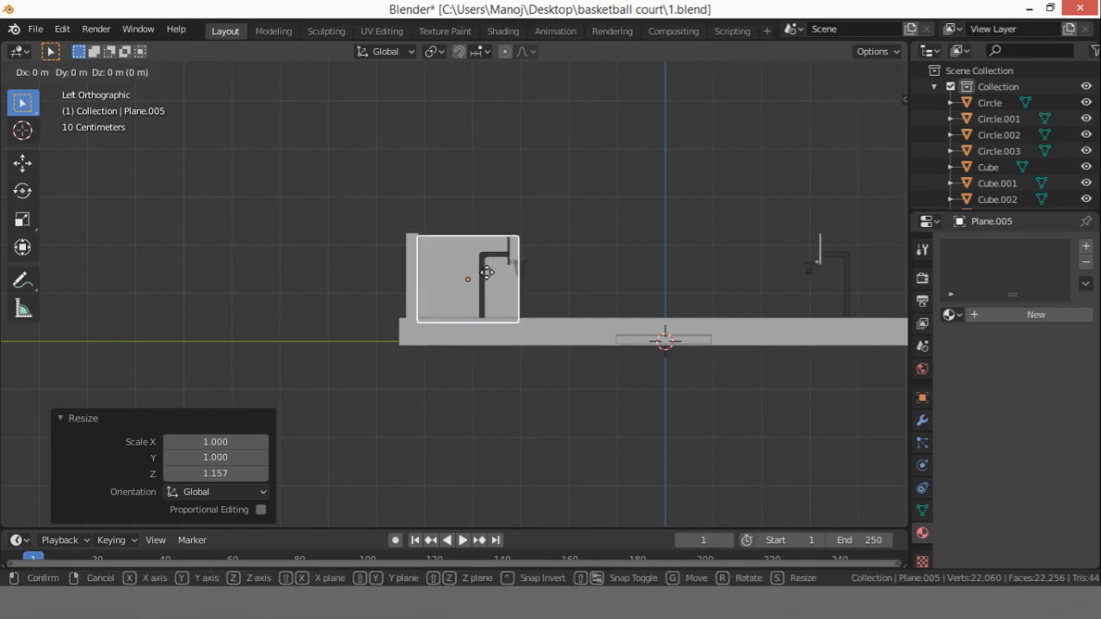
click(487, 270)
key(s)
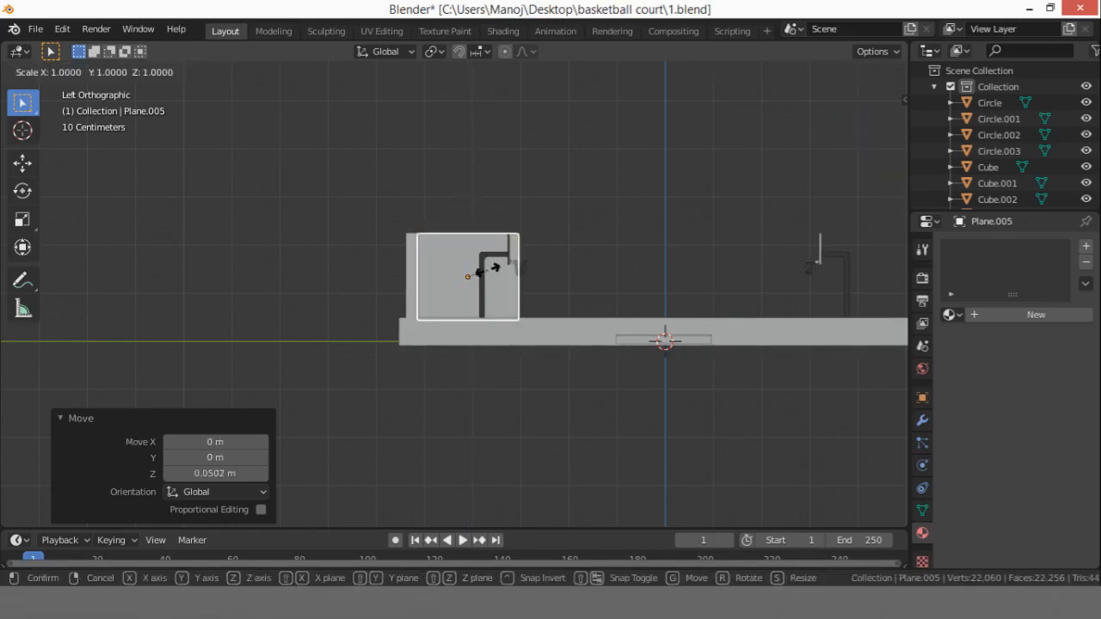
key(x)
key(z)
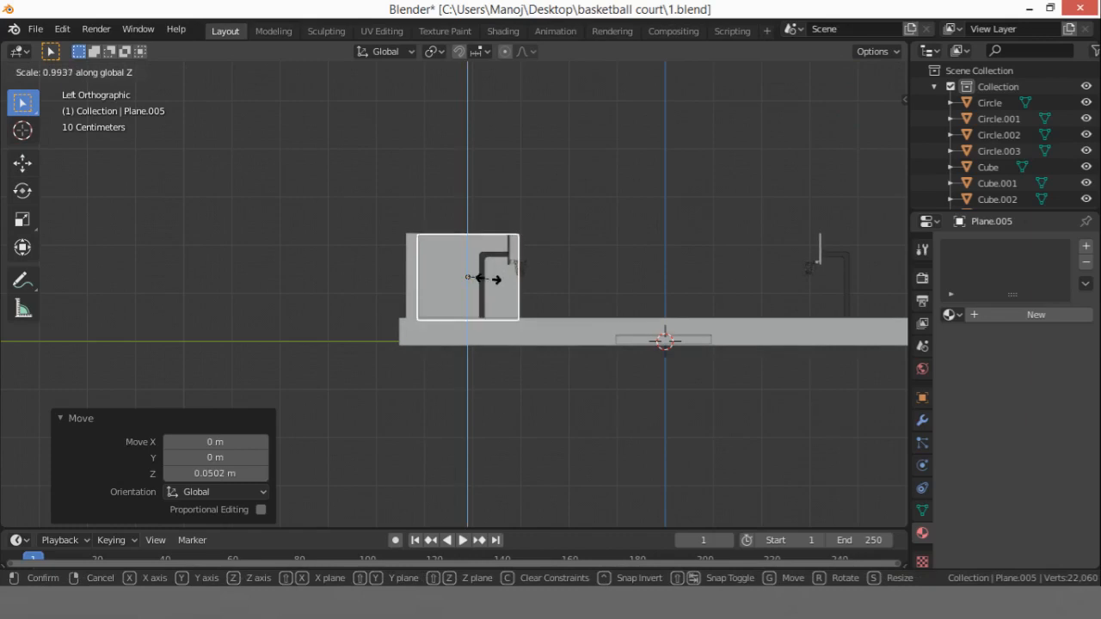
click(490, 278)
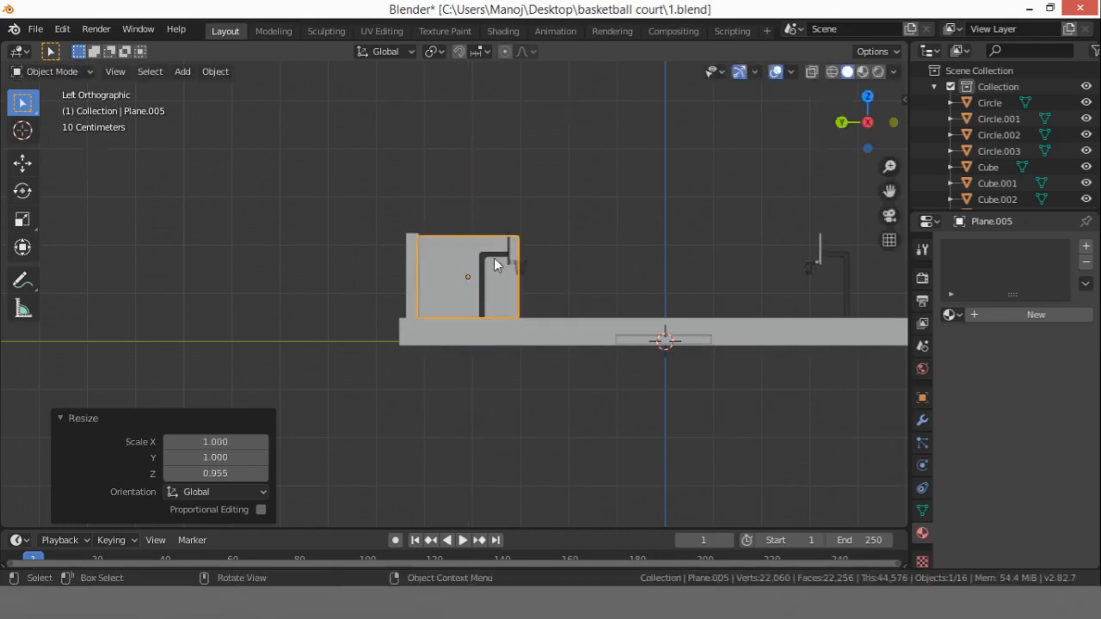
Step: Add 16 vertical loop cuts to the upright plane, slid by a factor of about 0.385
scroll(495, 264, up, 3)
key(Tab)
key(ctrl+r)
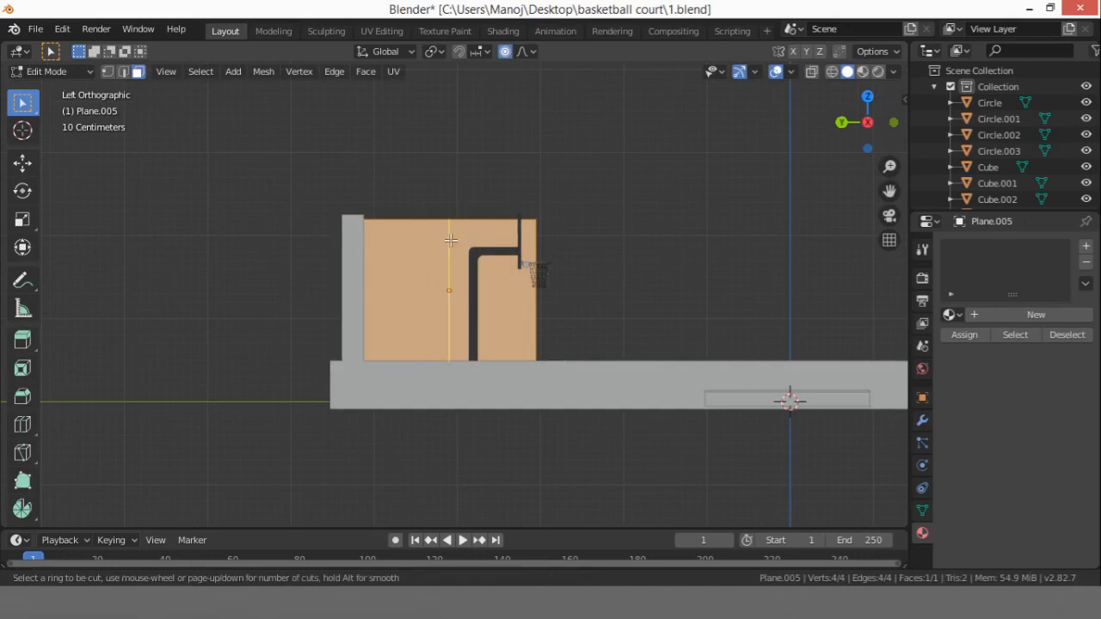
scroll(450, 240, up, 15)
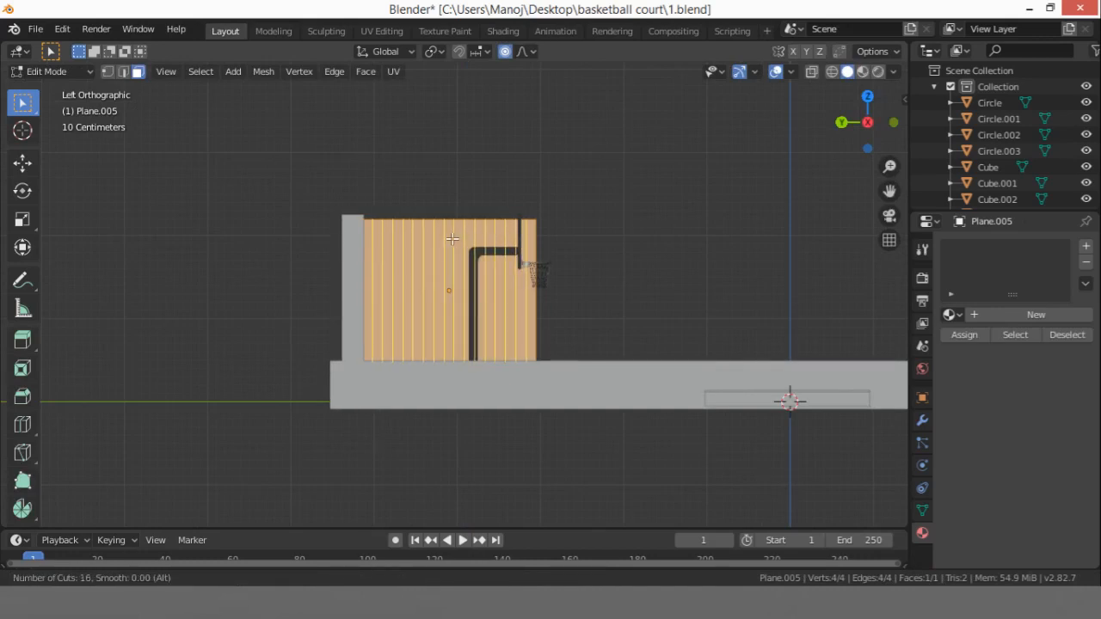
click(453, 239)
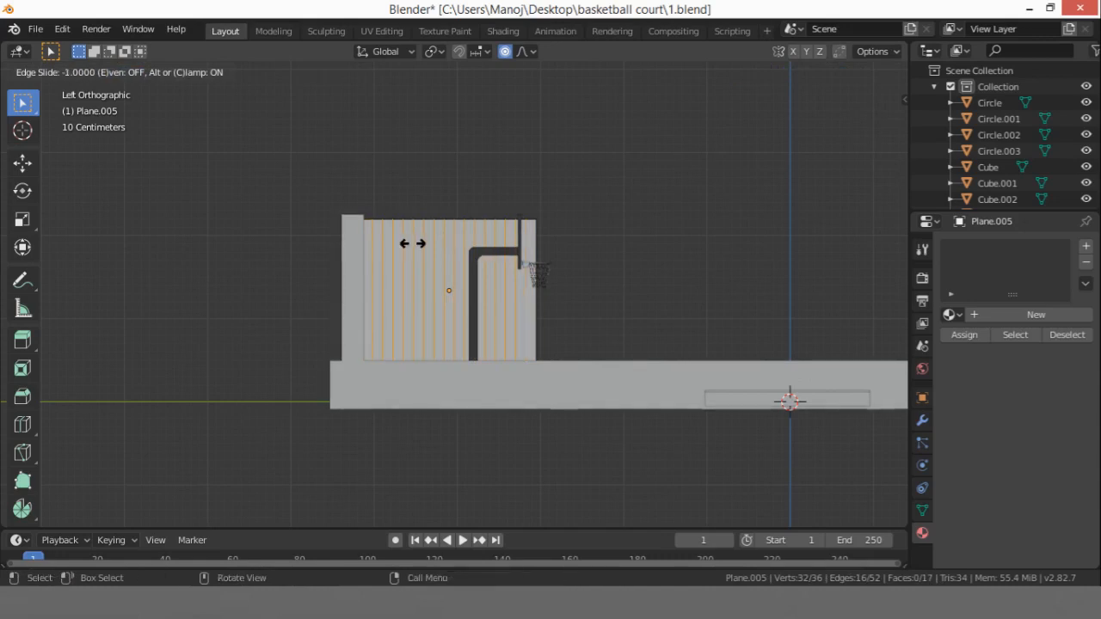
click(447, 249)
Step: Add 16 horizontal loop cuts to the upright plane to form a grid, and return to Object Mode
key(ctrl+r)
scroll(448, 271, up, 12)
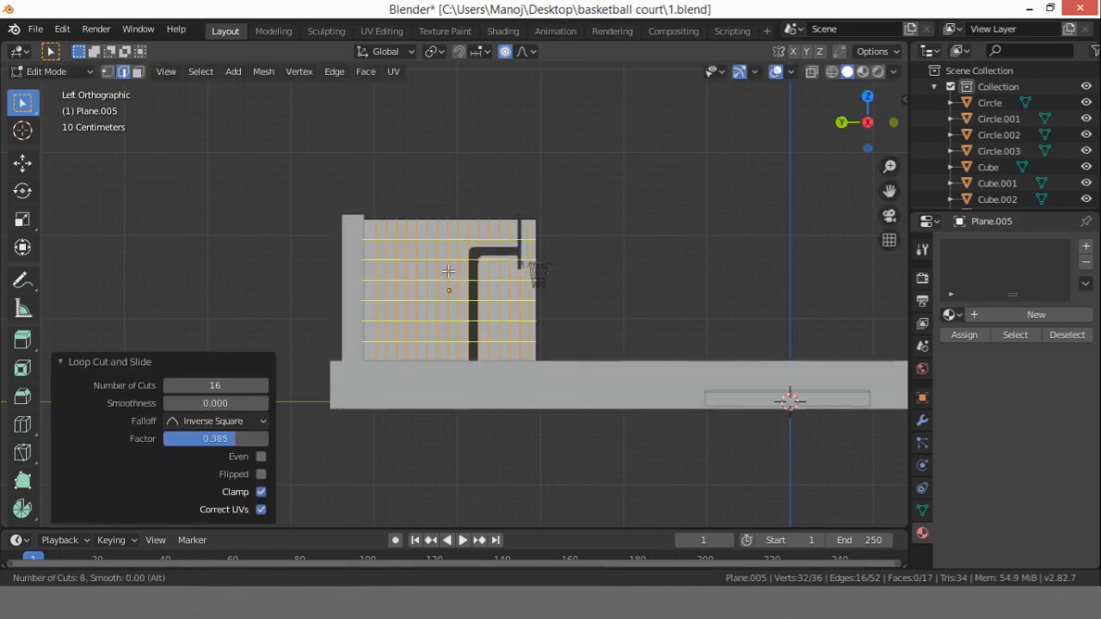
scroll(449, 270, up, 3)
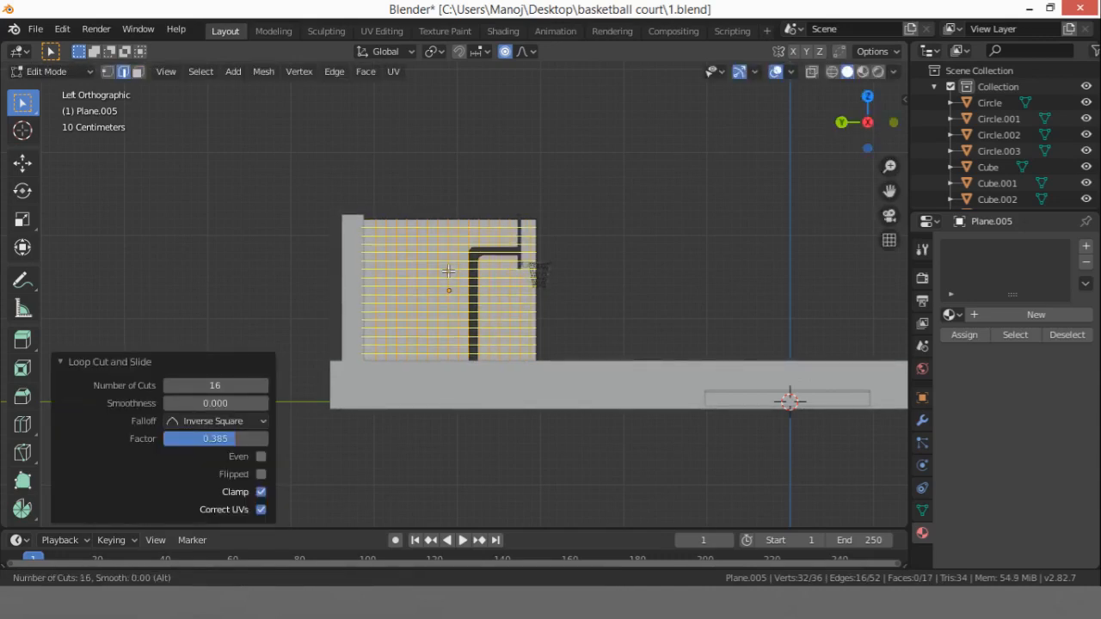
click(448, 271)
click(449, 270)
key(Tab)
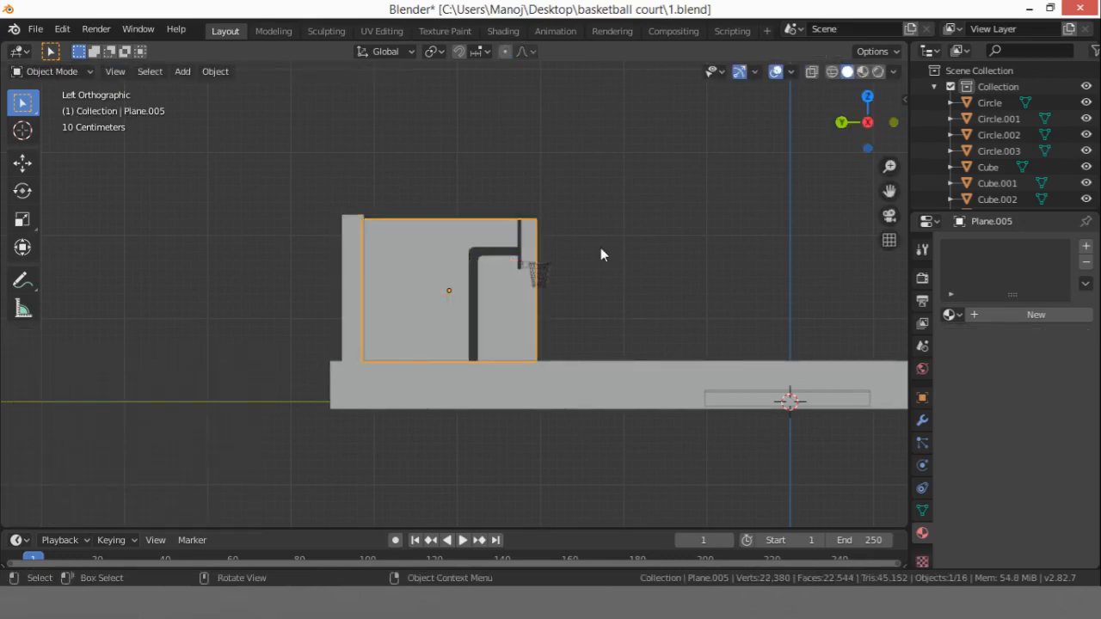
Step: In top view, move the gridded plane about 3.85 m toward negative X onto the side wall
scroll(581, 242, down, 3)
click(867, 96)
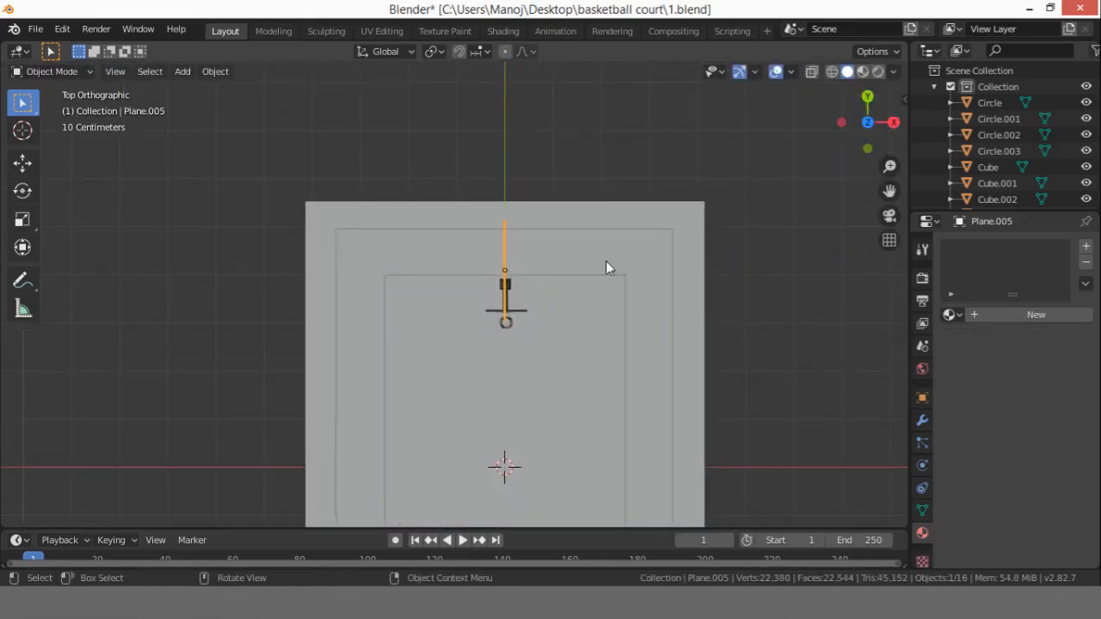
key(g)
key(y)
key(x)
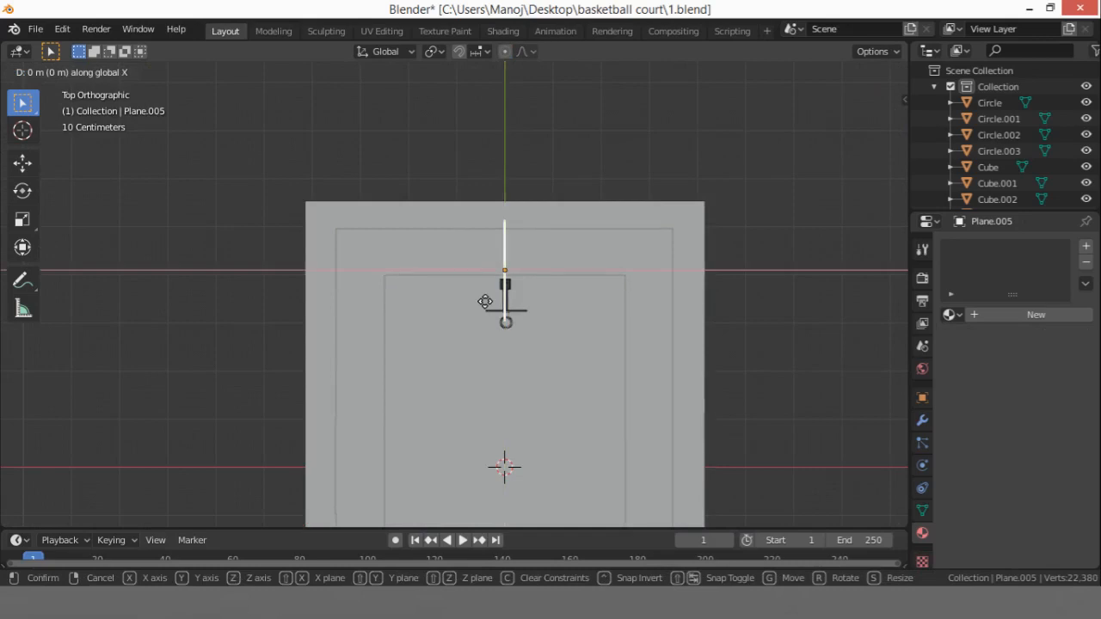
click(299, 304)
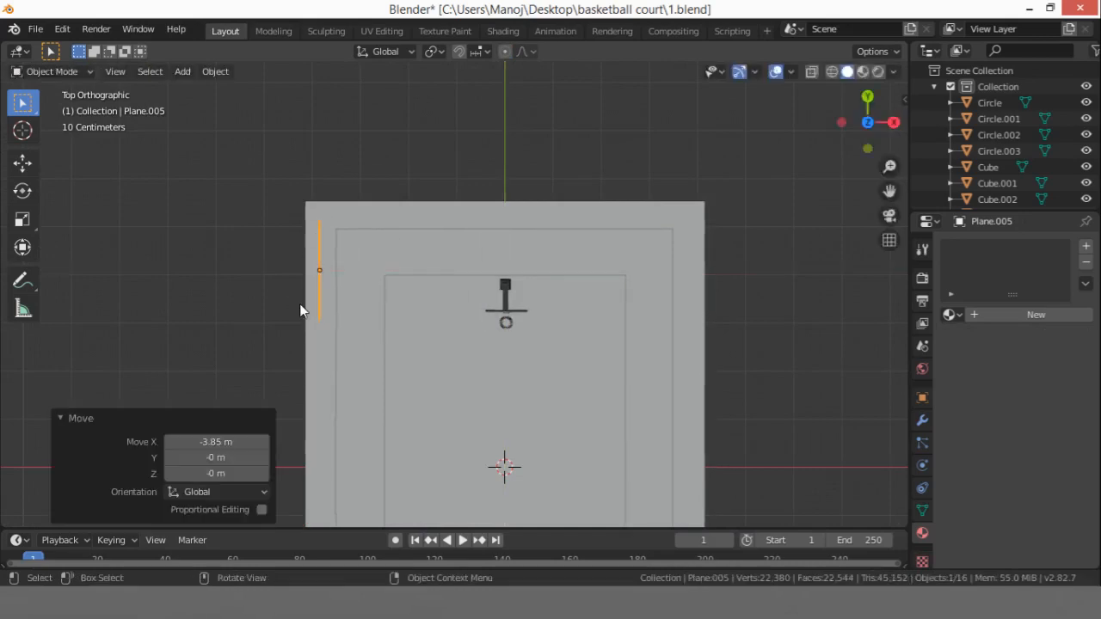
Step: Add a Decimate modifier to the gridded plane in Un-Subdivide mode with 1 iteration and apply it
drag(890, 126, 843, 123)
click(844, 123)
key(Tab)
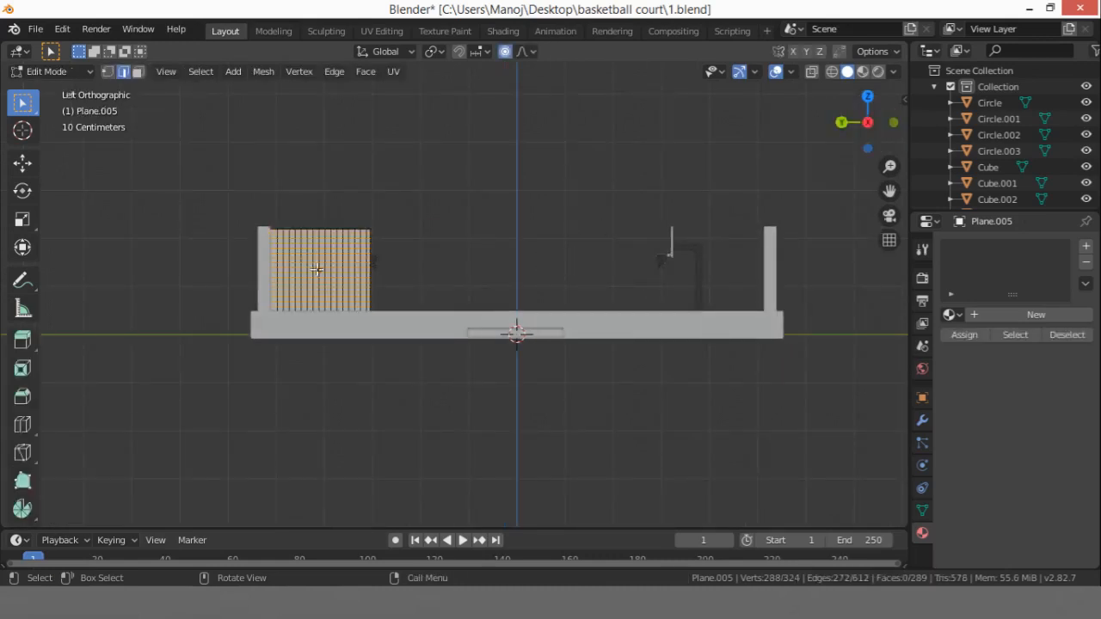
click(924, 420)
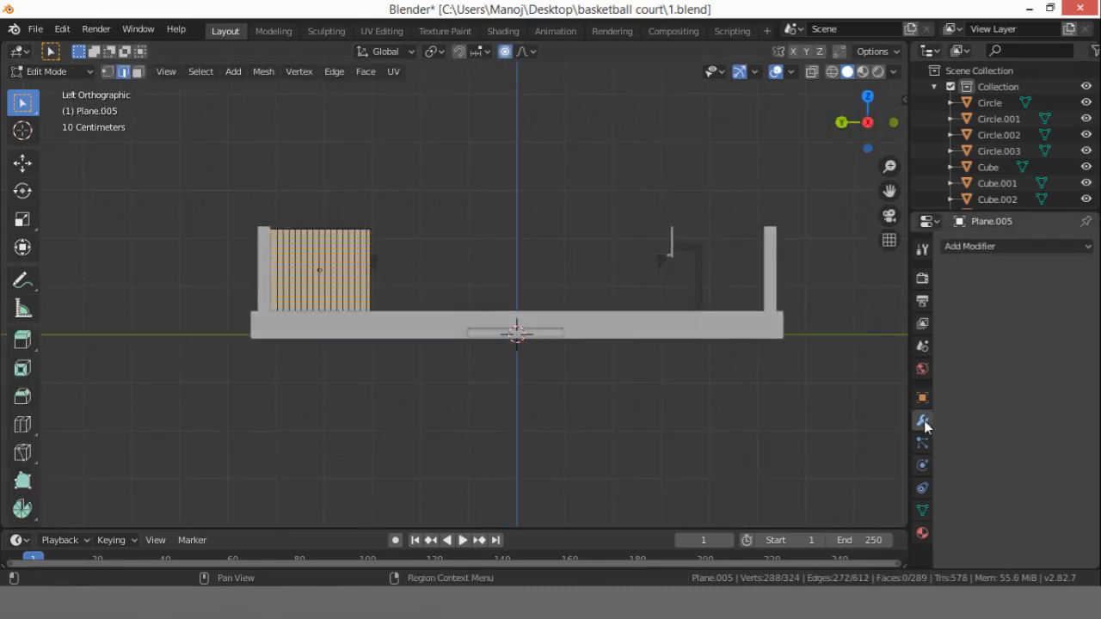
click(965, 247)
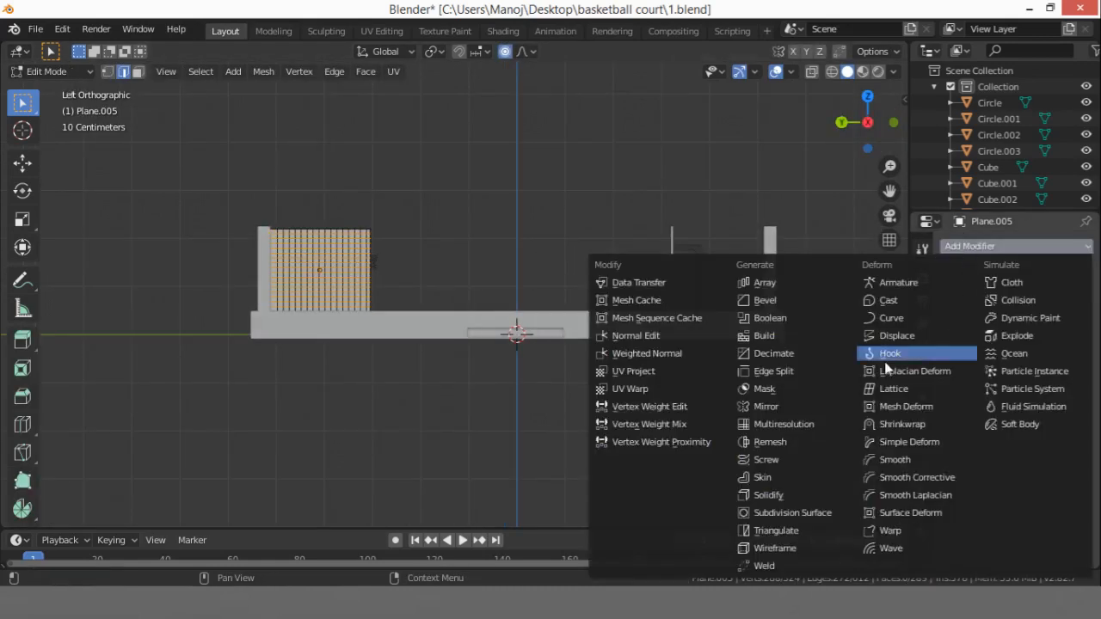
click(778, 353)
click(1016, 319)
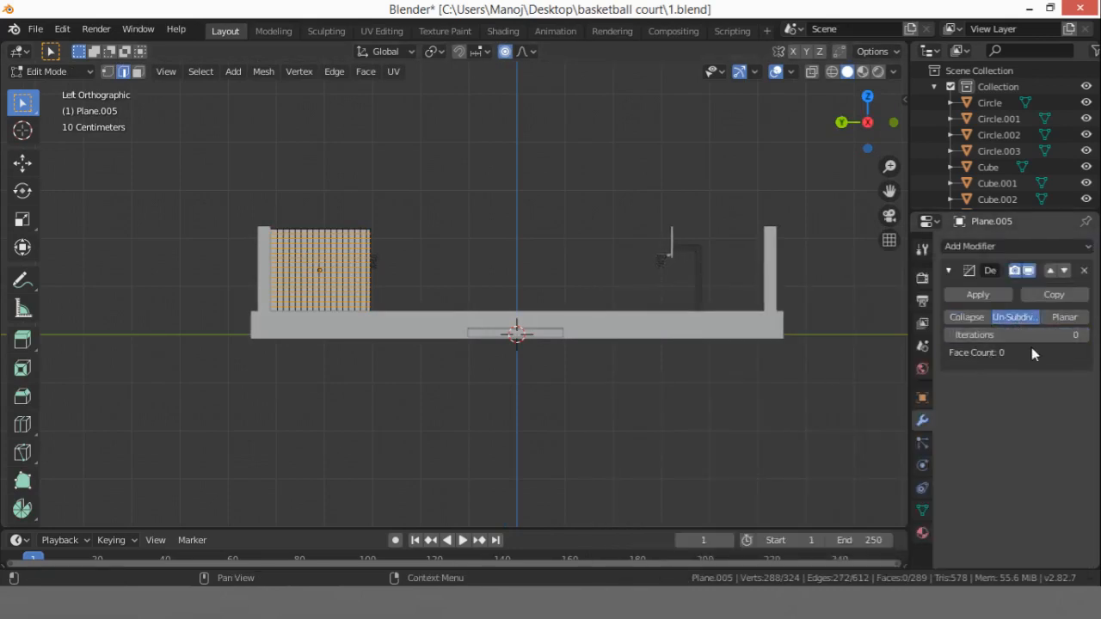
key(Tab)
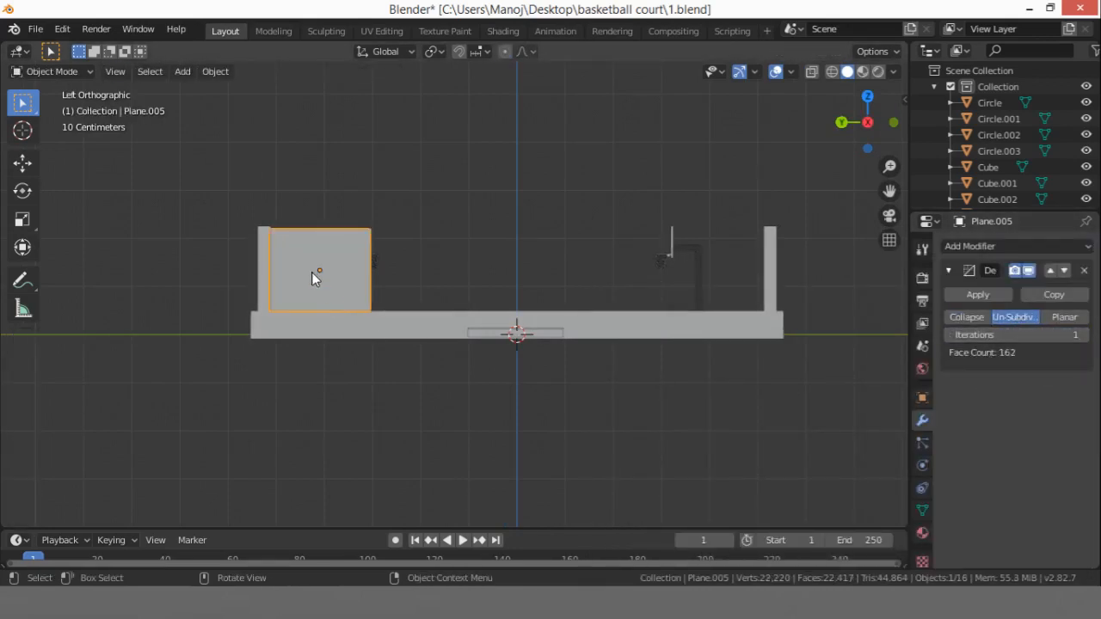
scroll(311, 272, up, 3)
click(976, 297)
Step: Add a Wireframe modifier to the plane to turn it into a diamond mesh fence panel
click(970, 247)
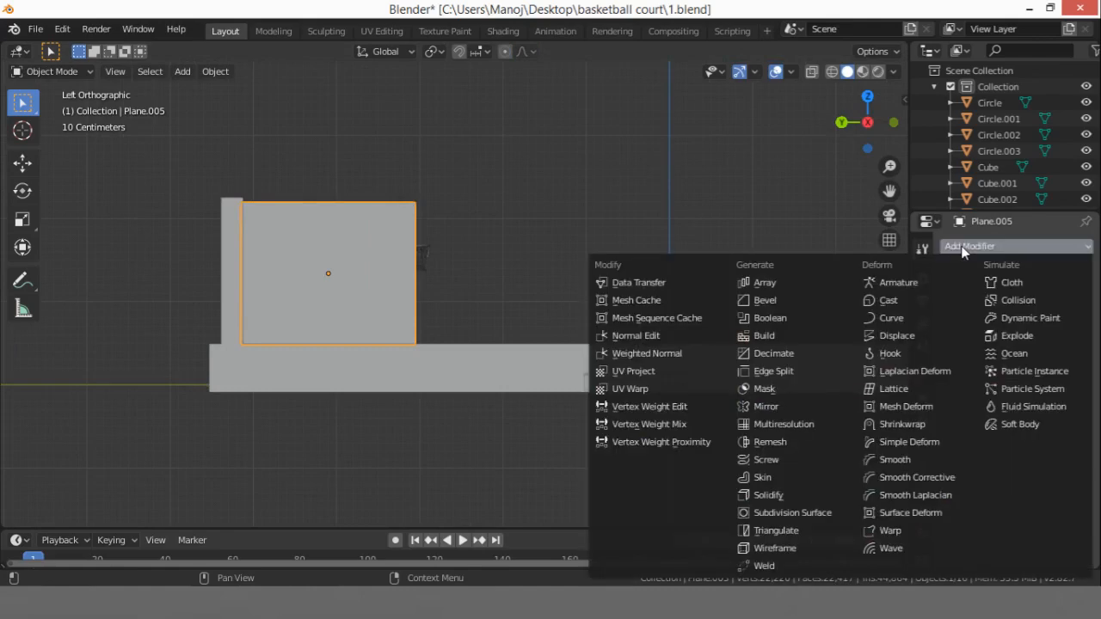
click(804, 548)
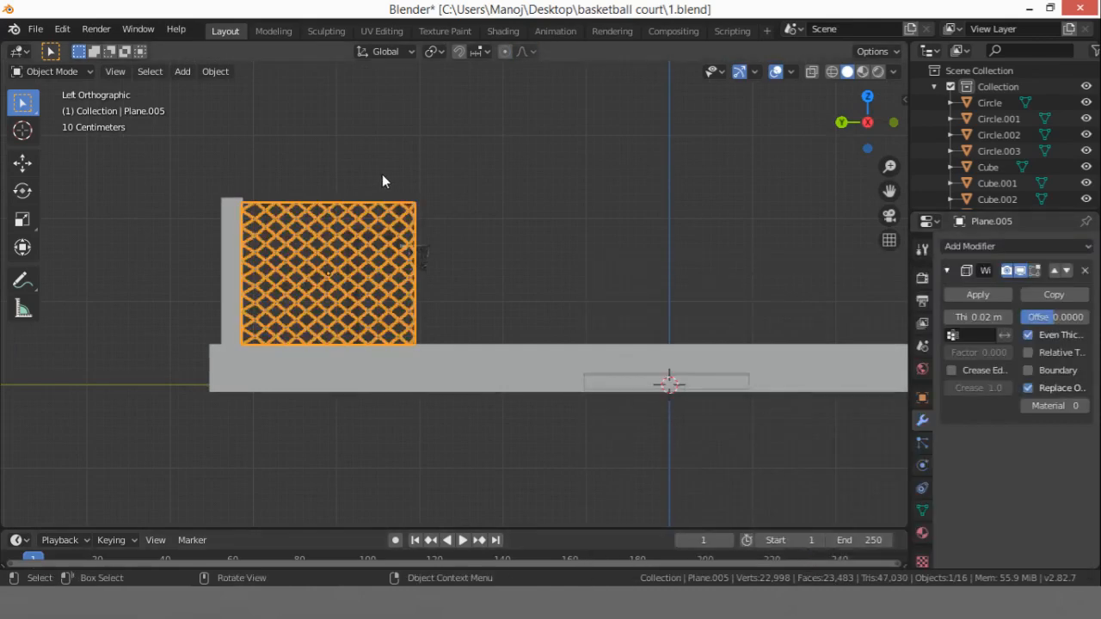
key(Tab)
key(Tab)
click(524, 198)
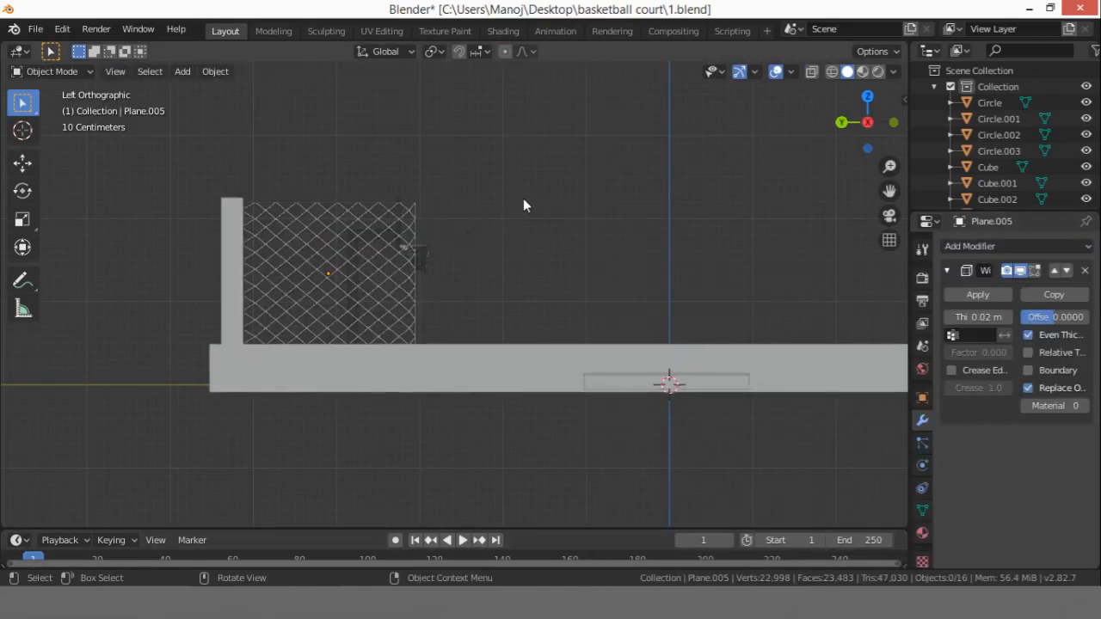
Step: Set the fence panel's Wireframe thickness to 0.026 m
middle_drag(523, 198, 309, 284)
click(309, 284)
click(388, 290)
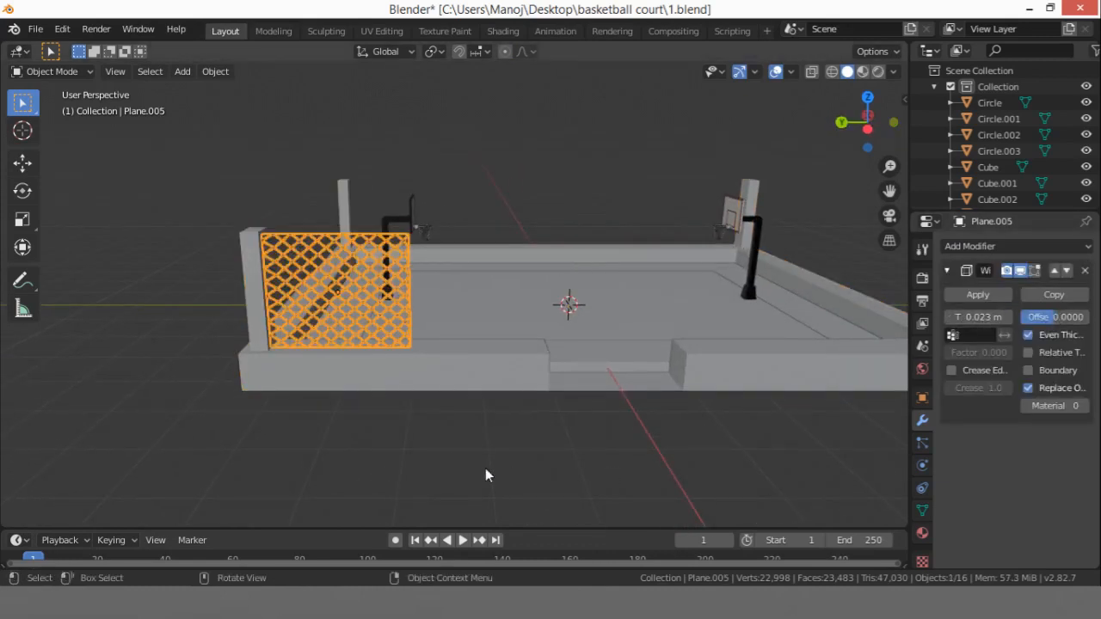
click(1009, 317)
click(1009, 318)
click(1010, 317)
click(1009, 317)
click(1010, 318)
click(433, 407)
middle_drag(433, 407, 351, 341)
click(415, 278)
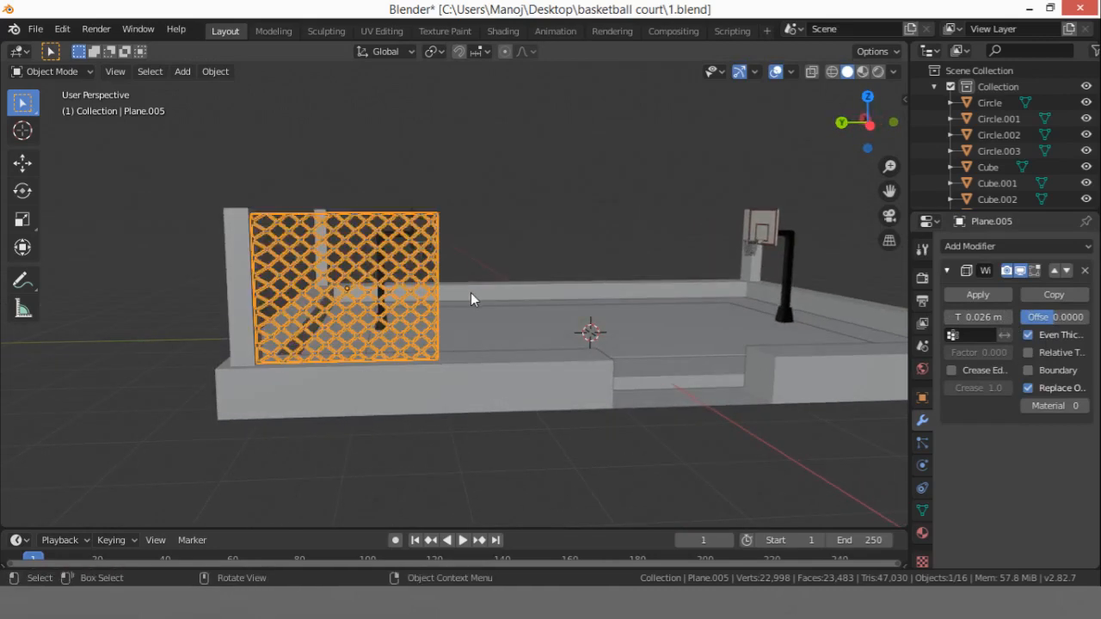
Step: Duplicate the fence panel about 2.05 m toward negative Y along the side wall
click(870, 126)
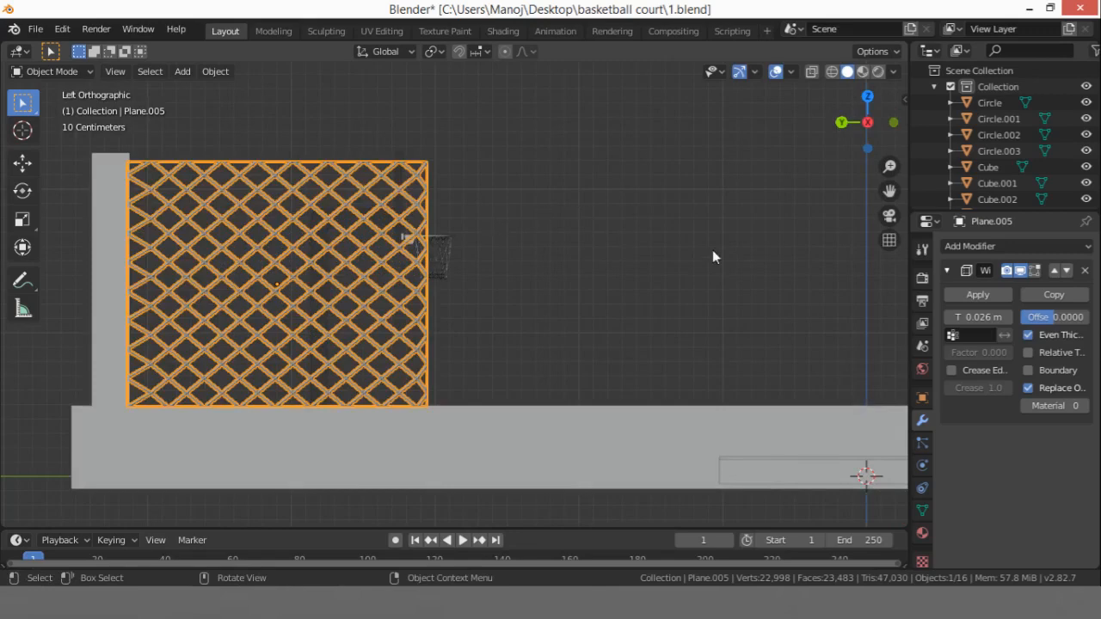
drag(890, 191, 670, 203)
scroll(685, 290, down, 3)
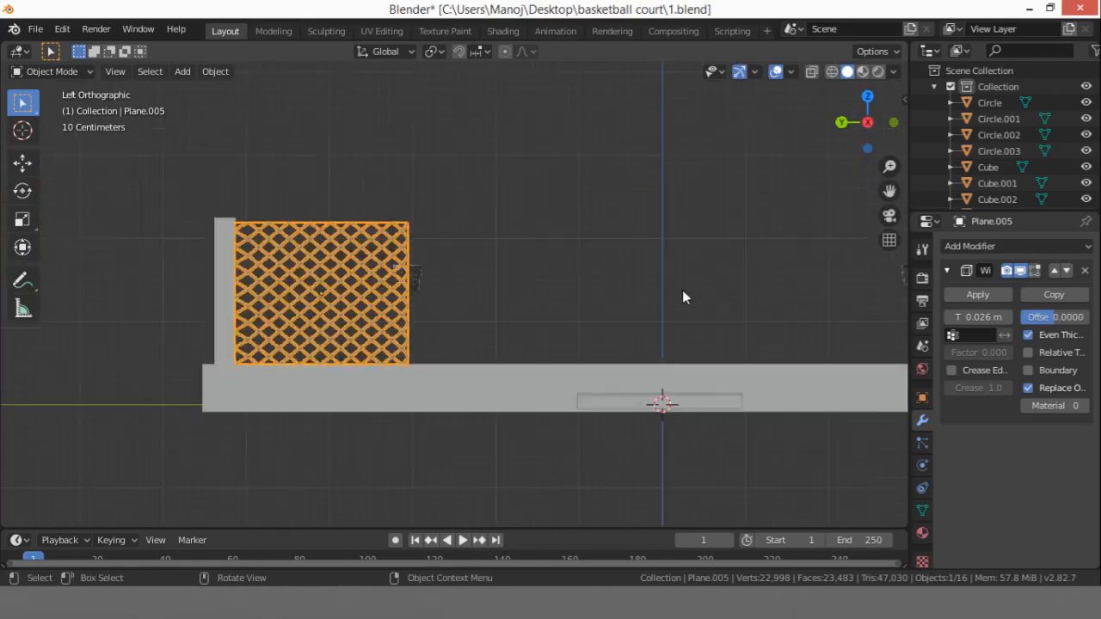
middle_drag(683, 290, 683, 283)
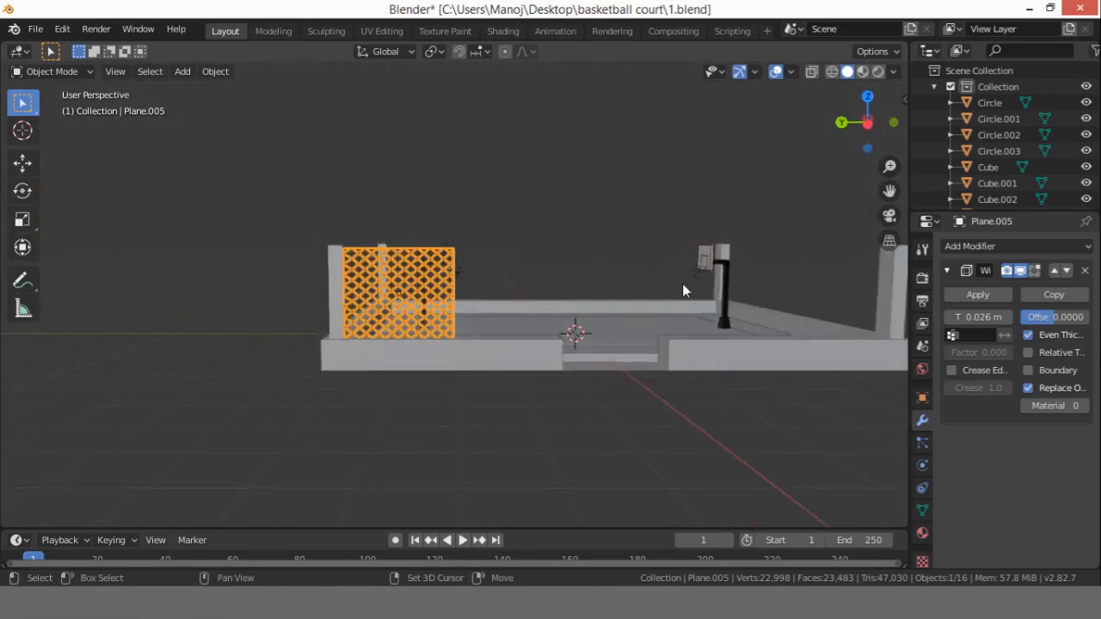
key(shift+d)
key(y)
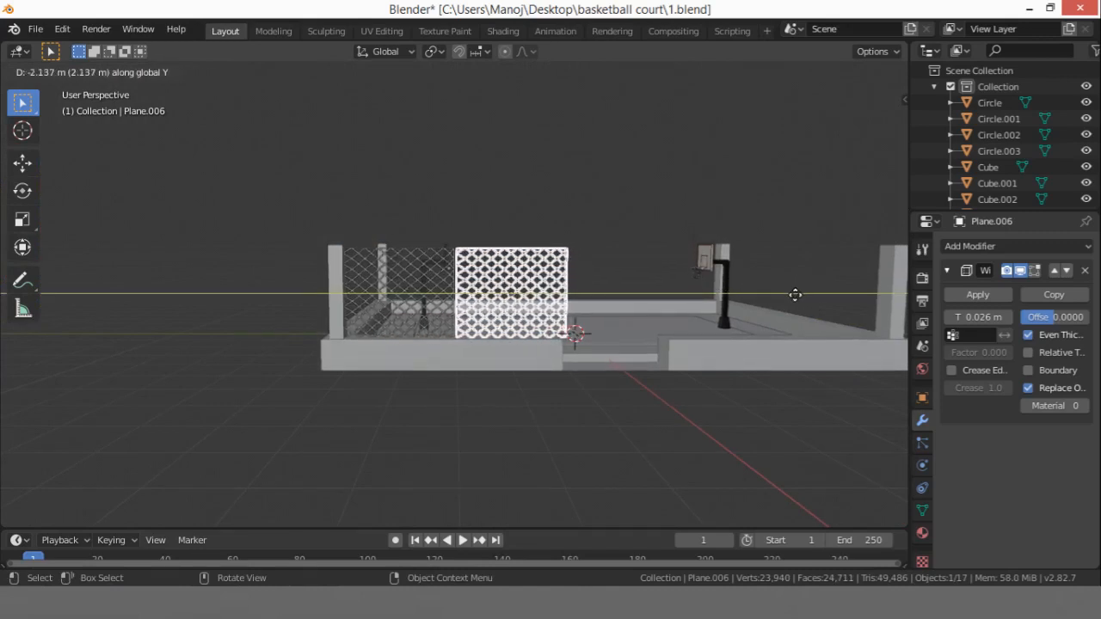
click(790, 297)
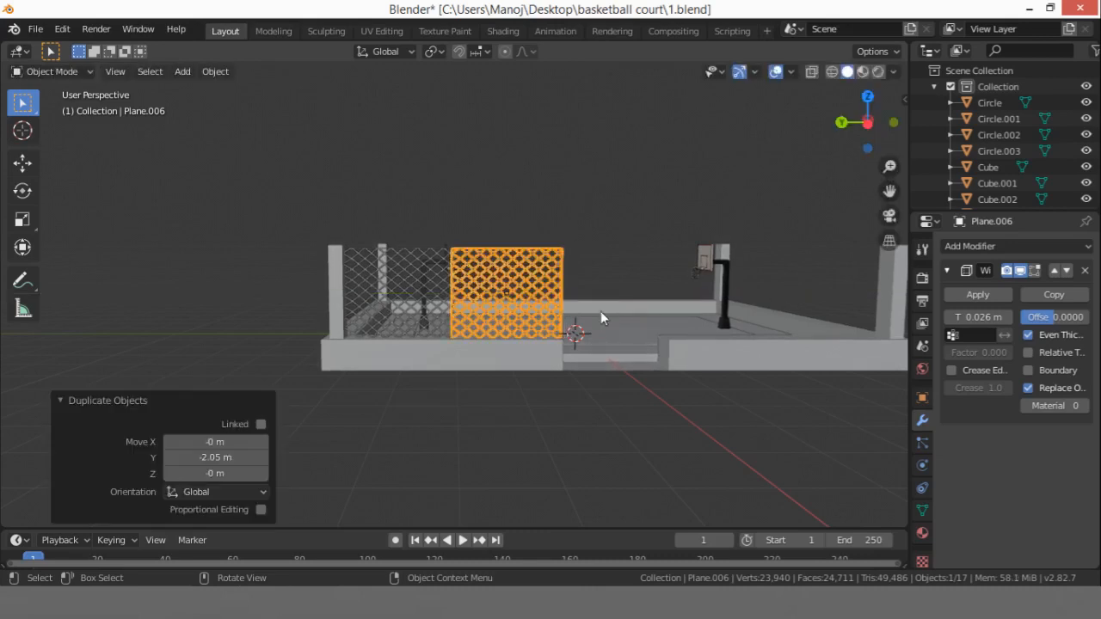
Step: Move the original fence panel slightly along Y toward the corner post so it meets the copy edge to edge
click(435, 318)
key(shift+d)
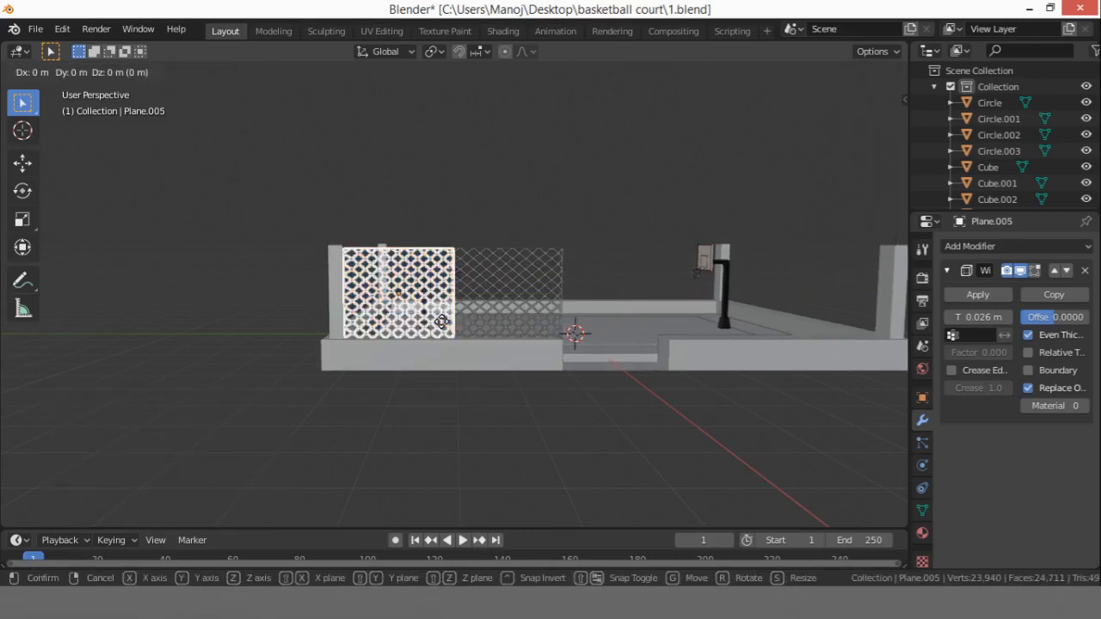
key(y)
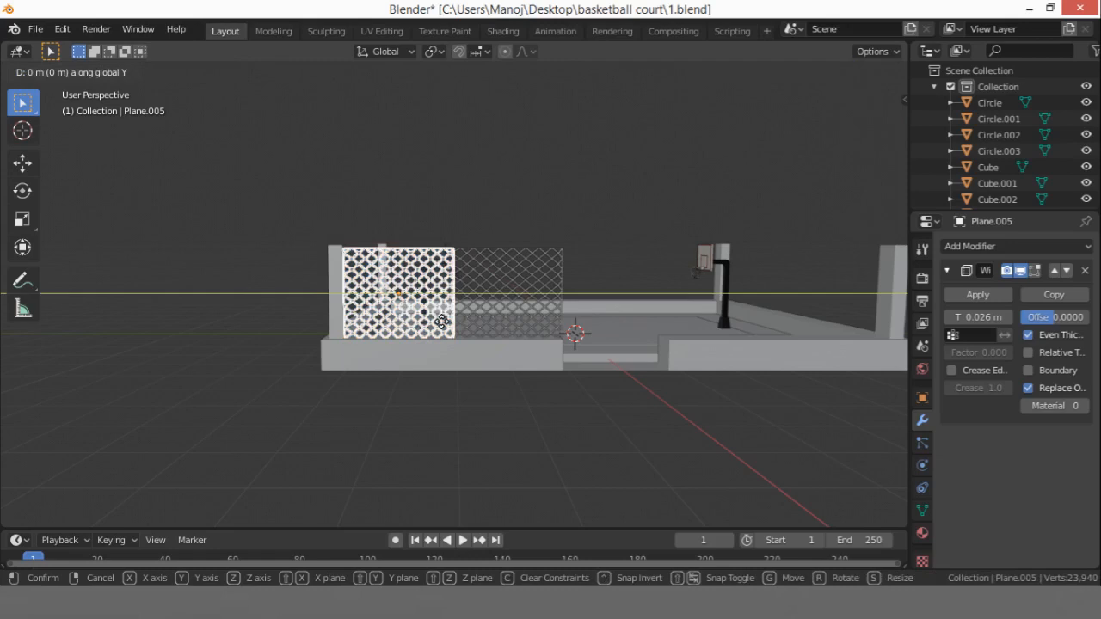
click(436, 322)
click(451, 316)
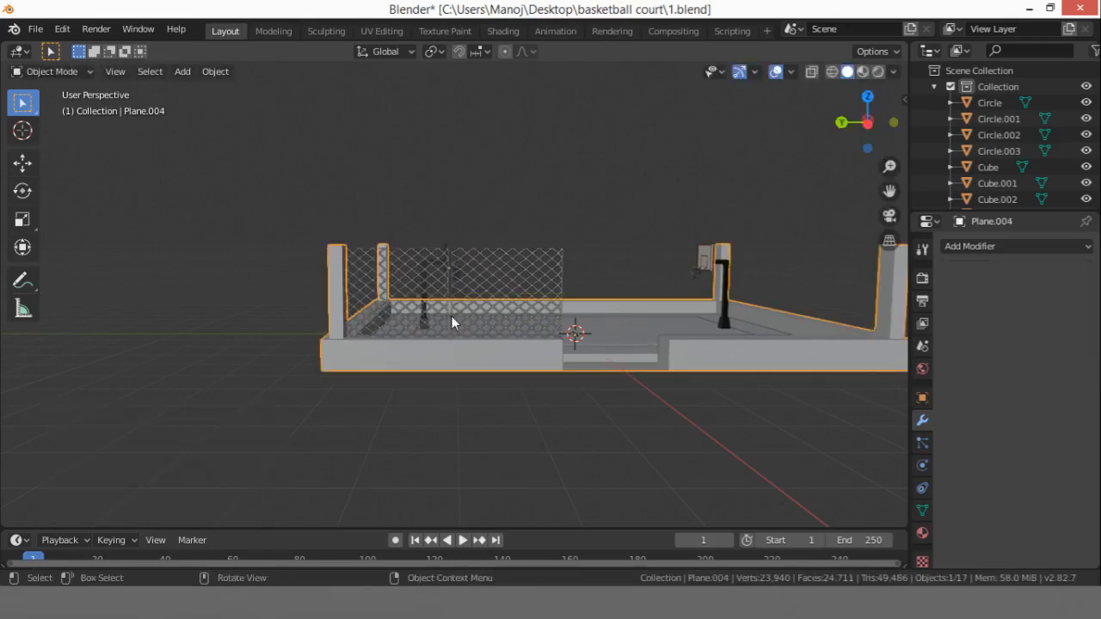
Step: Duplicate both fence panels together about 6.24 m toward negative Y, onto the wall beyond the entrance gap
click(448, 303)
shift+click(547, 316)
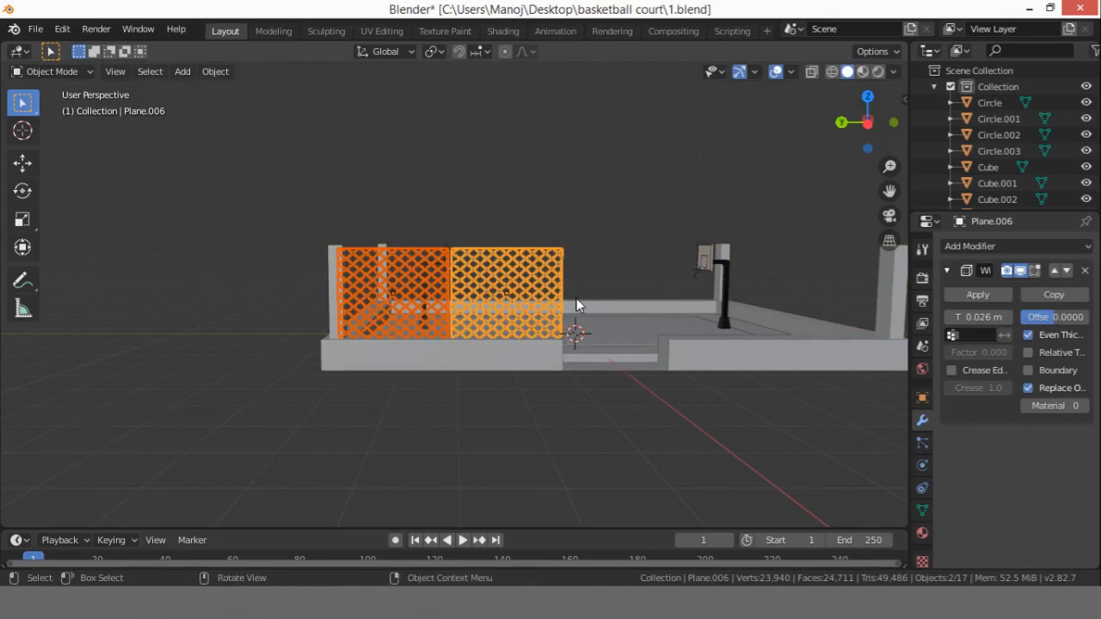
key(shift+d)
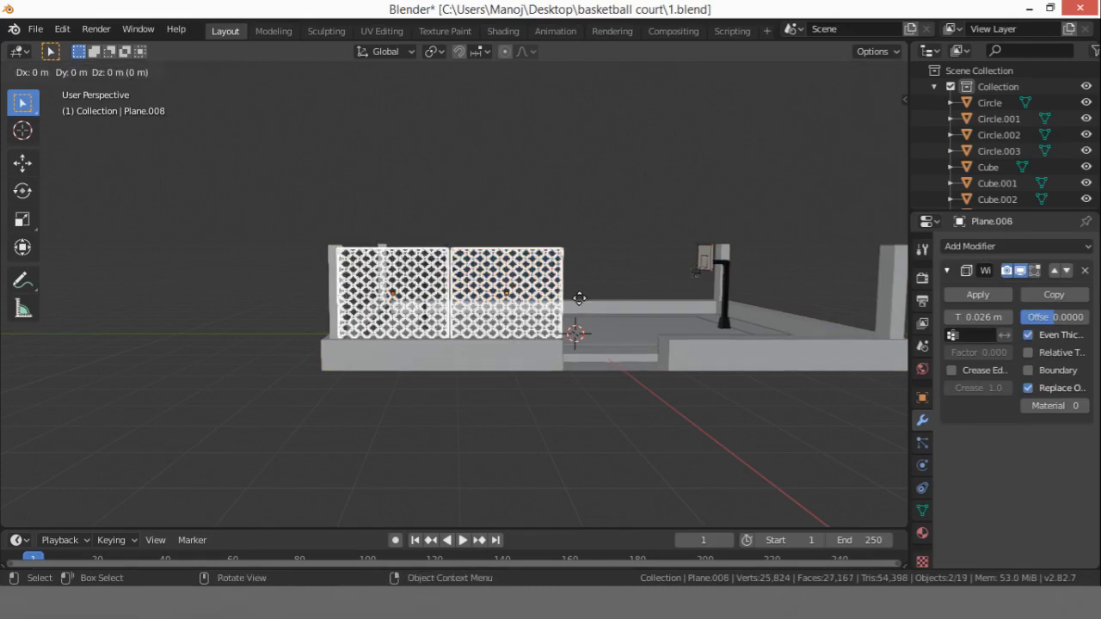
key(y)
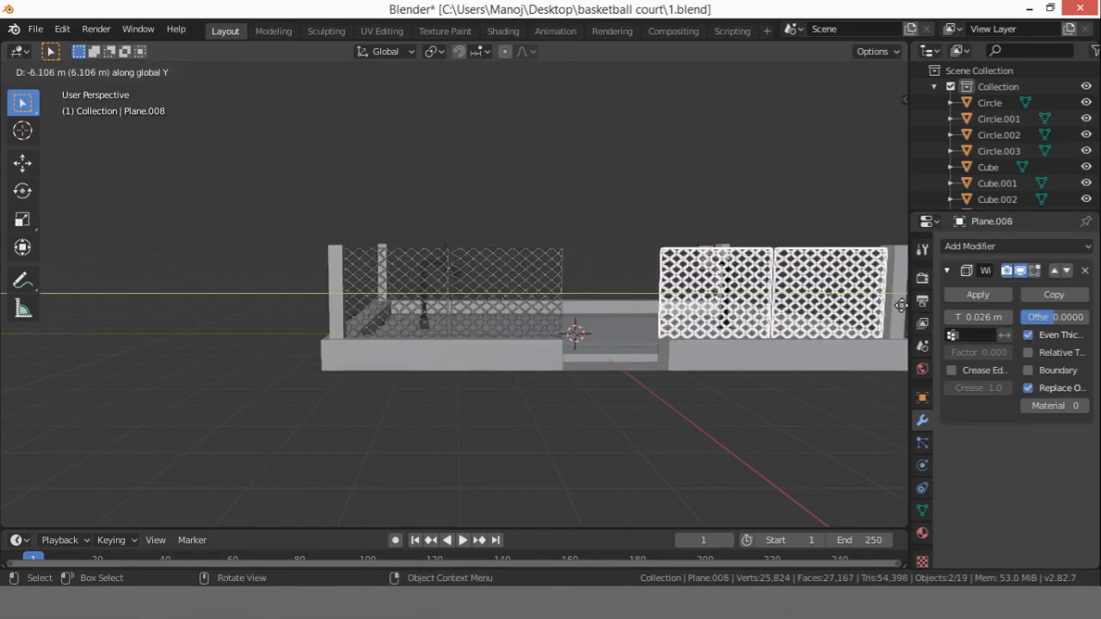
click(2, 284)
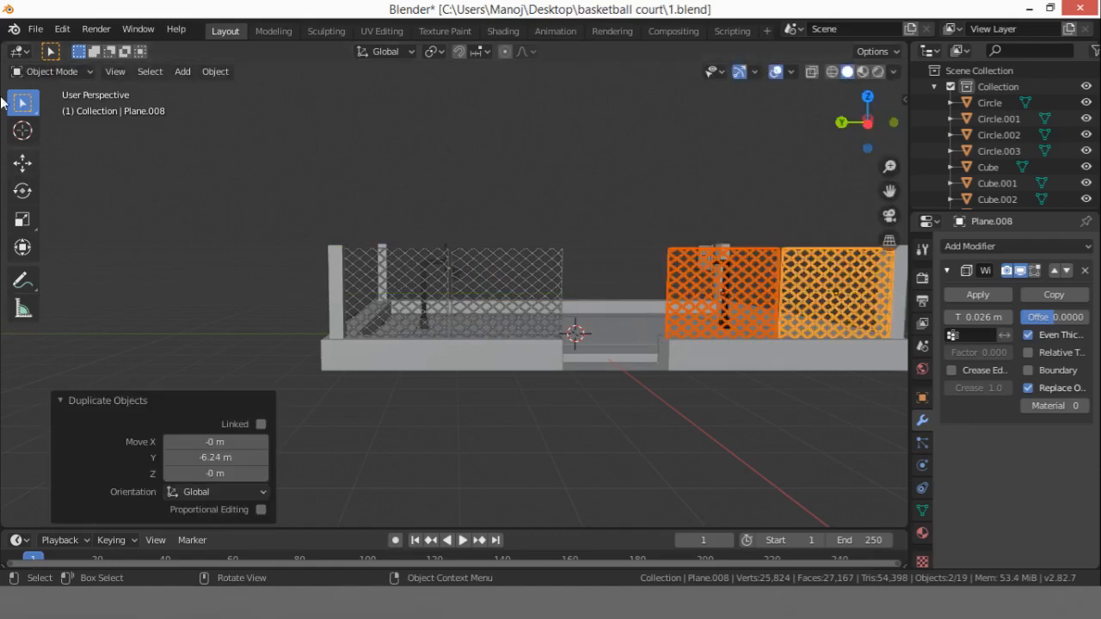
Step: Move the duplicated pair of panels about 0.07 m toward positive Y so it fits against the far corner post
click(867, 122)
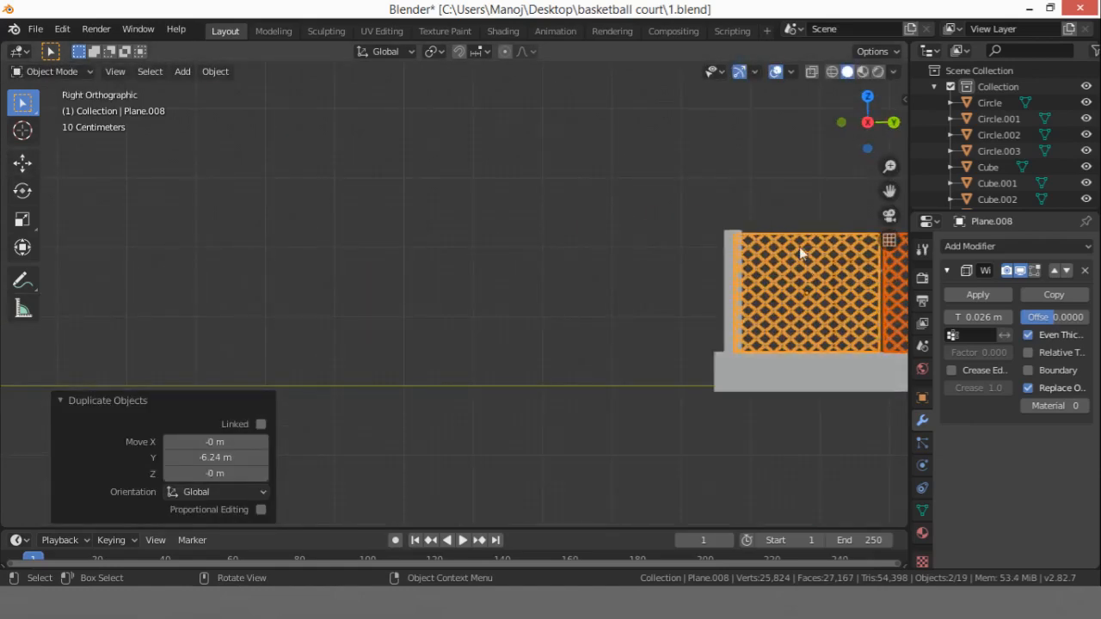
scroll(795, 241, down, 4)
key(Home)
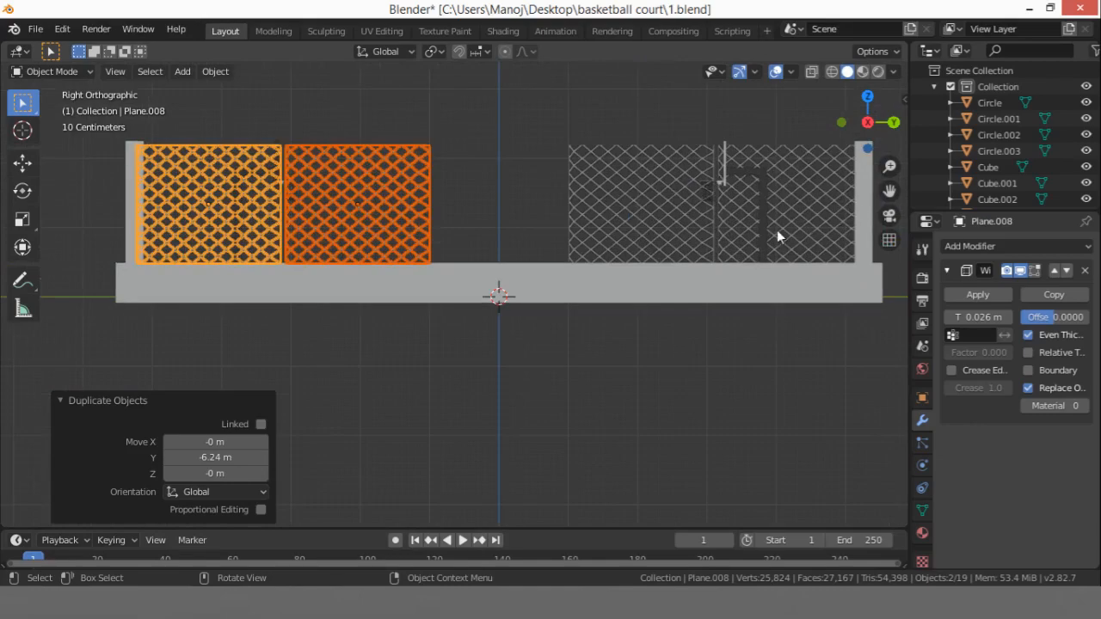
scroll(773, 215, up, 2)
middle_drag(770, 200, 167, 242)
scroll(186, 284, down, 4)
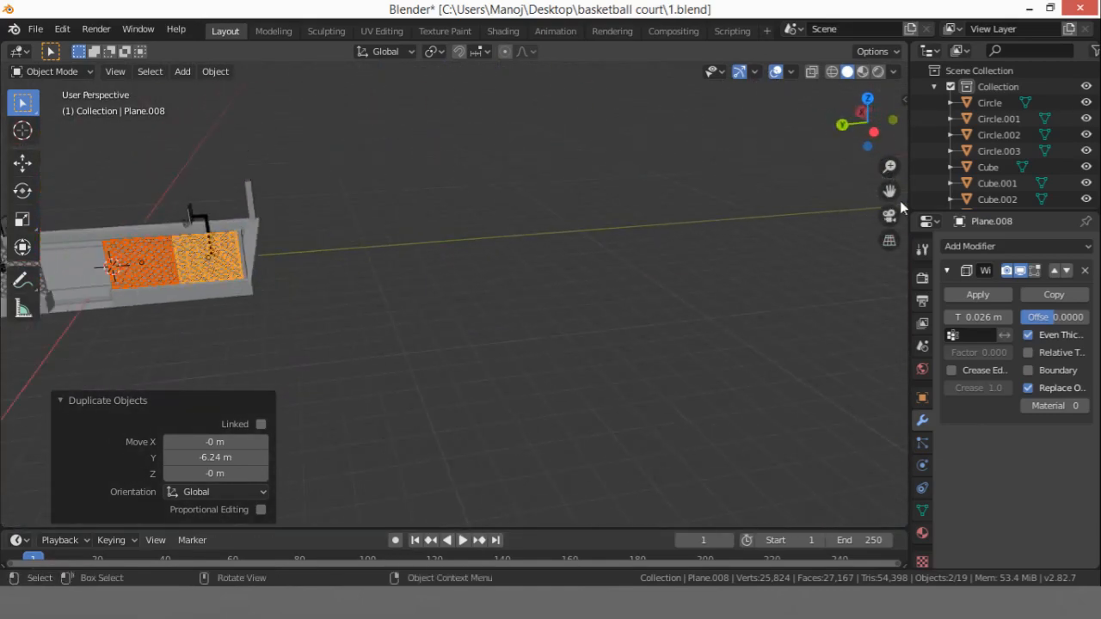
drag(890, 191, 1076, 183)
scroll(382, 275, up, 4)
middle_drag(370, 244, 338, 232)
scroll(246, 279, up, 2)
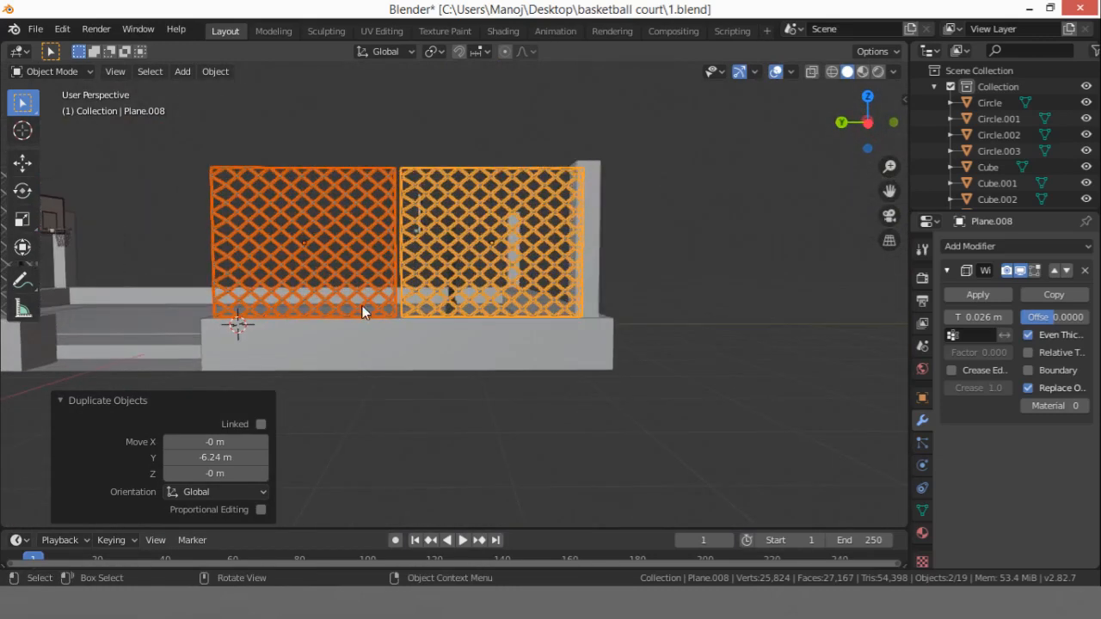
key(g)
key(y)
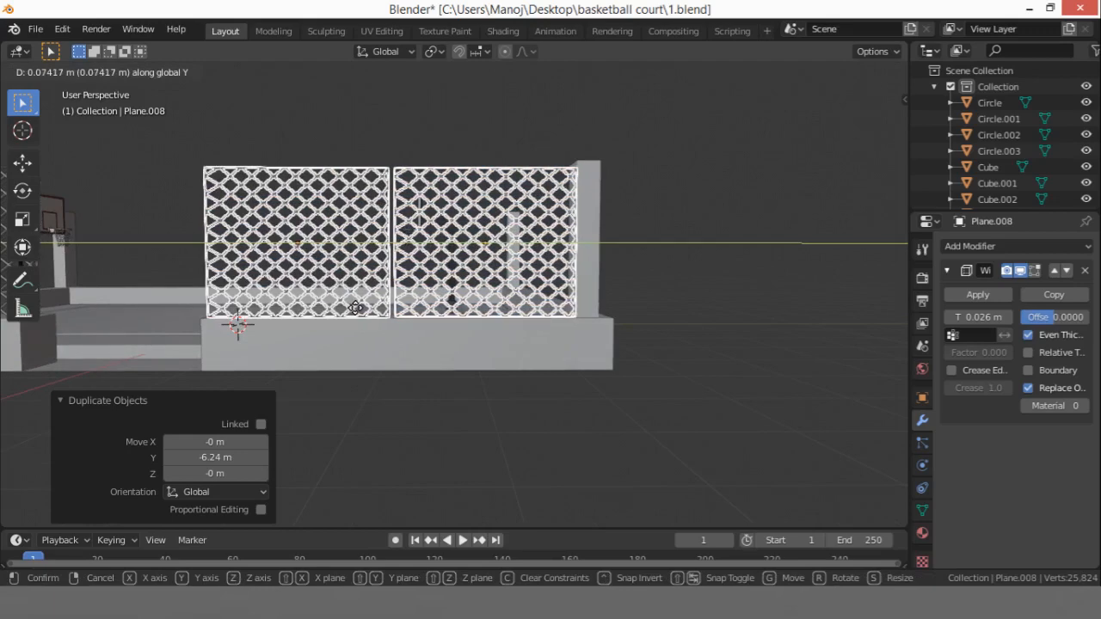
click(355, 308)
click(457, 396)
middle_drag(457, 396, 449, 320)
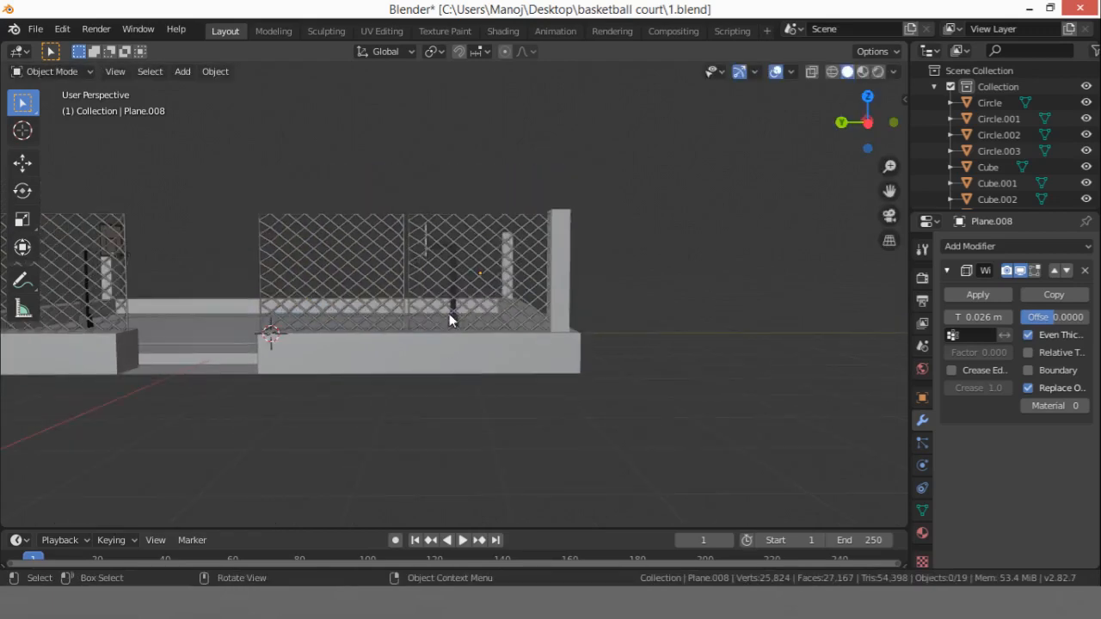
Step: Select all four side fence panels and duplicate them about 7.7 m along X onto the opposite side wall
click(379, 280)
middle_drag(384, 279, 207, 270)
scroll(150, 271, up, 3)
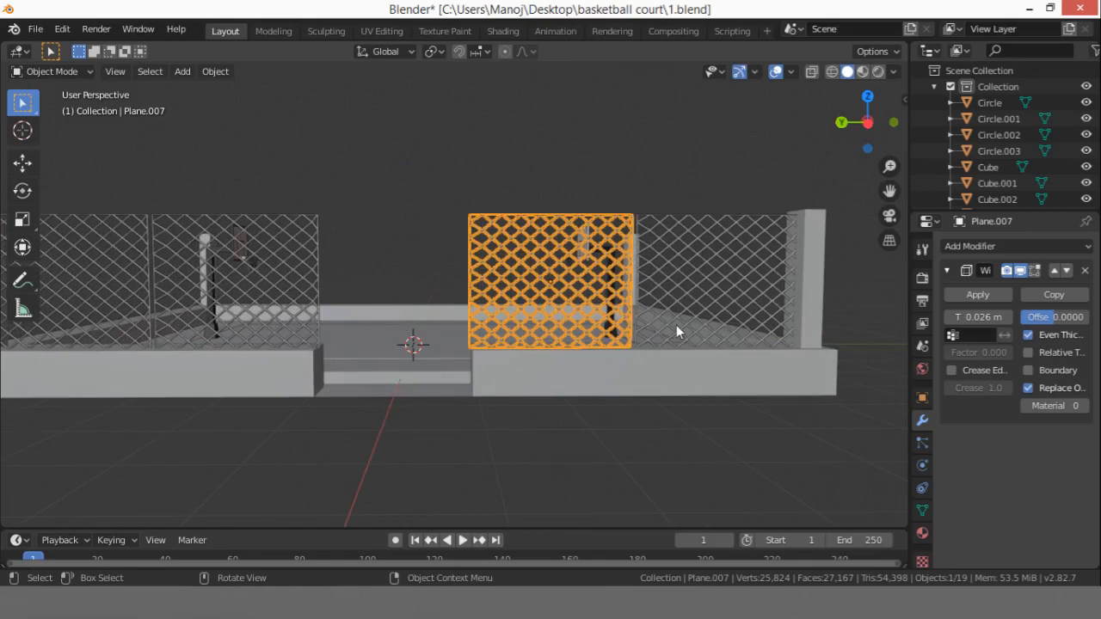
scroll(648, 335, down, 4)
middle_drag(642, 295, 821, 186)
shift+click(219, 315)
shift+click(370, 310)
shift+click(678, 281)
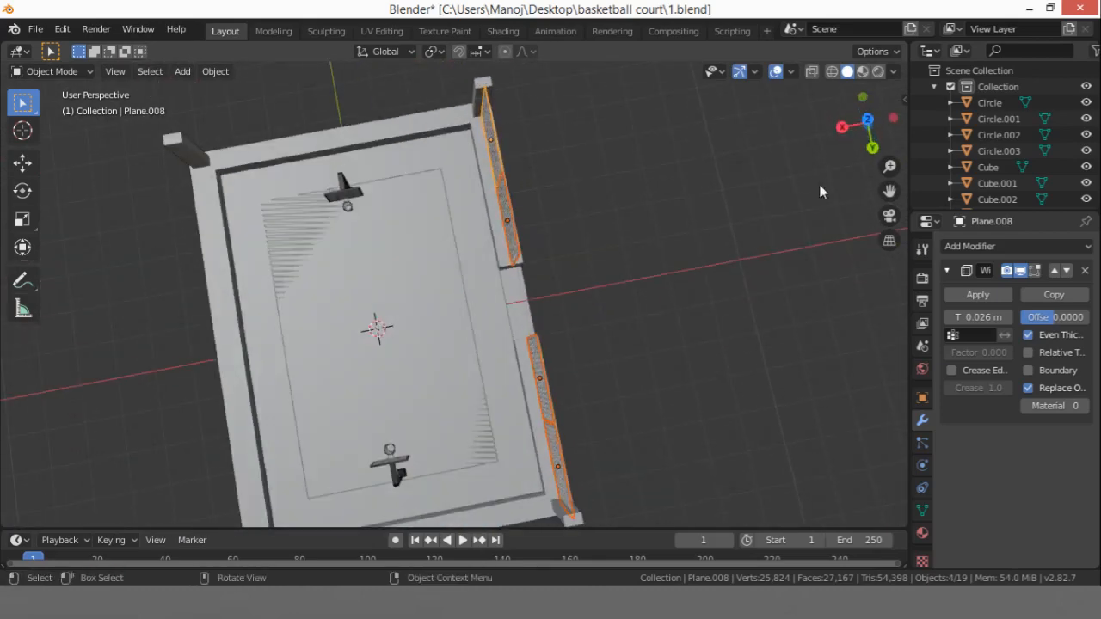
click(869, 117)
scroll(765, 210, down, 4)
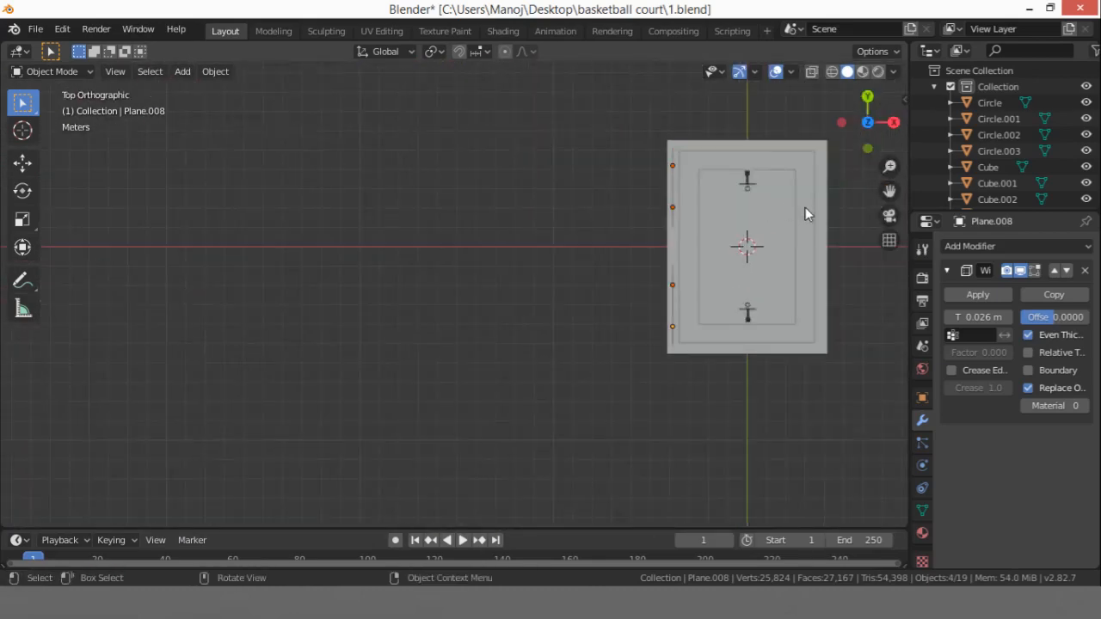
key(shift+d)
key(x)
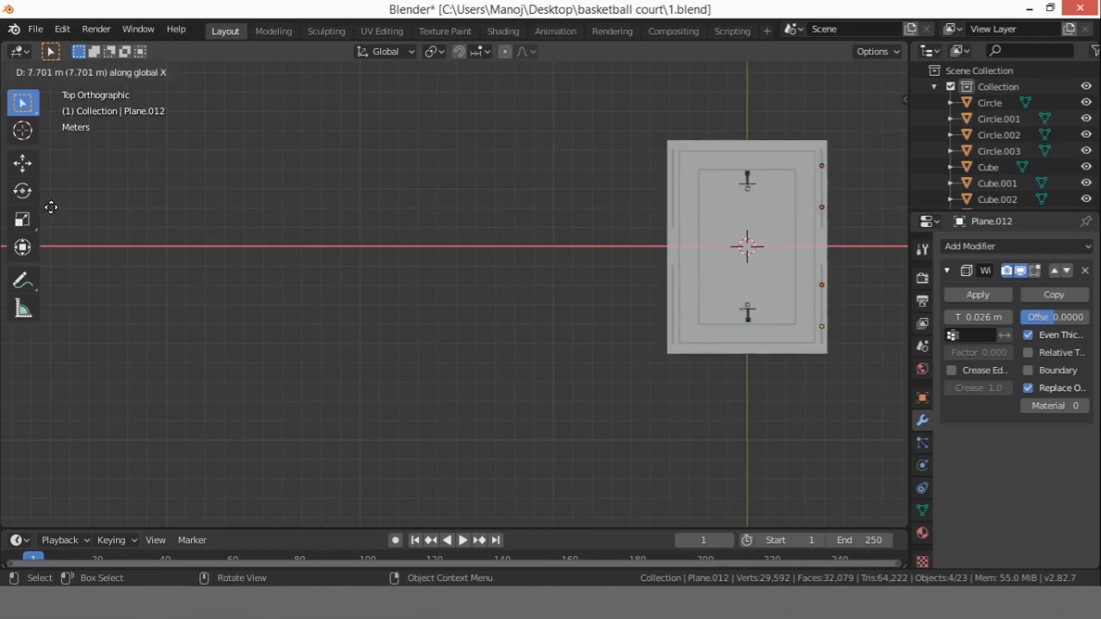
click(51, 207)
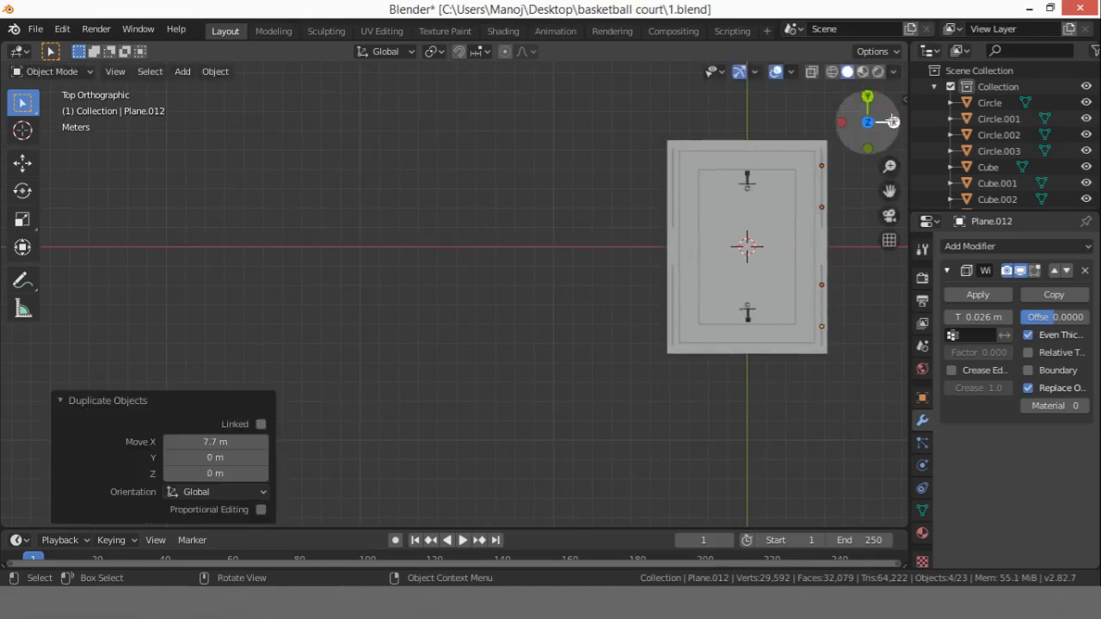
Step: Examine the duplicated fence panels on the opposite side wall and how they meet the corner posts
drag(865, 120, 806, 206)
scroll(806, 206, up, 5)
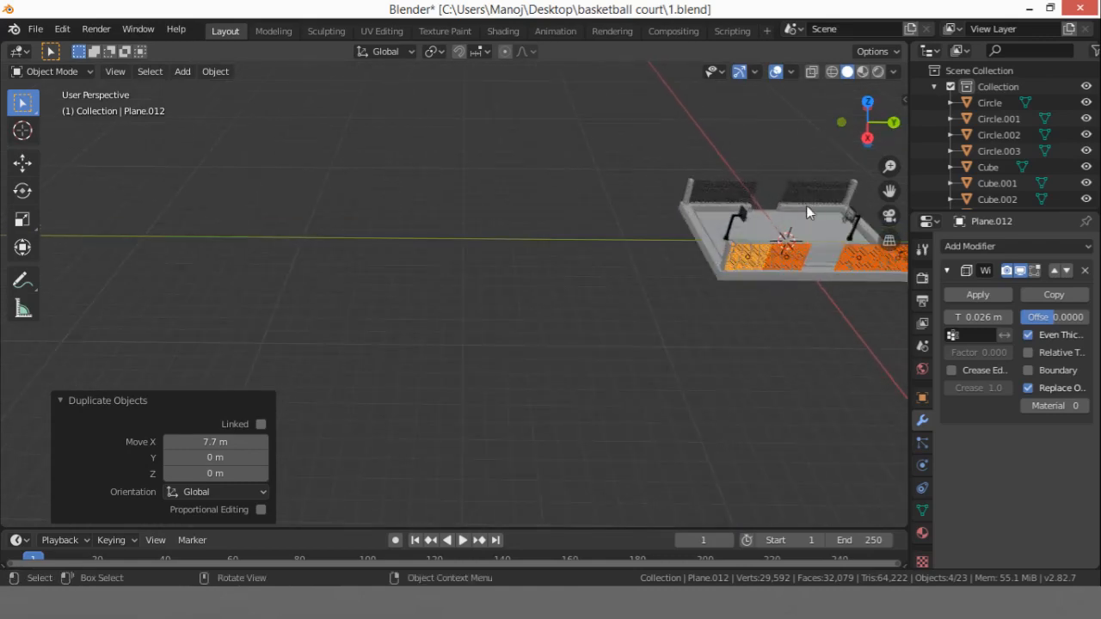
drag(891, 193, 654, 206)
middle_drag(575, 269, 556, 217)
scroll(552, 297, up, 2)
middle_drag(552, 296, 570, 389)
key(Tab)
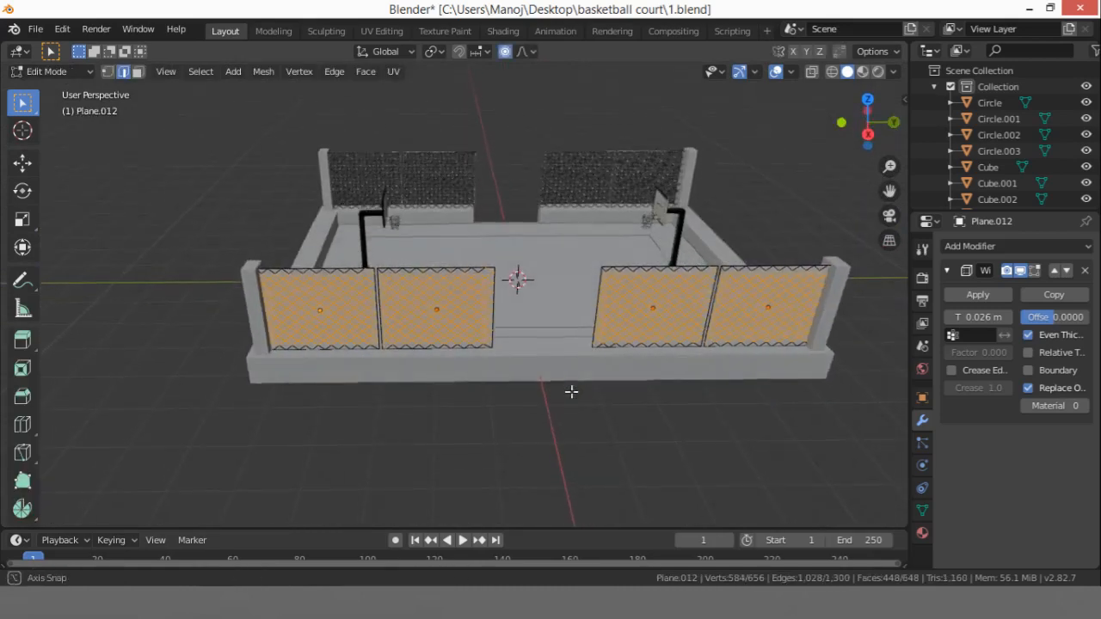
key(Tab)
Step: Try to extrude the top face of the wall segment in the gap between the duplicated side fence panels downward
click(542, 347)
key(Tab)
click(556, 348)
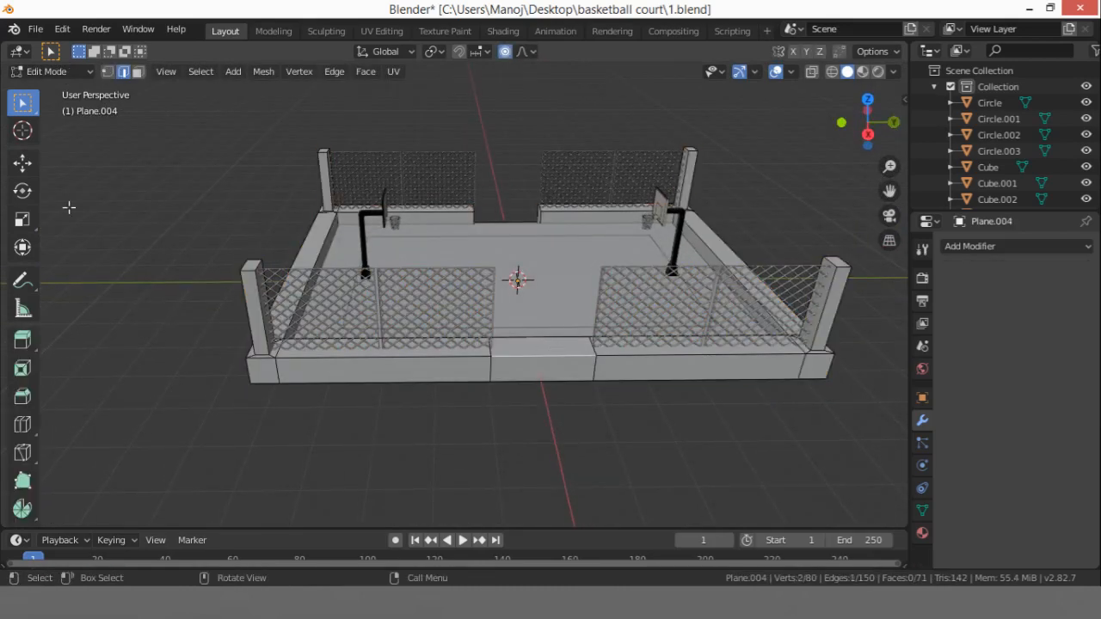
click(138, 71)
click(566, 342)
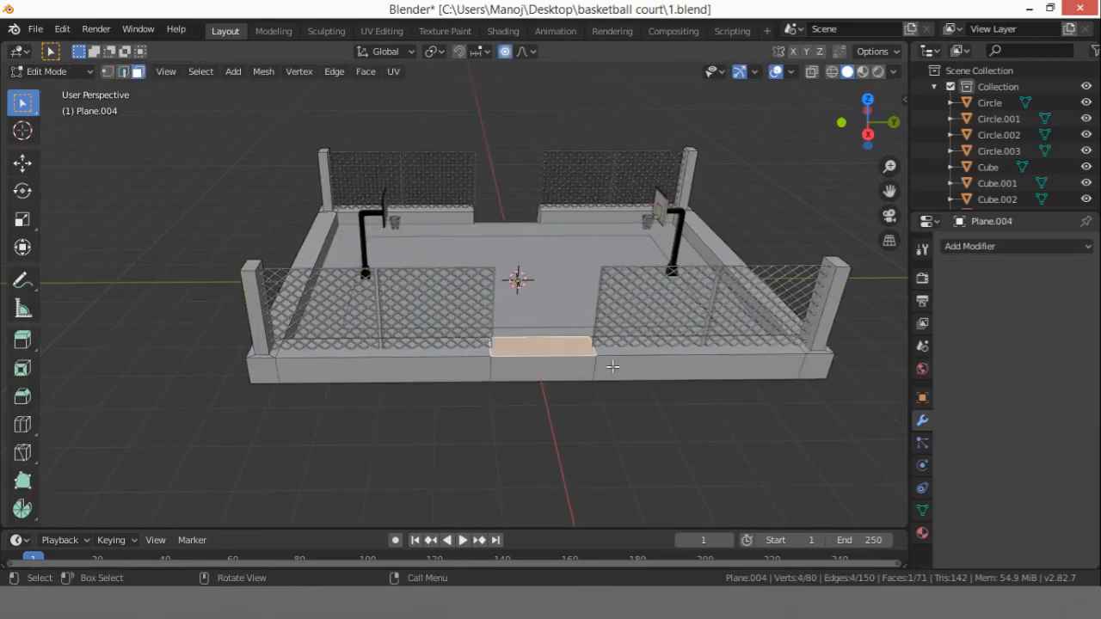
key(e)
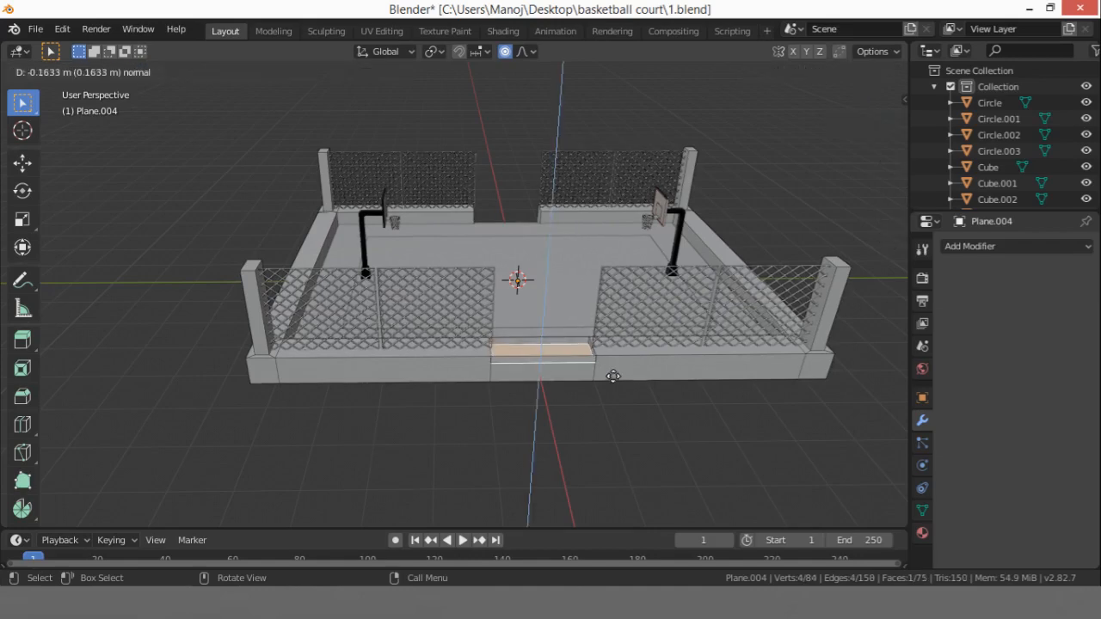
right_click(613, 374)
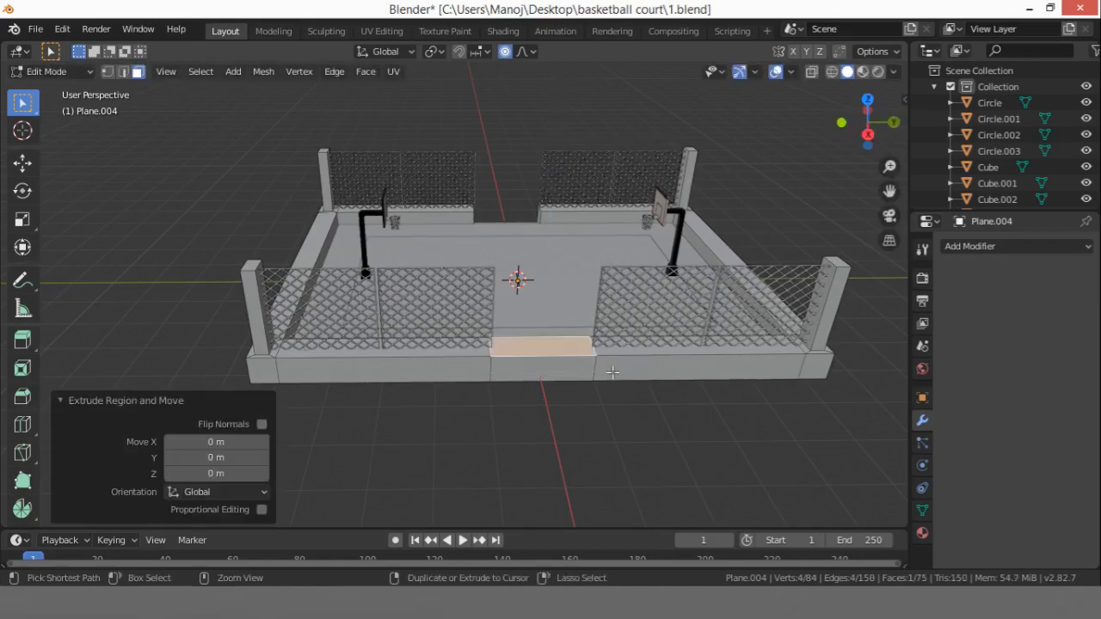
key(ctrl+z)
Step: Duplicate the fence panel beside the gap about 1.99 m along Y to cover the opening in that side fence
middle_drag(459, 242, 657, 272)
key(Tab)
click(629, 303)
scroll(541, 276, up, 3)
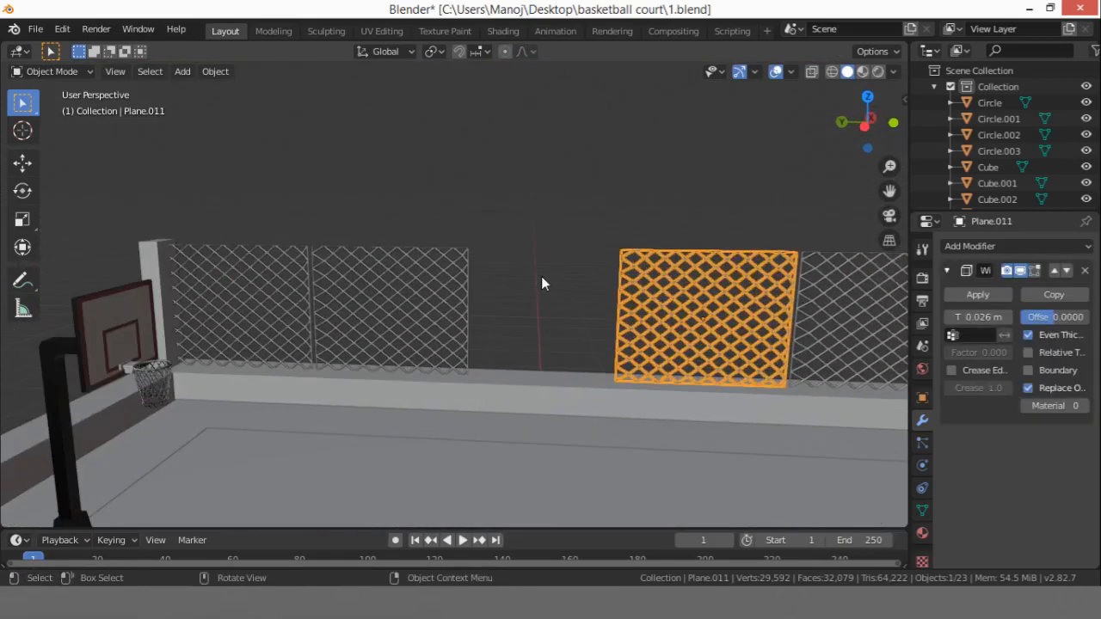
click(438, 296)
click(640, 315)
key(shift+d)
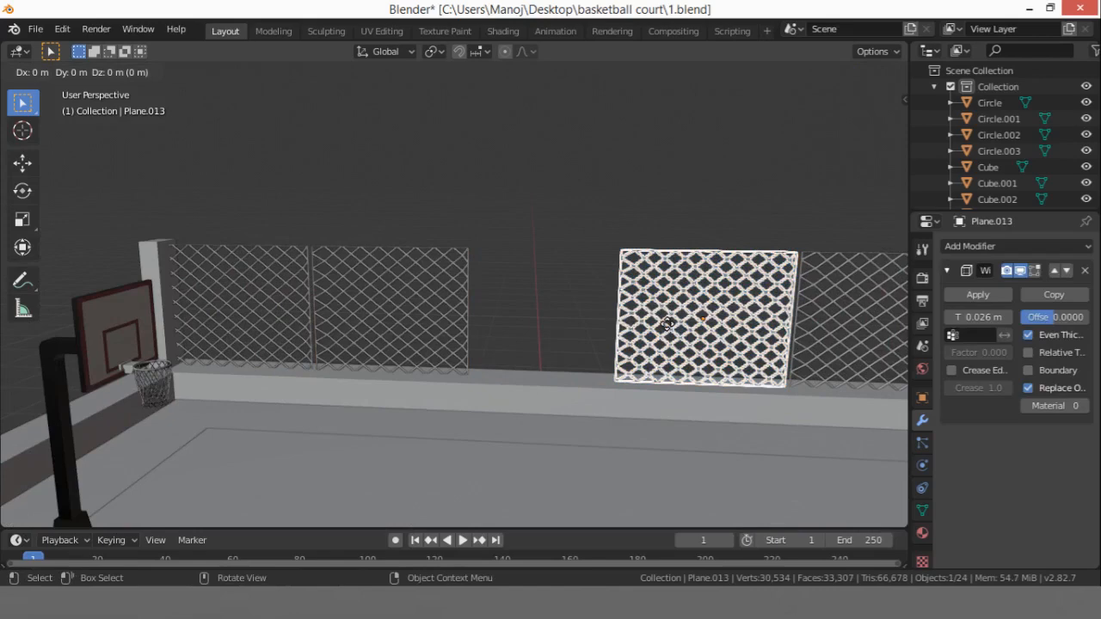
key(x)
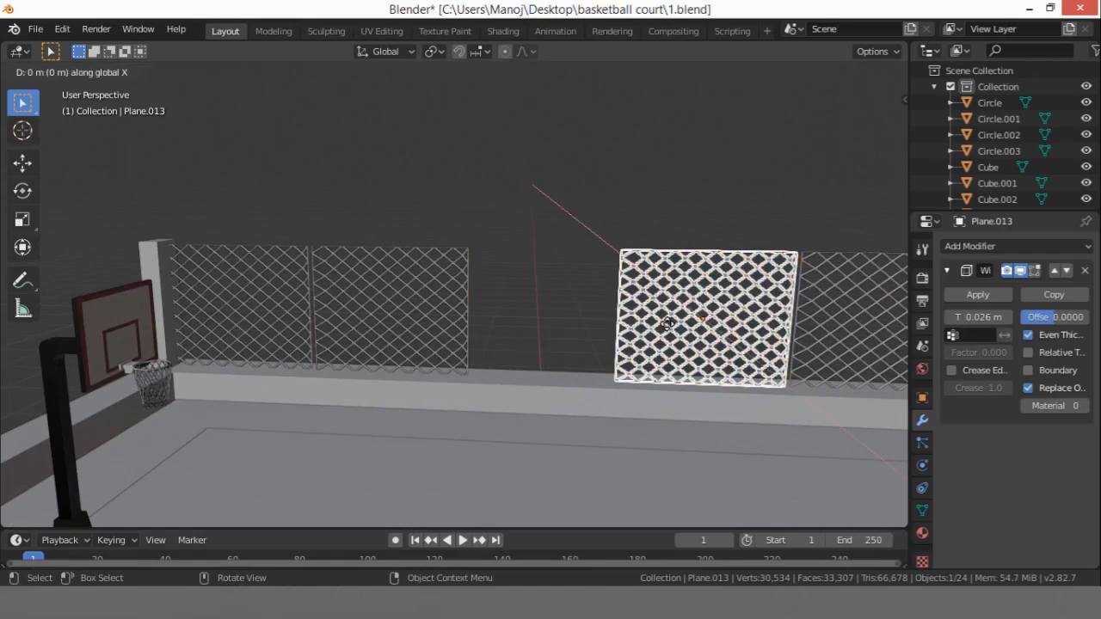
key(y)
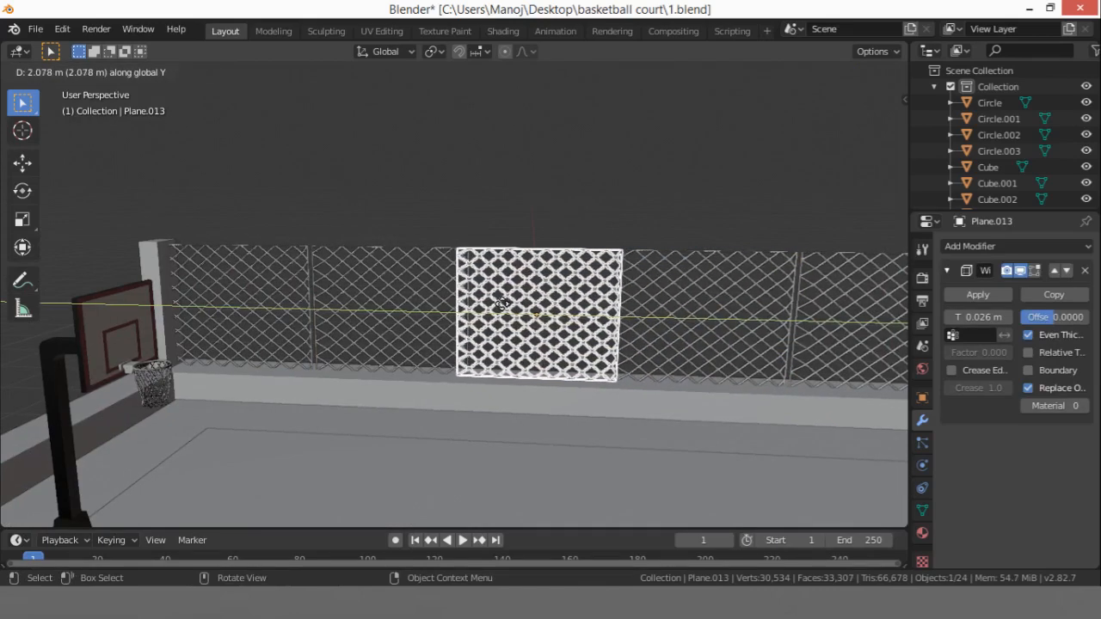
click(509, 310)
Step: Scale the gap panel to about 0.879 along Y and shift it about 0.01 m along Y to fit between its neighbours
key(s)
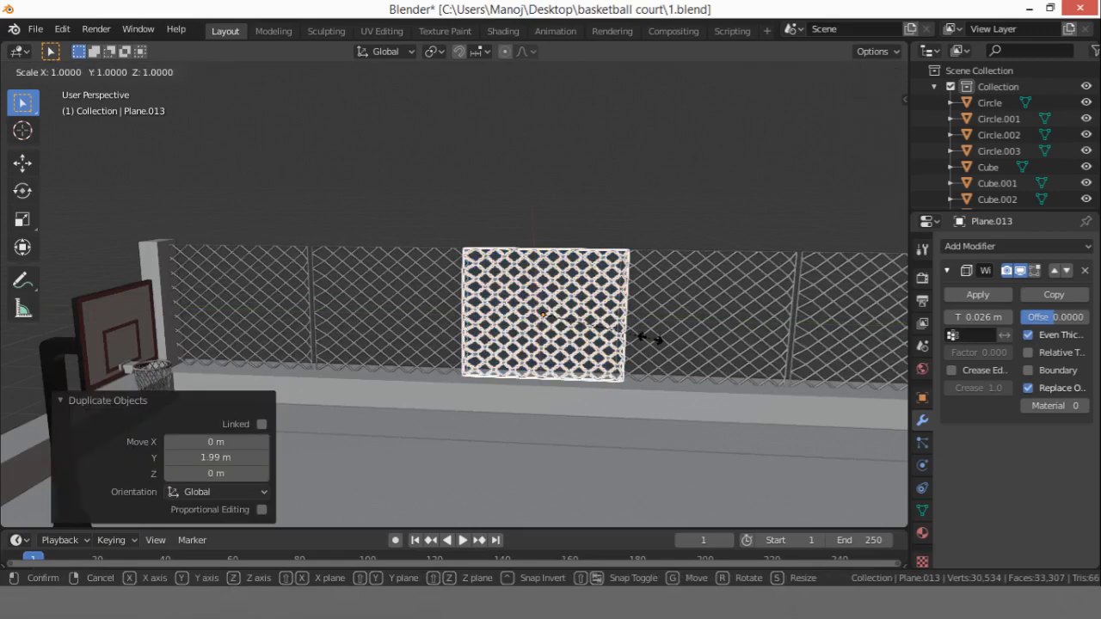
key(x)
key(y)
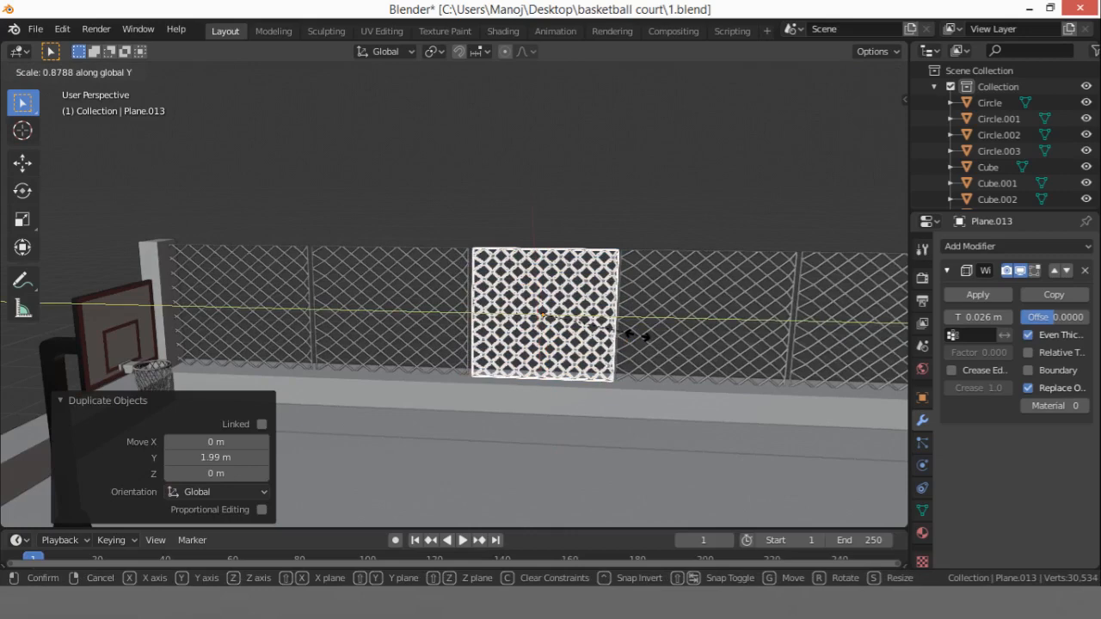
click(638, 336)
key(g)
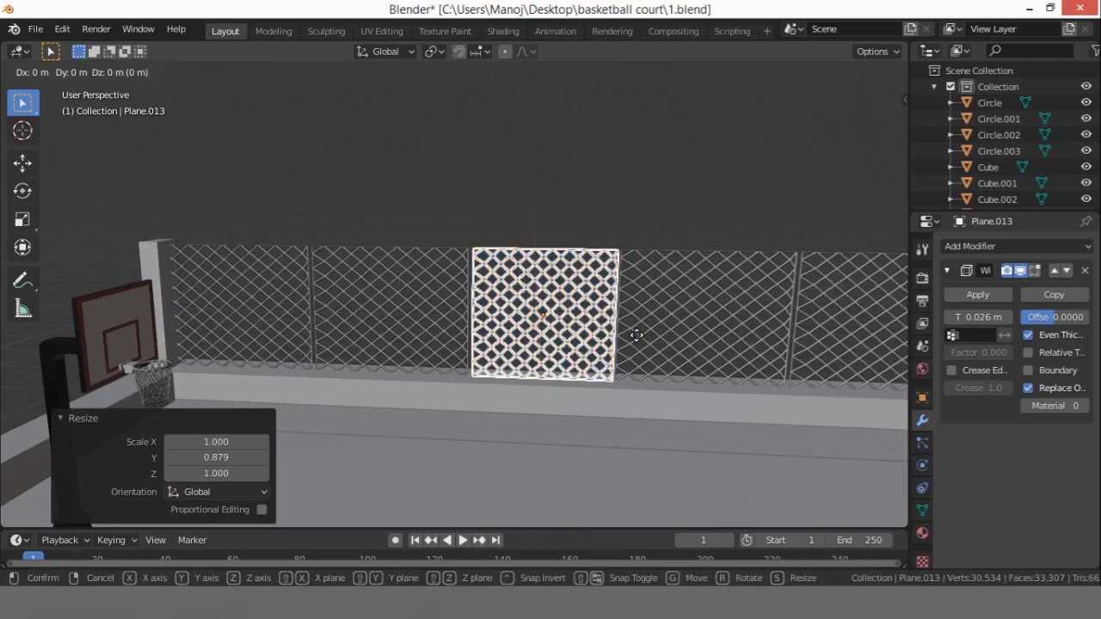
key(y)
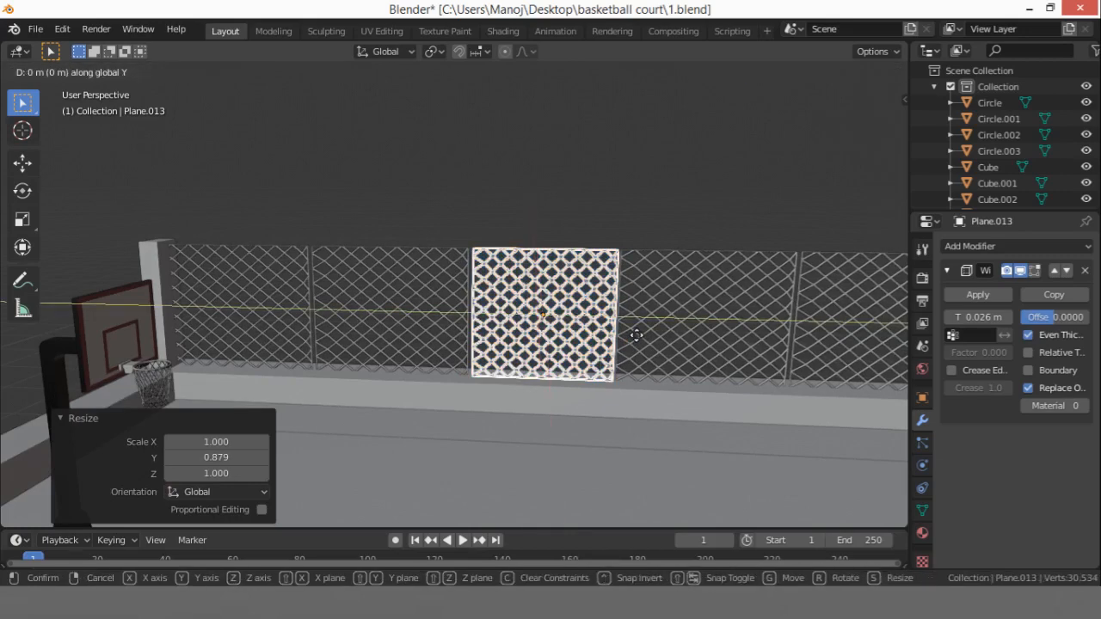
click(635, 333)
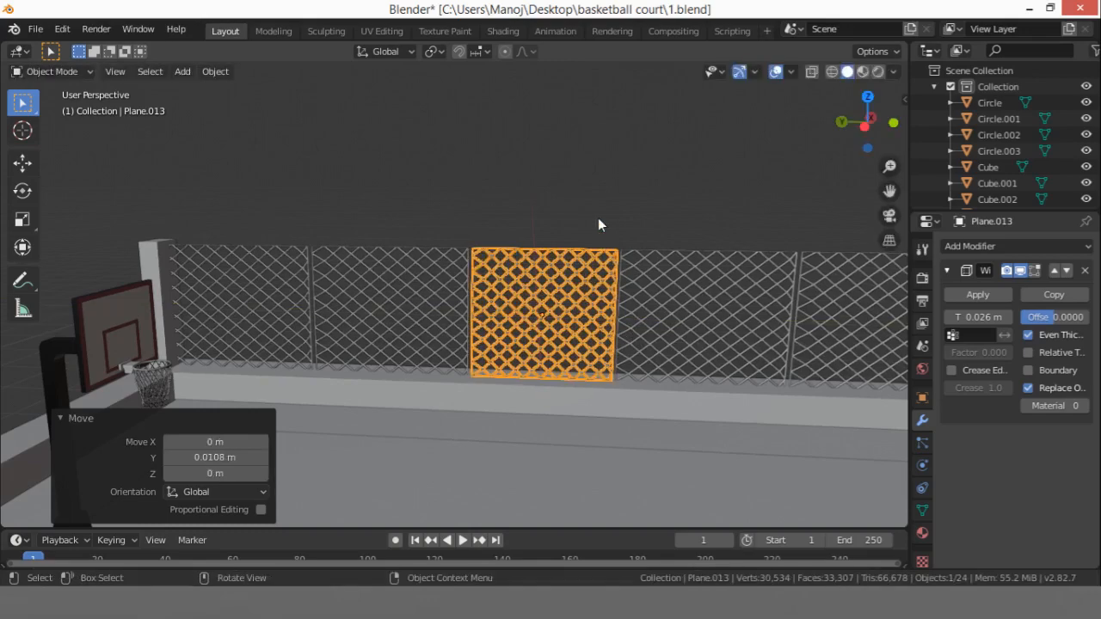
Step: Duplicate the corner fence panel on the entrance side about 3.62 m along Y, out past the end wall
middle_drag(598, 218, 634, 290)
scroll(601, 285, down, 3)
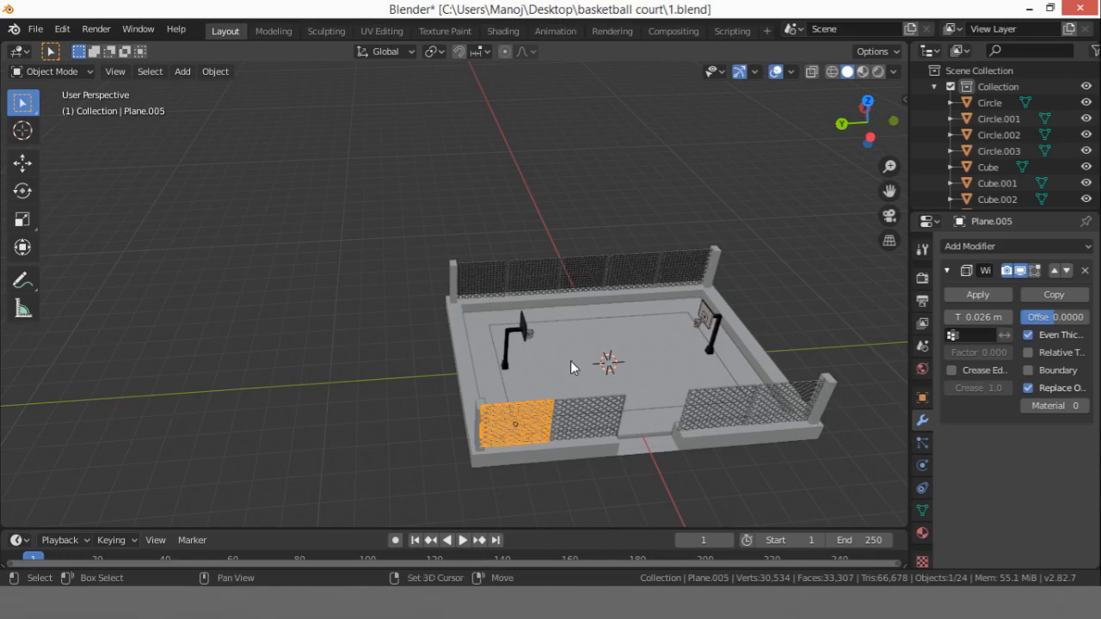
key(shift+d)
key(y)
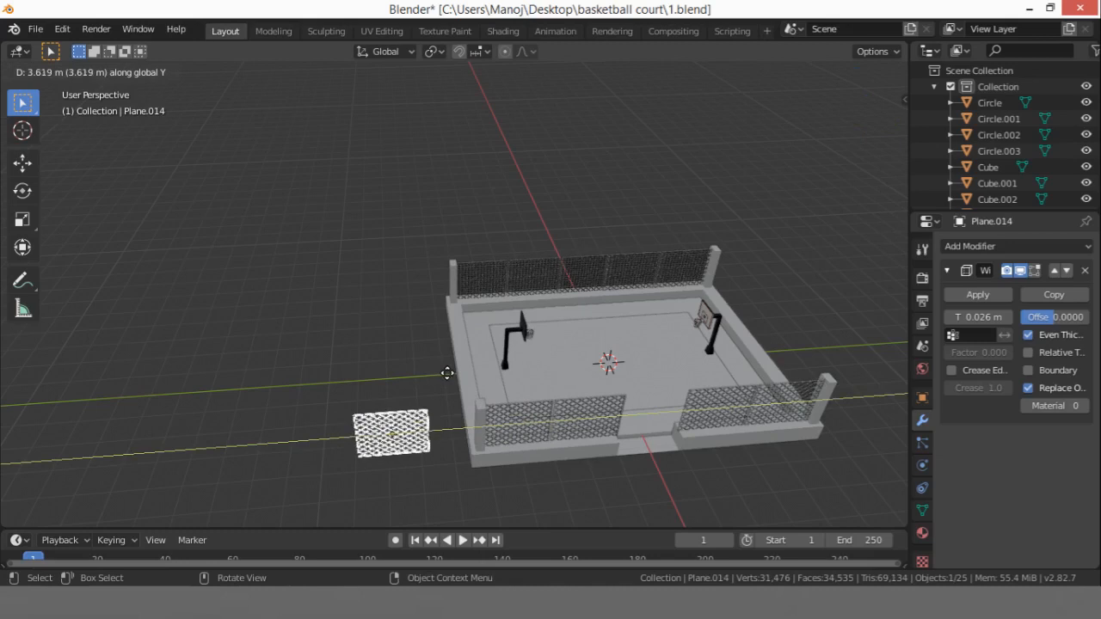
click(452, 376)
key(r)
key(0)
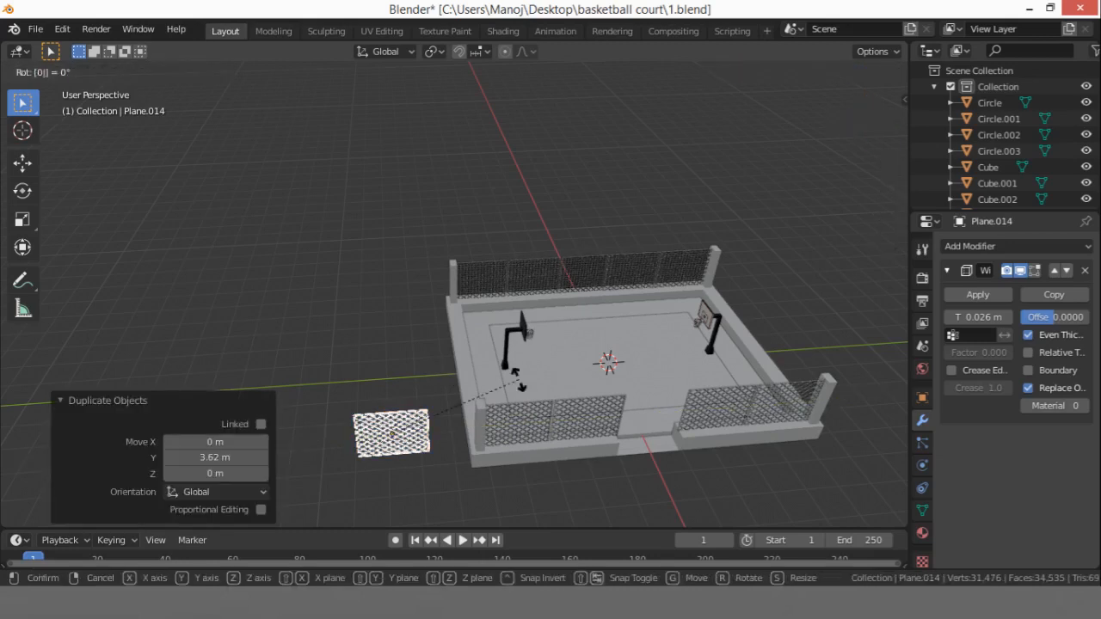
key(x)
key(y)
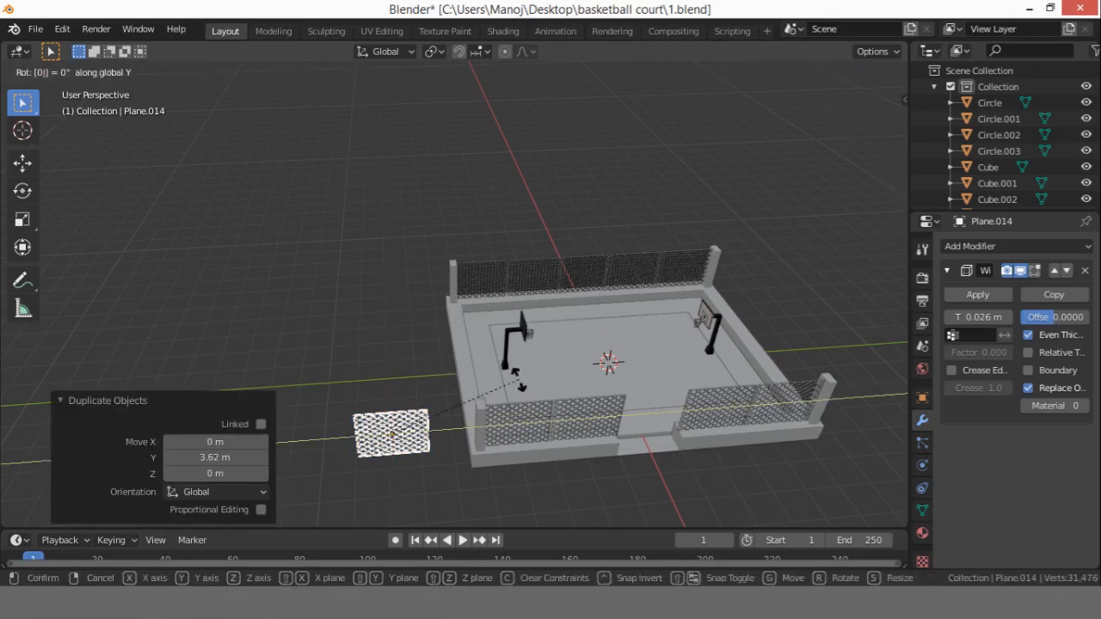
key(Return)
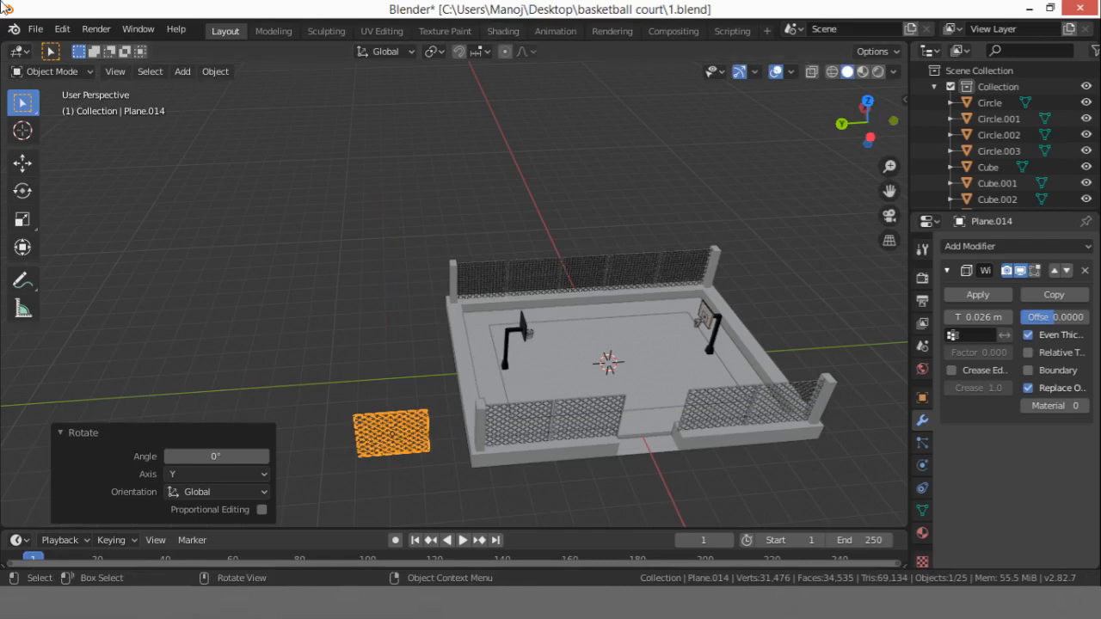
Step: Rotate the duplicated fence panel 90° about the Z axis so it runs parallel to the end wall
middle_drag(519, 380, 462, 438)
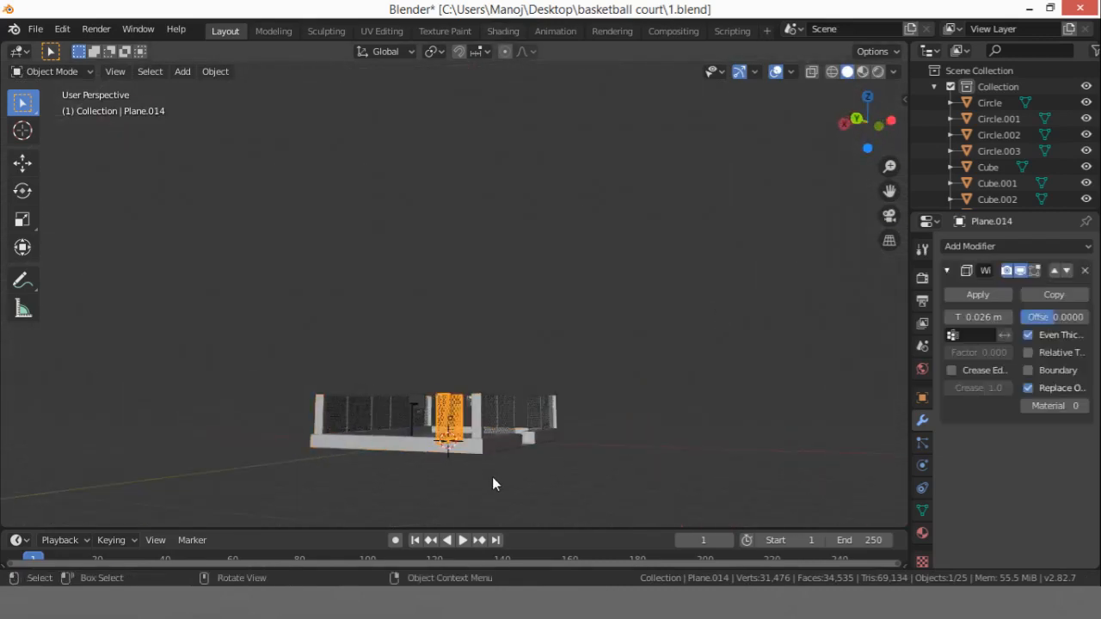
middle_drag(493, 478, 494, 77)
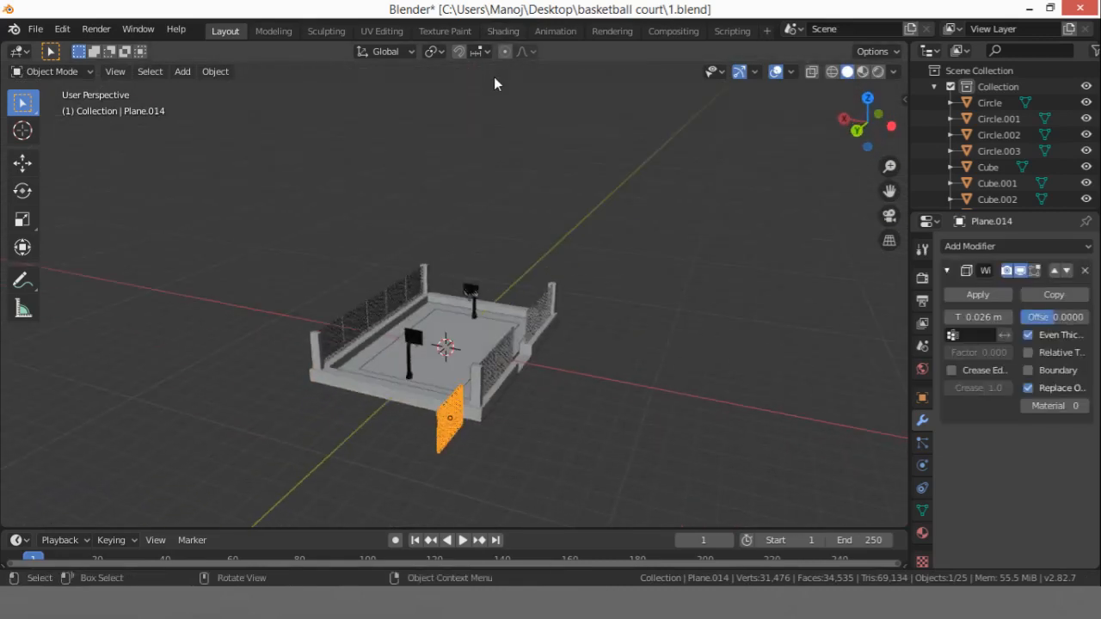
text(rx90)
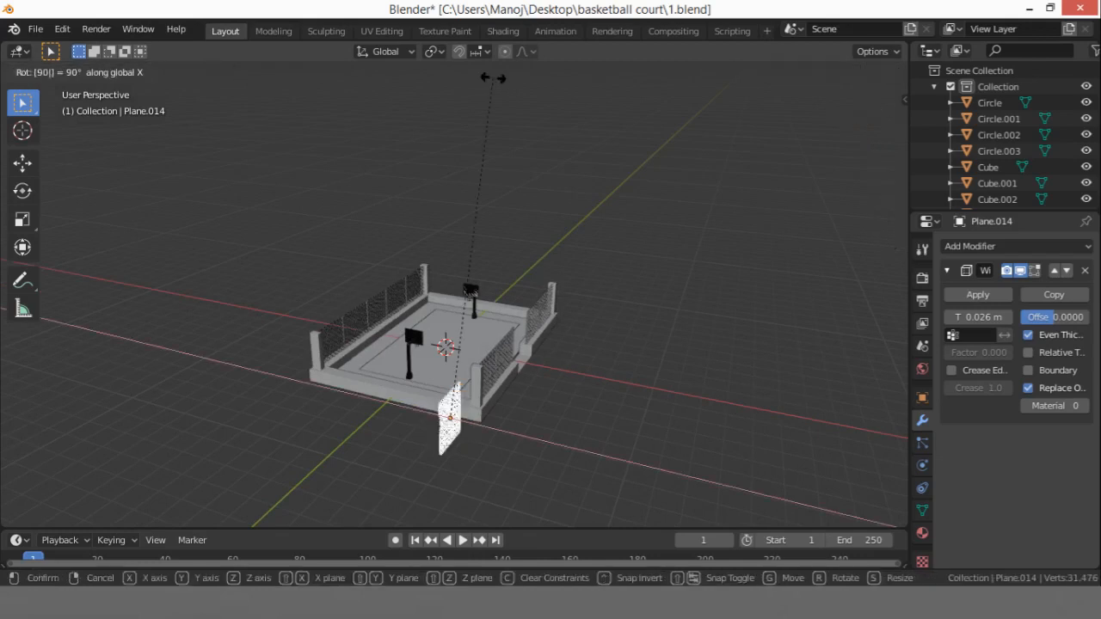
text(y)
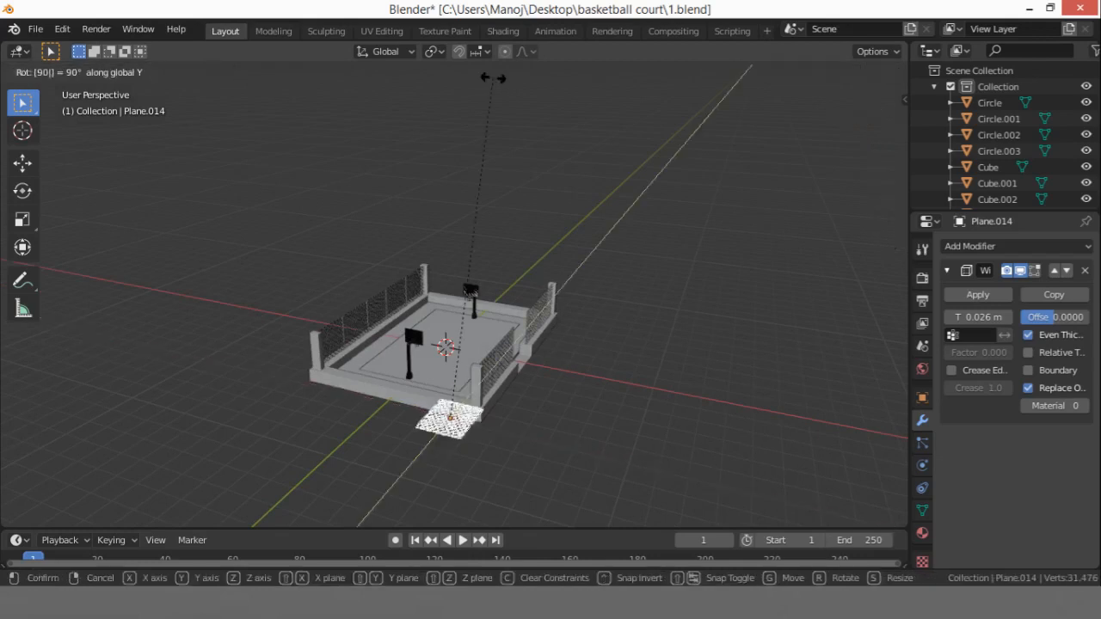
text(z)
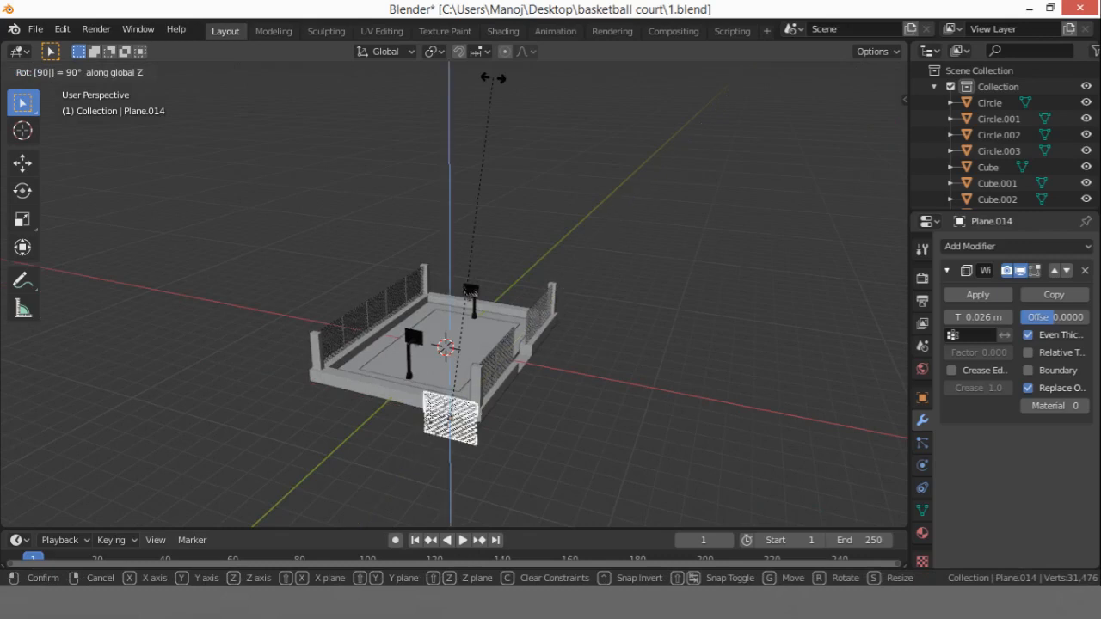
key(Return)
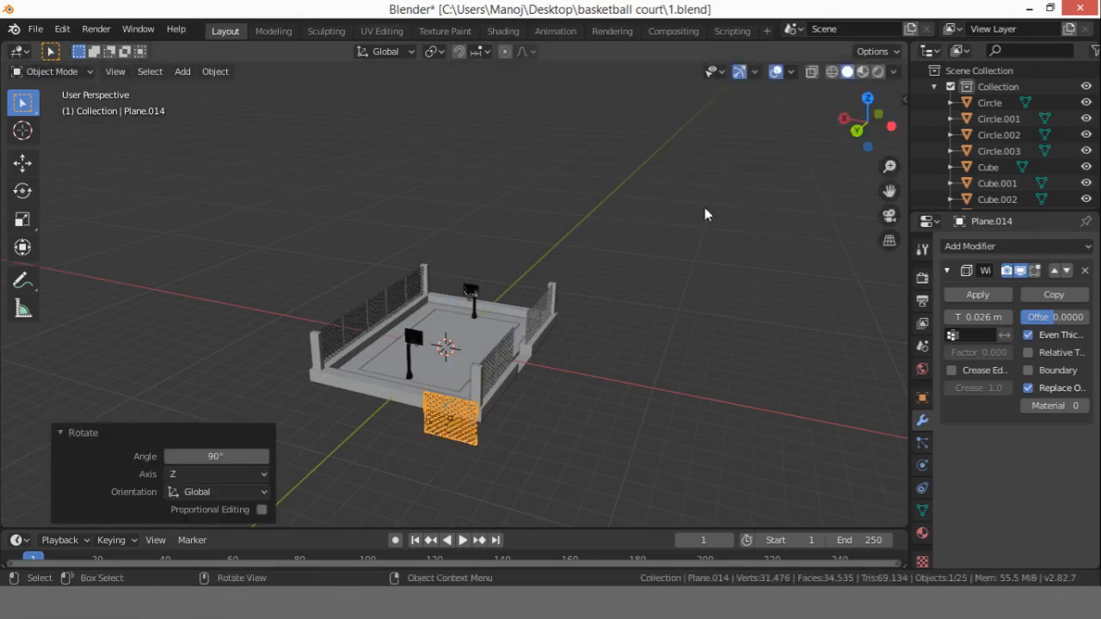
Step: Move the rotated panel about 1.28 m along X so its edge lines up with the corner post
click(857, 130)
scroll(444, 388, up, 5)
key(g)
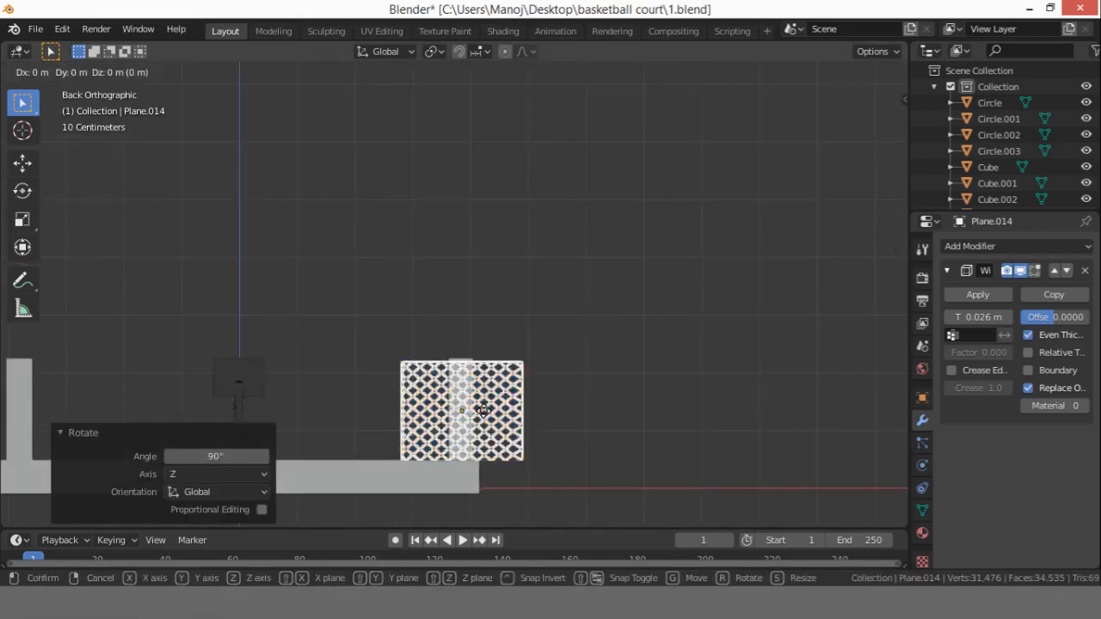
click(410, 411)
Step: Move the rotated panel about 2.61 m toward negative Y so it sits on top of the end wall
click(865, 95)
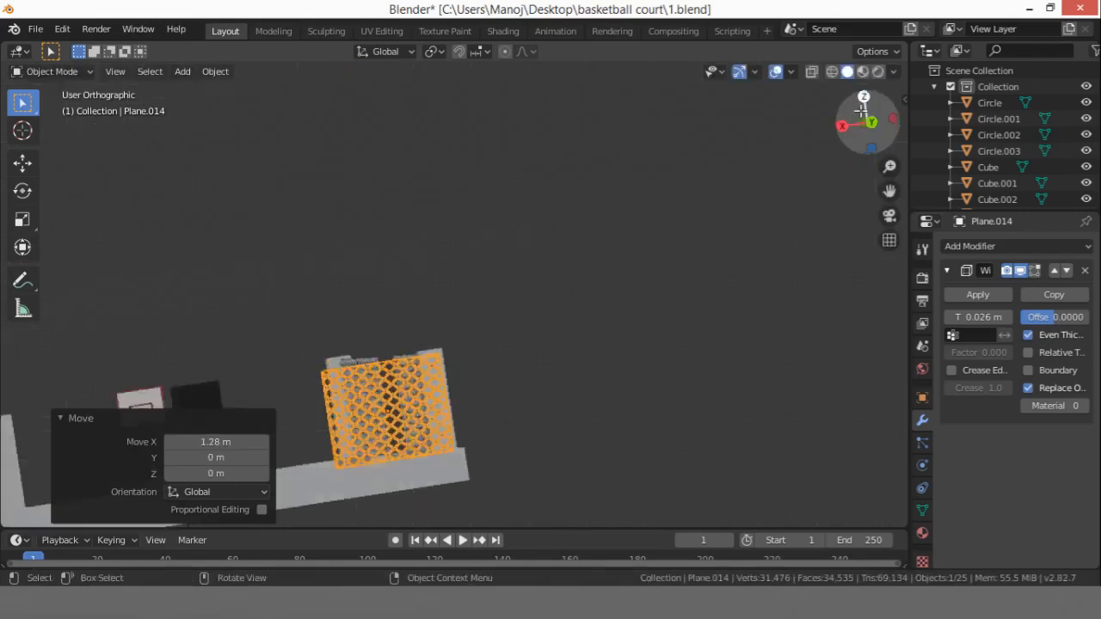
scroll(507, 302, down, 4)
scroll(504, 361, up, 3)
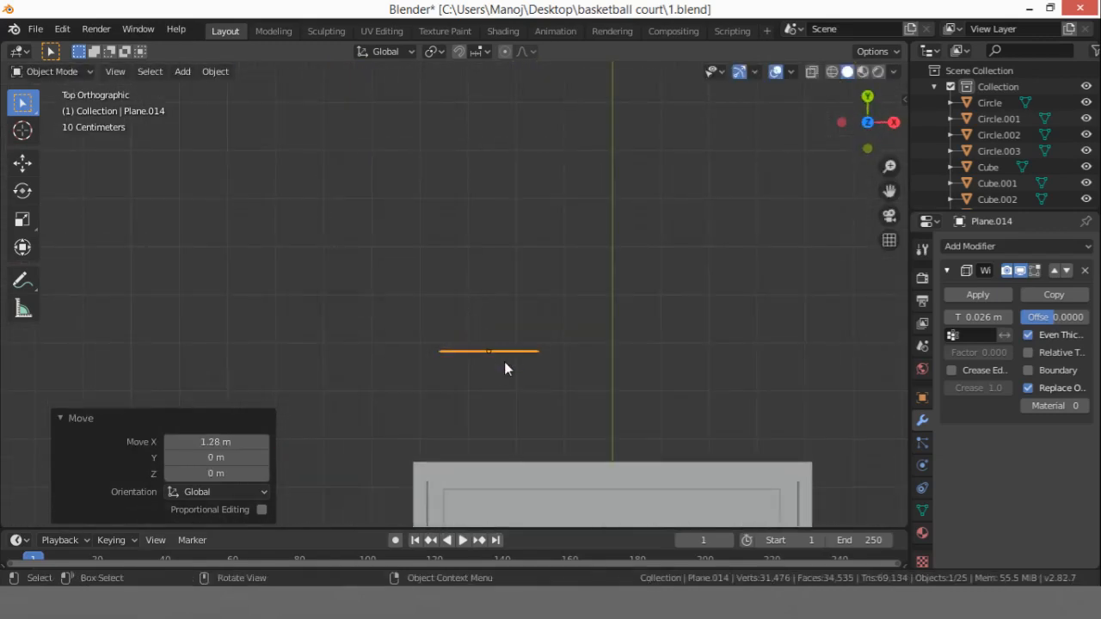
key(g)
key(x)
key(y)
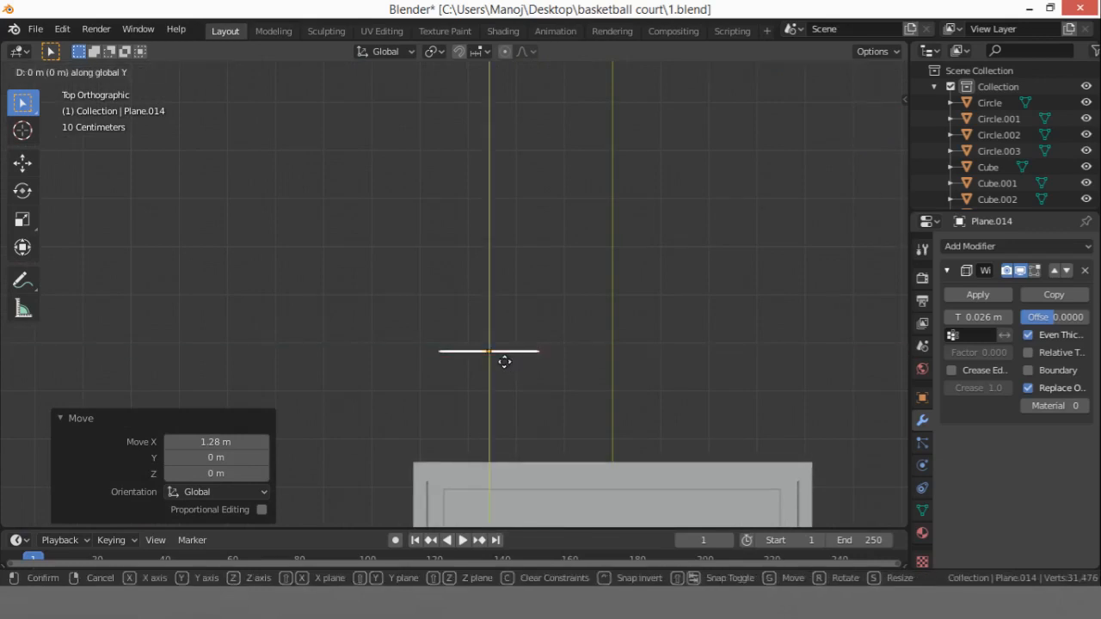
click(487, 485)
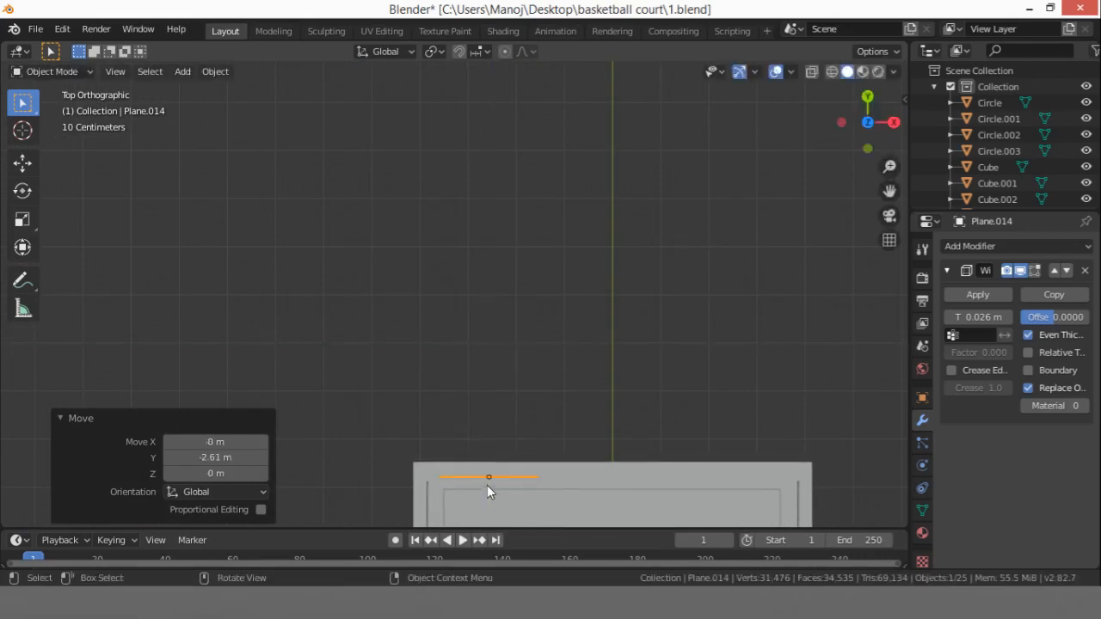
Step: Check the rotated panel's placement on the end wall and its fit against the corner post
click(793, 273)
click(894, 124)
scroll(274, 97, down, 5)
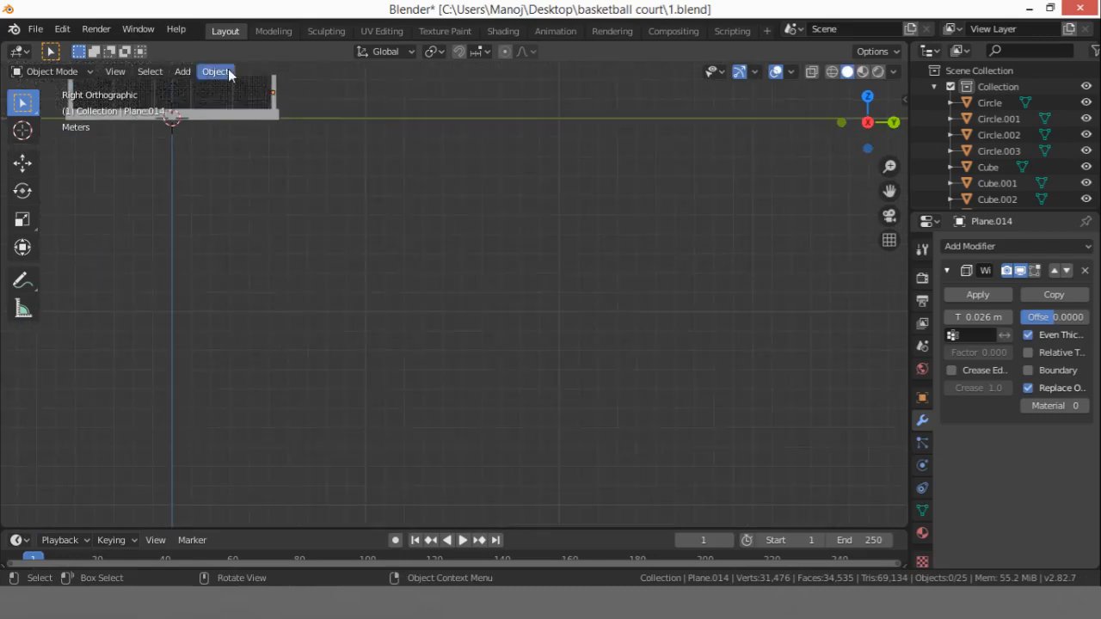
scroll(230, 71, up, 2)
middle_drag(231, 69, 130, 155)
scroll(443, 99, up, 5)
middle_drag(345, 138, 312, 95)
scroll(323, 84, up, 2)
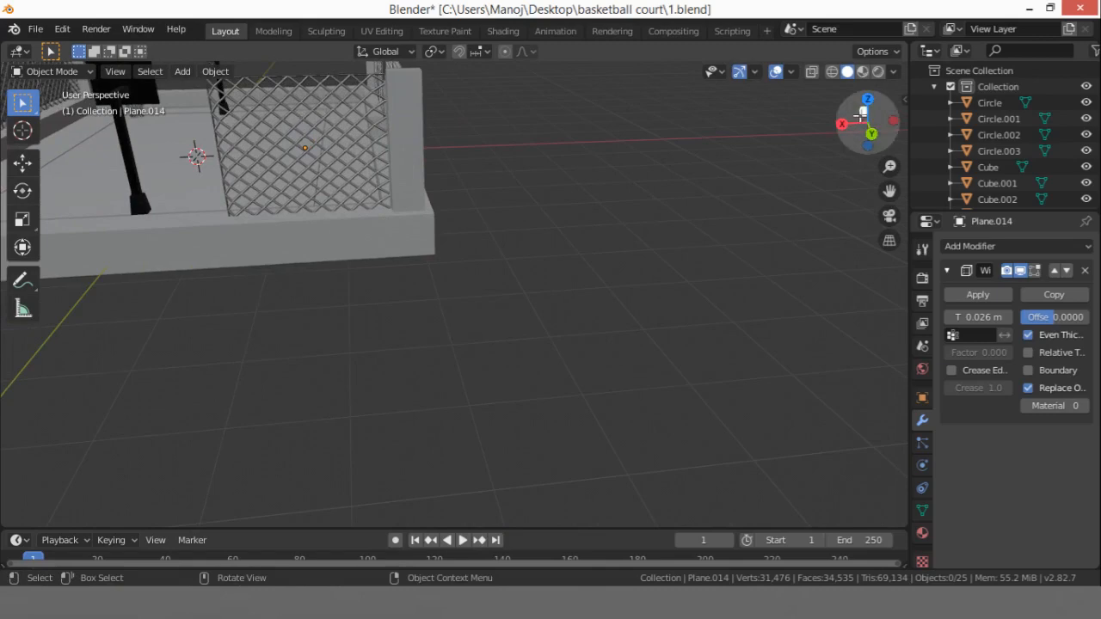
Step: Duplicate the end-wall fence panel and place the copy about 5.12 m along X against the opposite corner post
click(871, 133)
scroll(292, 160, down, 4)
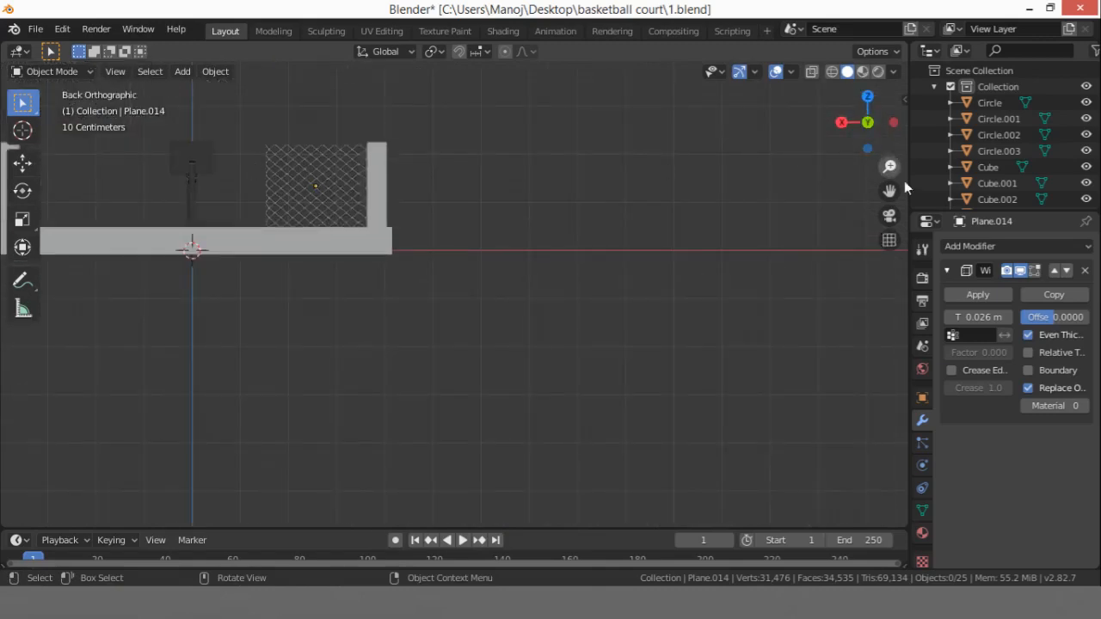
drag(890, 189, 1075, 284)
click(534, 291)
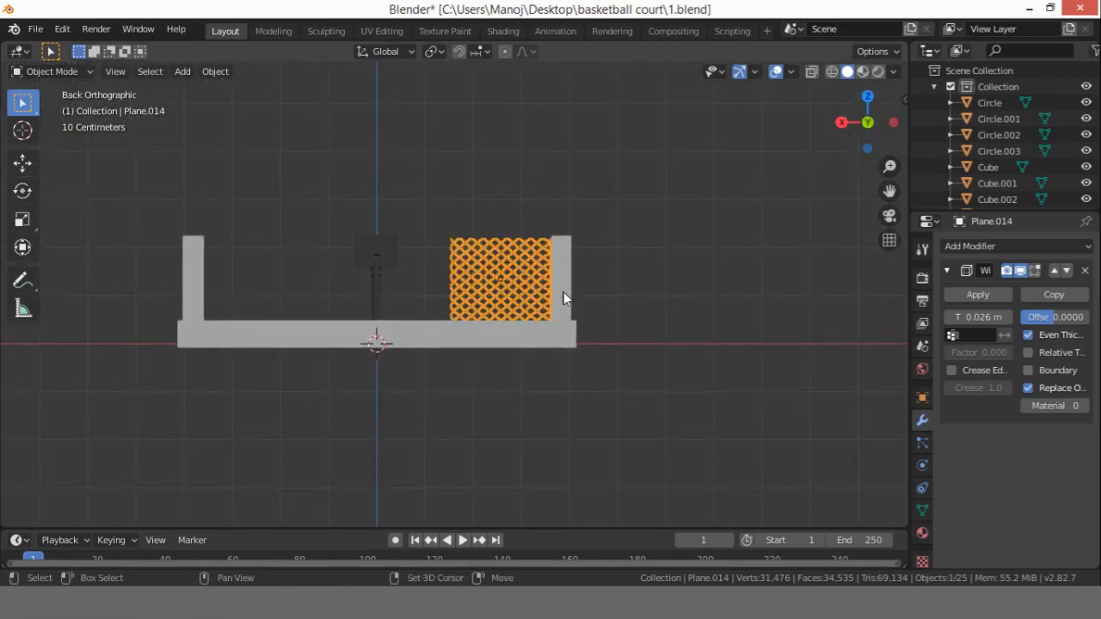
key(shift+d)
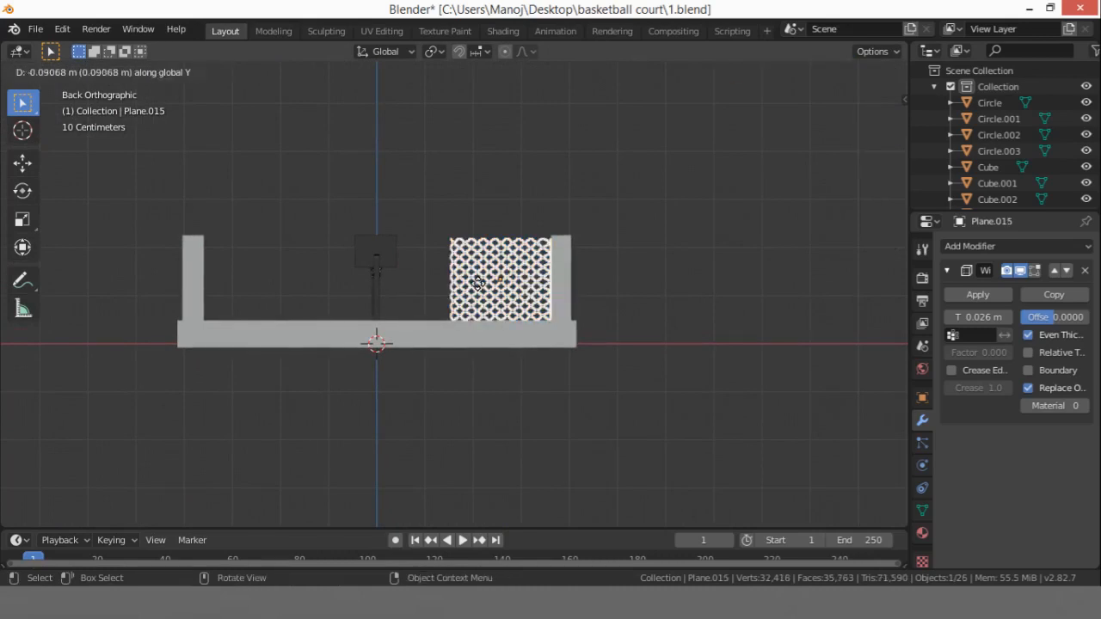
key(x)
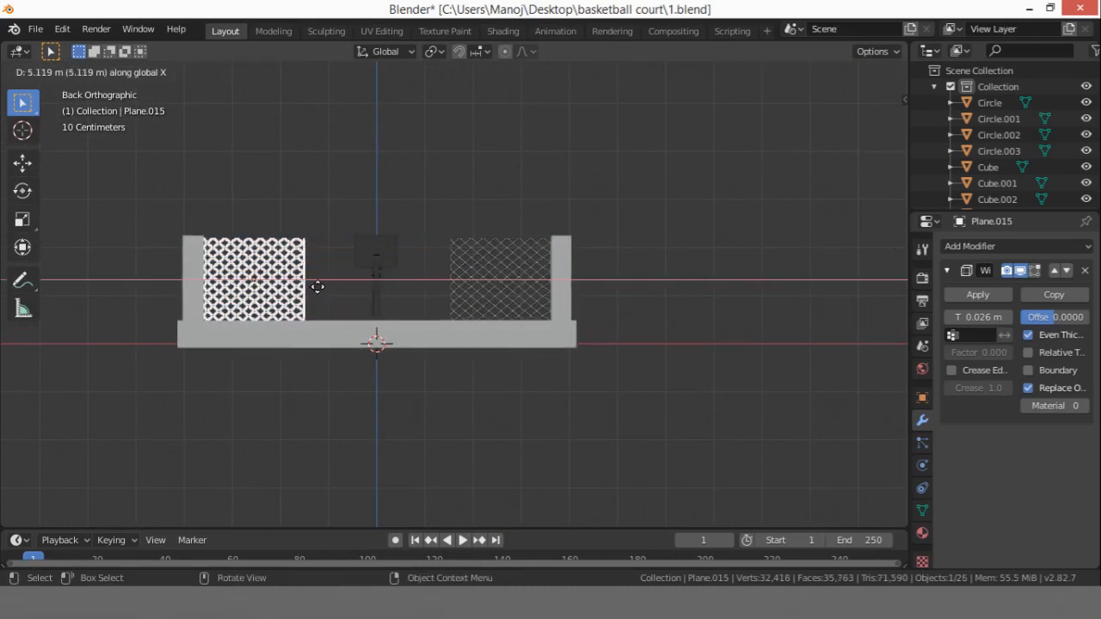
click(318, 287)
Step: Duplicate the original end-wall panel again and place the copy about 2.49 m along X in the middle of the wall
click(513, 274)
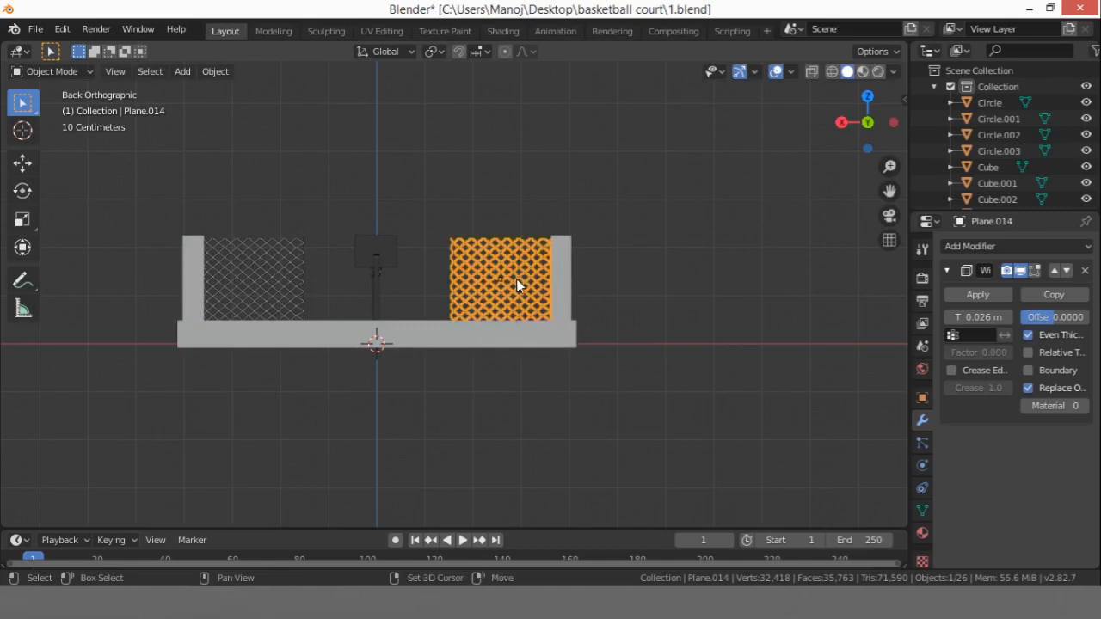
key(shift+d)
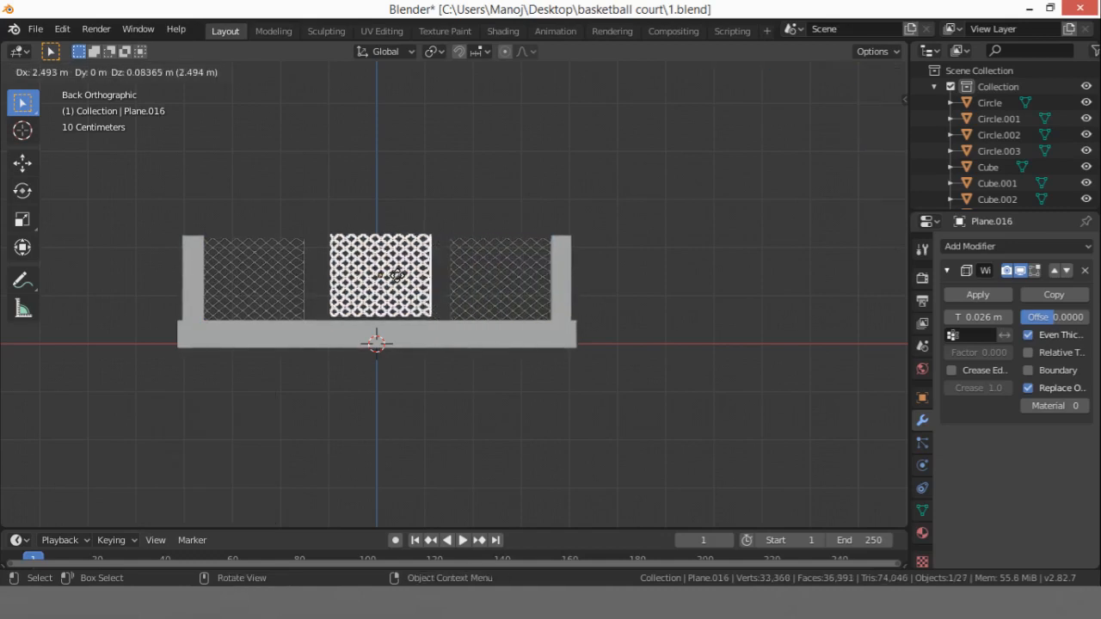
key(x)
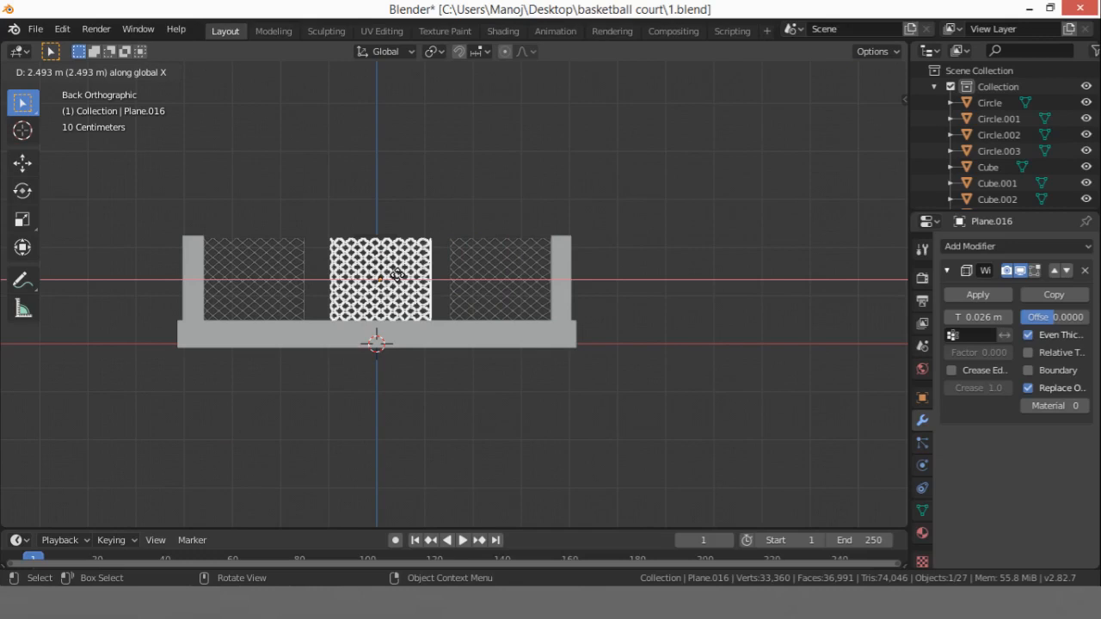
click(397, 273)
Step: Scale the first copied panel by about 1.263 along X and shift it about 0.2 m toward negative X to meet the middle panel
click(301, 283)
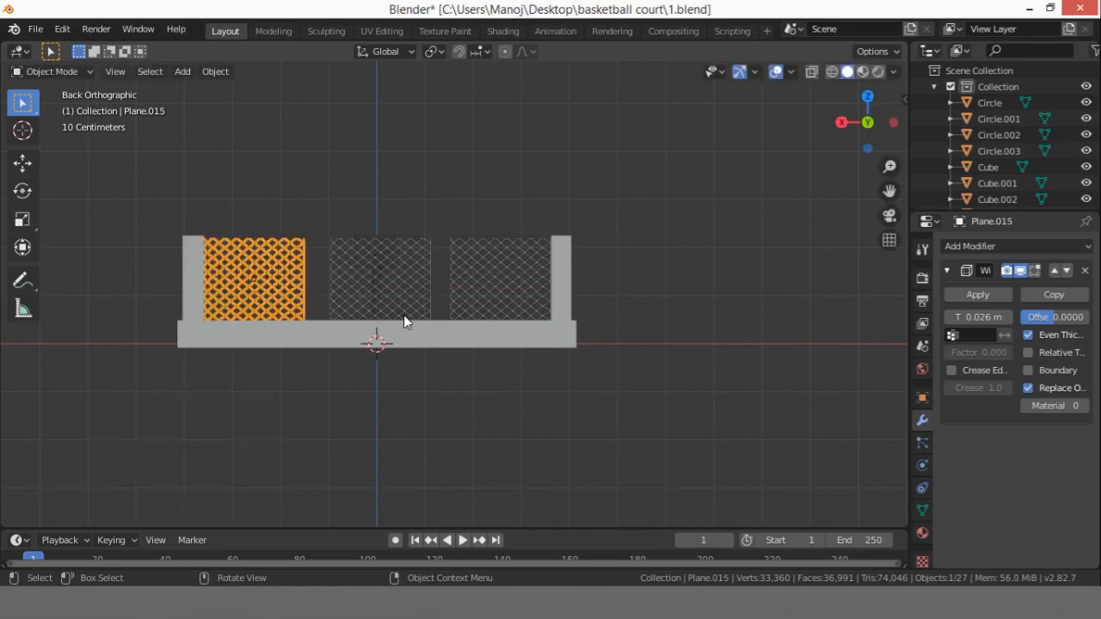
key(s)
key(y)
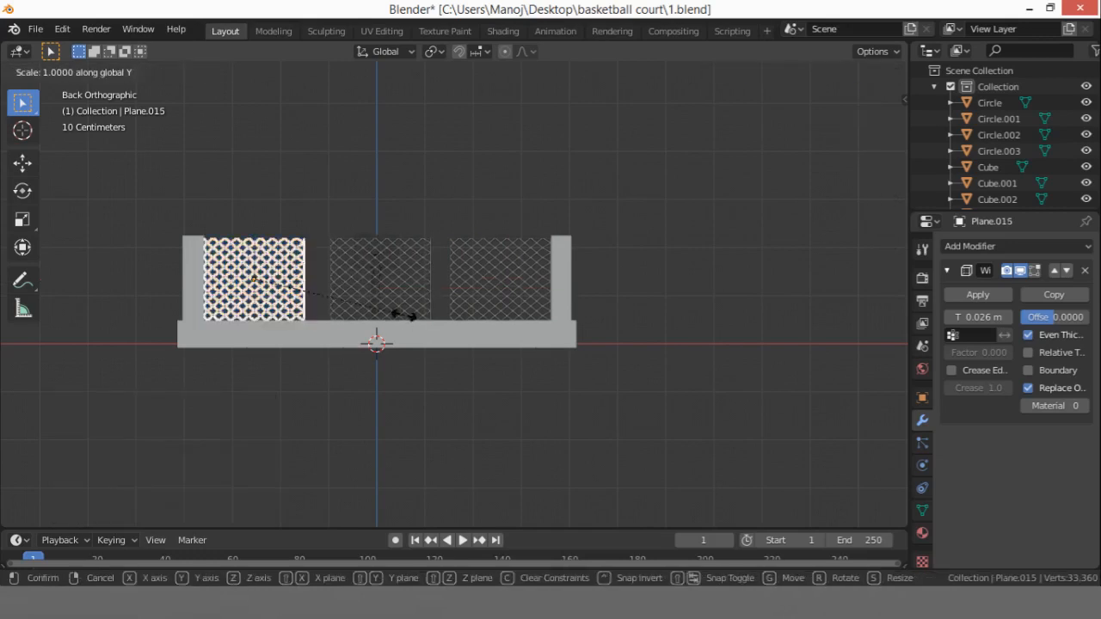
key(x)
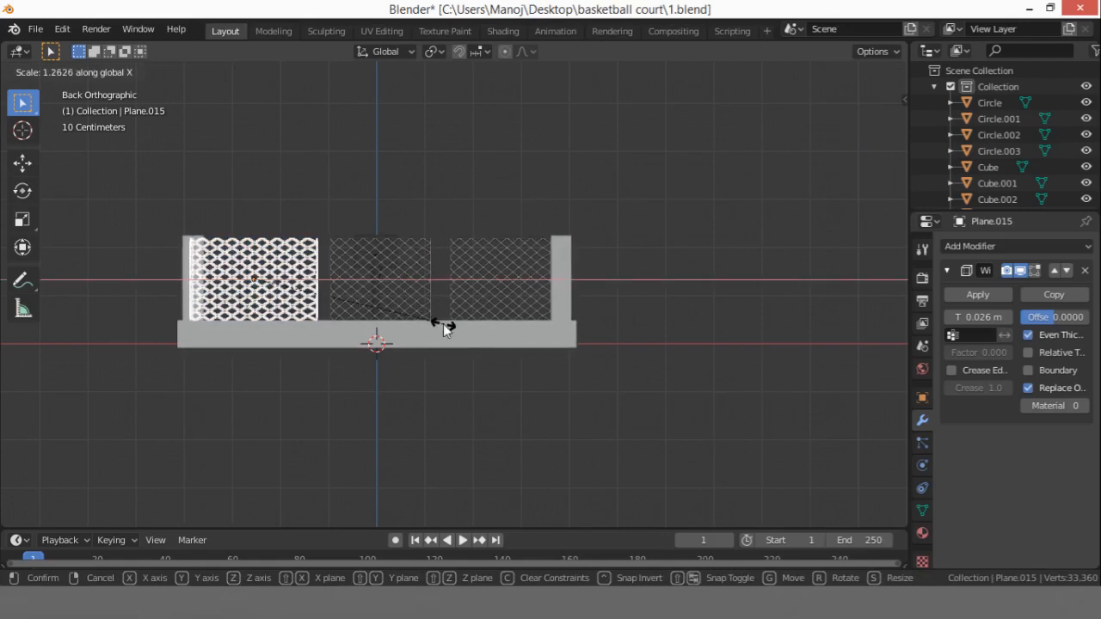
click(443, 327)
key(g)
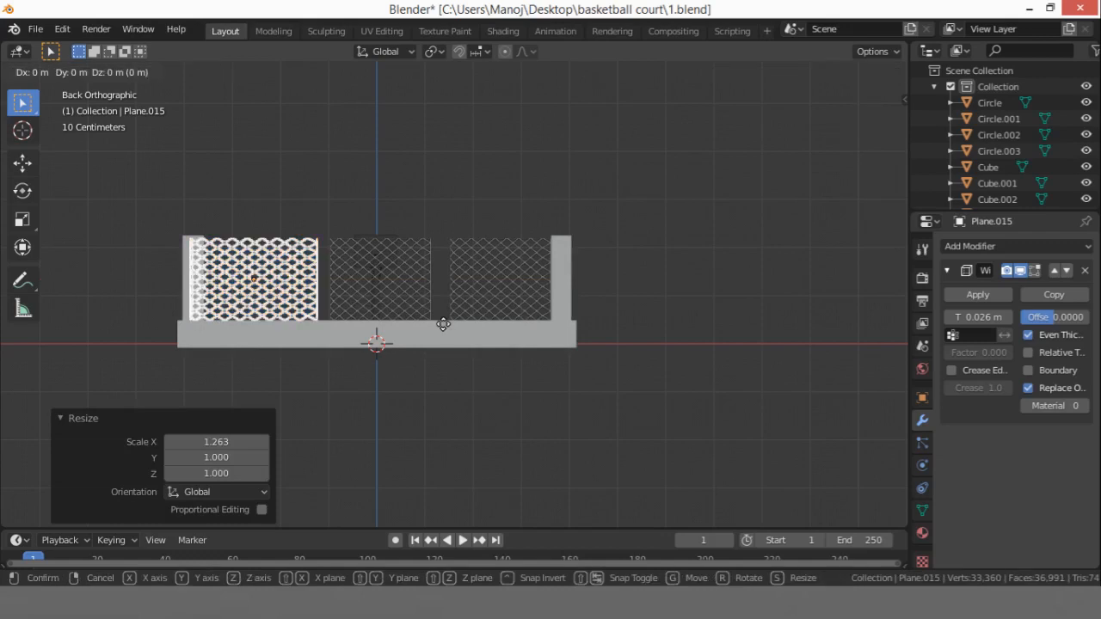
key(y)
key(x)
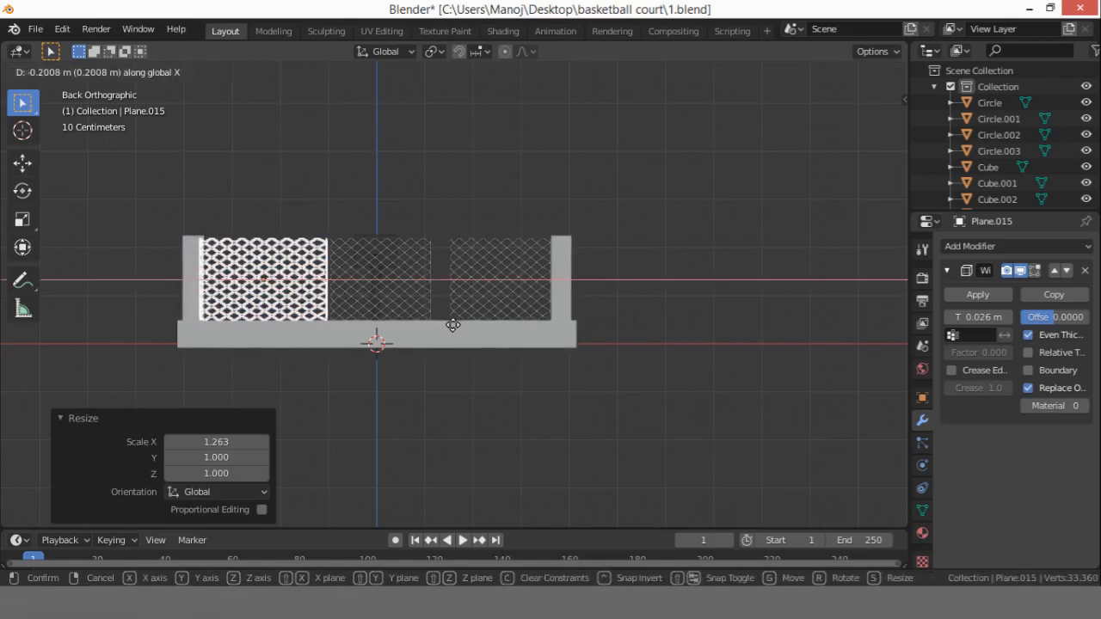
click(453, 325)
Step: Scale the original end-wall panel by about 1.211 along X and shift it about 0.1 m along X to meet the middle panel
click(481, 282)
click(480, 282)
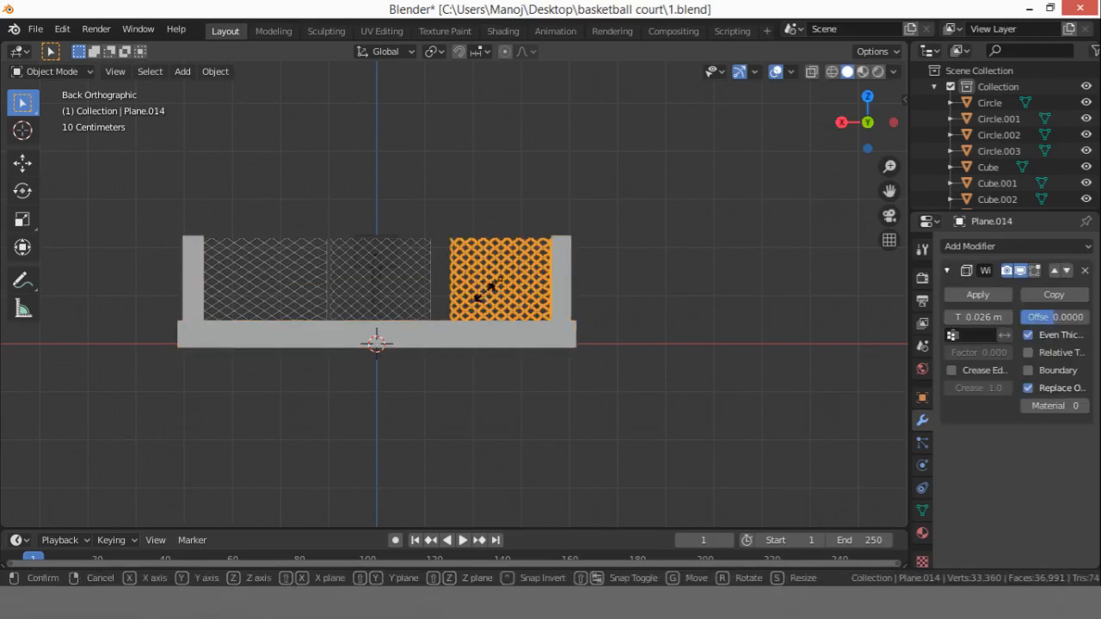
key(x)
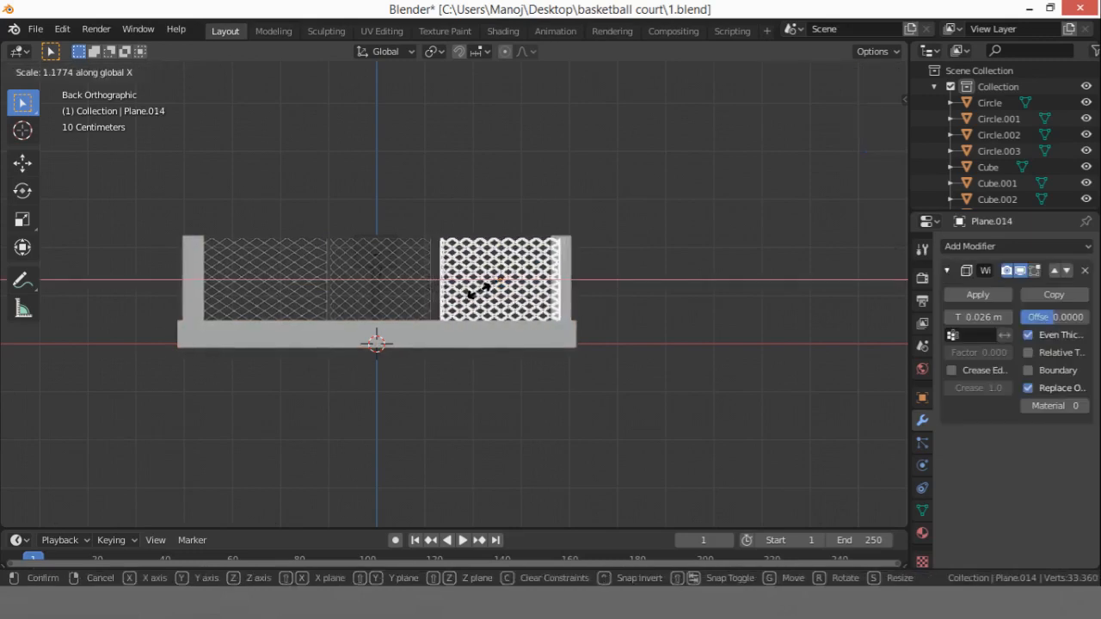
click(480, 297)
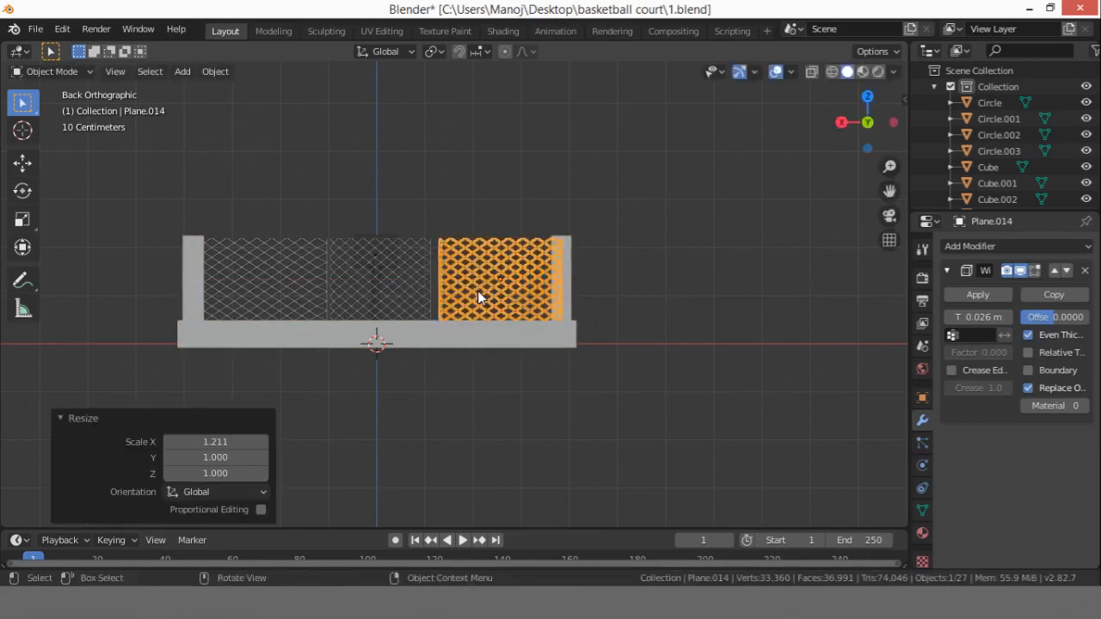
key(g)
key(x)
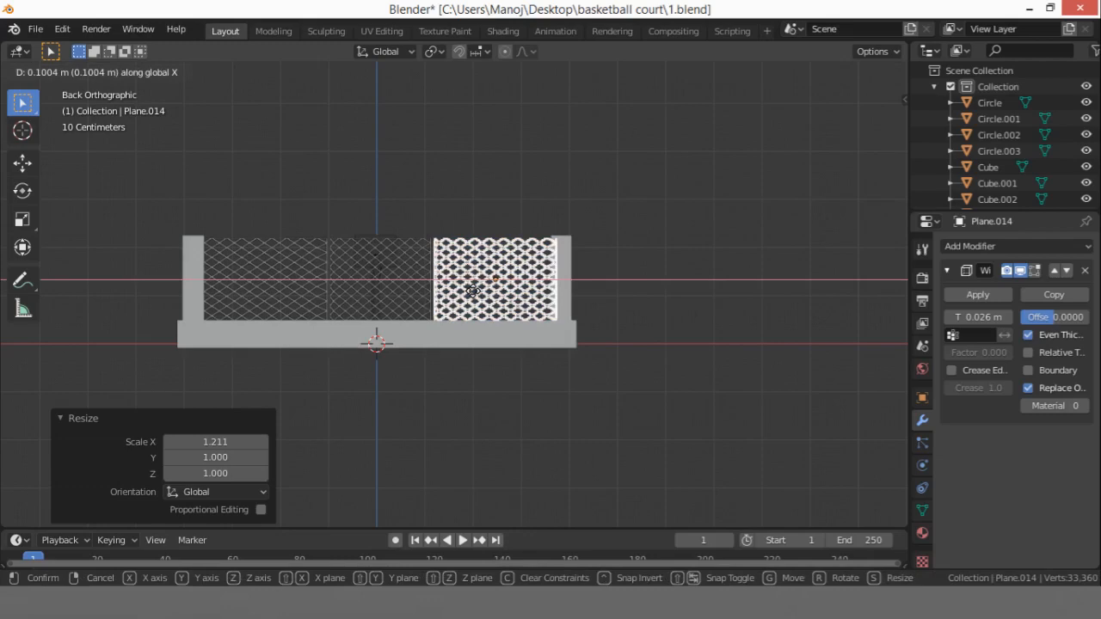
click(471, 290)
Step: Duplicate the three end-wall fence panels together and move the copies toward negative Y onto the opposite end wall
middle_drag(461, 193, 426, 204)
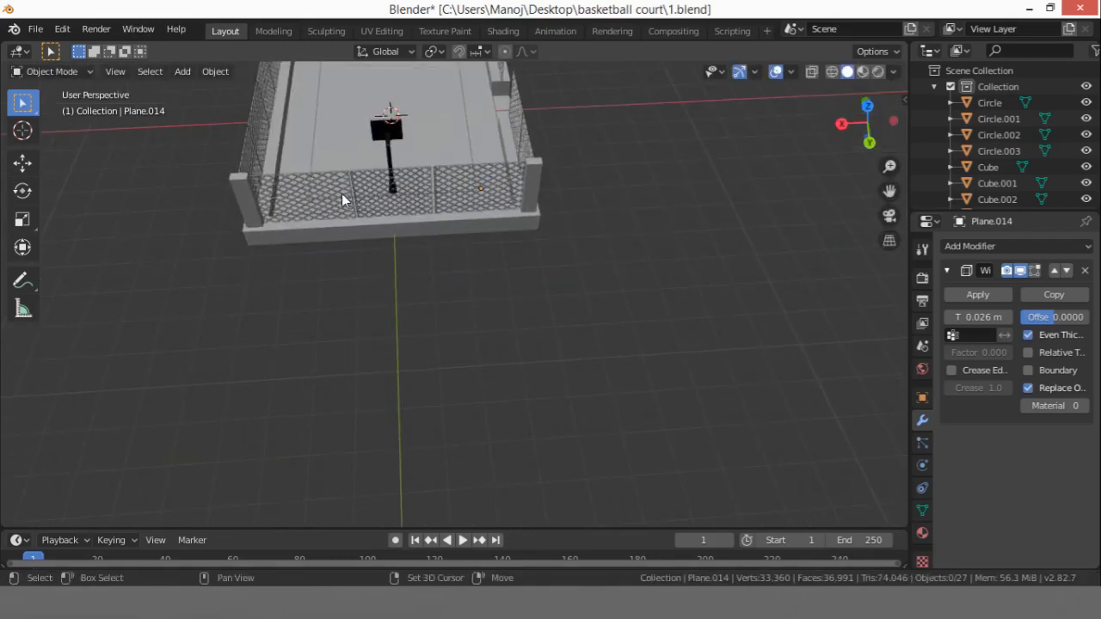
click(343, 200)
shift+click(396, 194)
shift+click(460, 190)
drag(897, 193, 892, 389)
click(868, 106)
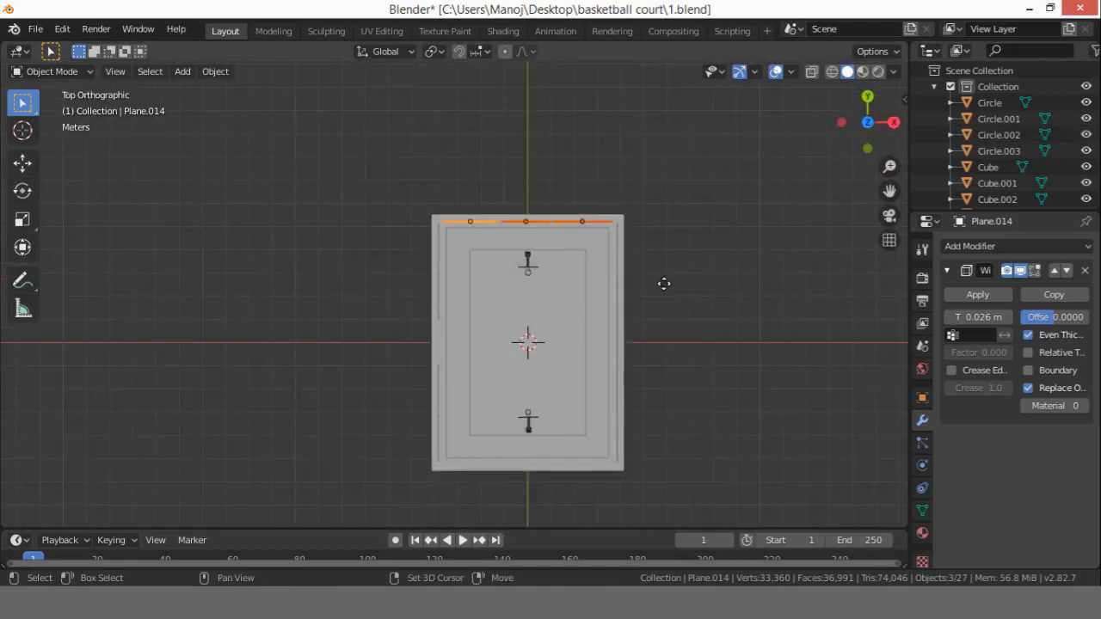
key(shift+d)
key(y)
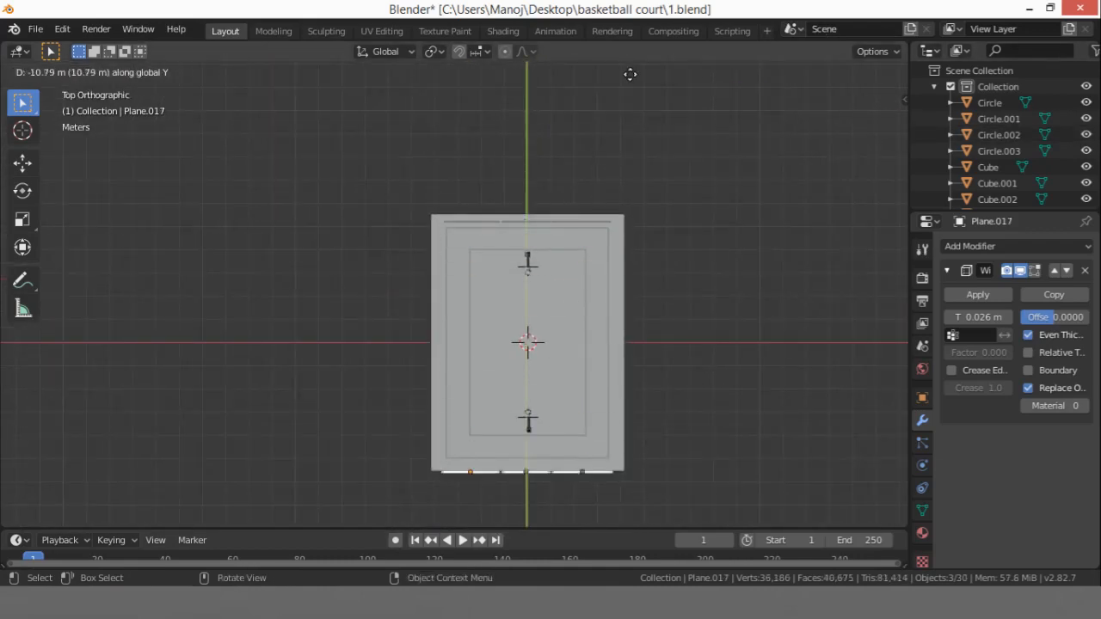
click(628, 527)
click(724, 388)
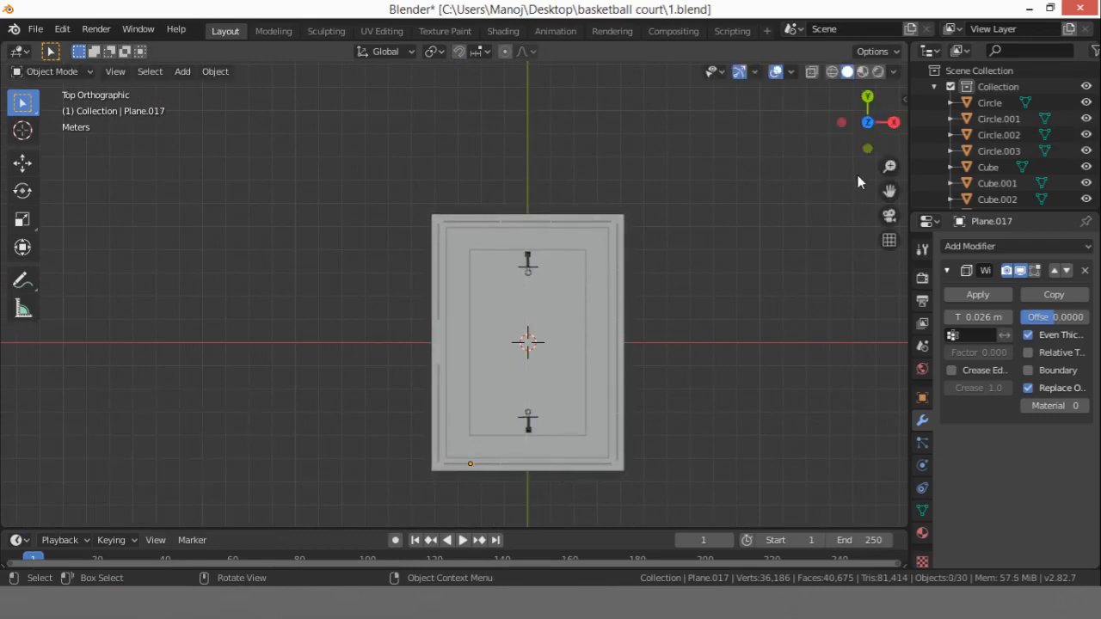
Step: Select all fifteen fence panels on the four walls and join them into one object
click(893, 122)
middle_drag(428, 277, 341, 371)
scroll(521, 261, up, 2)
scroll(522, 263, down, 5)
click(284, 356)
shift+drag(367, 361, 404, 362)
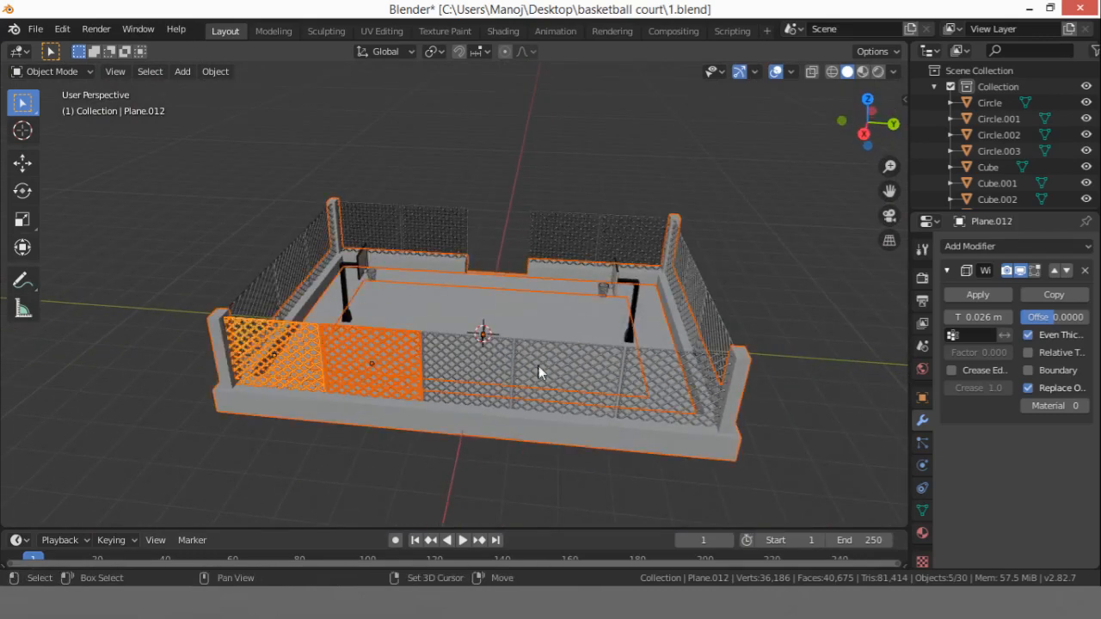
click(469, 366)
click(284, 357)
shift+click(378, 361)
shift+click(469, 366)
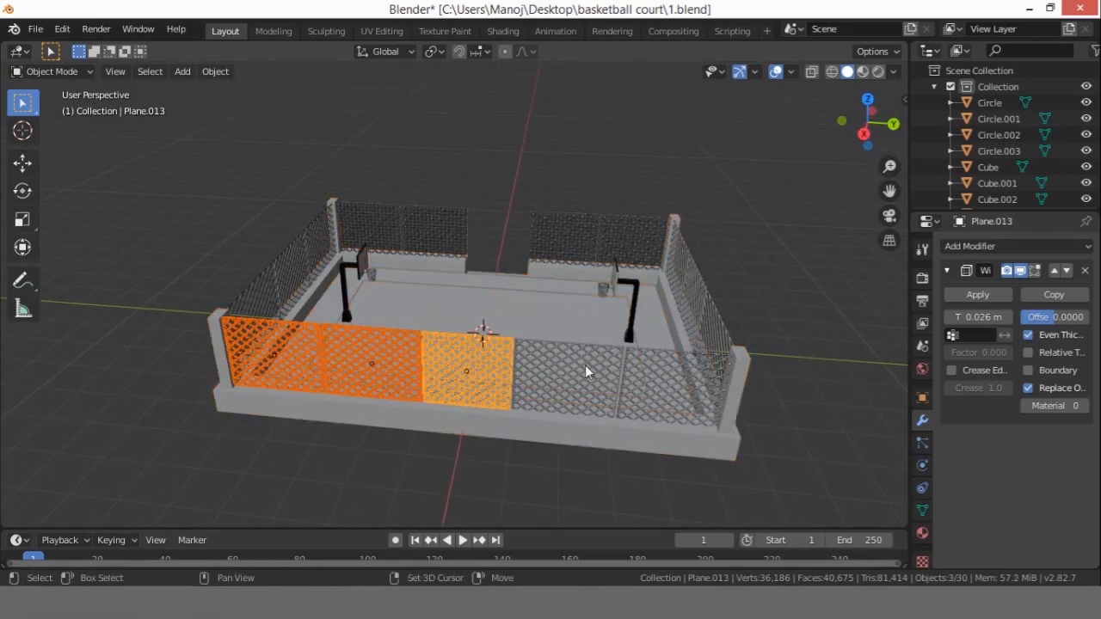
shift+click(585, 367)
shift+click(714, 361)
shift+click(693, 301)
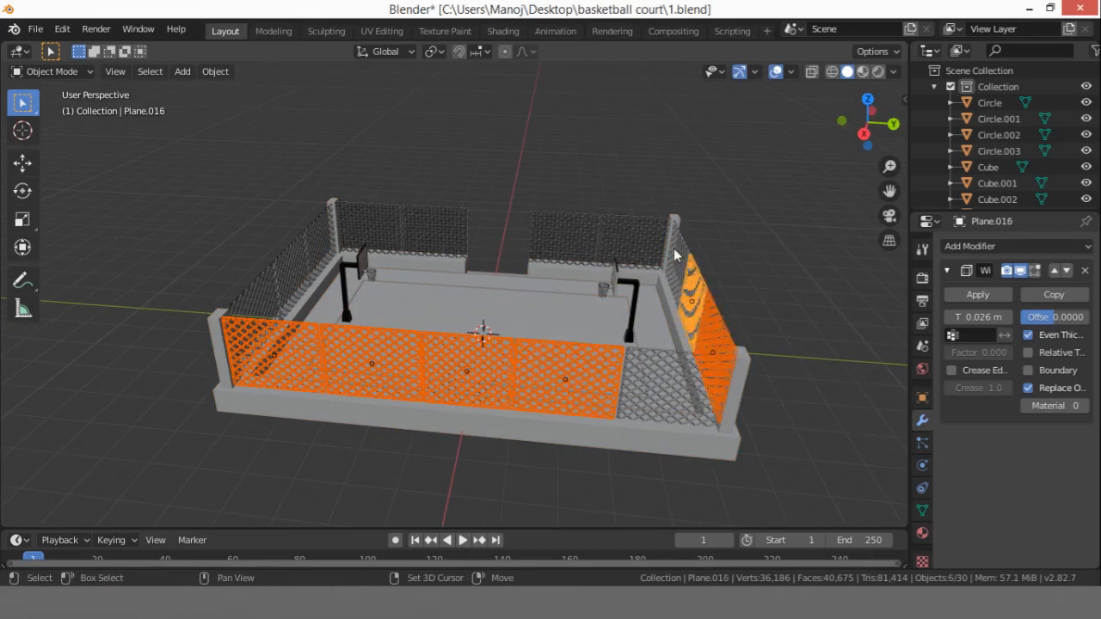
shift+click(680, 262)
shift+click(634, 241)
shift+click(563, 236)
shift+click(426, 231)
shift+click(373, 234)
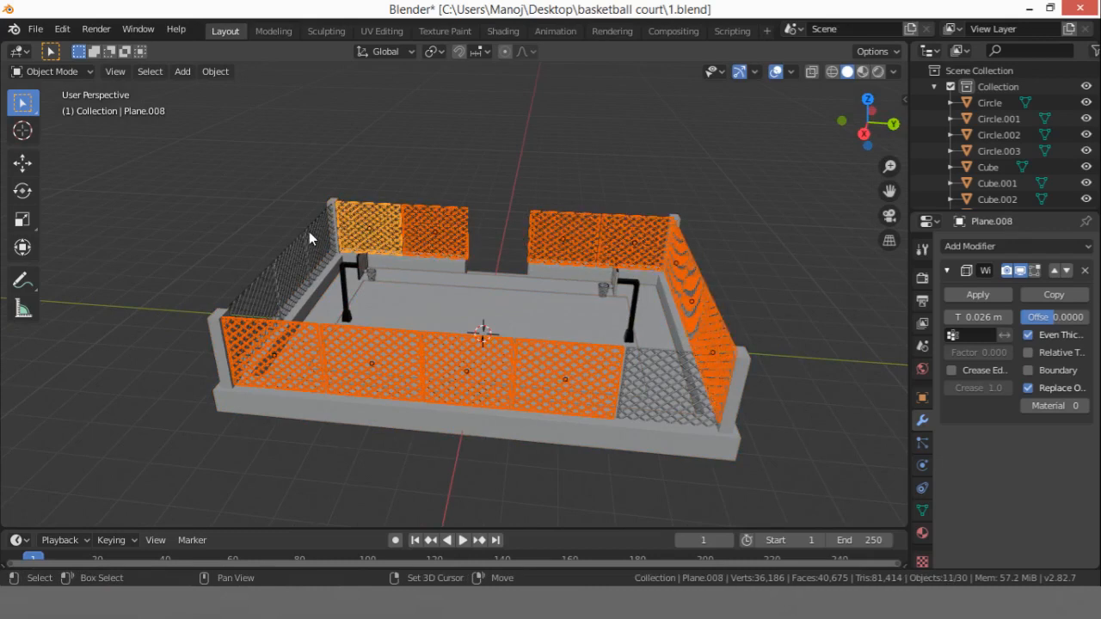
shift+click(309, 241)
shift+click(285, 266)
shift+click(285, 288)
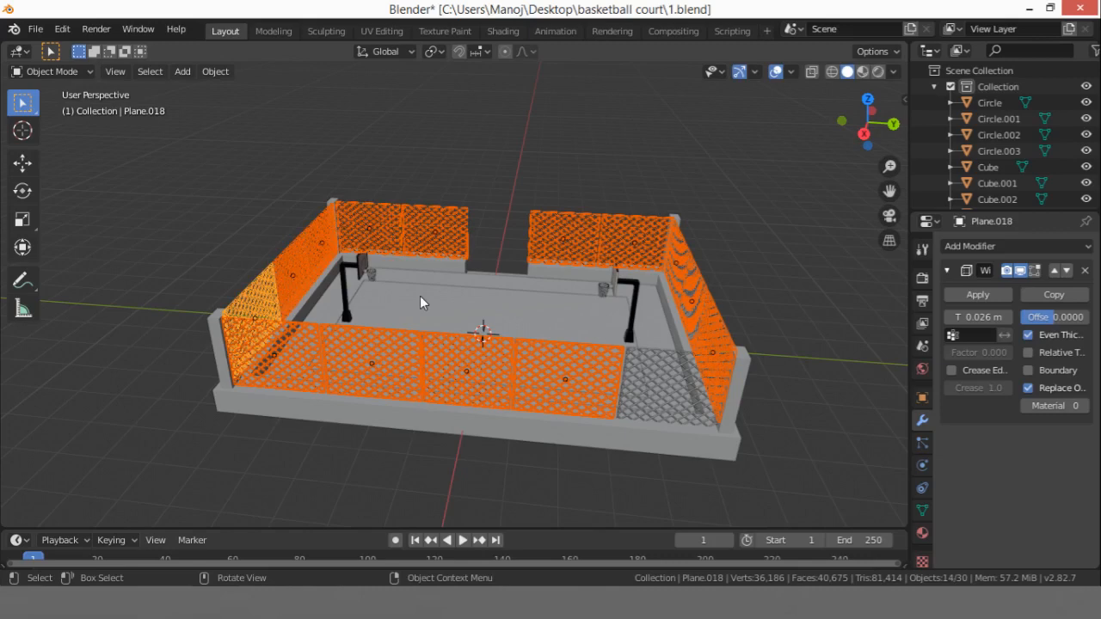
shift+click(652, 384)
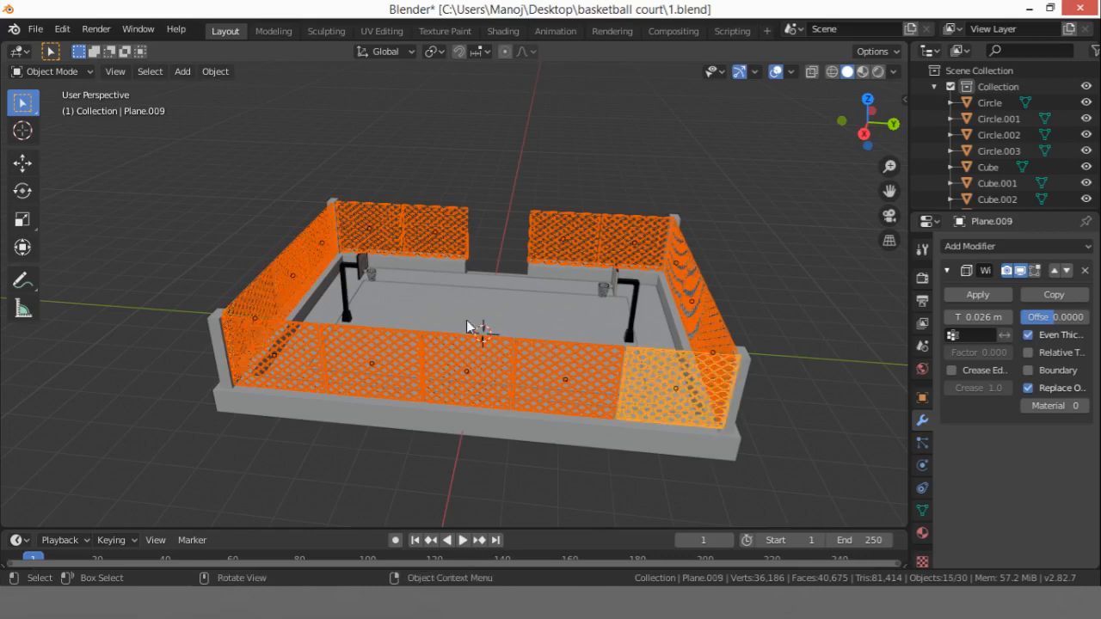
middle_drag(469, 327, 655, 317)
key(ctrl+j)
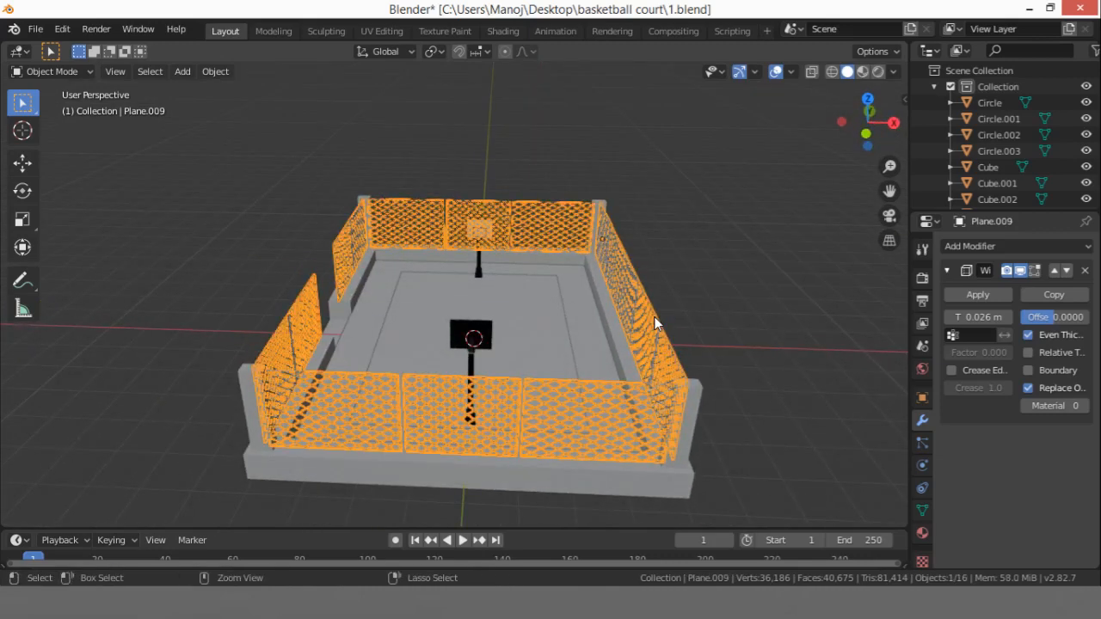
click(740, 236)
Step: Add a cylinder mesh and scale it uniformly to about 0.217
middle_drag(639, 232, 736, 250)
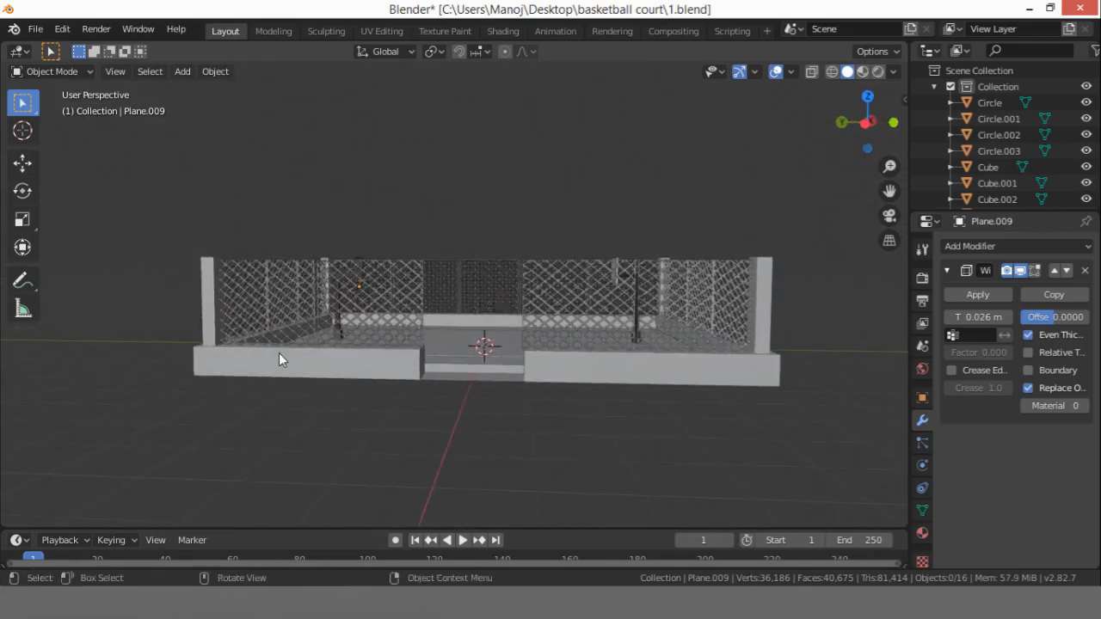
key(shift+a)
mouse_move(271, 273)
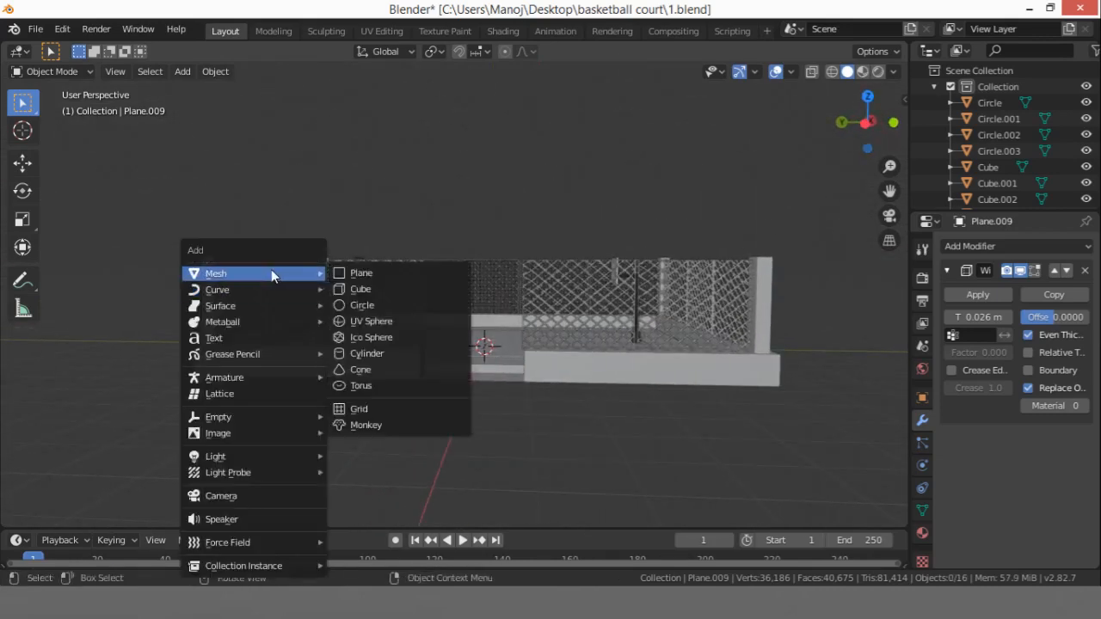
click(379, 353)
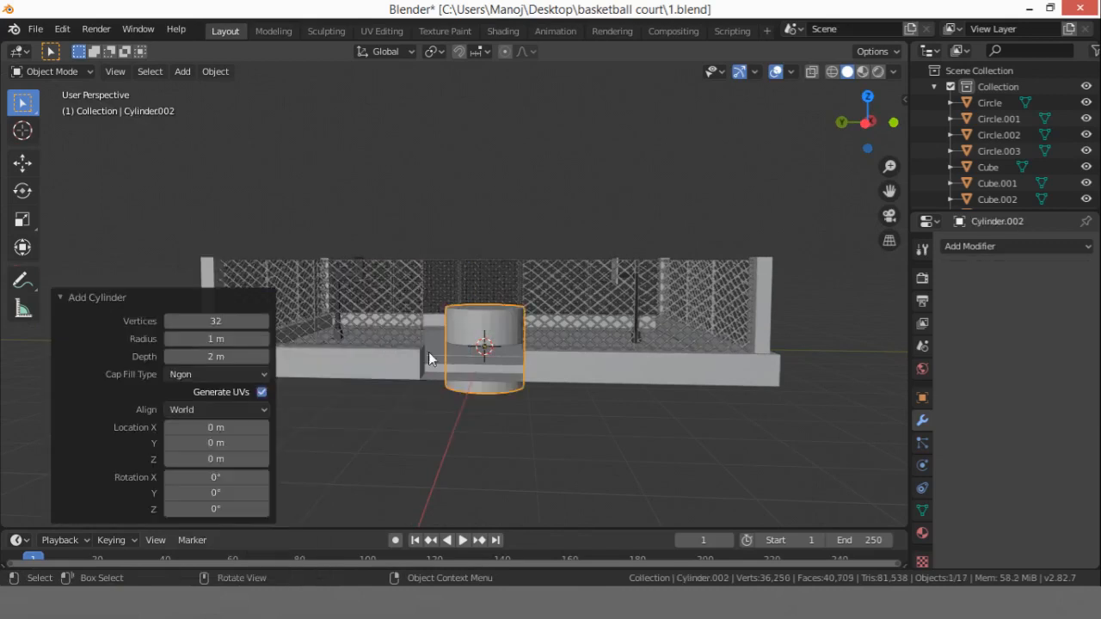
key(s)
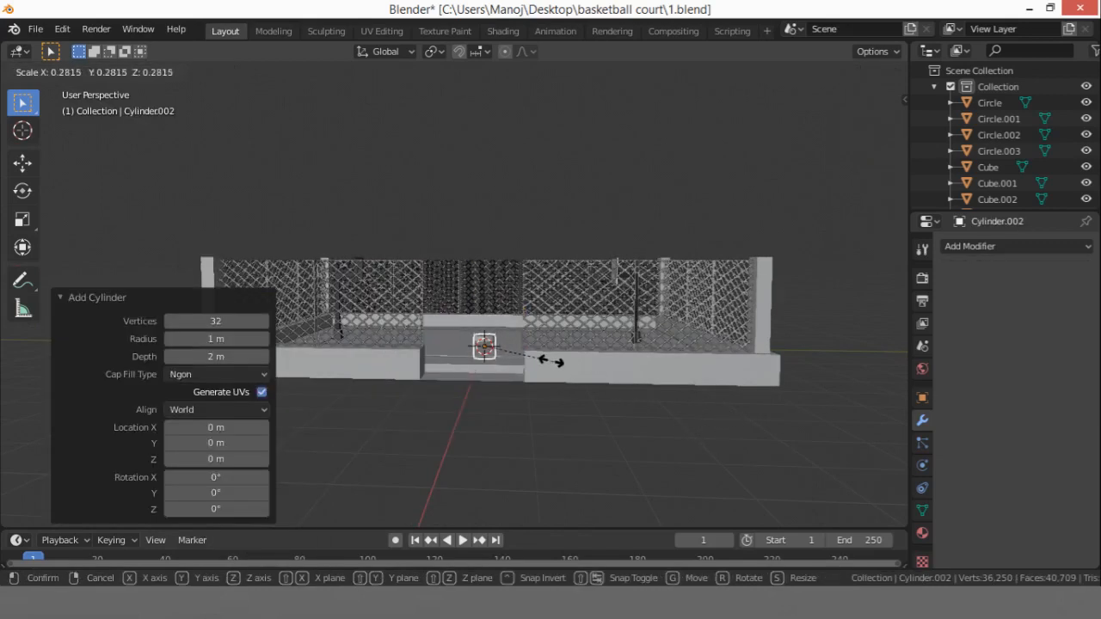
click(537, 353)
Step: Move the cylinder about -3.85 m along X and 3.14 m along Y onto the side-wall fence, and scale it uniformly to about 0.319
click(868, 96)
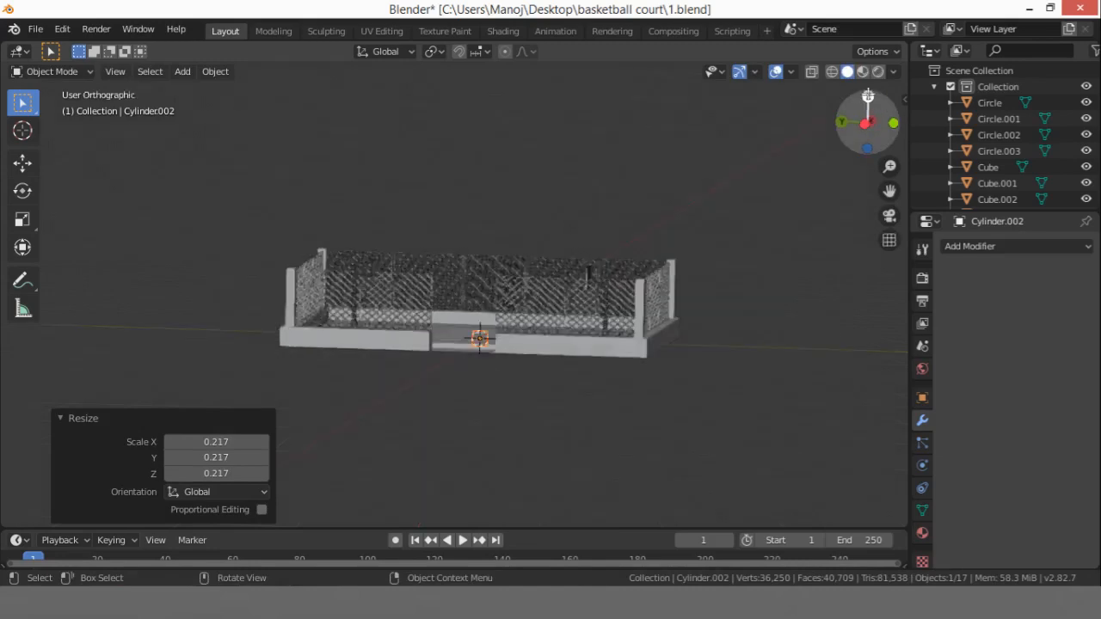
scroll(402, 326, up, 4)
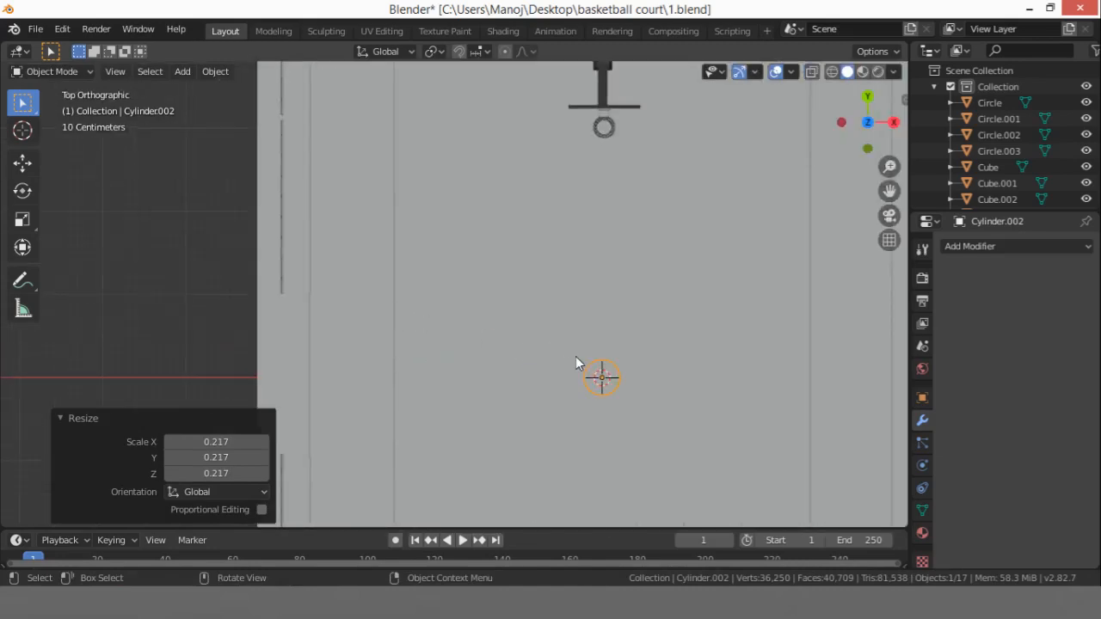
key(g)
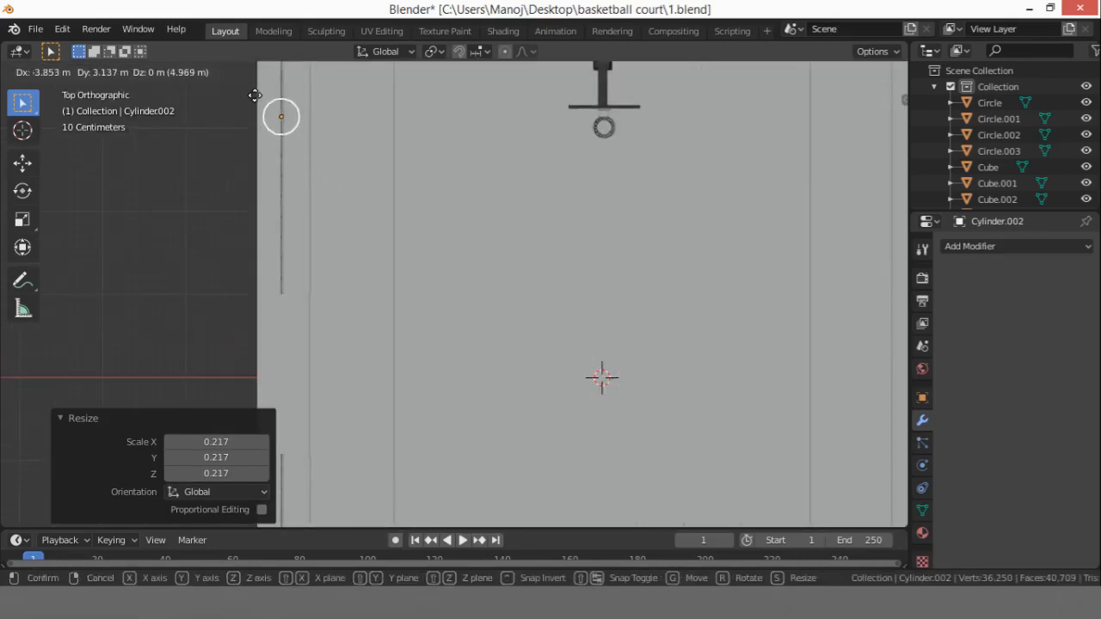
click(254, 95)
key(s)
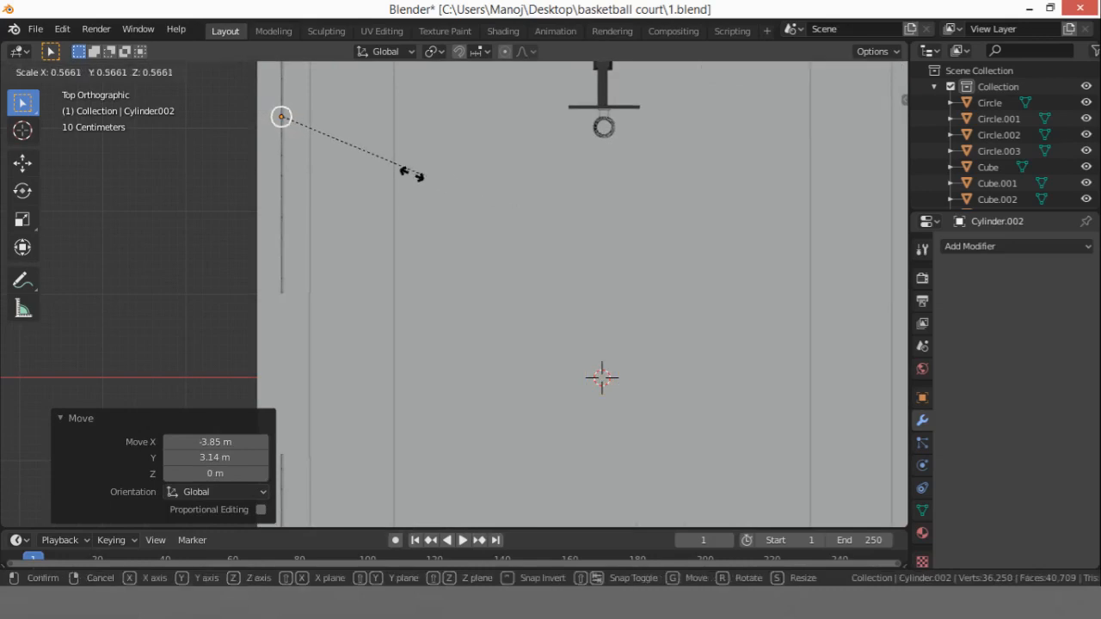
click(359, 158)
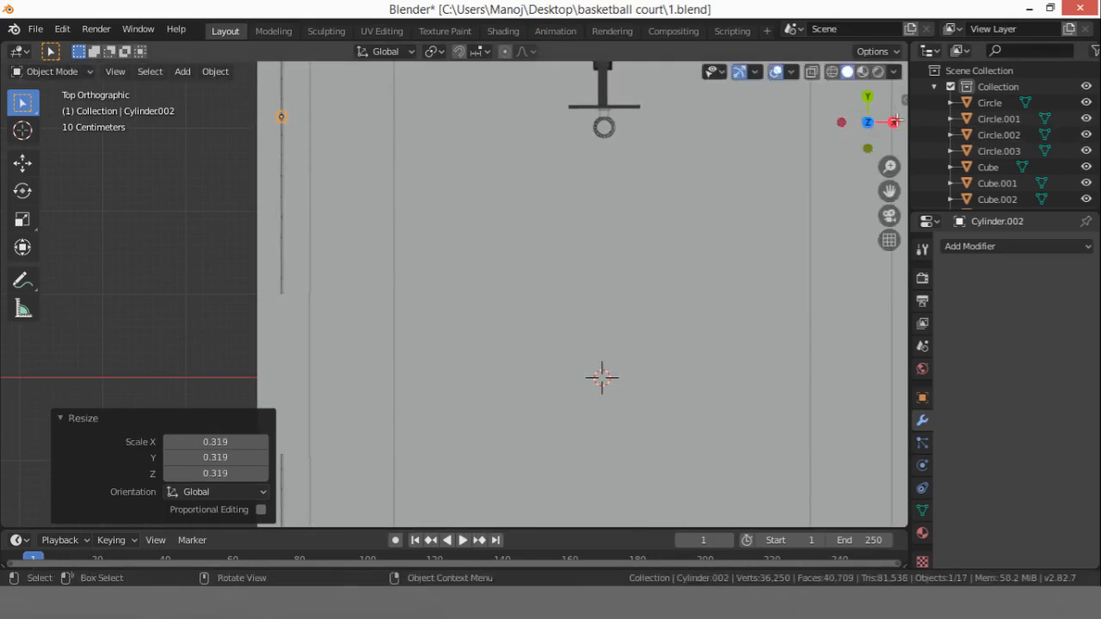
Step: Raise the small cylinder along Z by about 0.484 m and a further 0.842 m, to mid-height of the fence
click(840, 122)
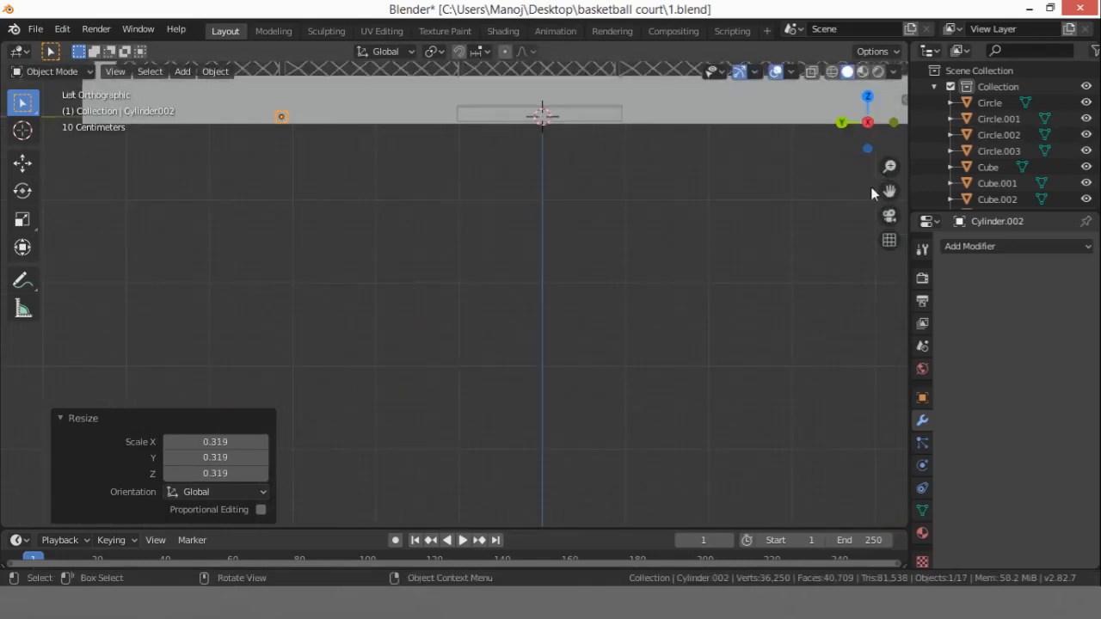
drag(889, 191, 931, 419)
key(g)
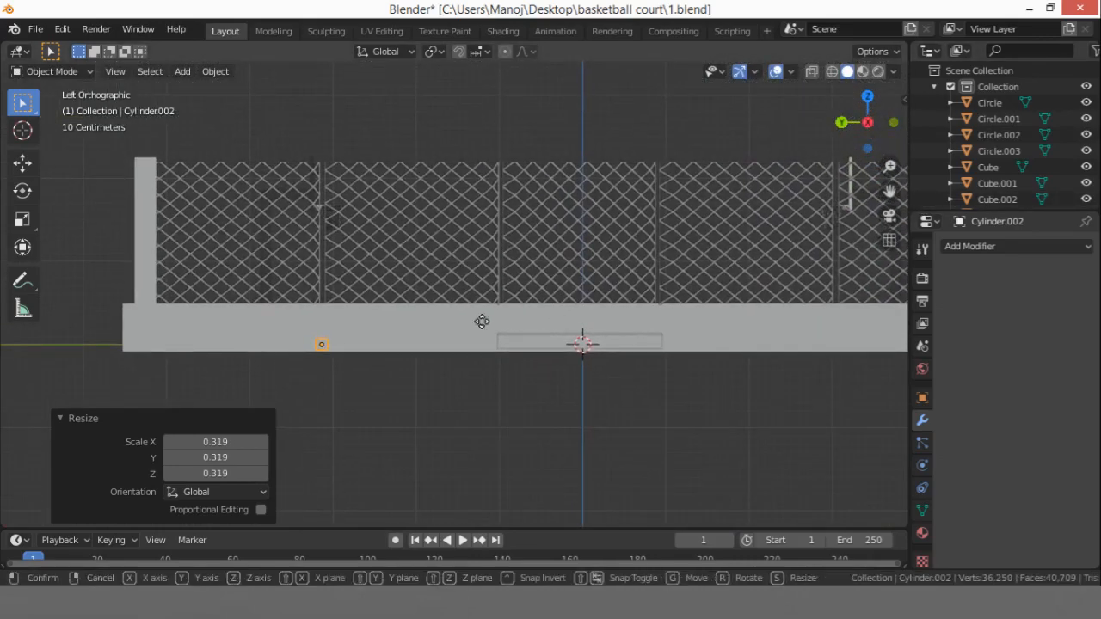
key(z)
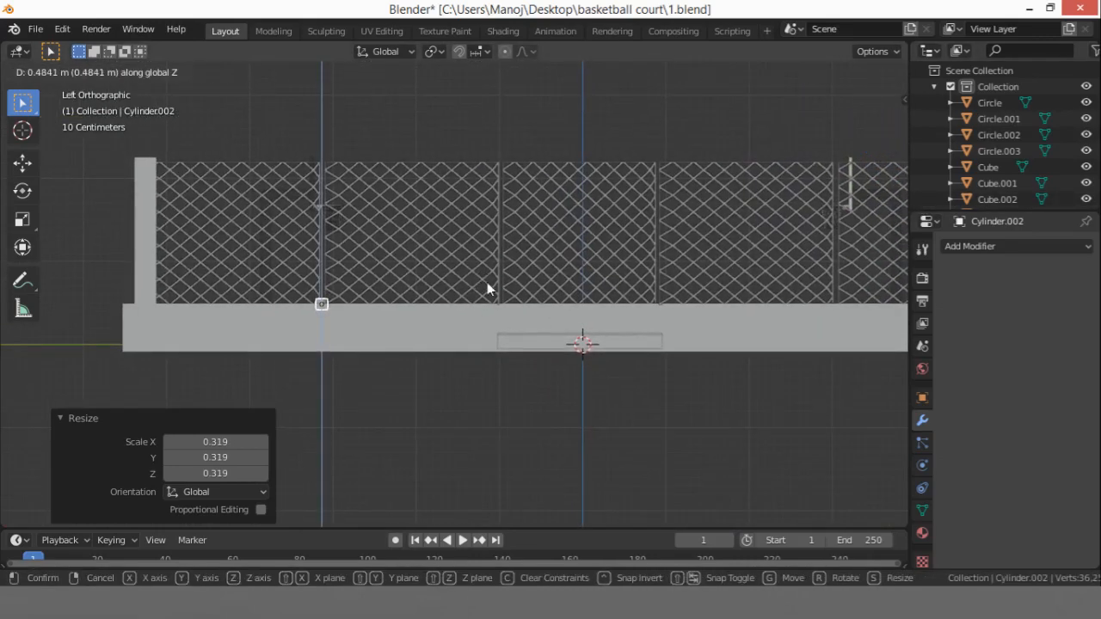
click(487, 283)
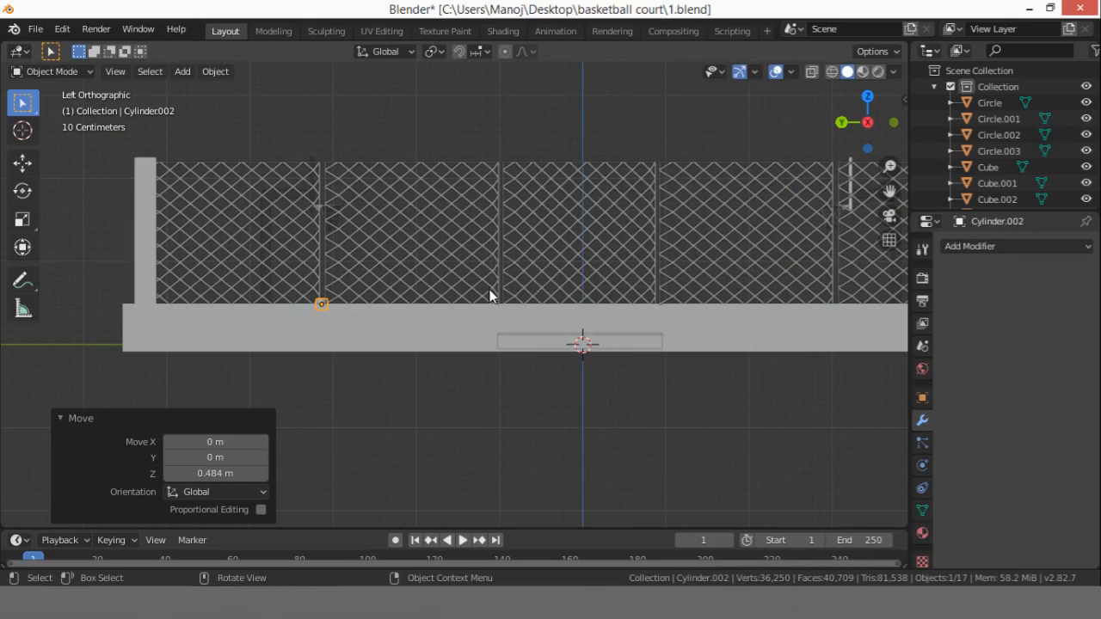
key(g)
key(z)
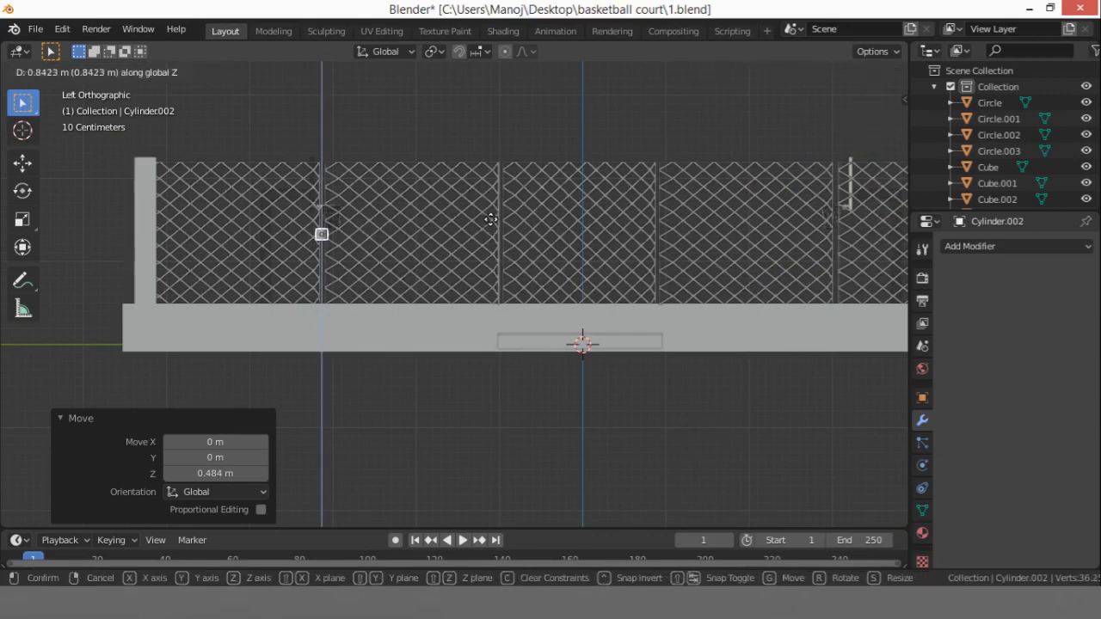
click(490, 219)
Step: Stretch the cylinder along Z by about 14.392 to form a full-height fence pole
key(s)
key(z)
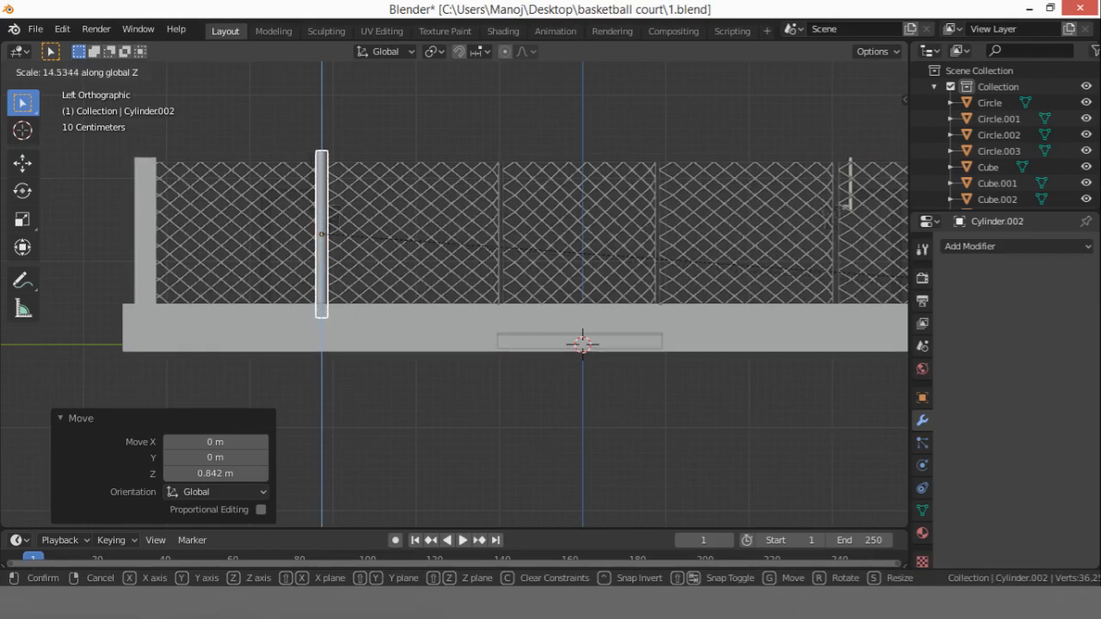
click(37, 417)
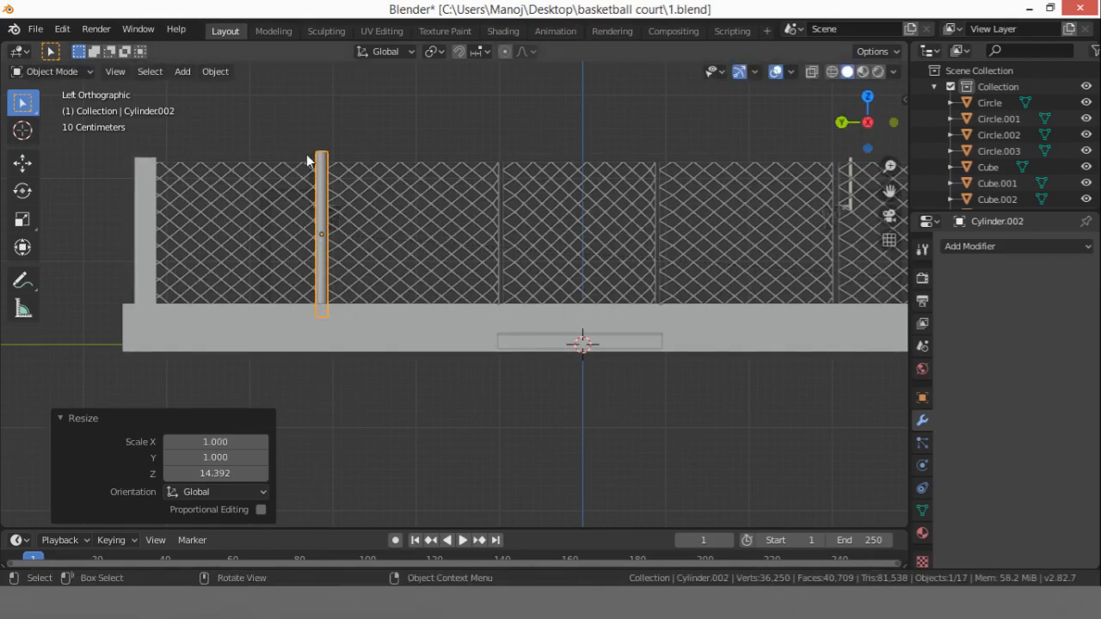
Step: Slim the fence pole with a uniform scale of about 0.841 and lengthen it by about 1.183 along Z
click(425, 130)
middle_drag(425, 130, 342, 160)
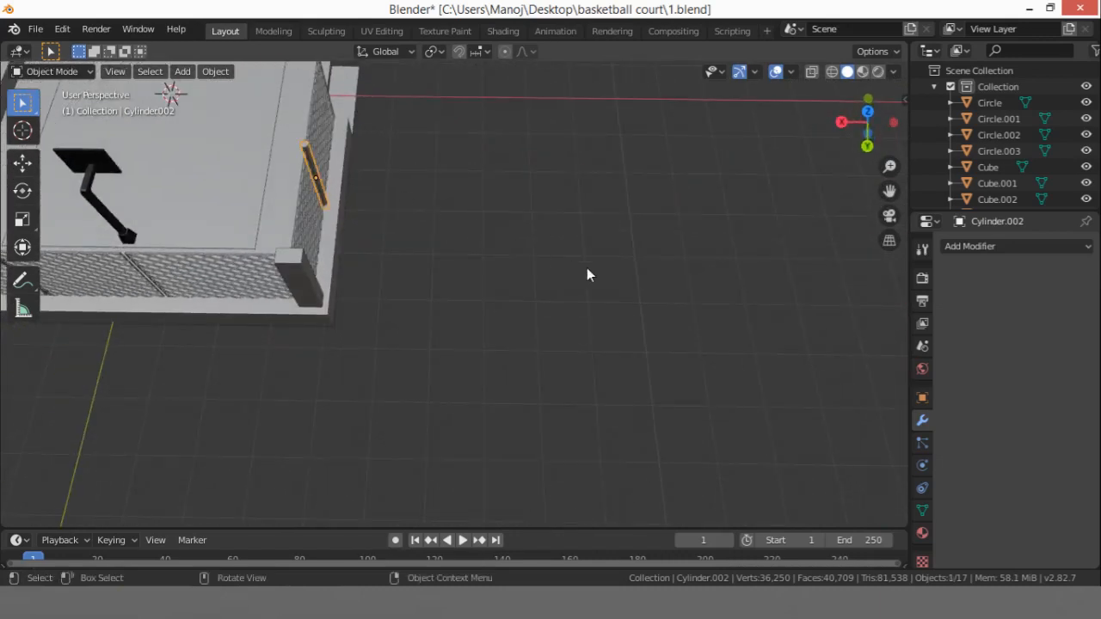
key(s)
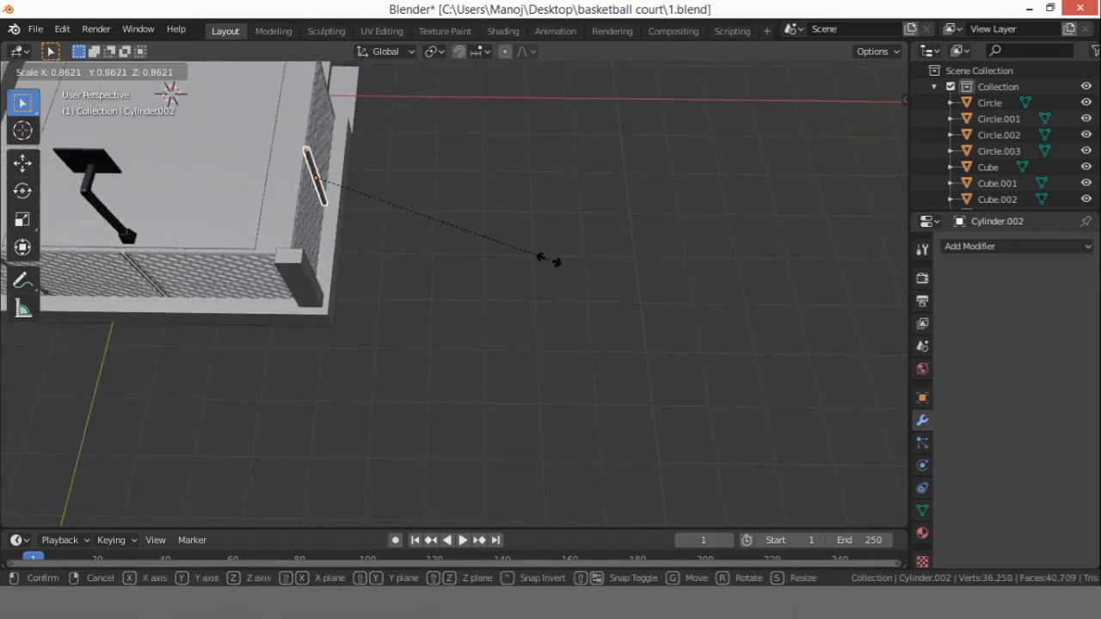
click(543, 257)
key(s)
key(z)
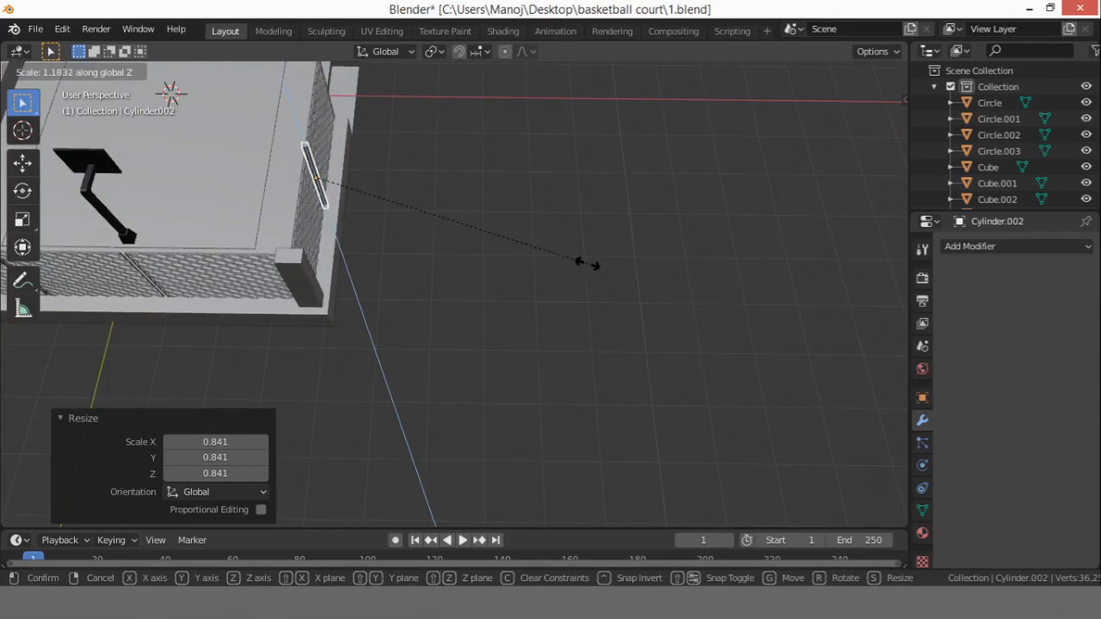
click(576, 260)
Step: Reselect the fence pole and scale it by about 1.008 along Z to fit the fence height
middle_drag(541, 208, 383, 139)
scroll(315, 122, up, 3)
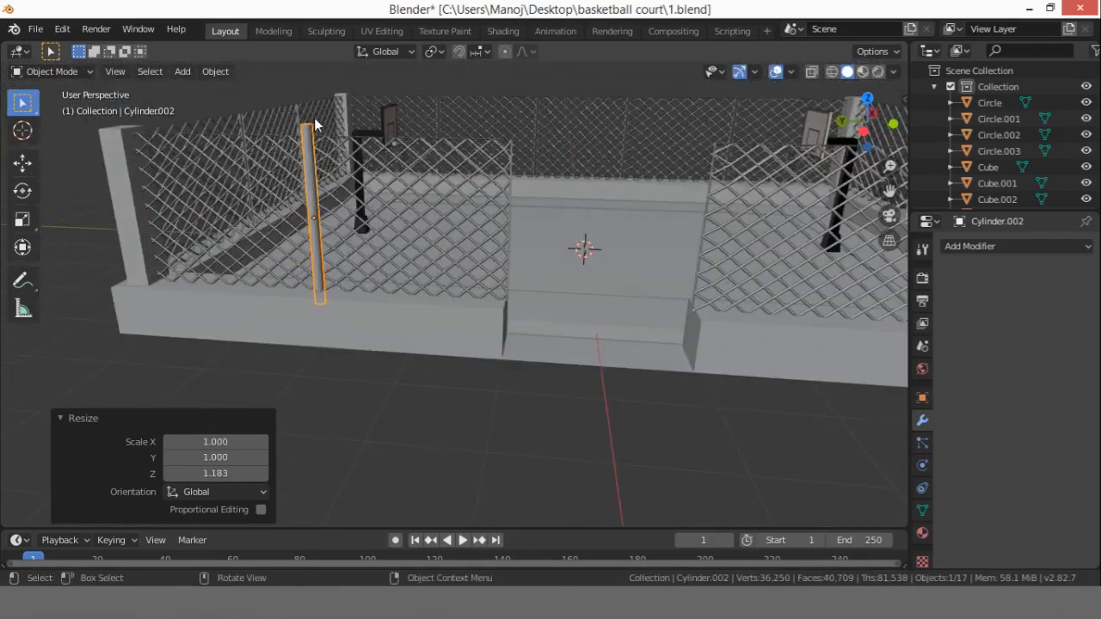
middle_drag(315, 123, 346, 108)
click(313, 162)
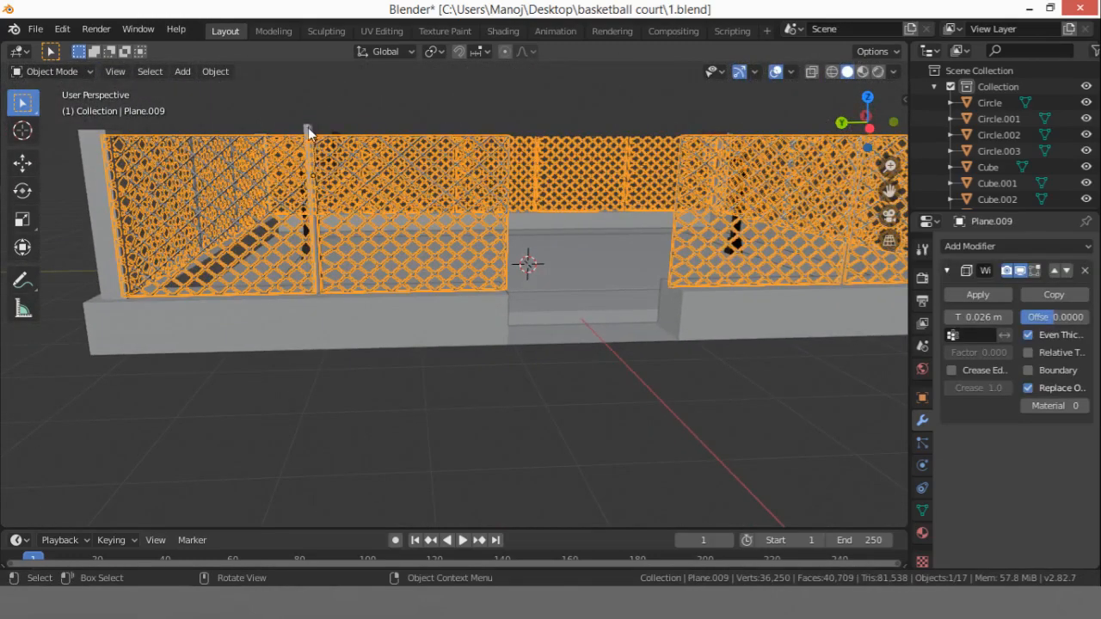
click(308, 132)
key(s)
key(z)
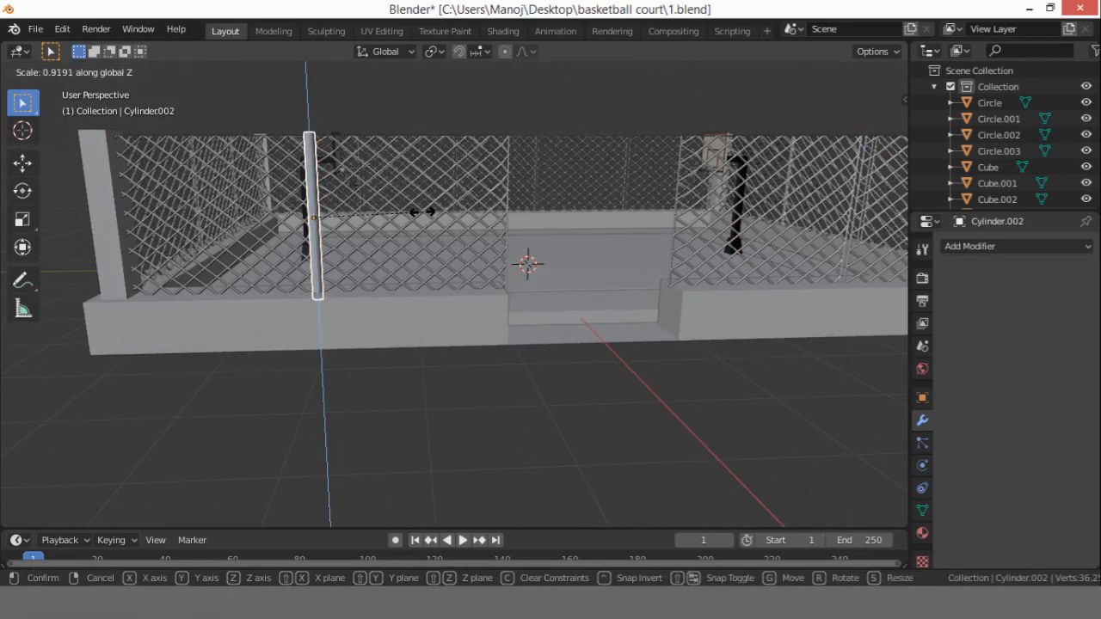
click(432, 212)
Step: Thin the pole further with a uniform scale of about 0.804, and stretch it by about 1.142 along Z
key(s)
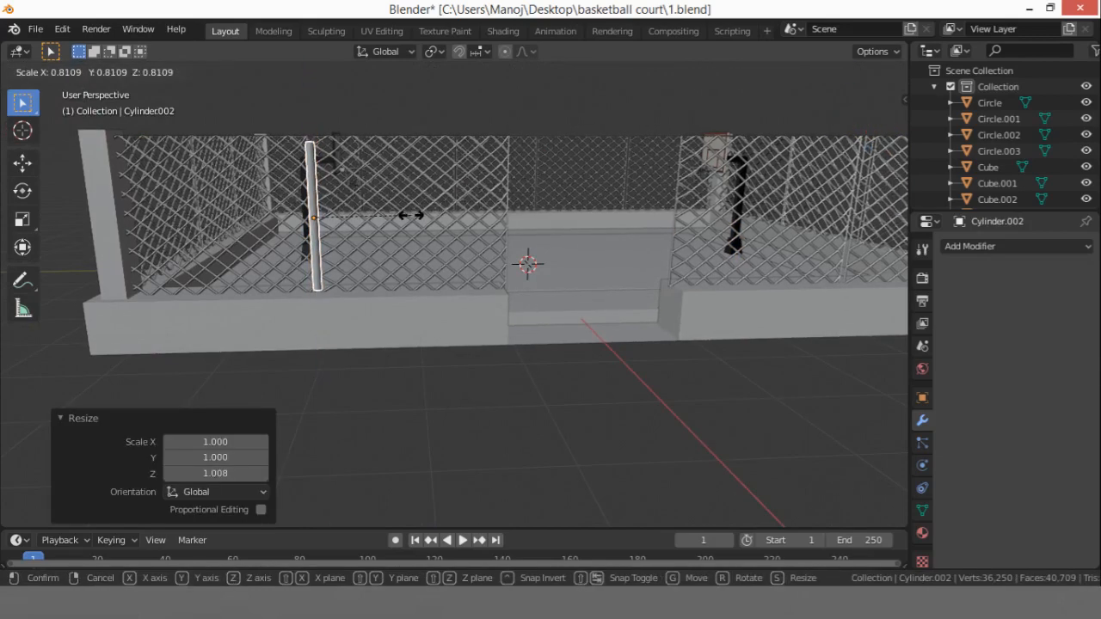
click(411, 216)
key(s)
key(z)
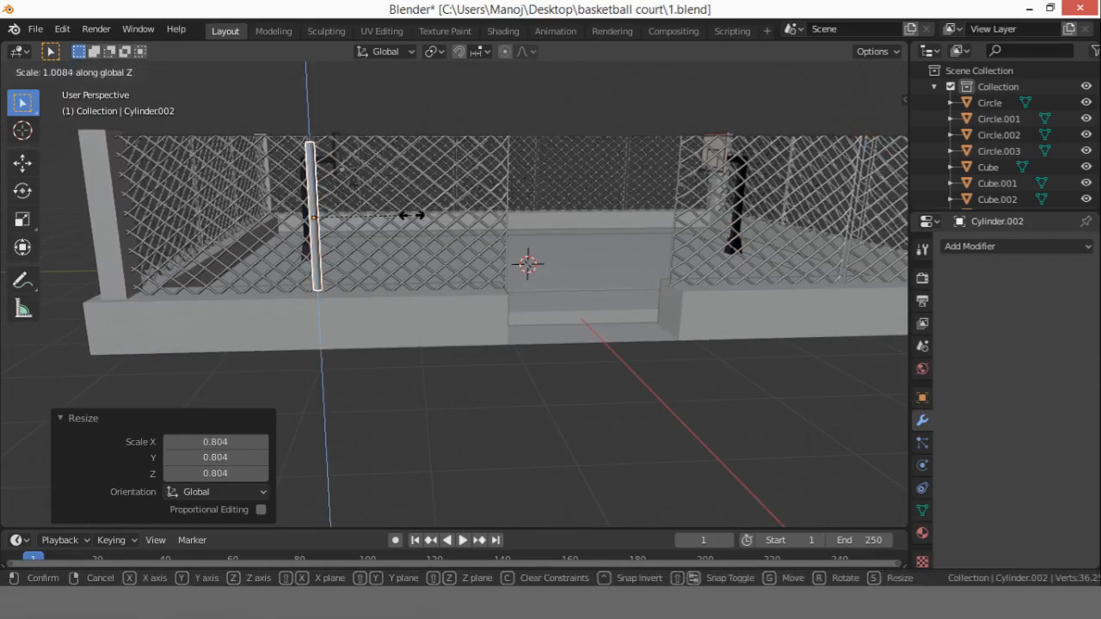
click(424, 220)
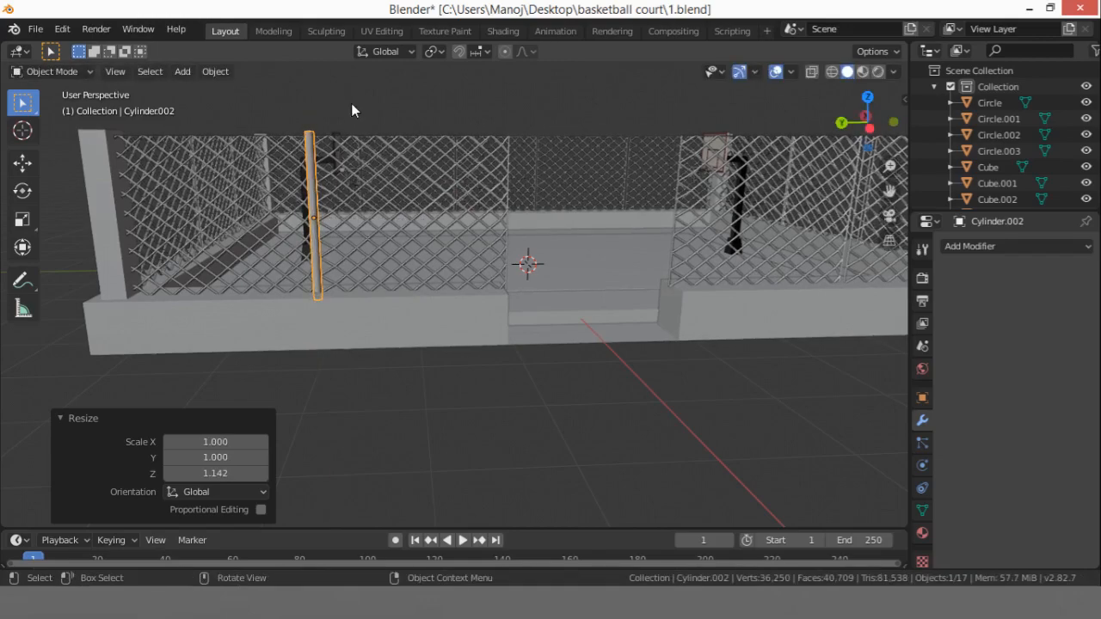
click(351, 104)
middle_drag(357, 147, 309, 168)
scroll(443, 197, up, 4)
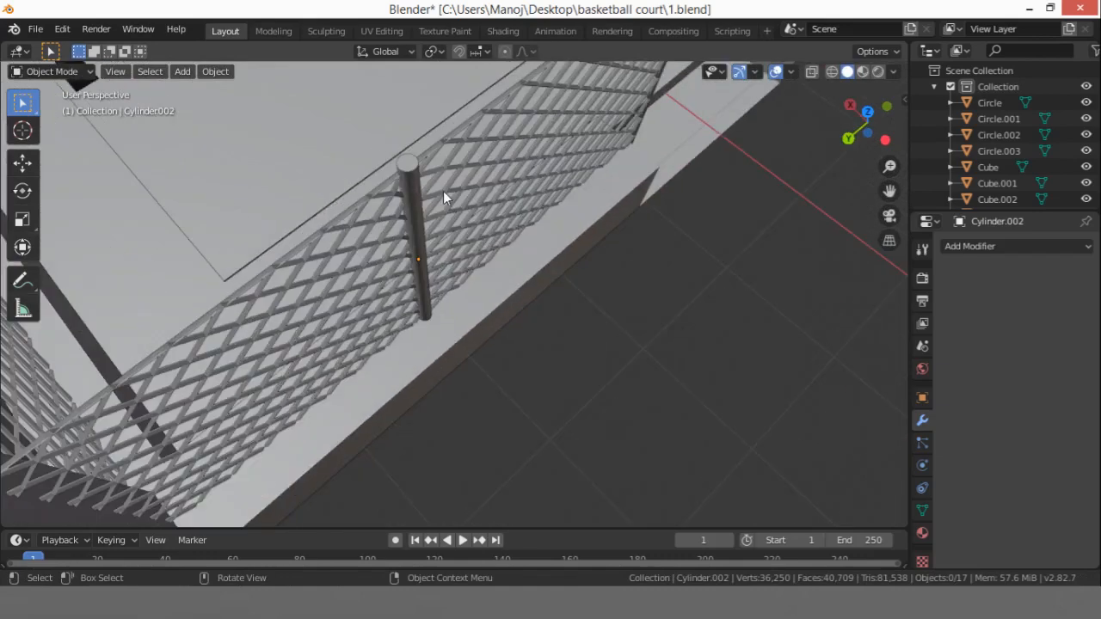
Step: Duplicate the fence pole and move the copy about -6.21 m along Y to the panel joint on the other side of the entrance
click(868, 112)
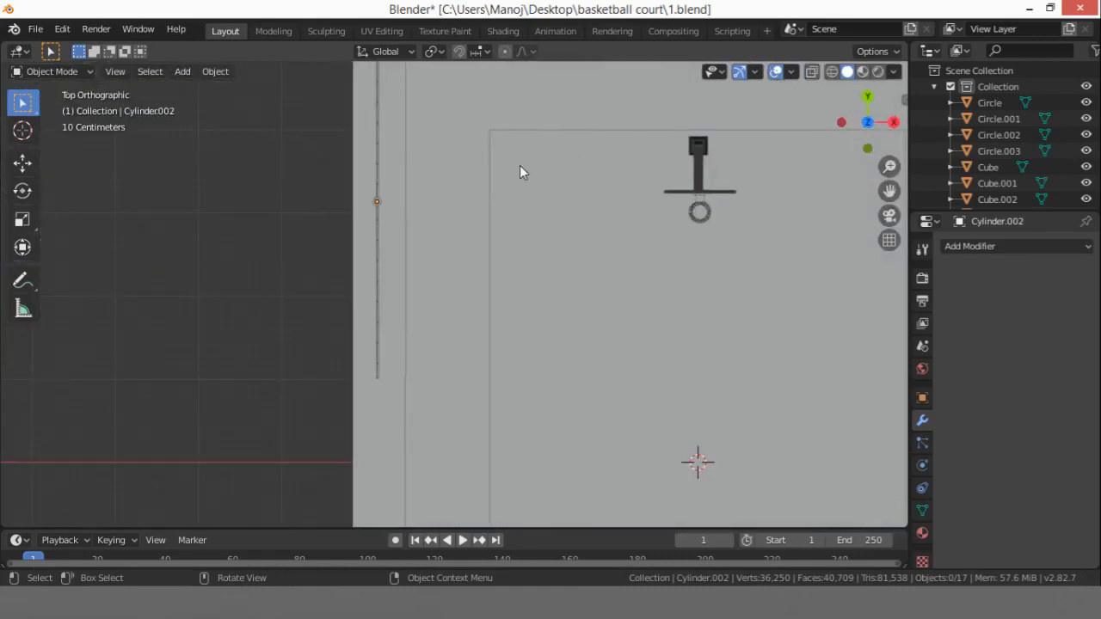
key(shift+r)
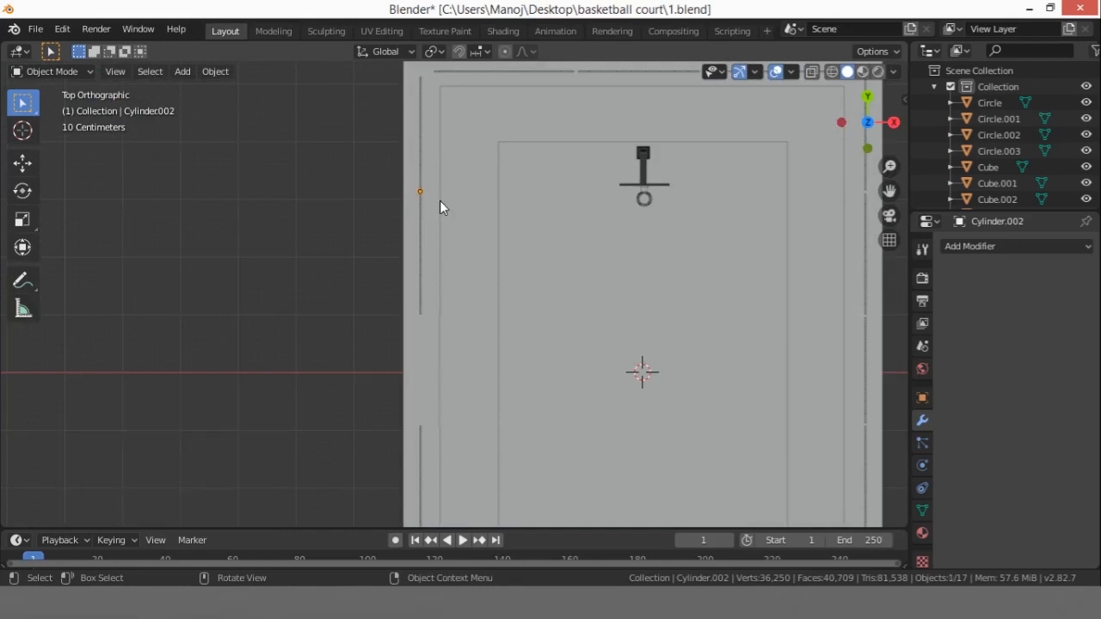
scroll(475, 214, down, 5)
scroll(461, 328, up, 3)
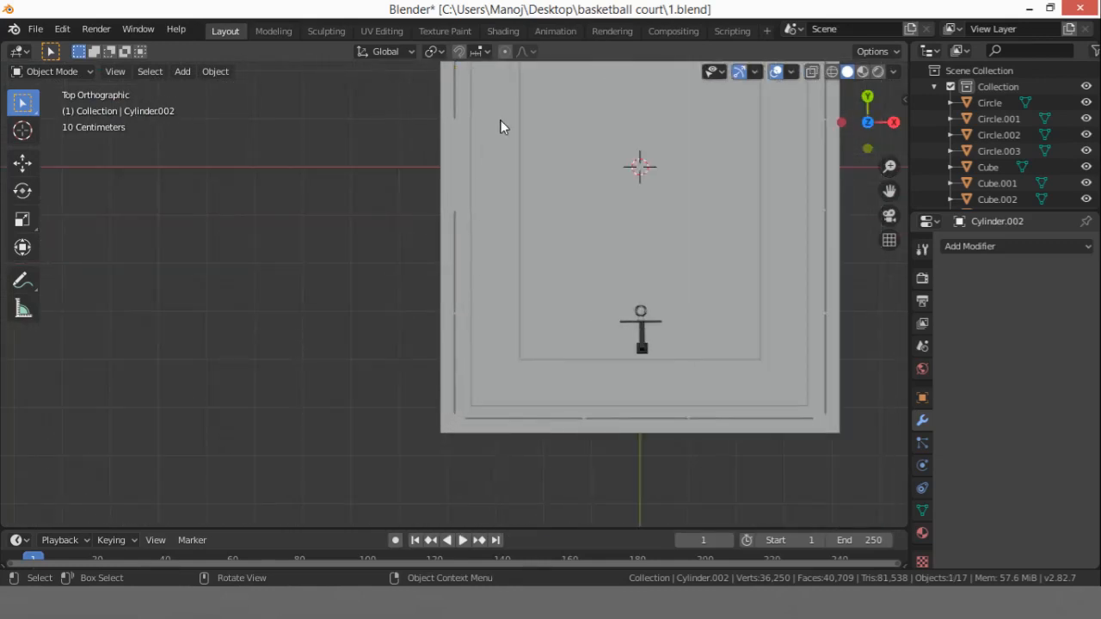
key(shift+d)
key(y)
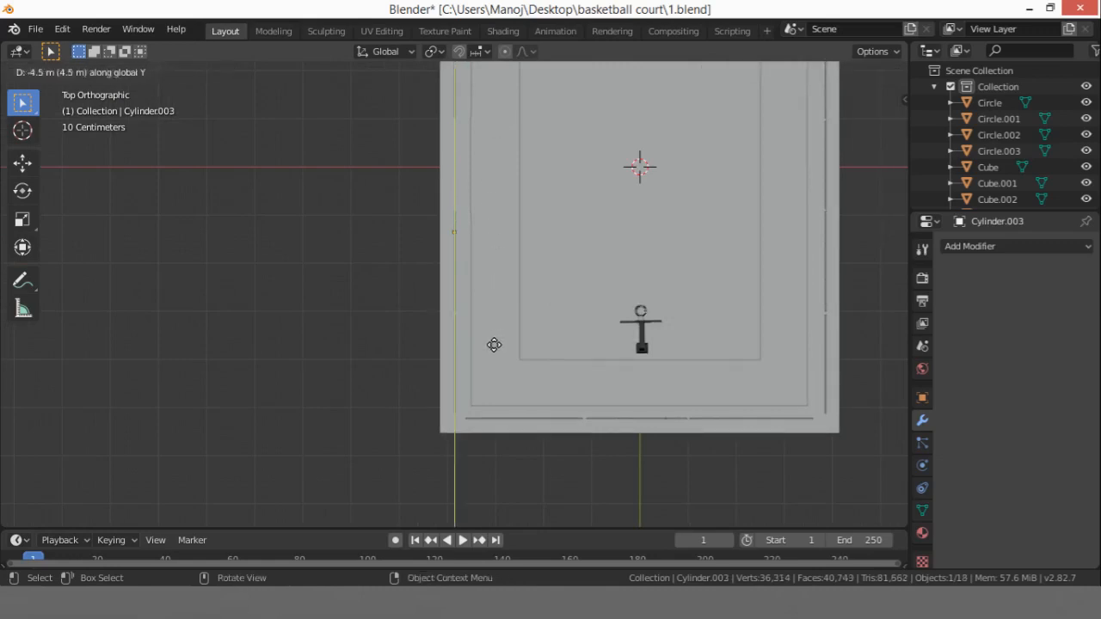
click(502, 422)
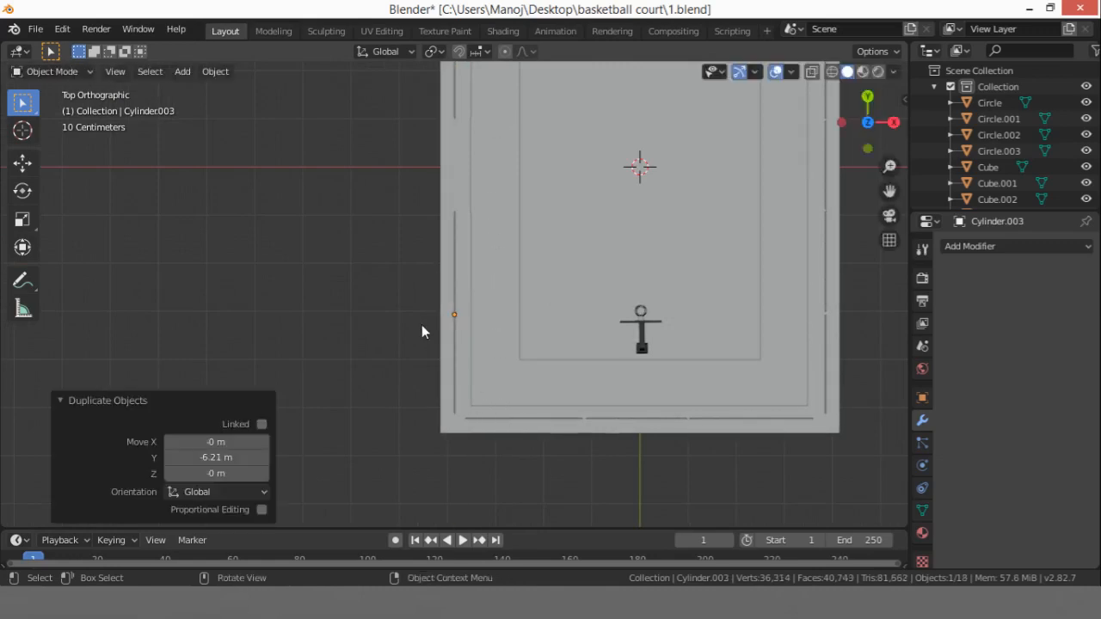
click(384, 288)
Step: Shift the duplicated pole about 0.0371 m along Y to line it up with the joint between the two fence panels
middle_drag(385, 287, 780, 155)
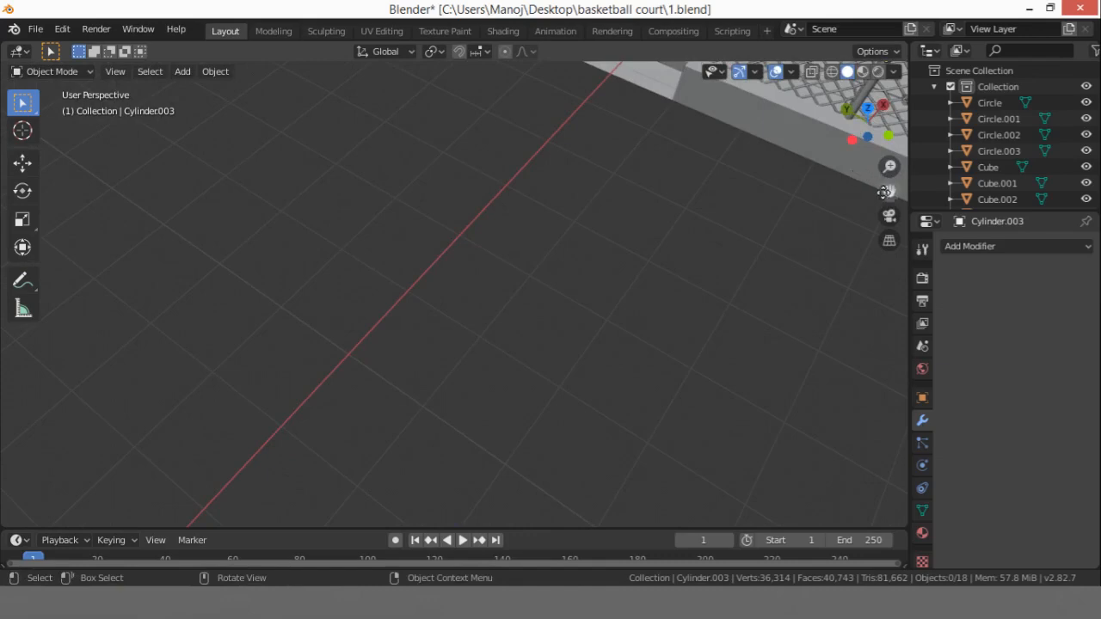
drag(884, 191, 600, 465)
middle_drag(593, 289, 593, 191)
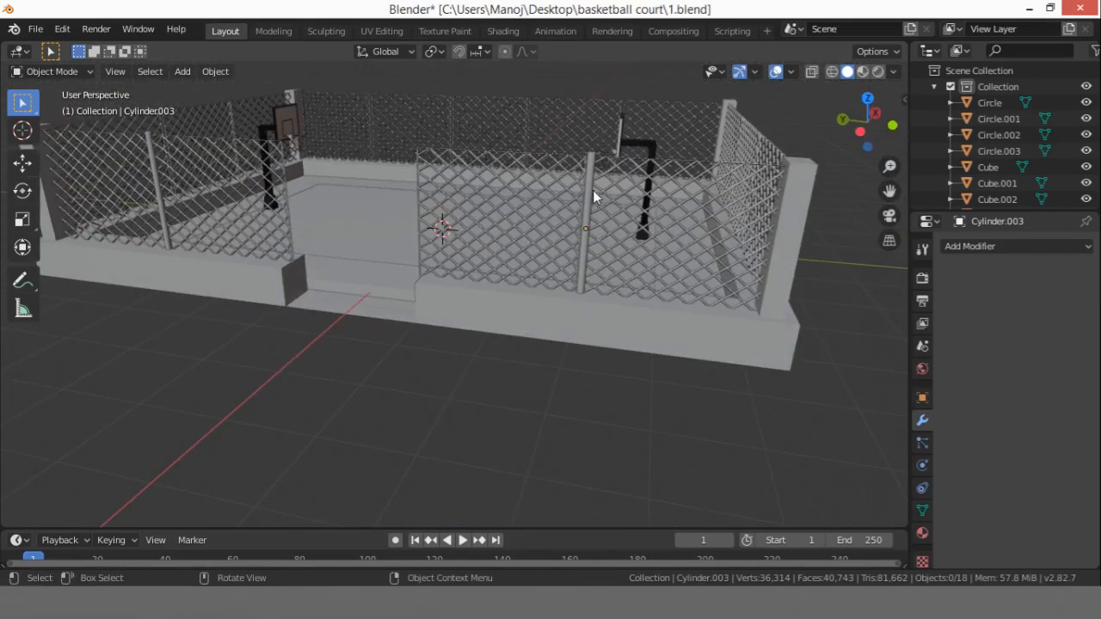
scroll(593, 191, up, 3)
click(597, 168)
key(g)
key(y)
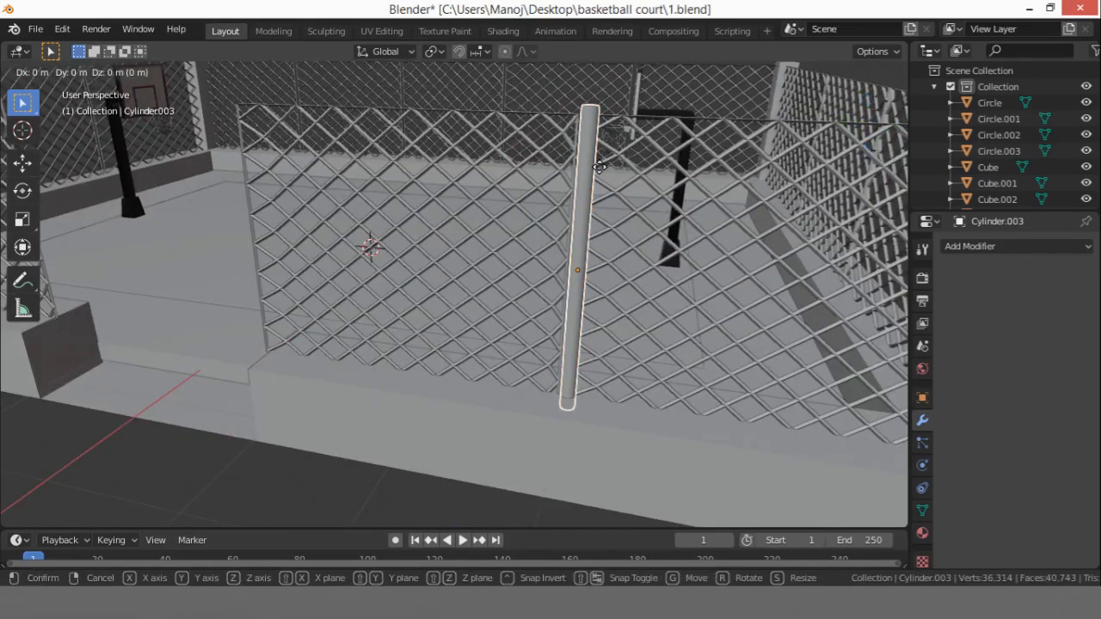
click(593, 166)
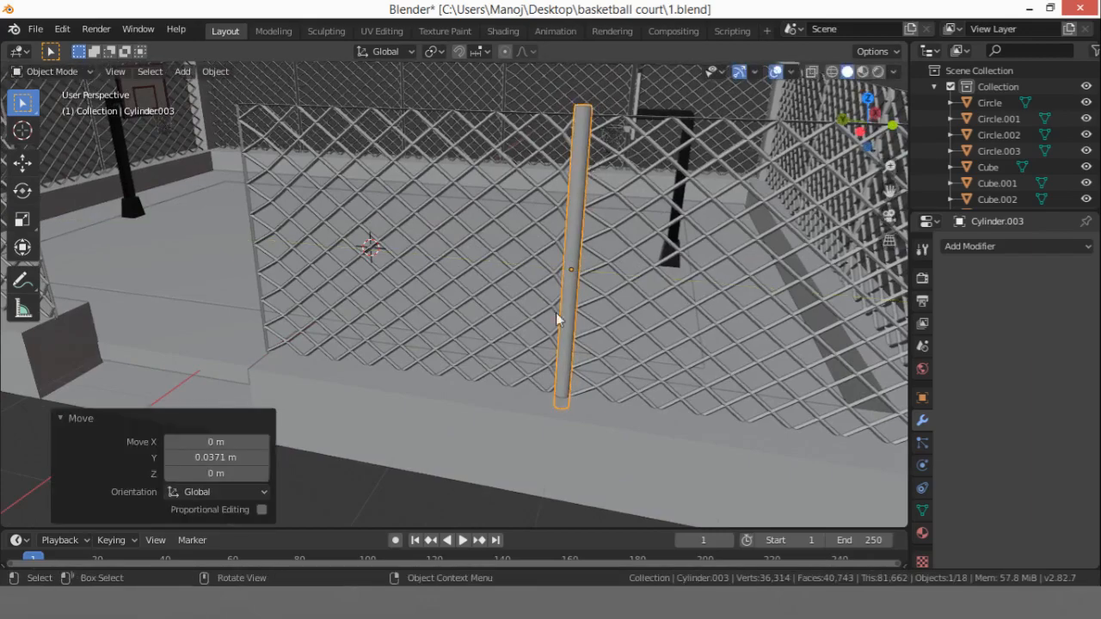
click(391, 414)
Step: Duplicate that pole and move the copy about 2.07 m along Y to the fence end beside the entrance
scroll(364, 311, down, 5)
middle_drag(364, 310, 591, 245)
scroll(592, 245, up, 4)
click(604, 241)
key(shift+d)
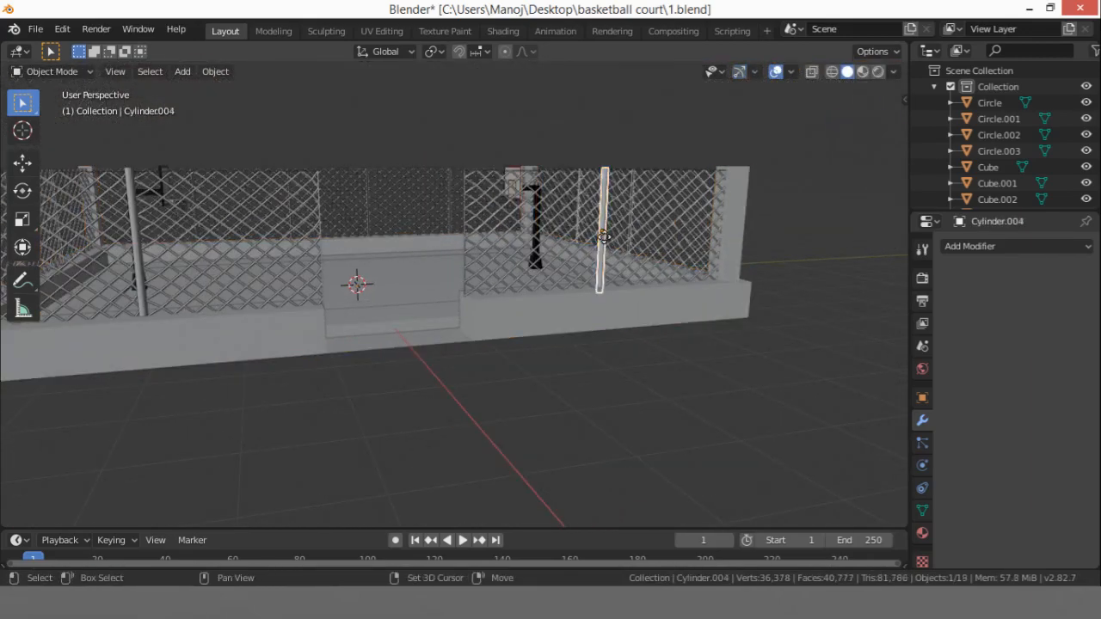
key(y)
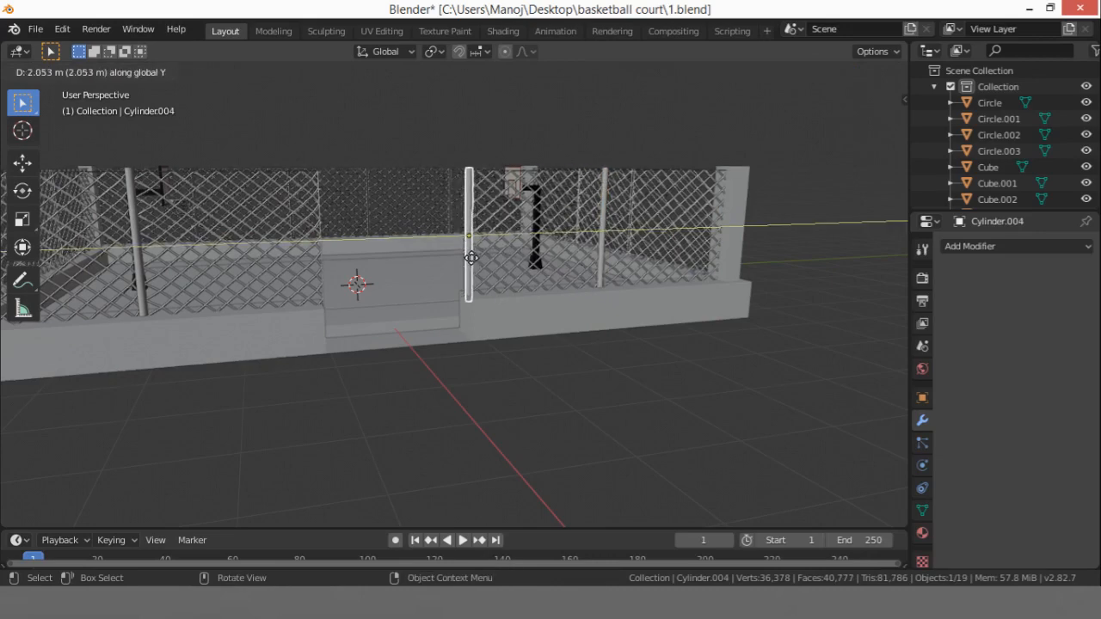
click(470, 258)
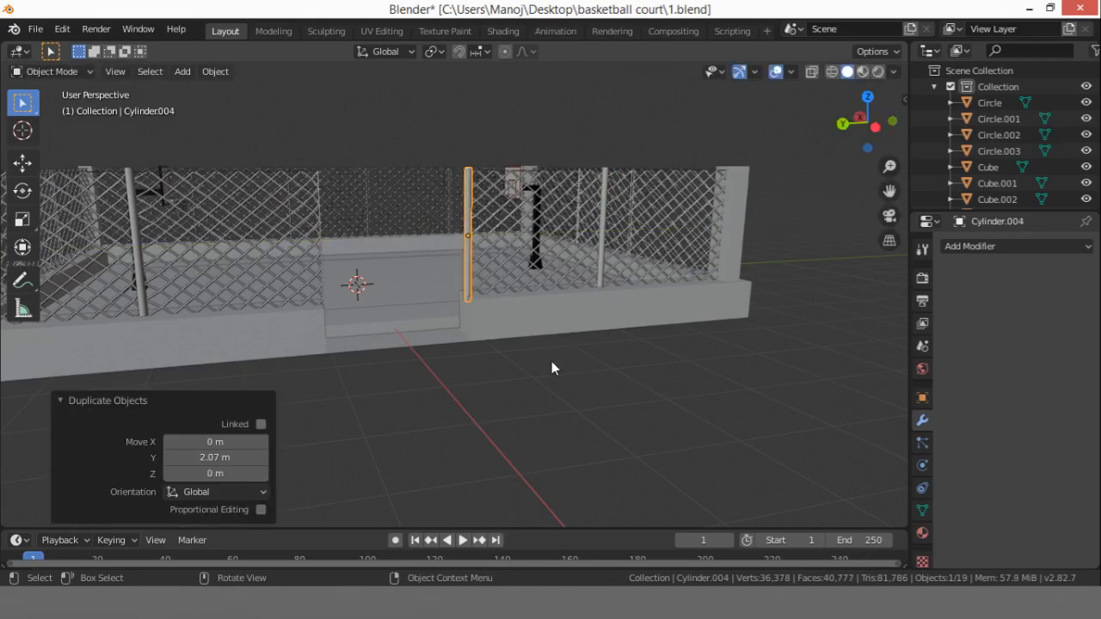
middle_drag(552, 361, 512, 344)
scroll(476, 273, up, 3)
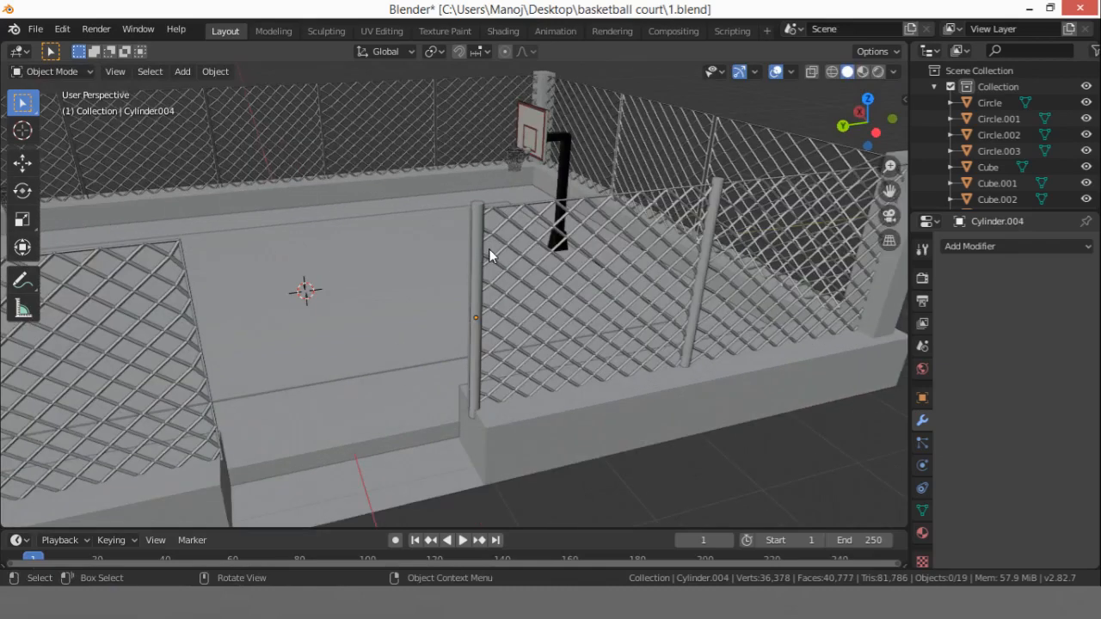
Step: Move the fence pole beside the entrance about -0.0923 m along Y, in from the mesh's edge
click(483, 269)
key(g)
key(y)
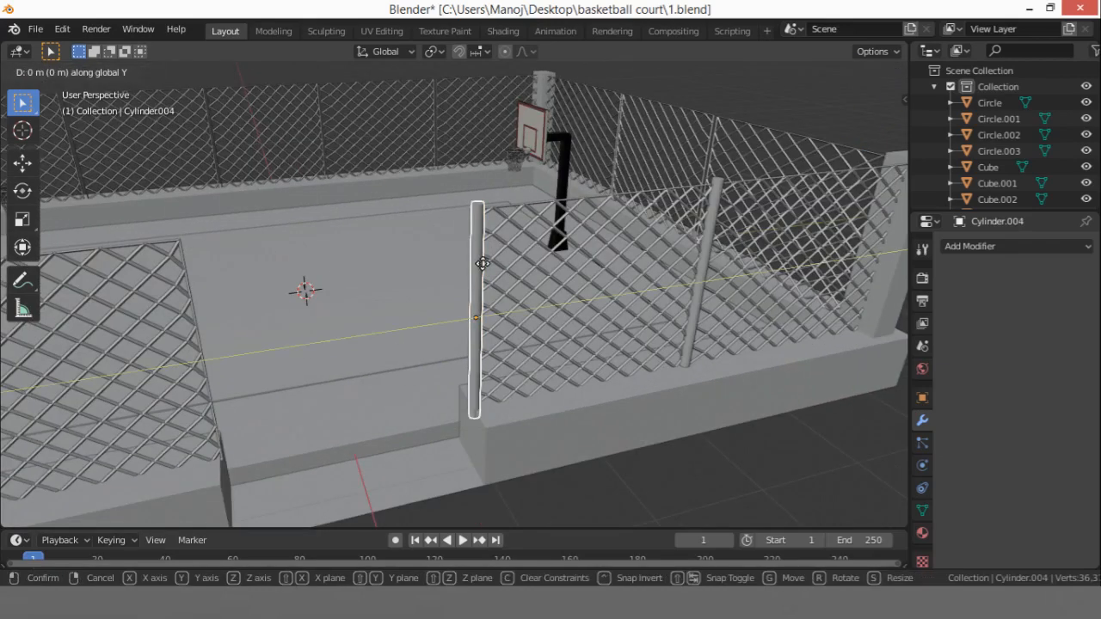
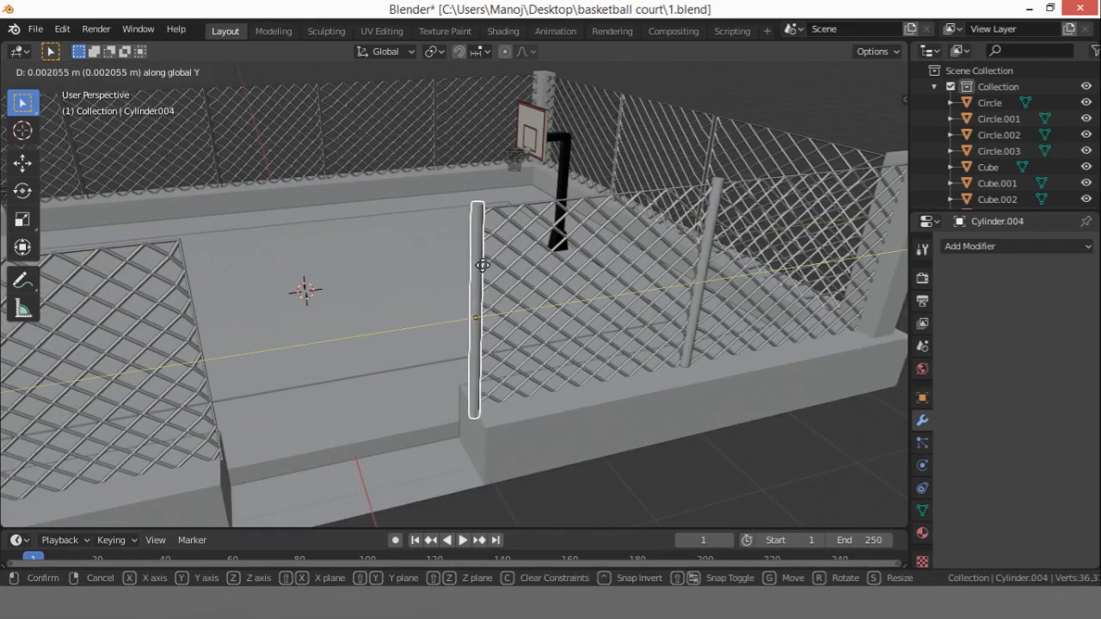
click(494, 268)
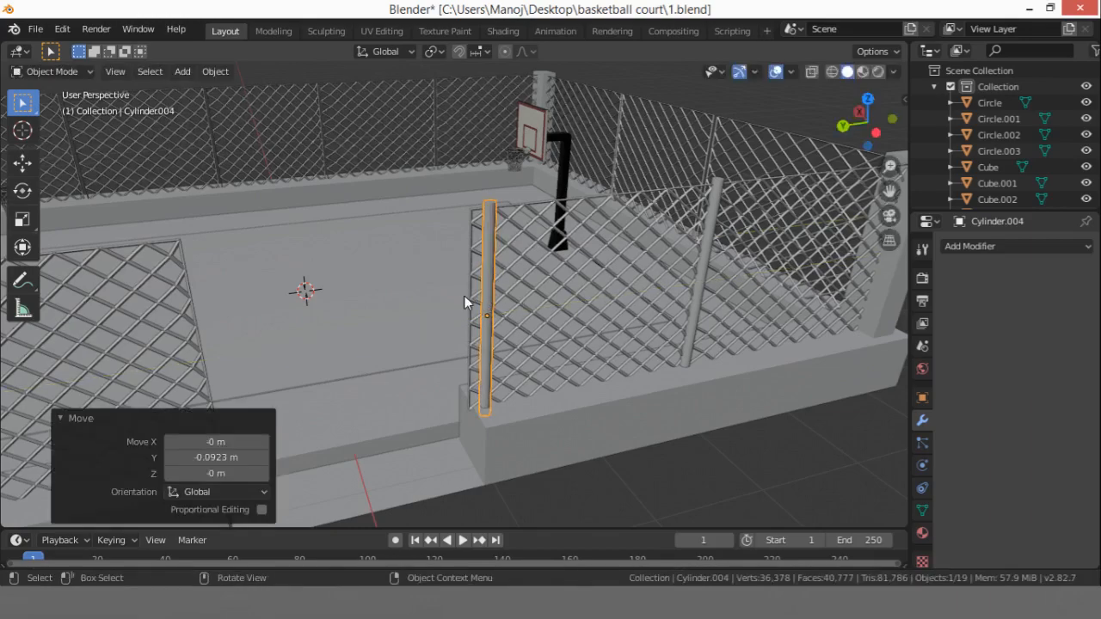
Step: Try to box-select the fence mesh faces between the pole and the entrance edge in Edit Mode
click(467, 292)
scroll(482, 275, up, 4)
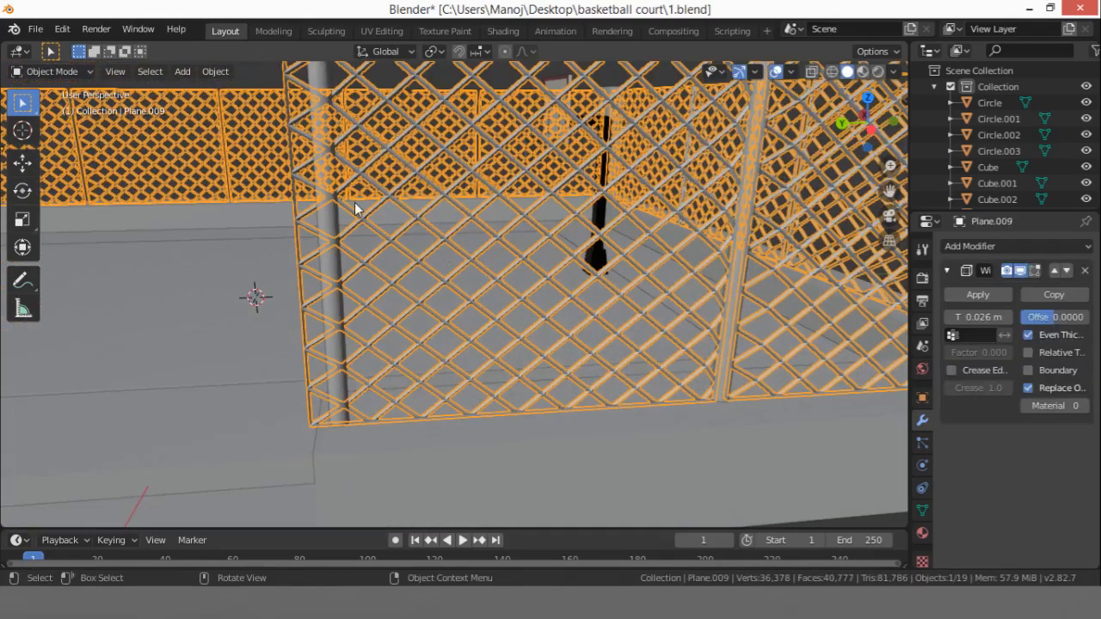
scroll(354, 202, down, 4)
key(Tab)
drag(313, 131, 341, 332)
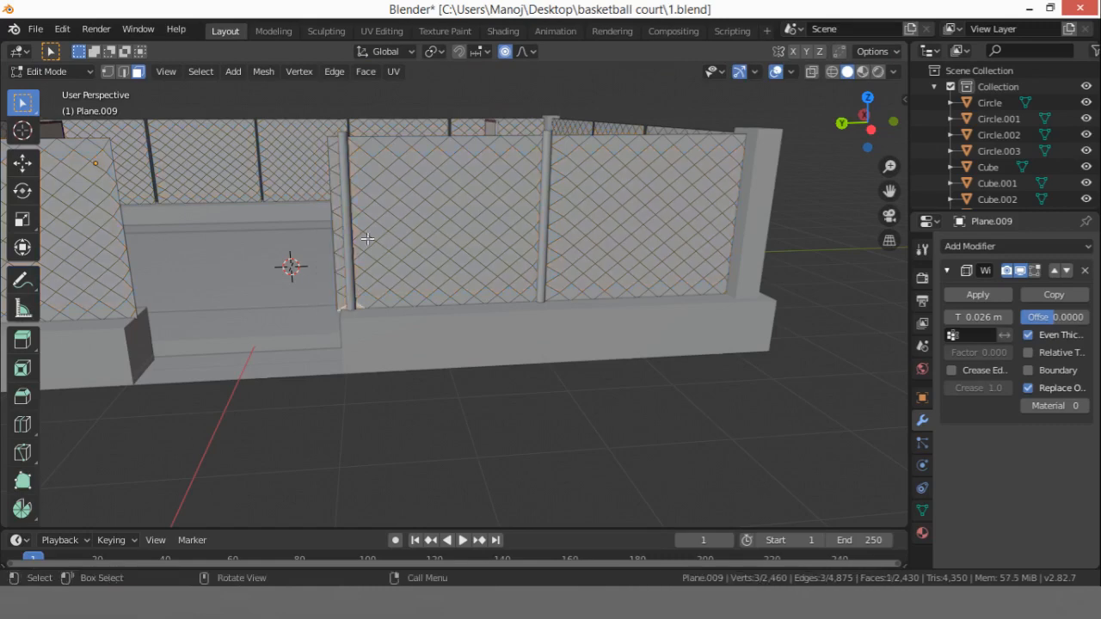
middle_drag(381, 168, 345, 164)
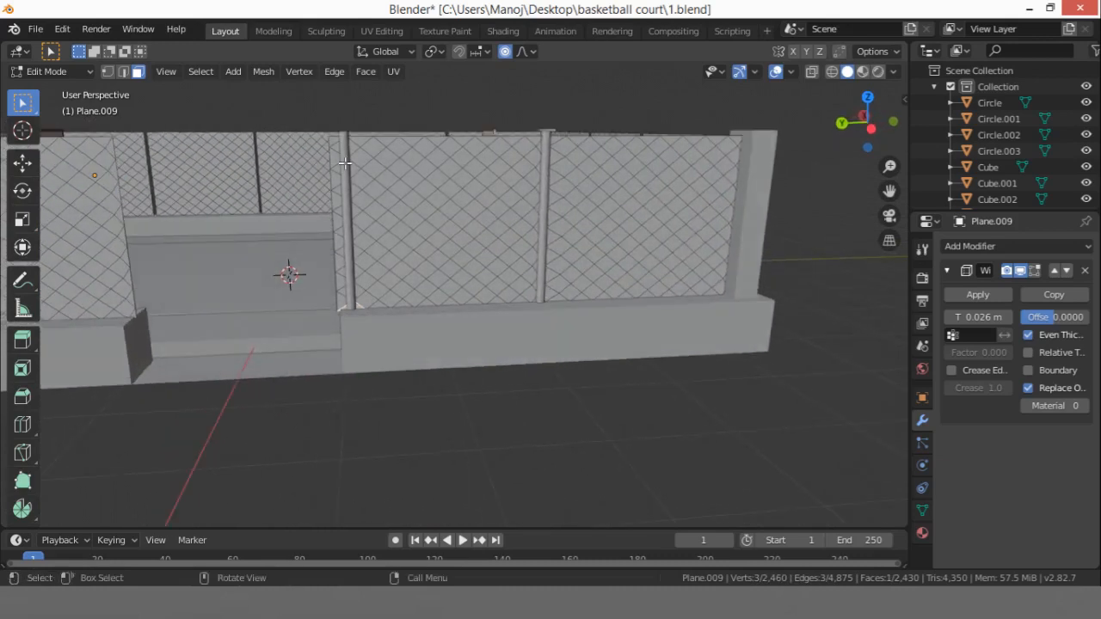
drag(334, 142, 358, 308)
click(376, 230)
key(b)
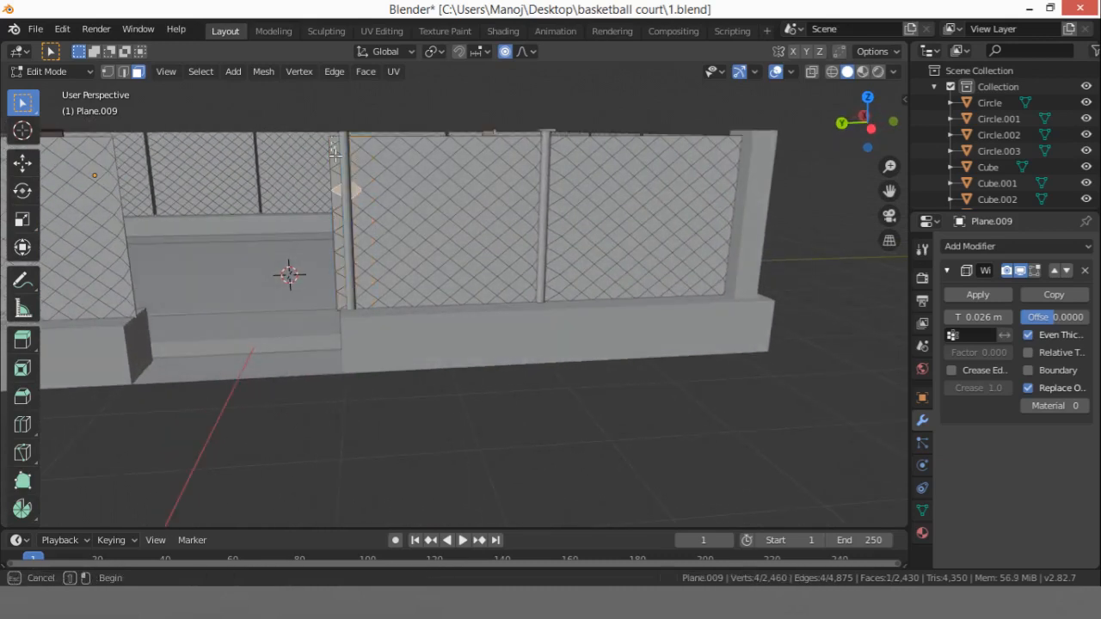
drag(343, 238, 343, 310)
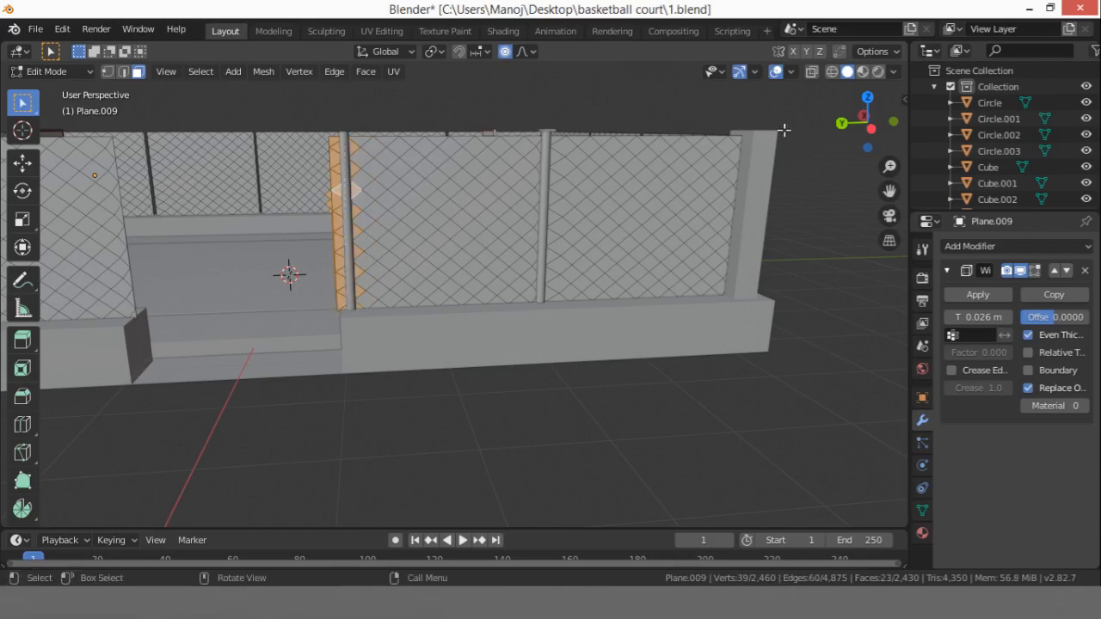
Step: Clear the selection and select a single mesh face at the entrance-side fence edge in the left orthographic view
click(860, 115)
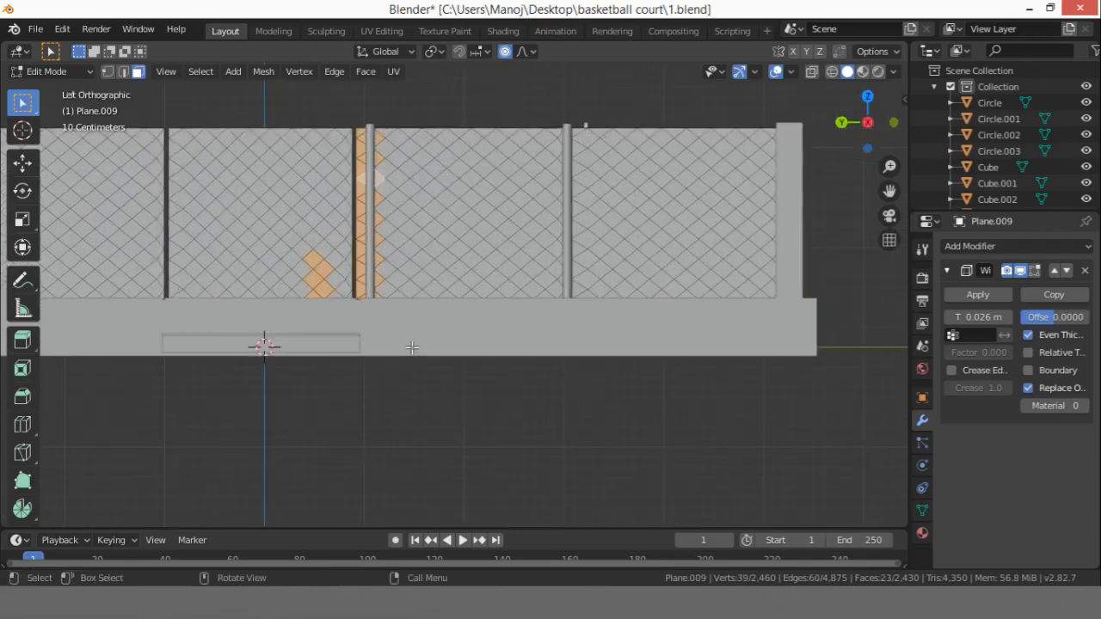
click(412, 348)
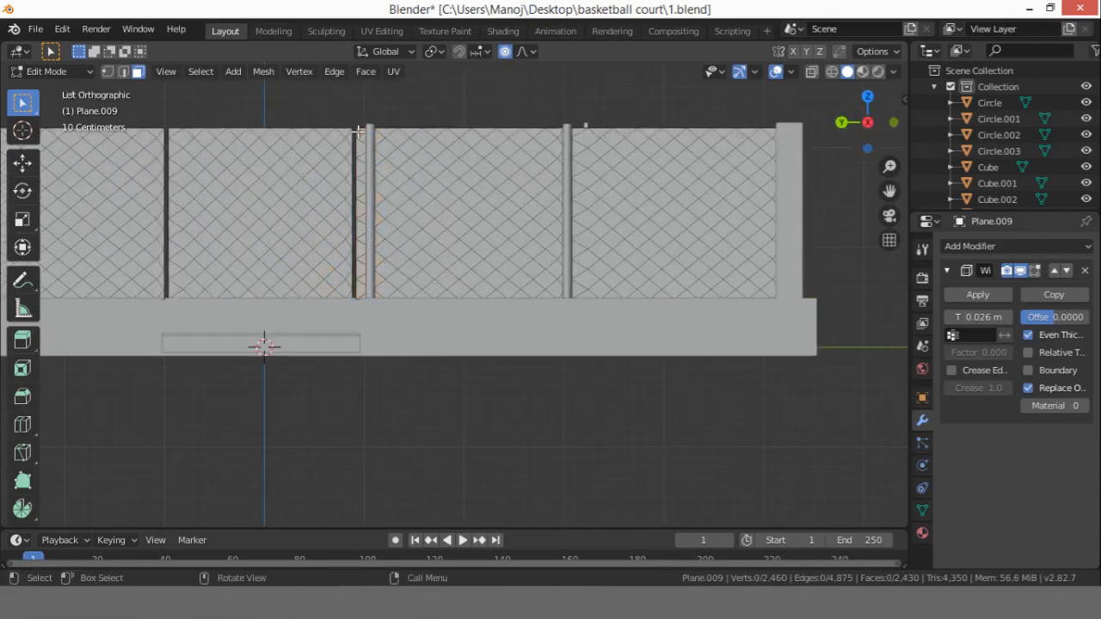
drag(359, 131, 365, 307)
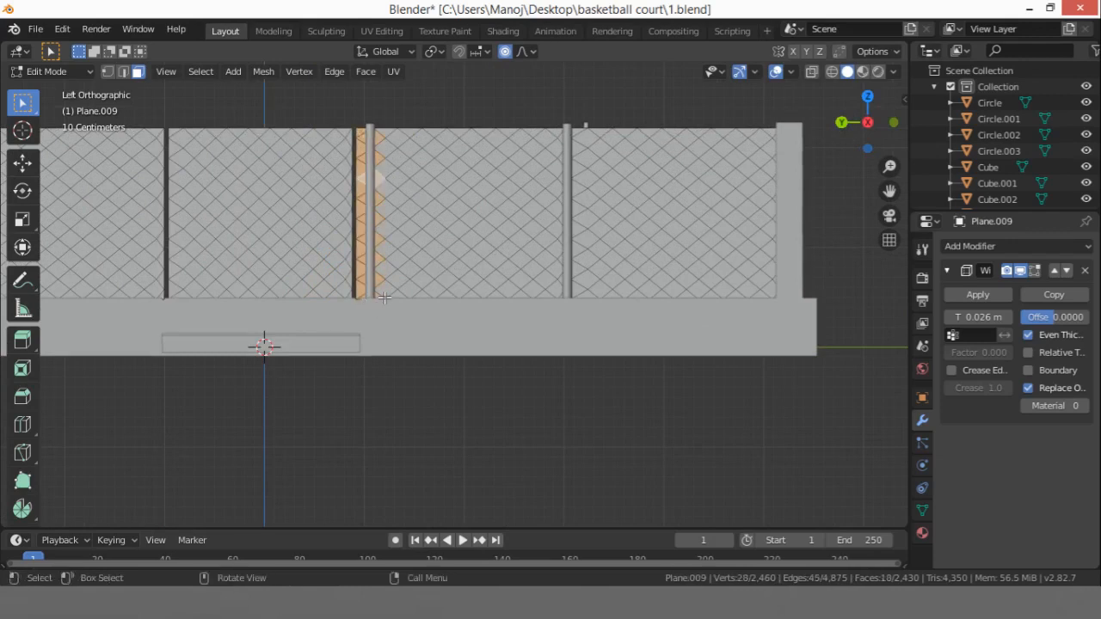
click(361, 235)
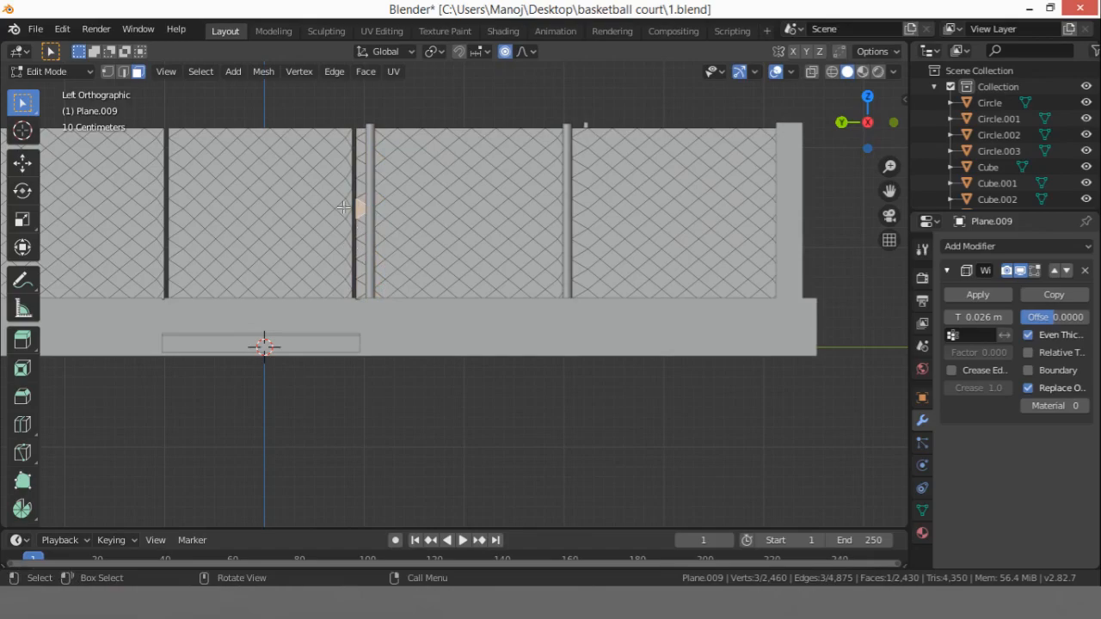
key(Tab)
middle_drag(387, 271, 427, 325)
scroll(378, 316, down, 5)
scroll(410, 336, up, 3)
scroll(410, 337, up, 1)
scroll(443, 157, up, 1)
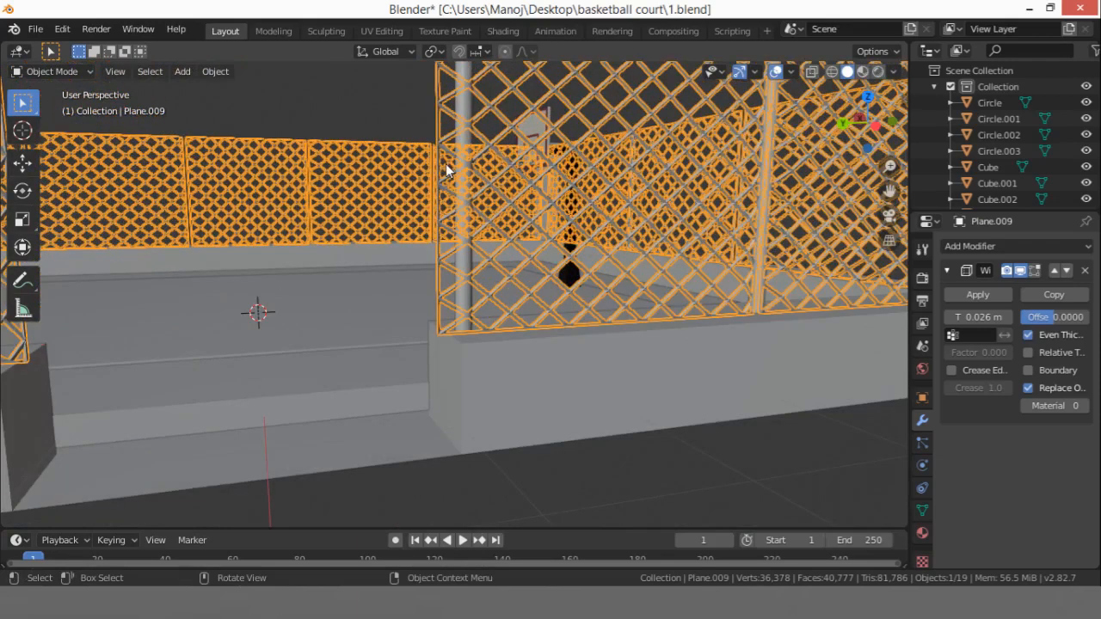
key(Tab)
middle_drag(454, 148, 448, 159)
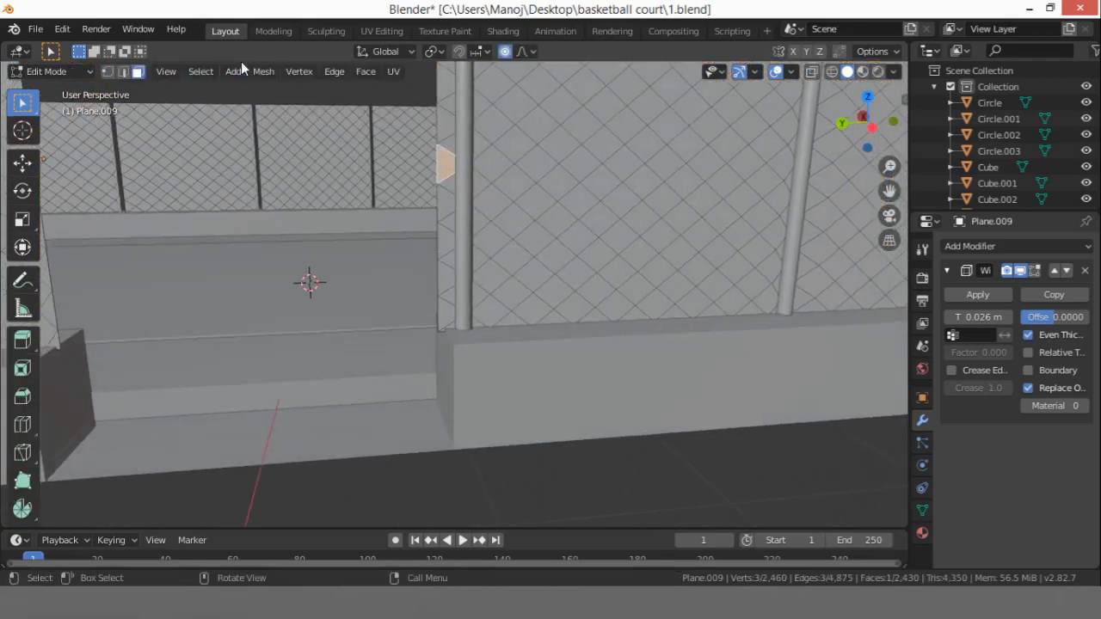
key(Tab)
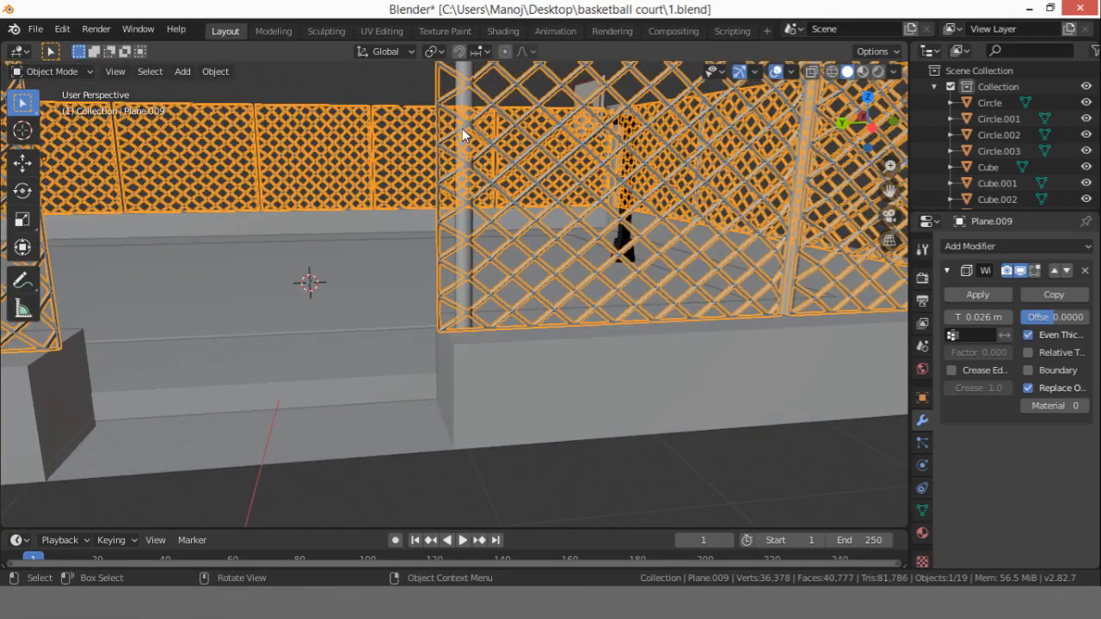
Step: Switch to vertex selection and return the wire mesh fence to Edit Mode
click(467, 124)
scroll(469, 125, down, 4)
middle_drag(469, 125, 464, 135)
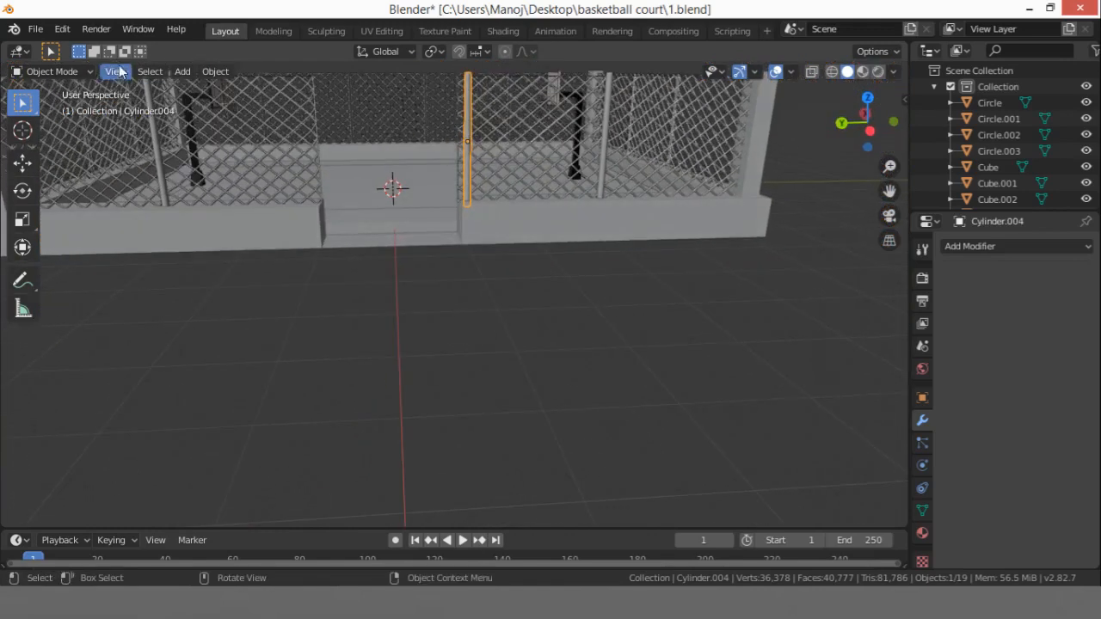
key(Tab)
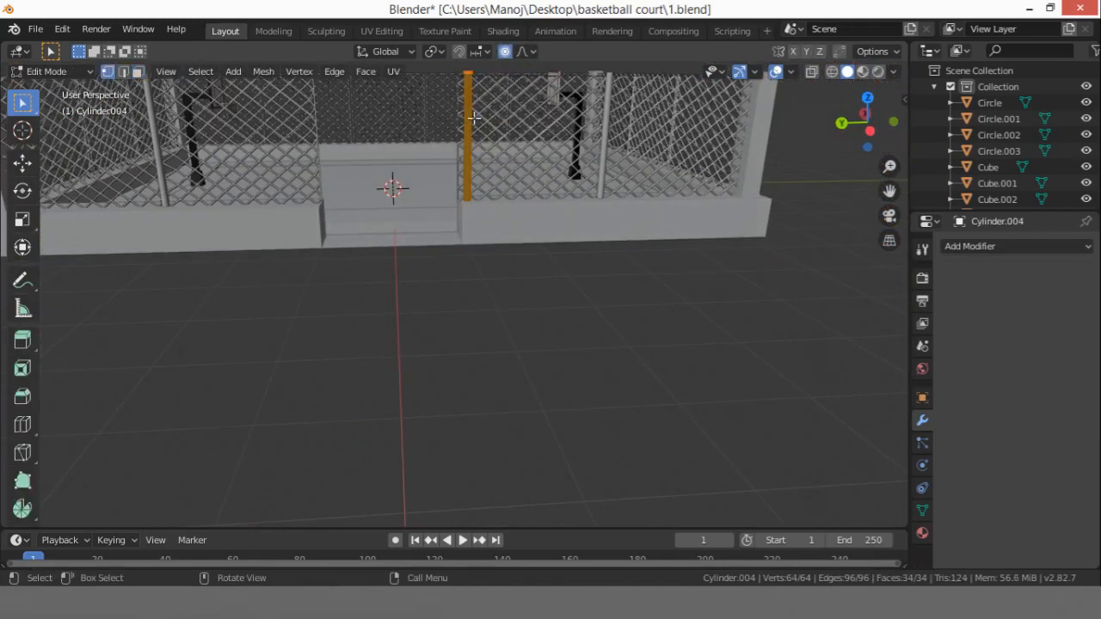
key(Tab)
click(474, 121)
key(Tab)
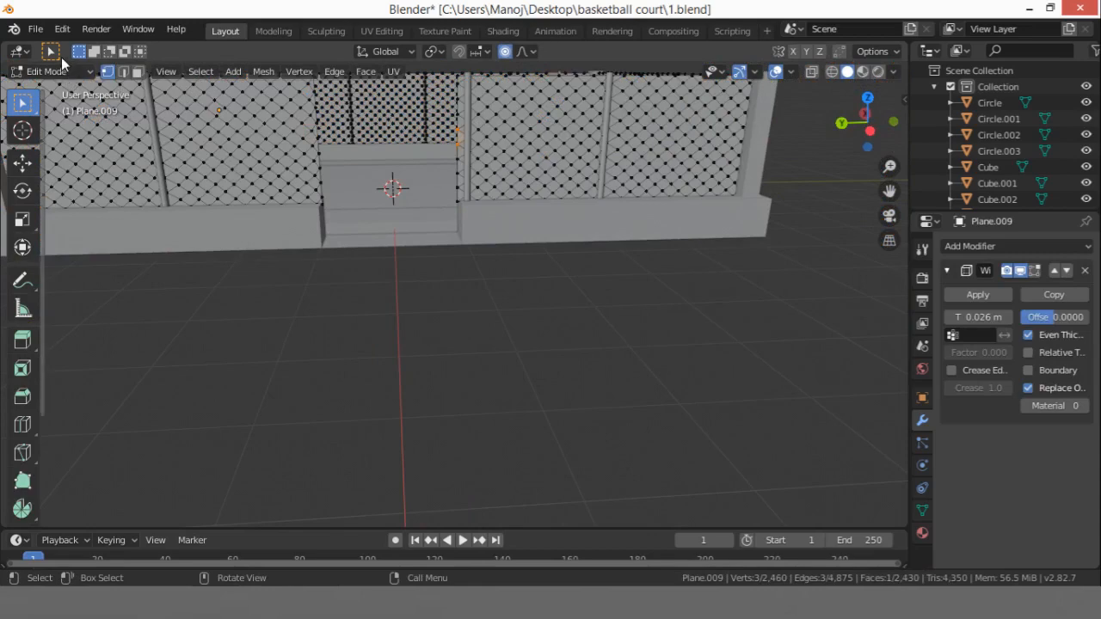
Step: Add the lower vertices along the fence's entrance-side edge, beside the pole, to the selection
click(867, 98)
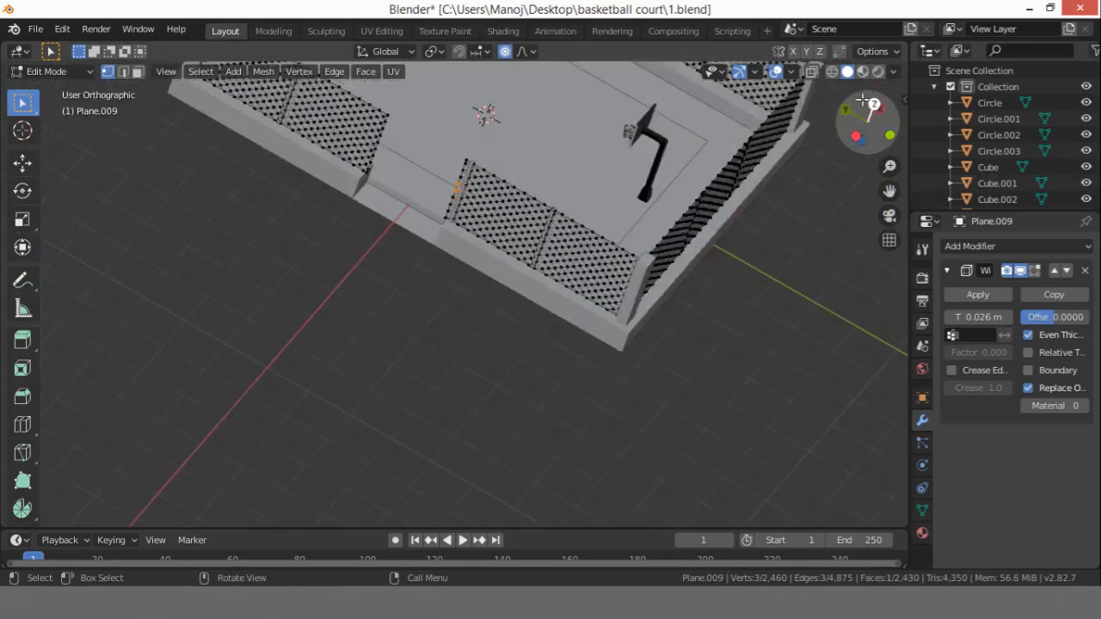
click(842, 123)
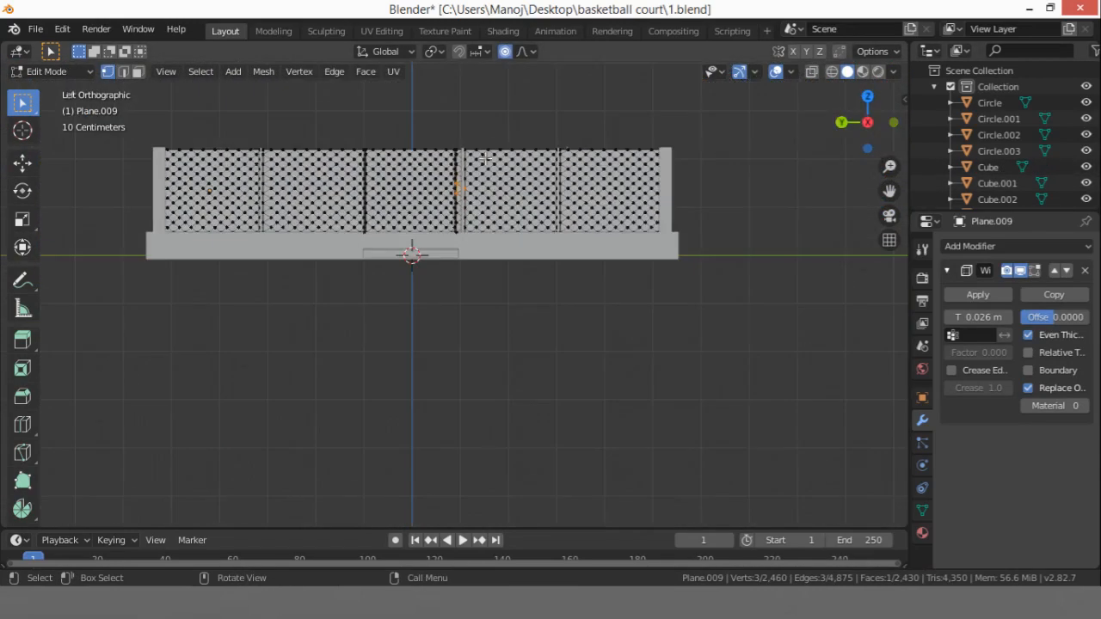
scroll(487, 164, up, 5)
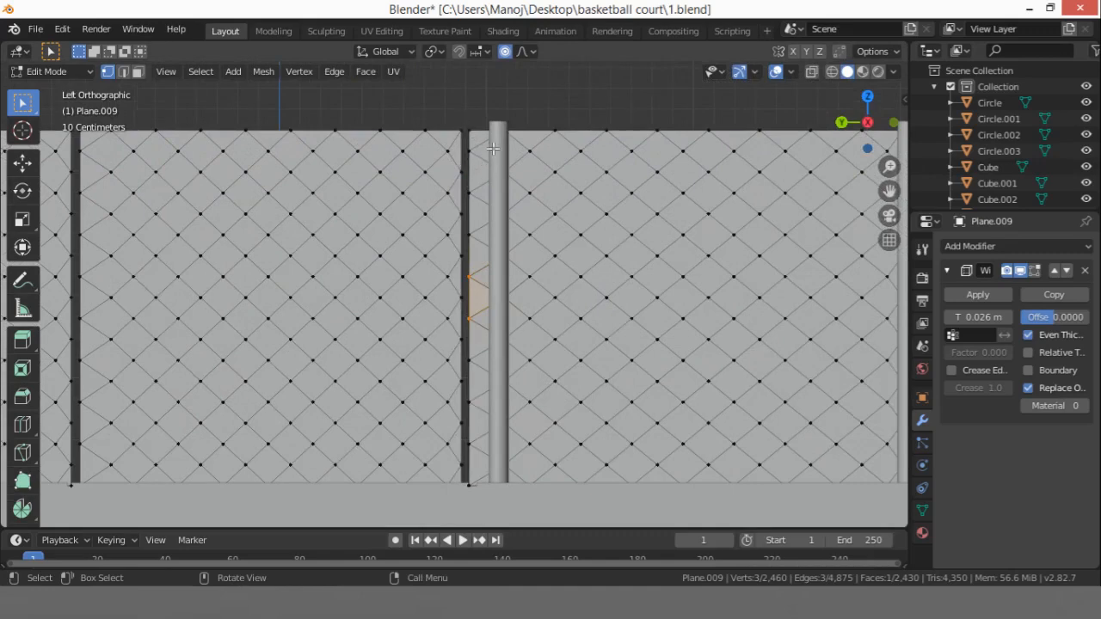
middle_drag(493, 149, 579, 183)
middle_drag(681, 210, 715, 192)
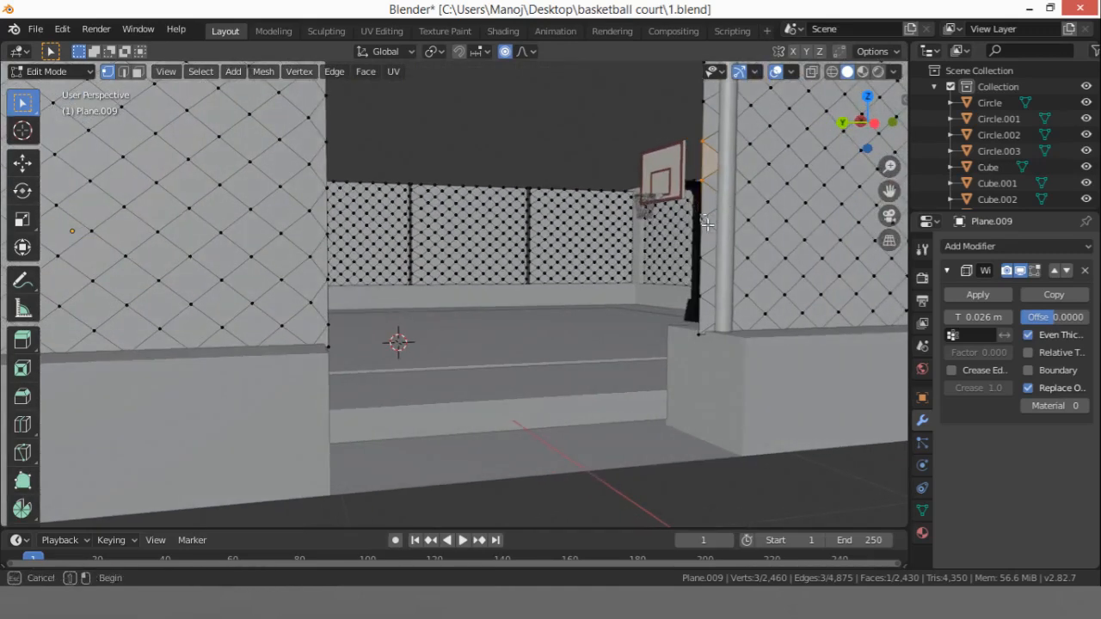
shift+click(704, 219)
shift+click(698, 259)
shift+click(697, 304)
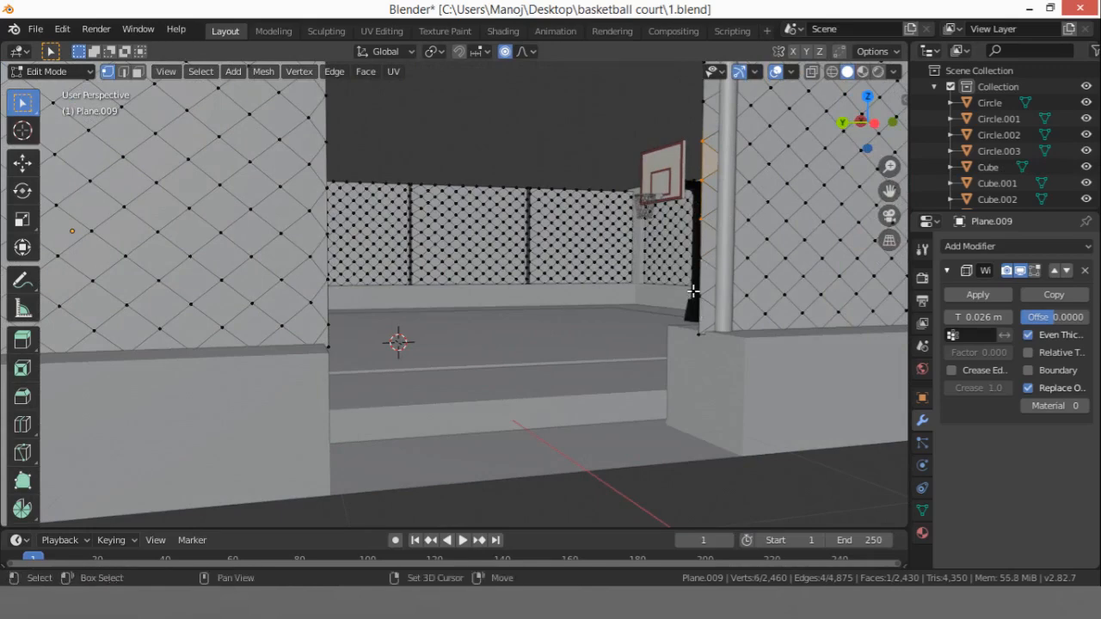
shift+click(701, 310)
shift+click(704, 299)
shift+click(706, 296)
shift+click(705, 295)
shift+click(699, 332)
Step: Add the edge's upper vertices to the selection and deselect the stray vertices on the far fence
drag(892, 193, 876, 320)
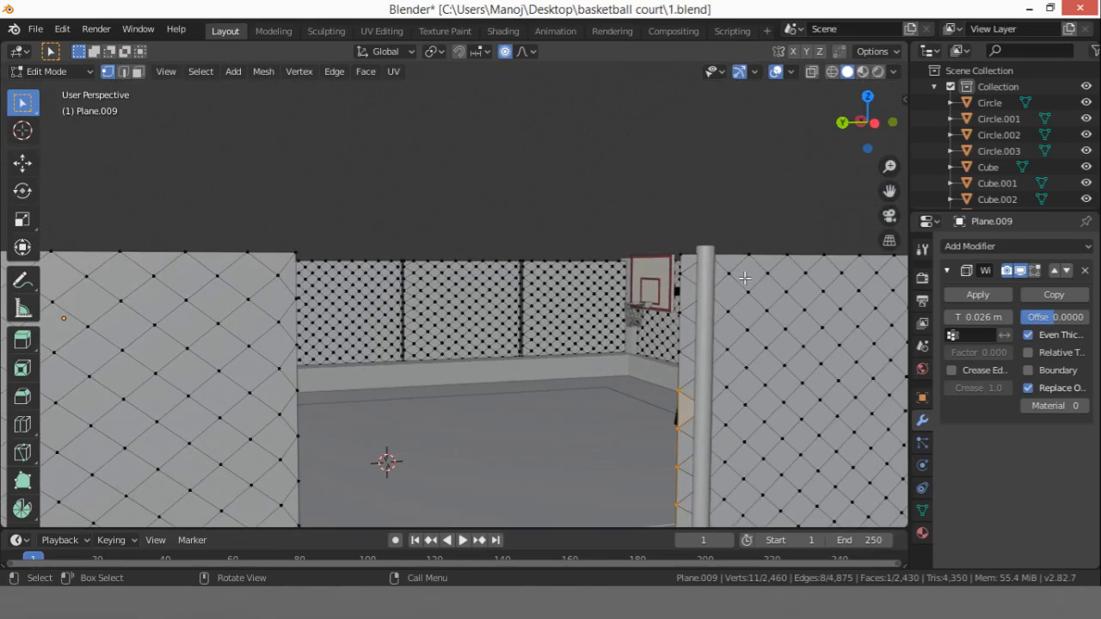
shift+click(686, 348)
shift+click(688, 326)
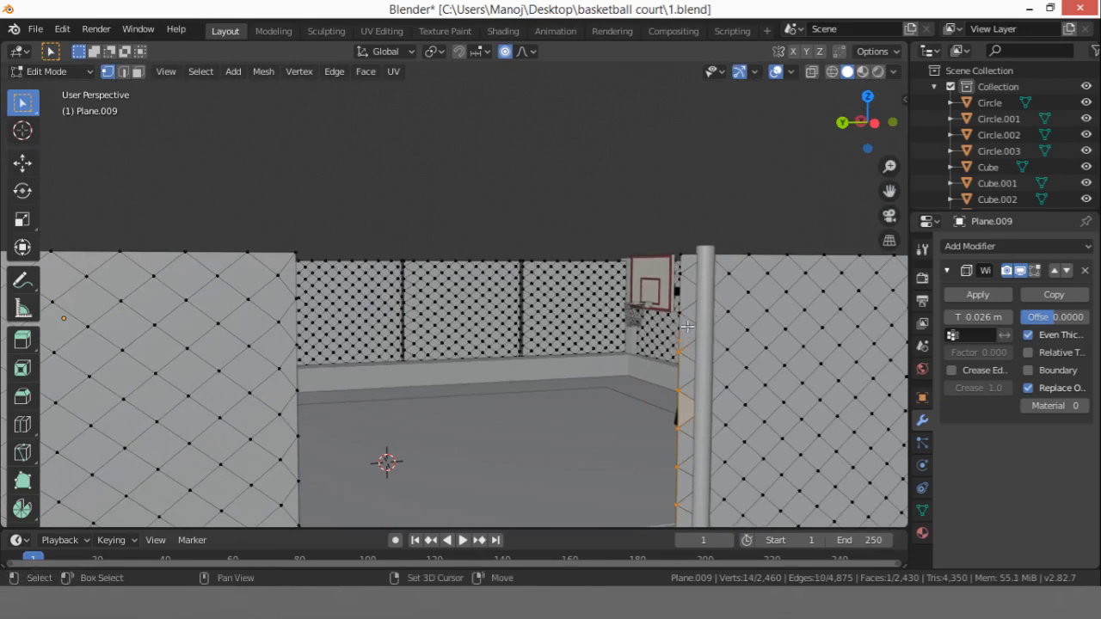
shift+drag(678, 313, 687, 322)
shift+drag(678, 272, 686, 280)
shift+click(680, 256)
middle_drag(710, 291, 722, 294)
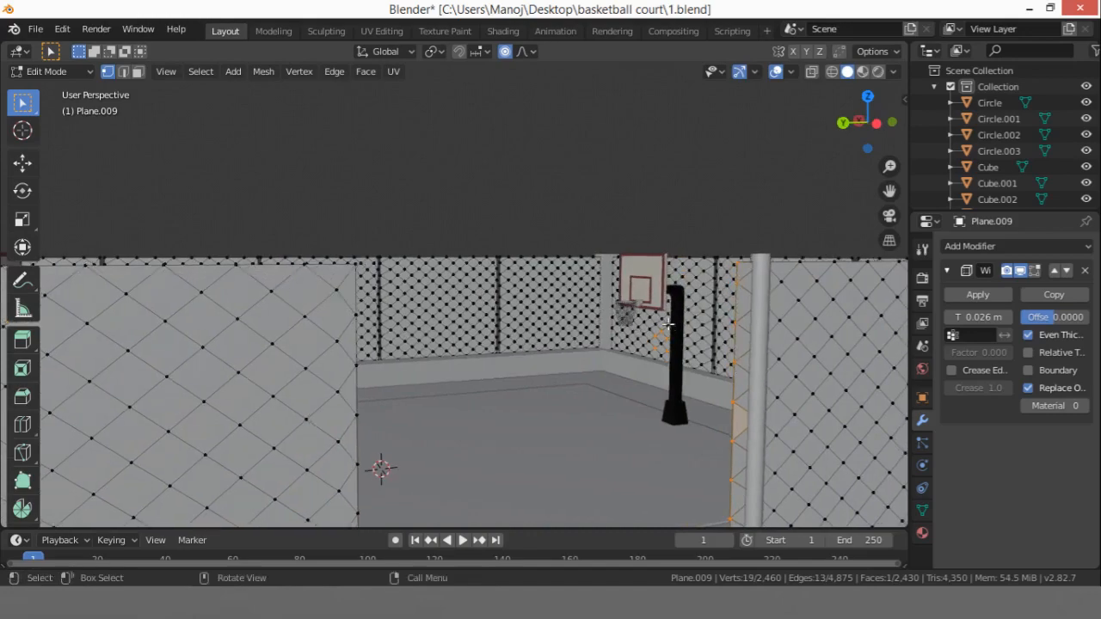
ctrl+drag(591, 234, 686, 385)
middle_drag(809, 435, 688, 364)
key(g)
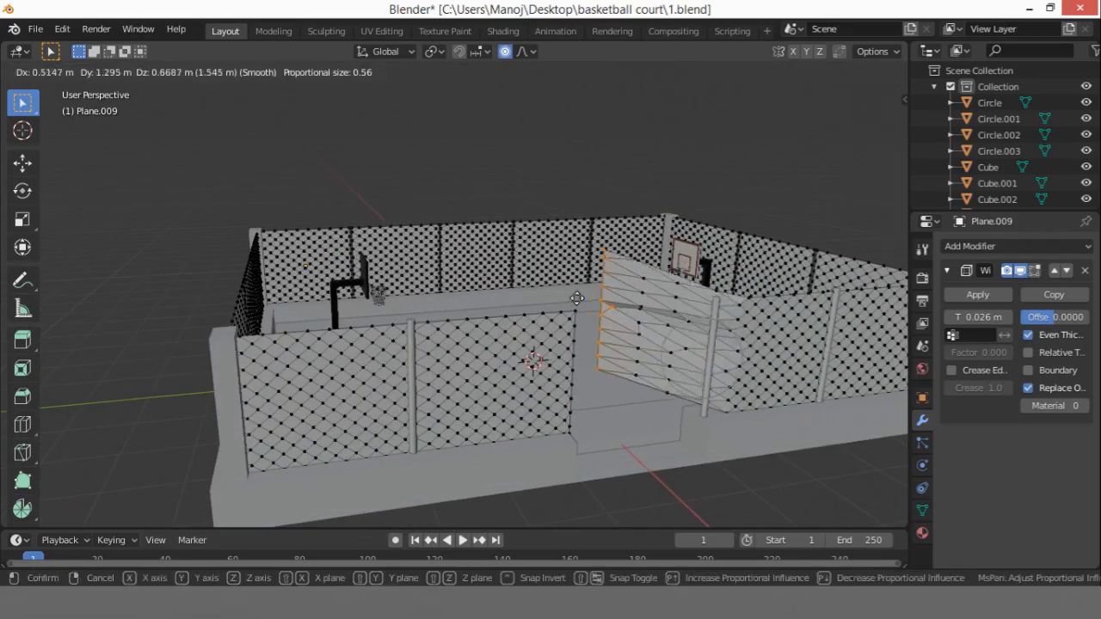
right_click(688, 230)
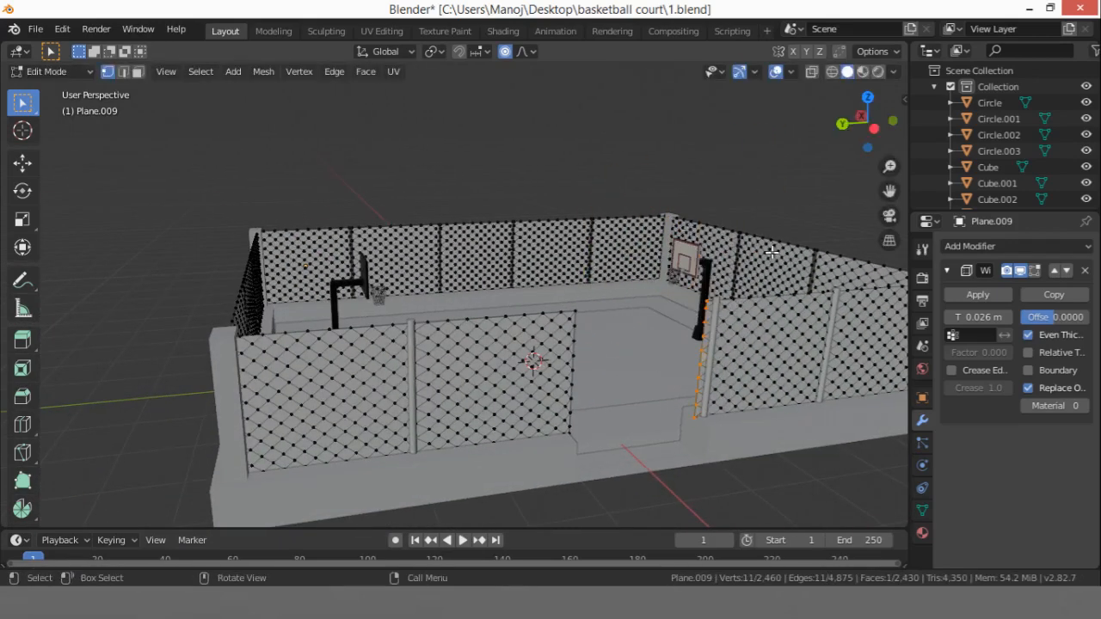
click(875, 129)
scroll(656, 316, up, 6)
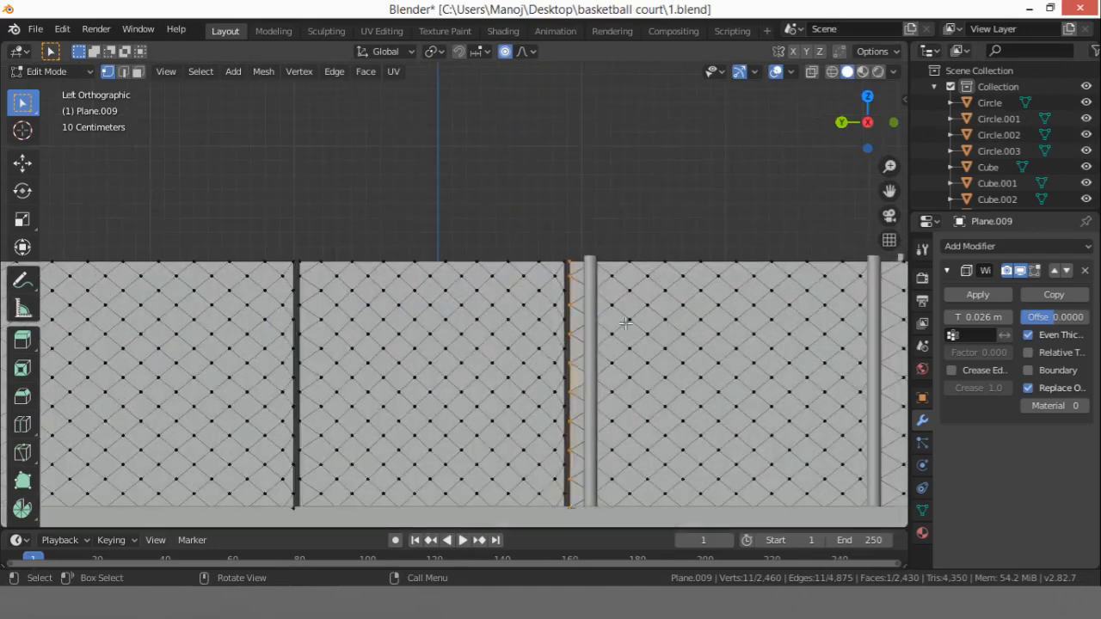
scroll(626, 323, up, 1)
key(g)
key(y)
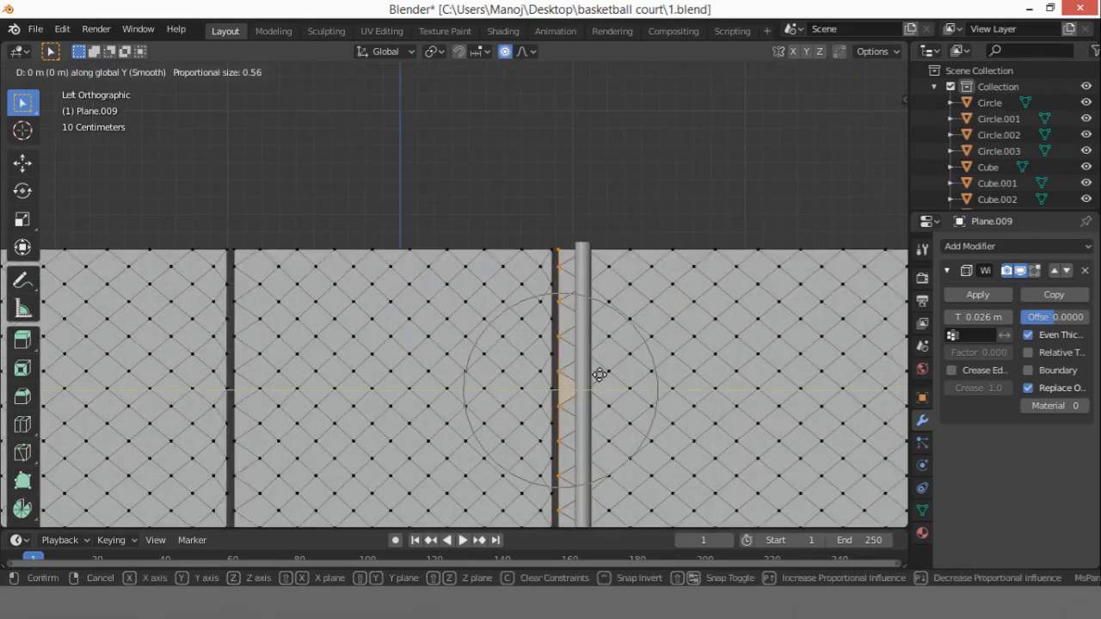
right_click(600, 375)
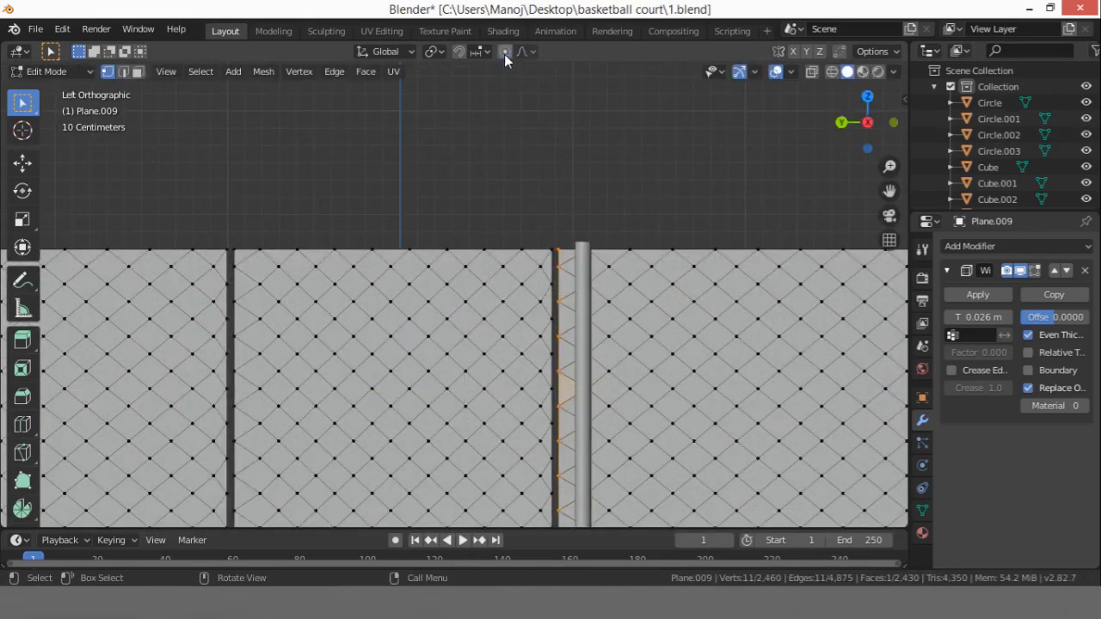
Step: Turn off proportional editing, move the selected edge vertices about -0.107 m along Y toward the pole, and return to Object Mode
key(g)
key(y)
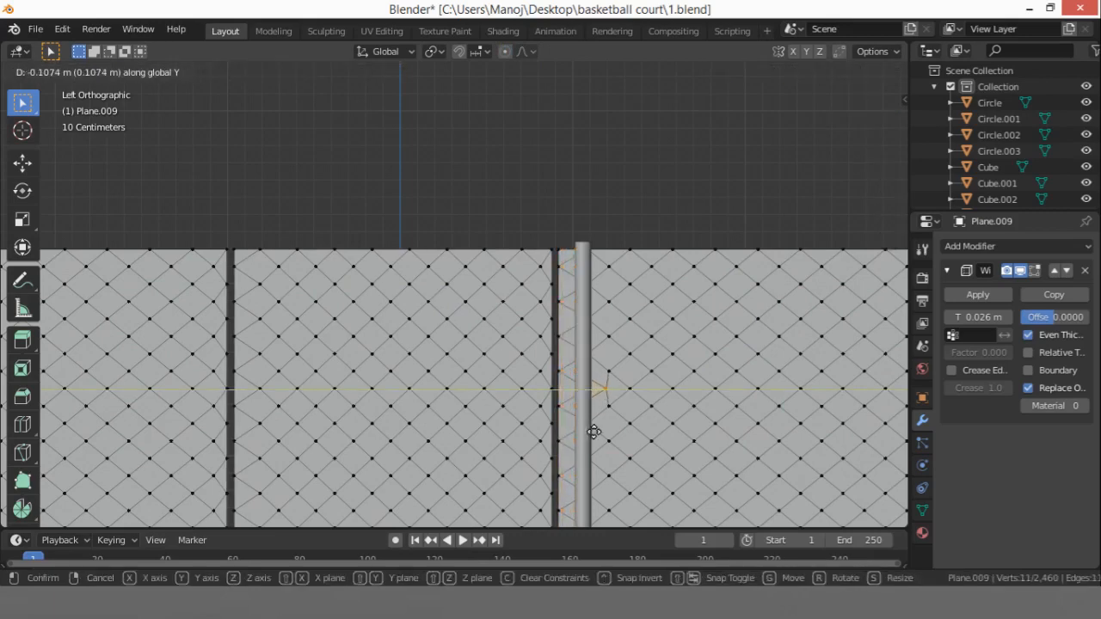
click(594, 432)
key(Tab)
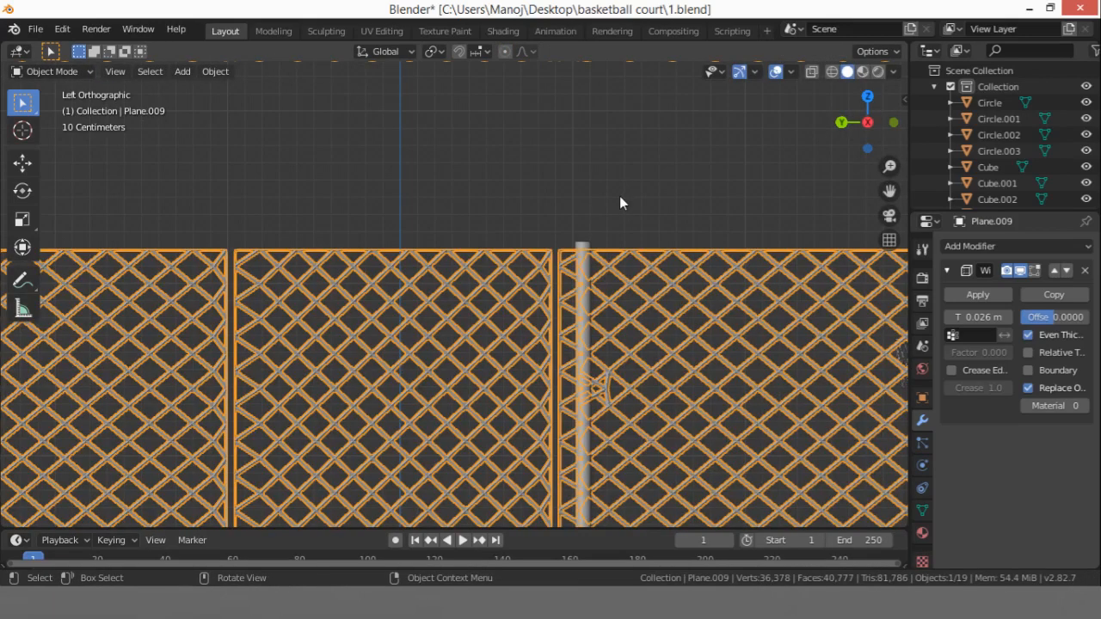
click(619, 196)
scroll(619, 196, down, 4)
middle_drag(637, 239, 684, 258)
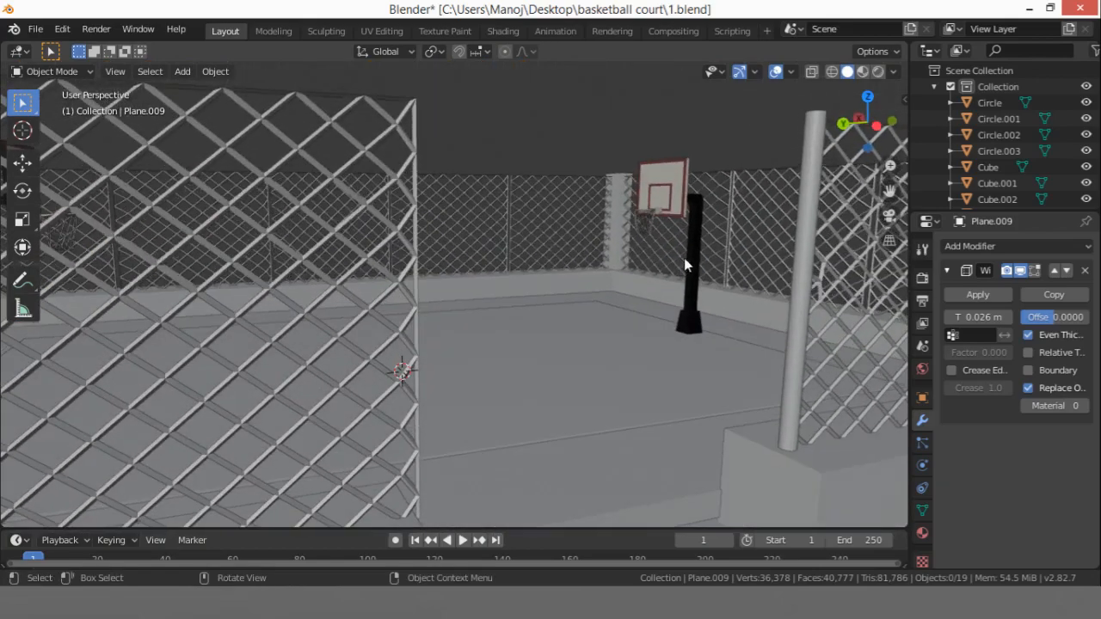
scroll(688, 265, down, 3)
scroll(702, 273, down, 3)
middle_drag(635, 290, 582, 294)
scroll(582, 294, up, 3)
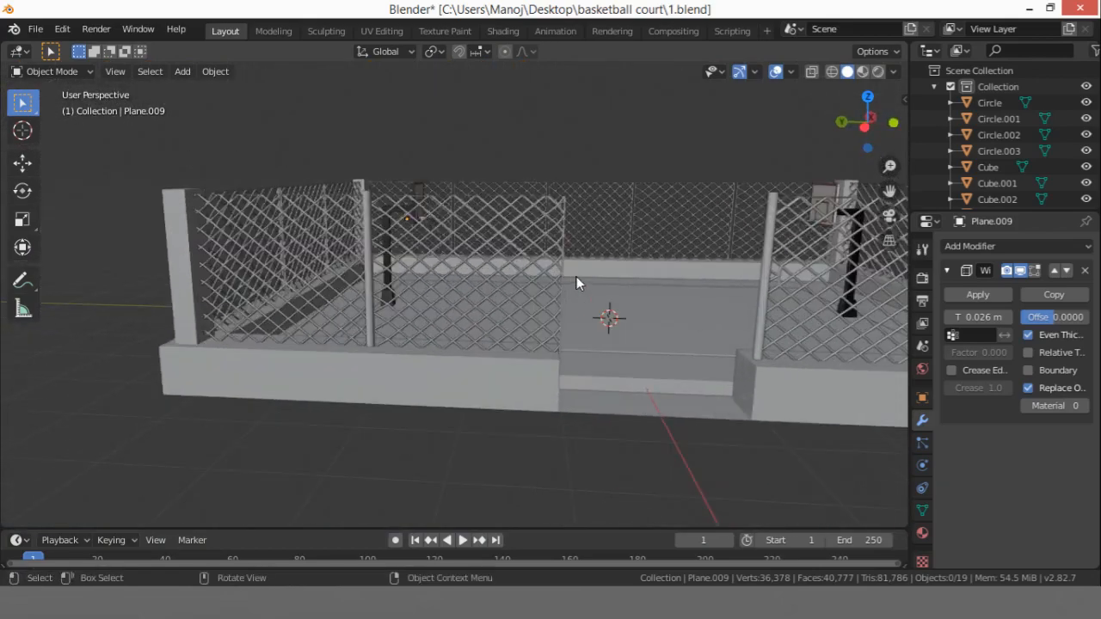
Step: Put the wire mesh fence in Edit Mode and select the vertices along its other entrance-side edge, which has no pole
click(769, 293)
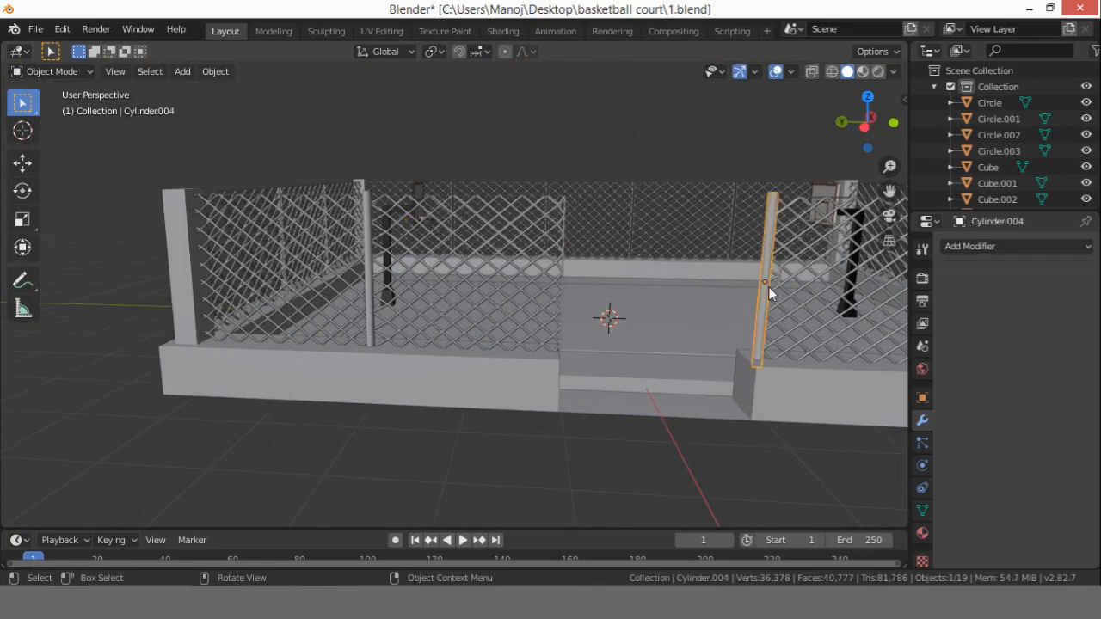
click(562, 245)
key(Tab)
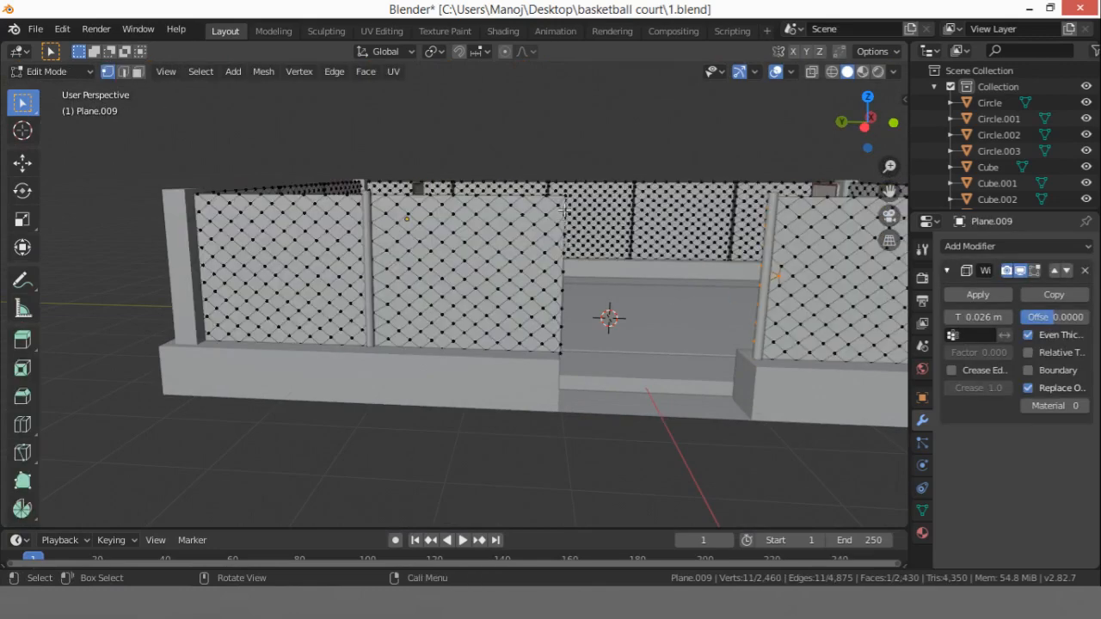
middle_drag(604, 246, 564, 245)
scroll(565, 228, up, 6)
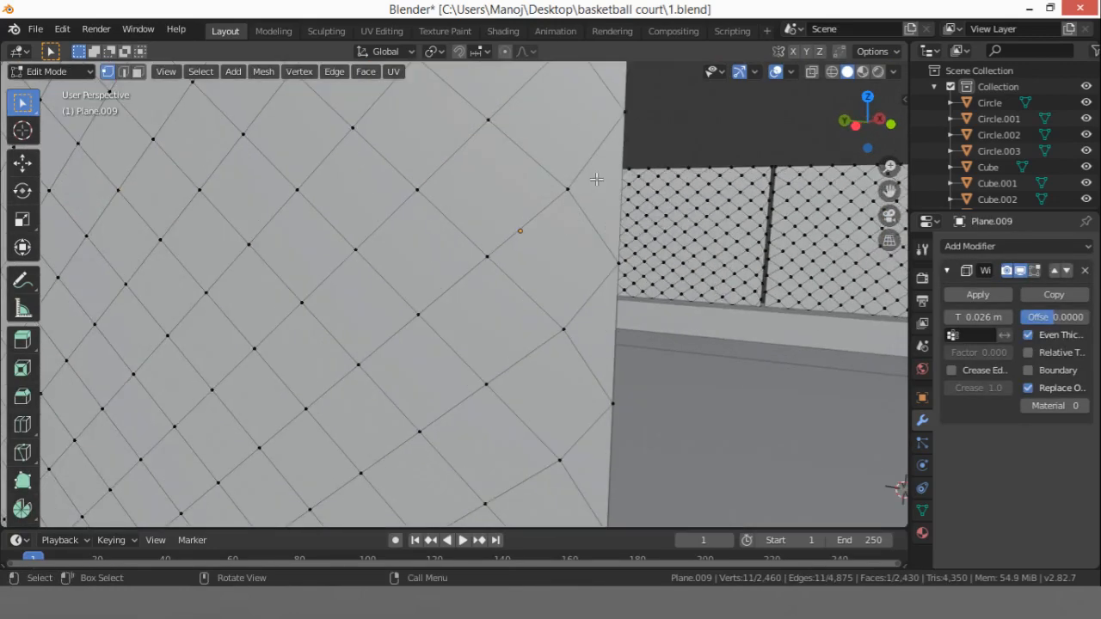
scroll(611, 129, down, 5)
drag(609, 76, 588, 476)
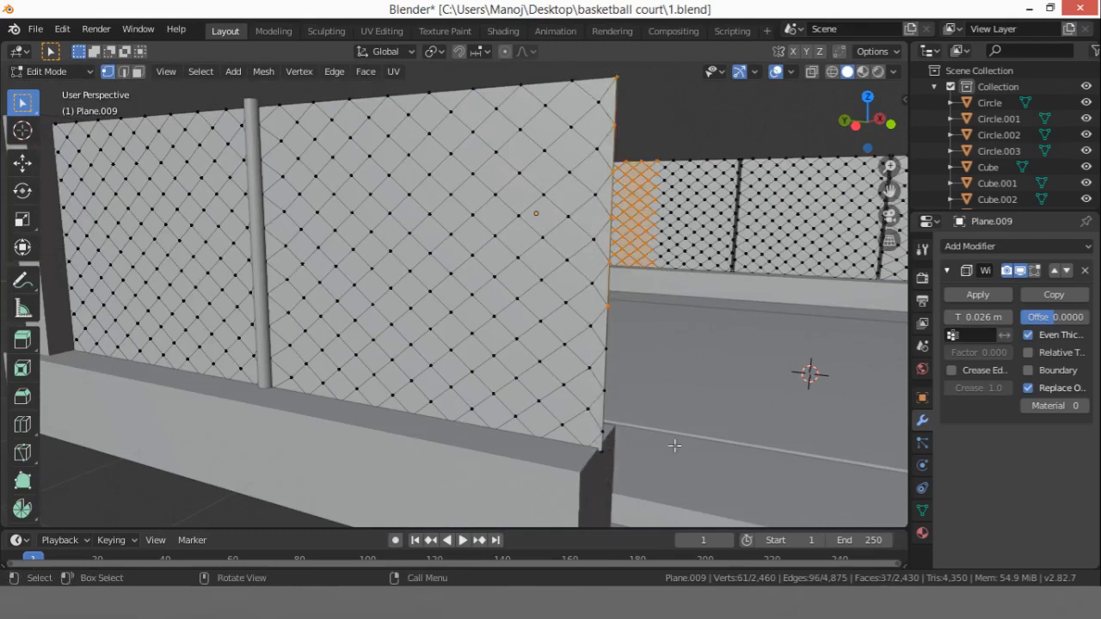
click(623, 131)
shift+click(606, 76)
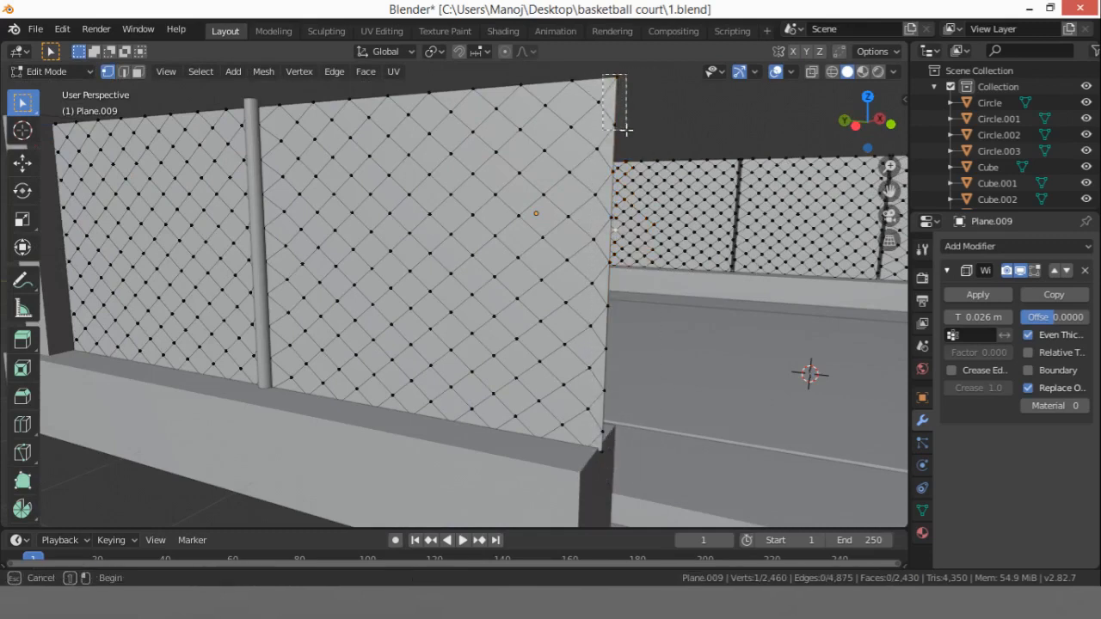
shift+drag(602, 166, 637, 456)
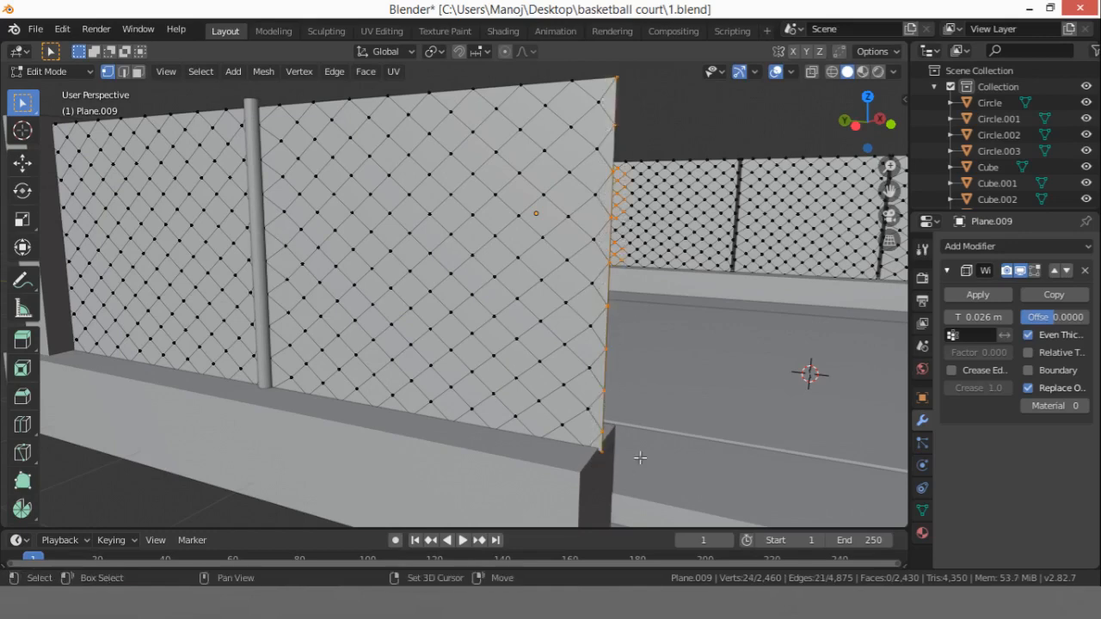
Step: Deselect the stray vertices on the far fence so only the entrance-edge vertices are selected
scroll(700, 300, down, 4)
mouse_move(700, 300)
middle_down()
mouse_move(690, 324)
mouse_move(707, 306)
middle_up()
ctrl+drag(646, 155, 710, 260)
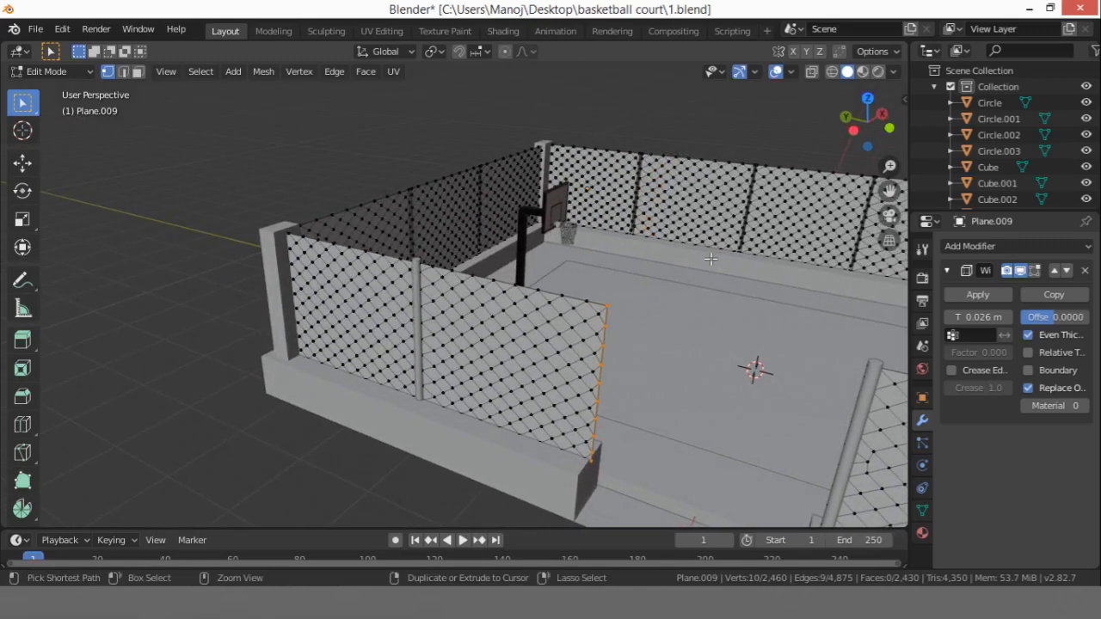
ctrl+drag(575, 179, 605, 211)
key(g)
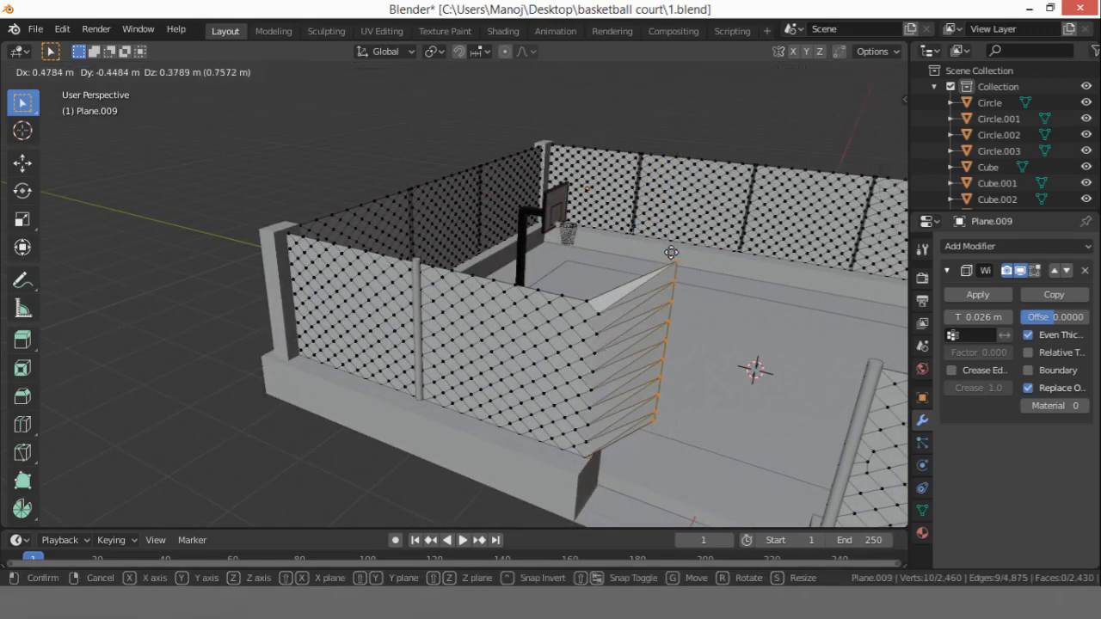
right_click(679, 244)
click(856, 129)
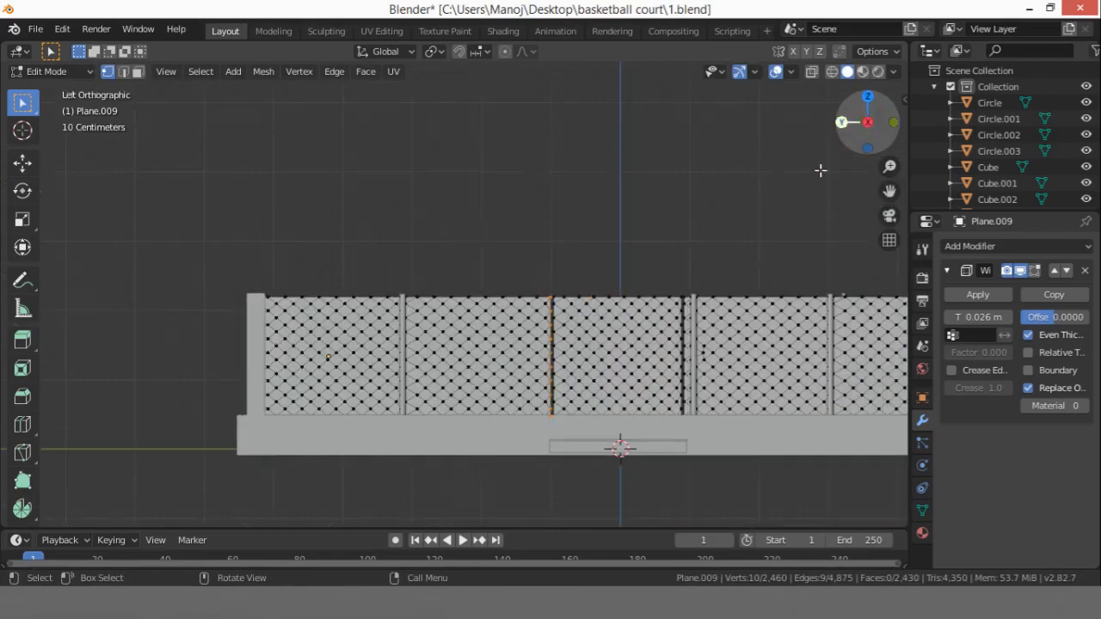
scroll(454, 436, up, 2)
scroll(556, 393, down, 3)
scroll(563, 445, up, 4)
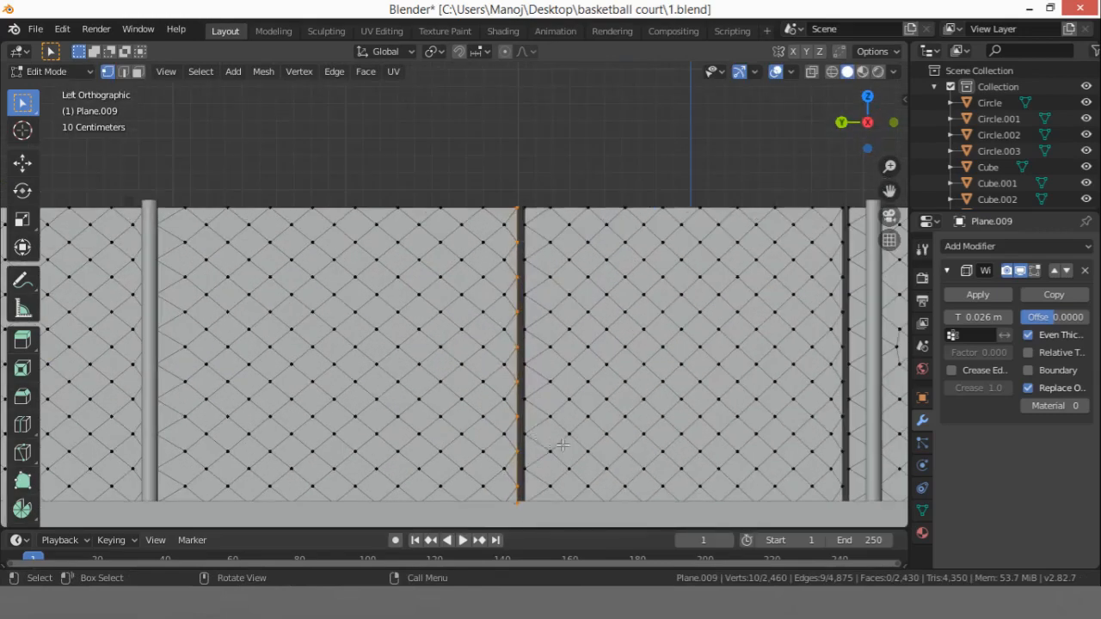
scroll(587, 412, down, 2)
middle_drag(648, 302, 637, 321)
scroll(637, 321, down, 5)
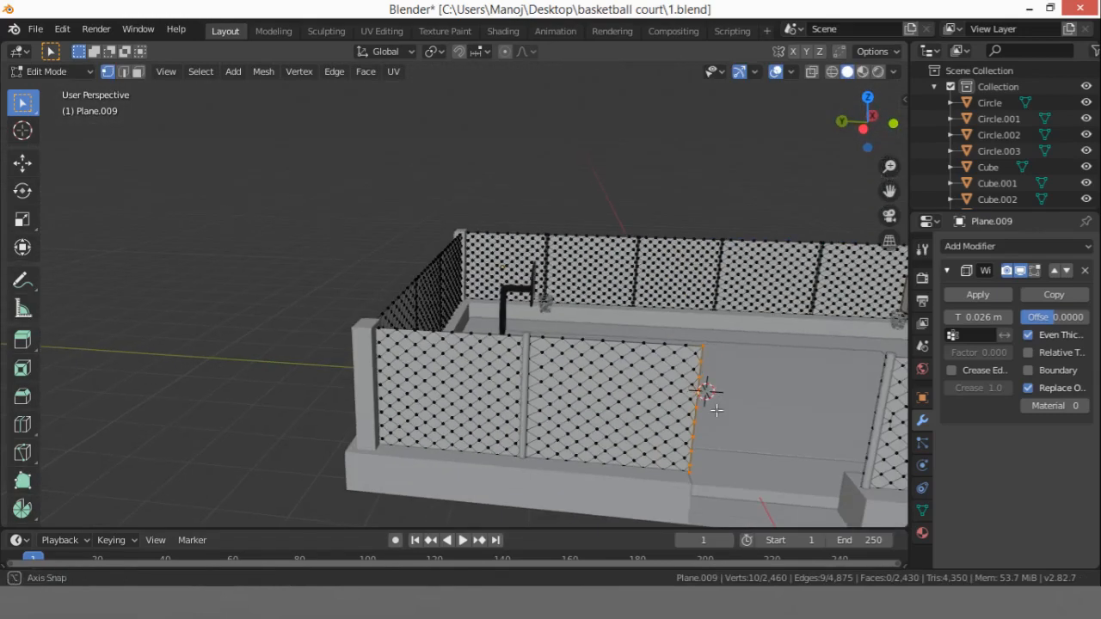
Step: Move the selected entrance-edge vertices slightly along Y, return to Object Mode and deselect the fence
key(g)
key(y)
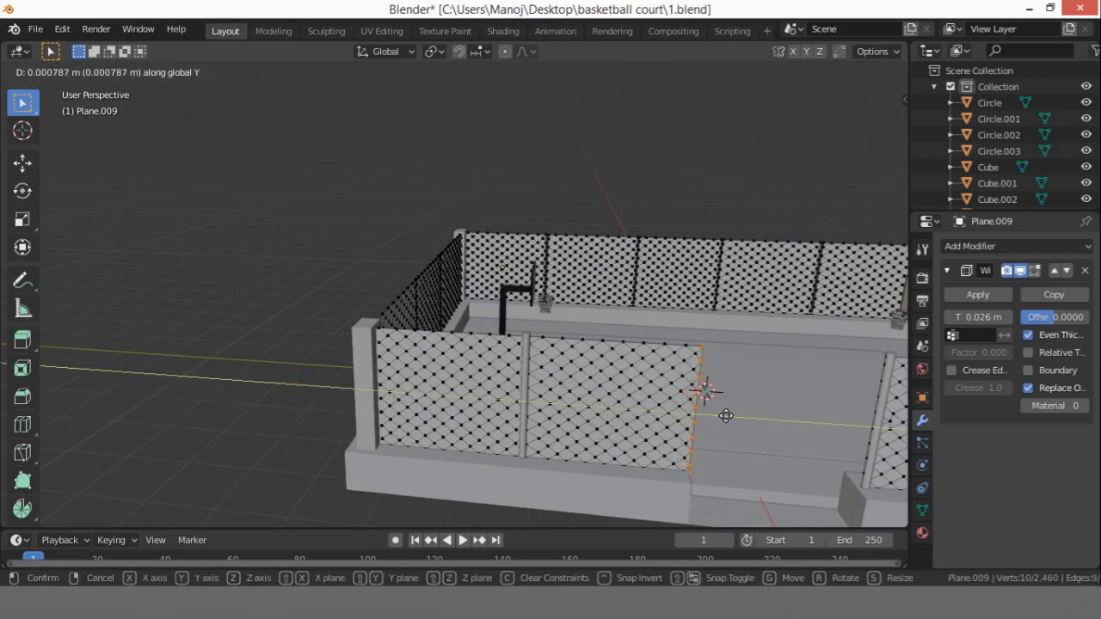
click(721, 416)
key(Tab)
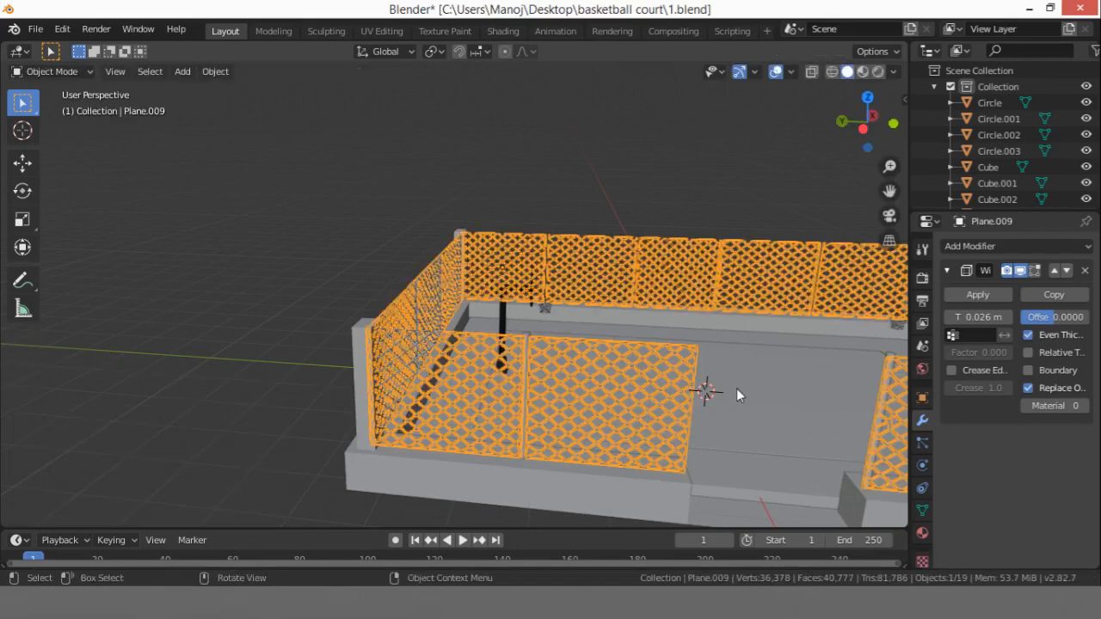
click(759, 357)
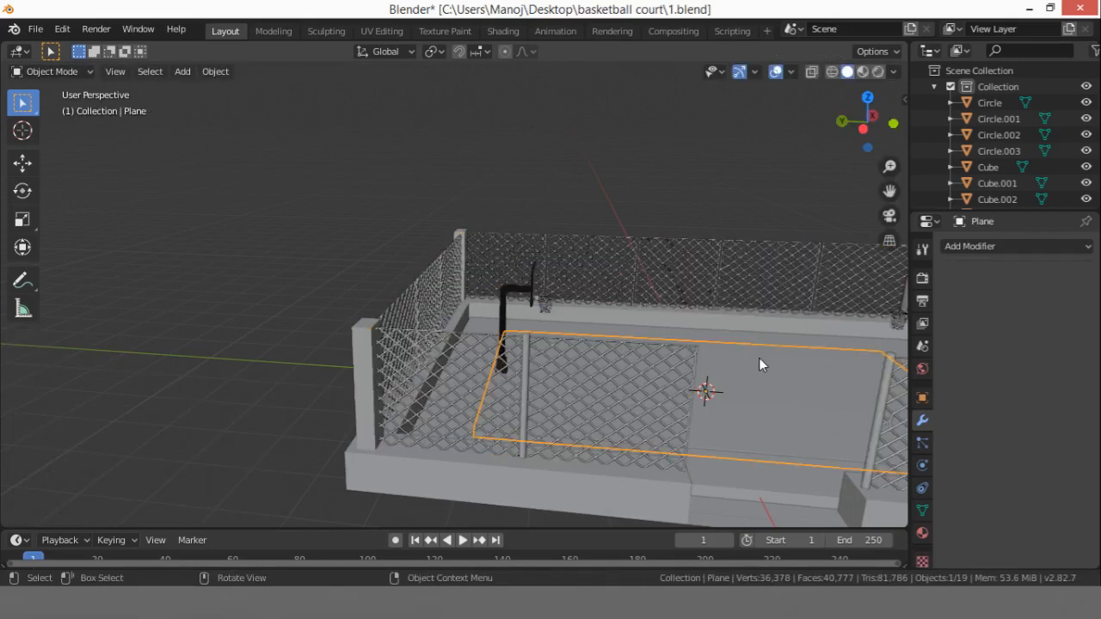
Step: Duplicate the entrance pole and place the copy about 2.13 m along Y at the opposite entrance edge of the fence
click(878, 413)
key(shift+d)
key(y)
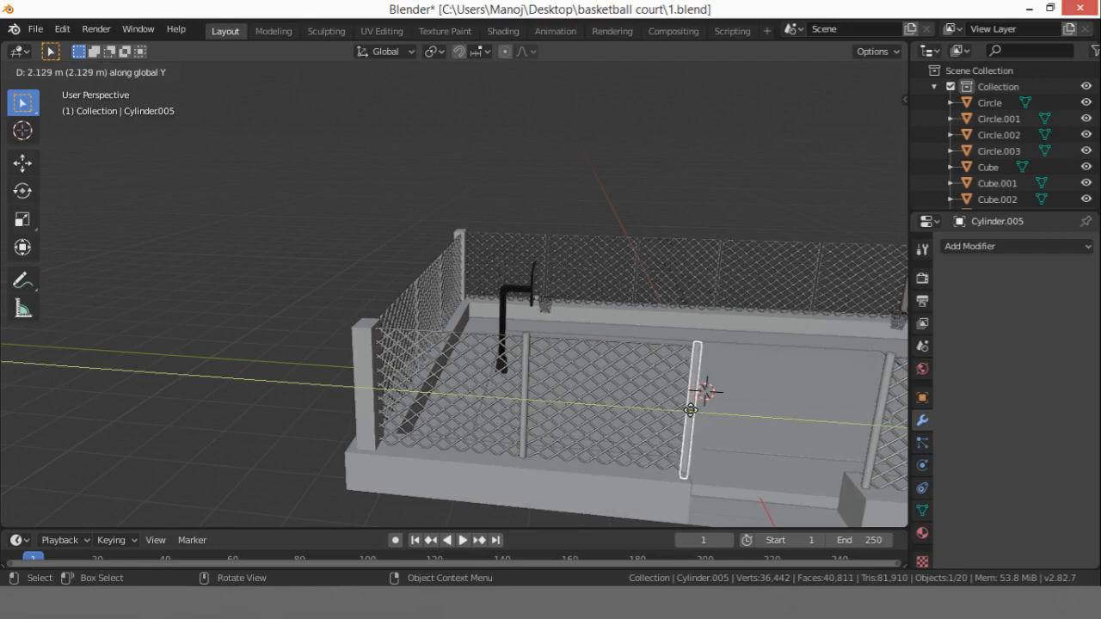
click(691, 410)
click(758, 390)
Step: Nudge the new entrance pole along Y to line up with the mesh's edge
middle_drag(758, 390, 505, 296)
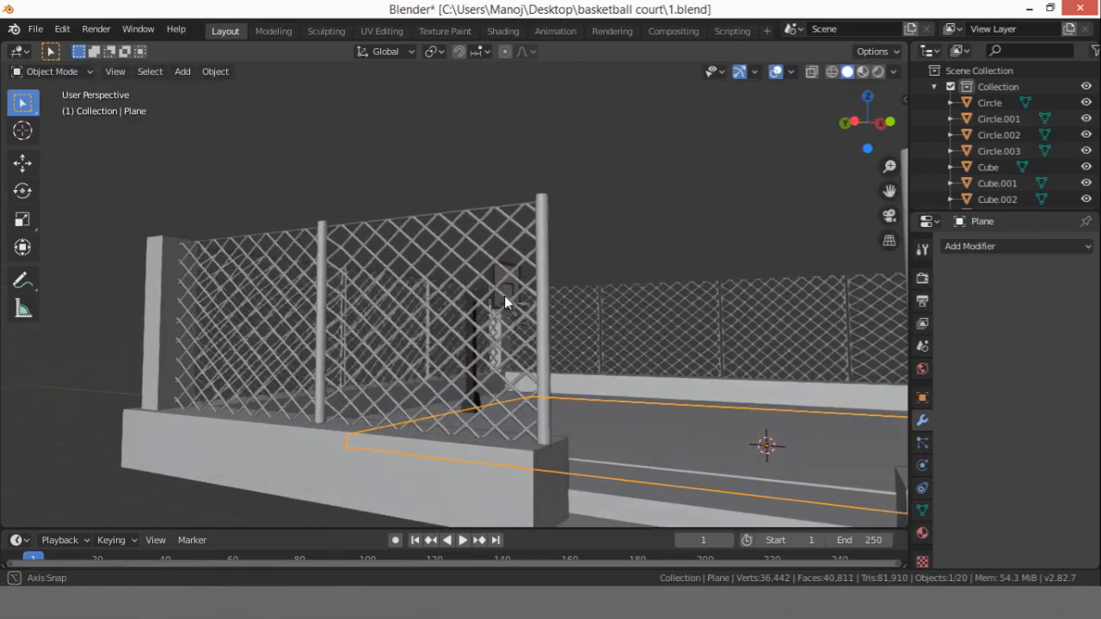
click(546, 373)
key(g)
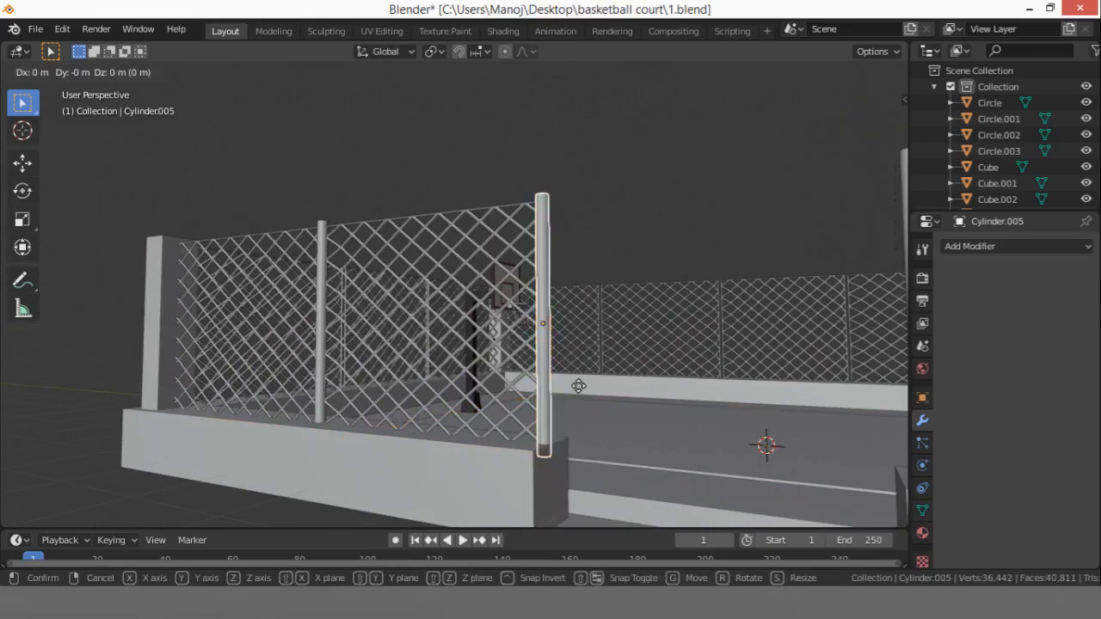
key(y)
click(576, 386)
click(610, 393)
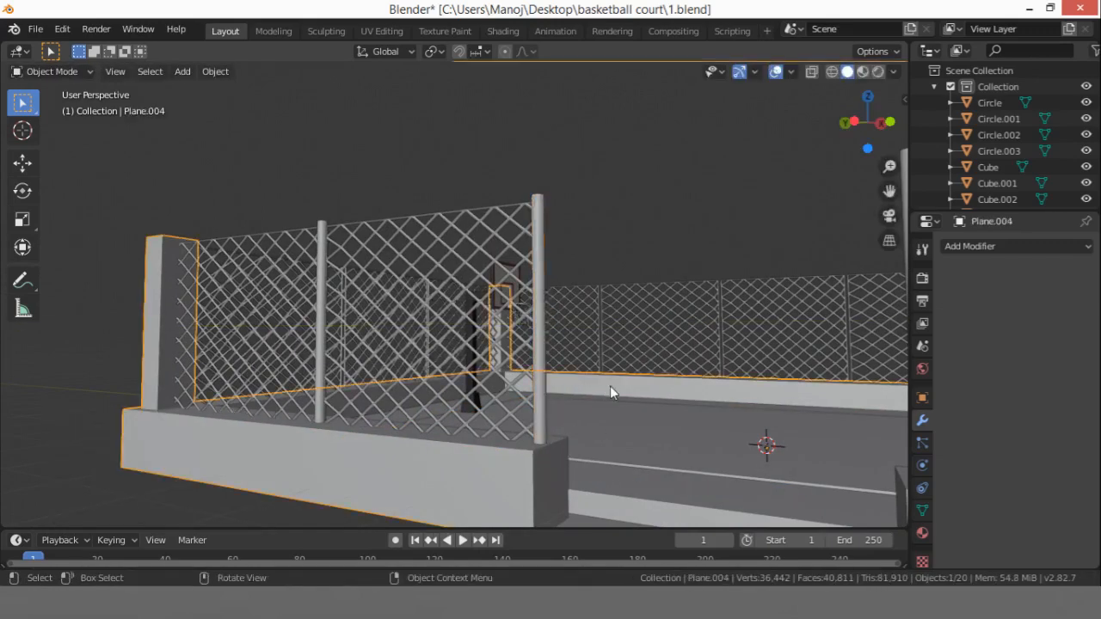
middle_drag(589, 431, 637, 396)
scroll(666, 314, down, 5)
middle_drag(724, 334, 741, 353)
middle_drag(654, 343, 631, 343)
shift+click(628, 344)
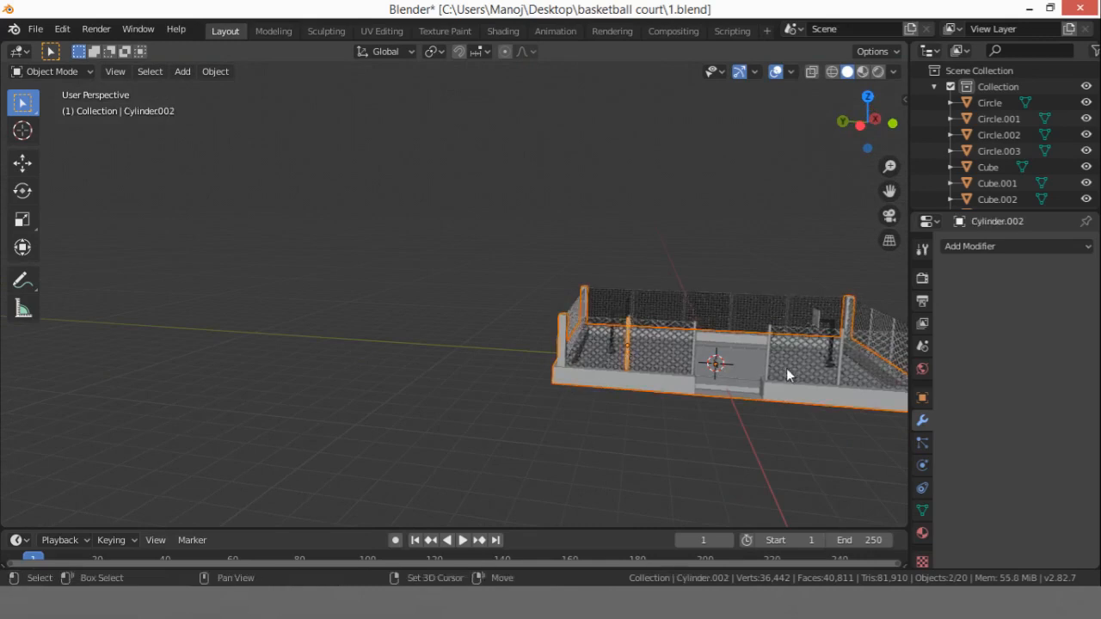
click(836, 363)
scroll(842, 364, down, 2)
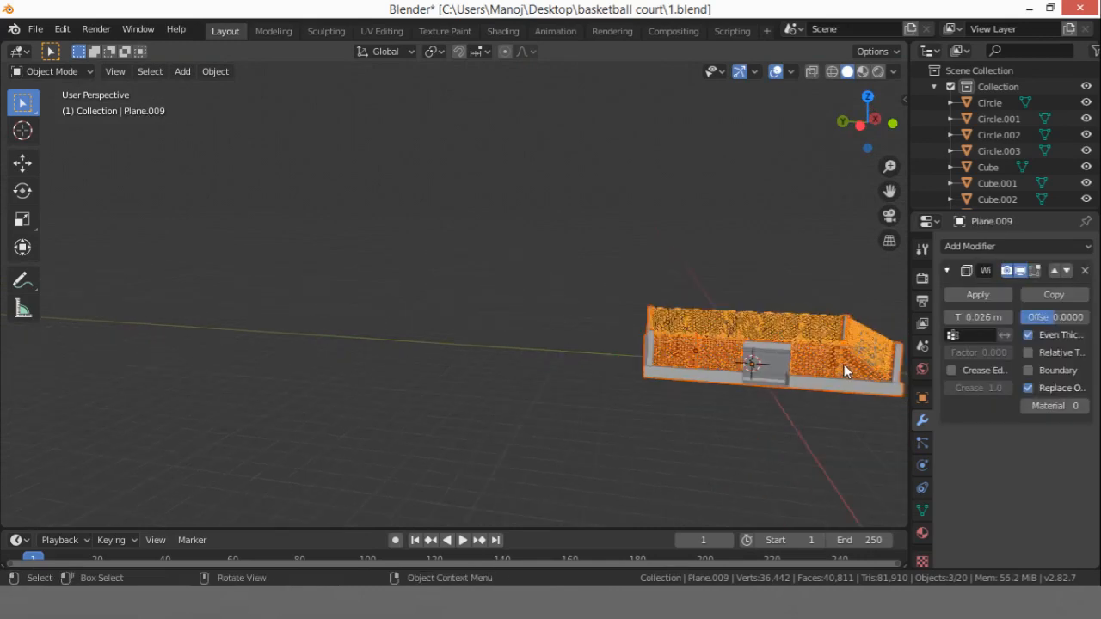
click(734, 376)
shift+click(697, 355)
scroll(740, 370, up, 2)
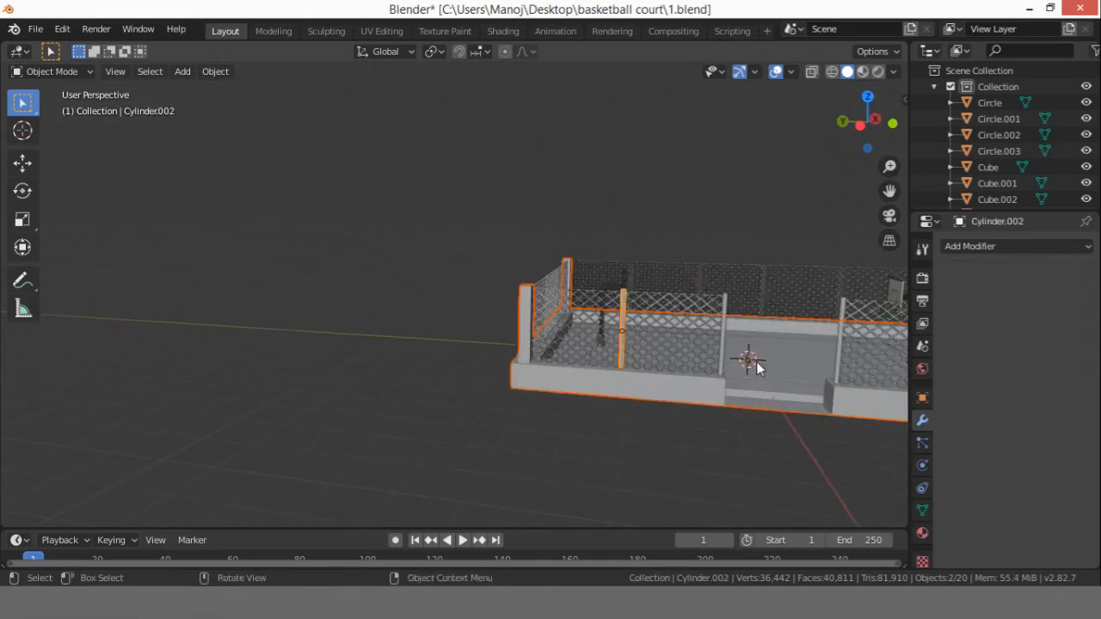
shift+click(724, 336)
shift+click(839, 347)
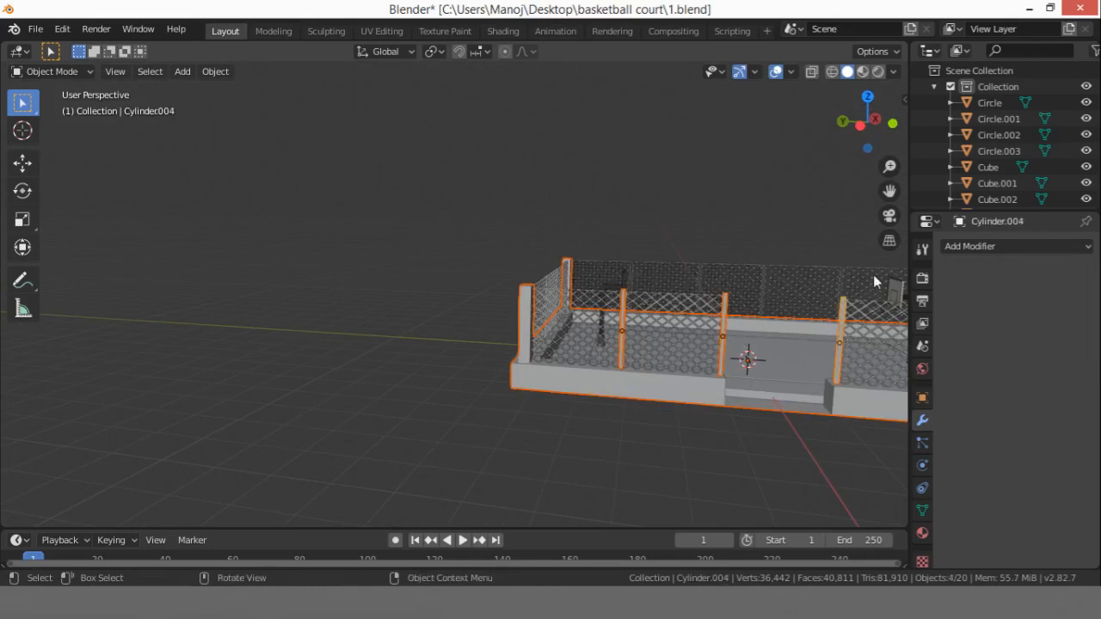
drag(890, 190, 785, 188)
click(507, 504)
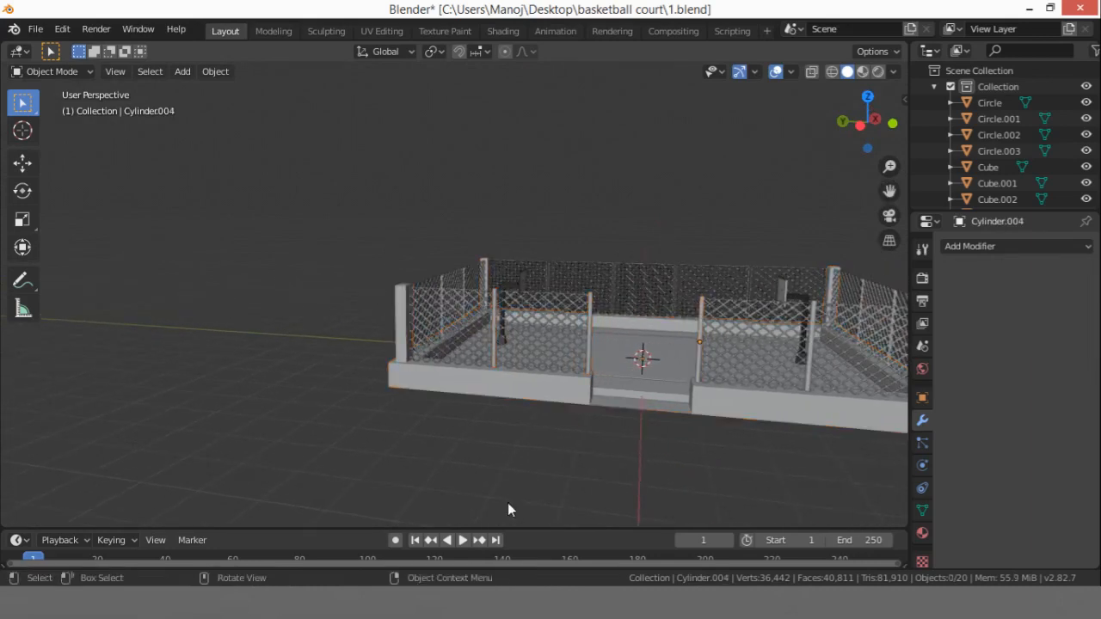
Step: Duplicate the four entrance-side poles in top view and move the copies 7.71 m along X onto the opposite fence
click(495, 340)
shift+click(588, 337)
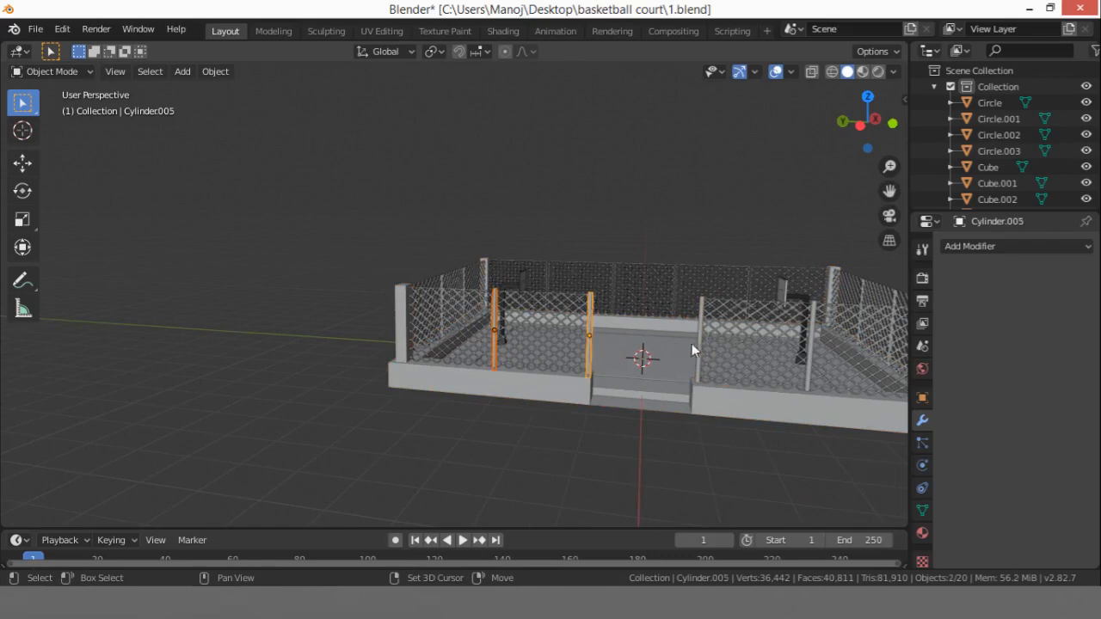
shift+click(698, 349)
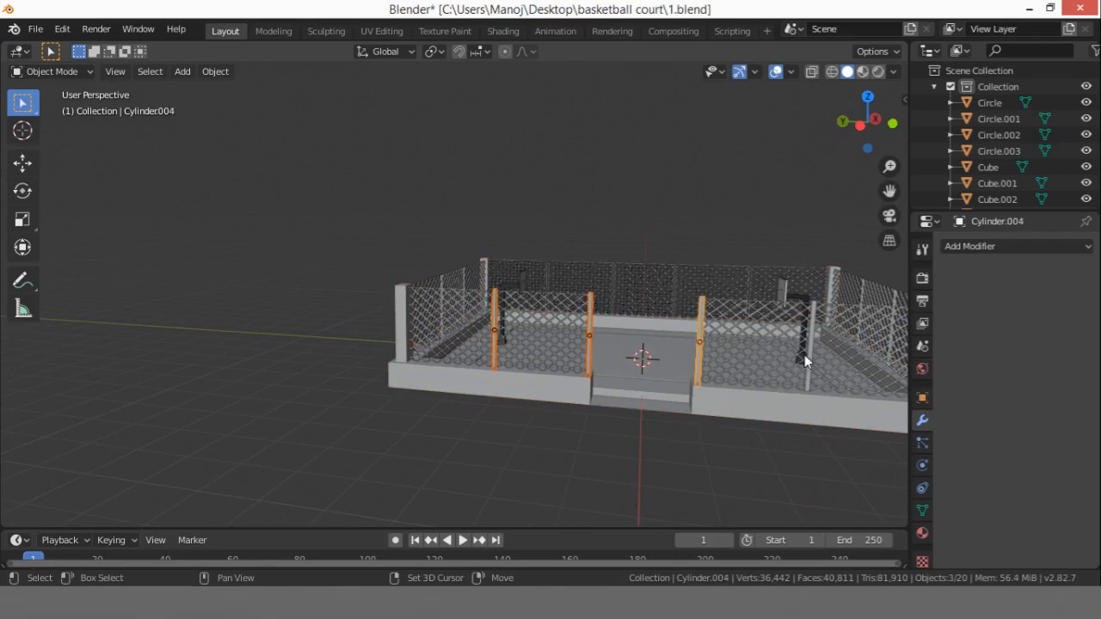
shift+click(807, 354)
click(867, 97)
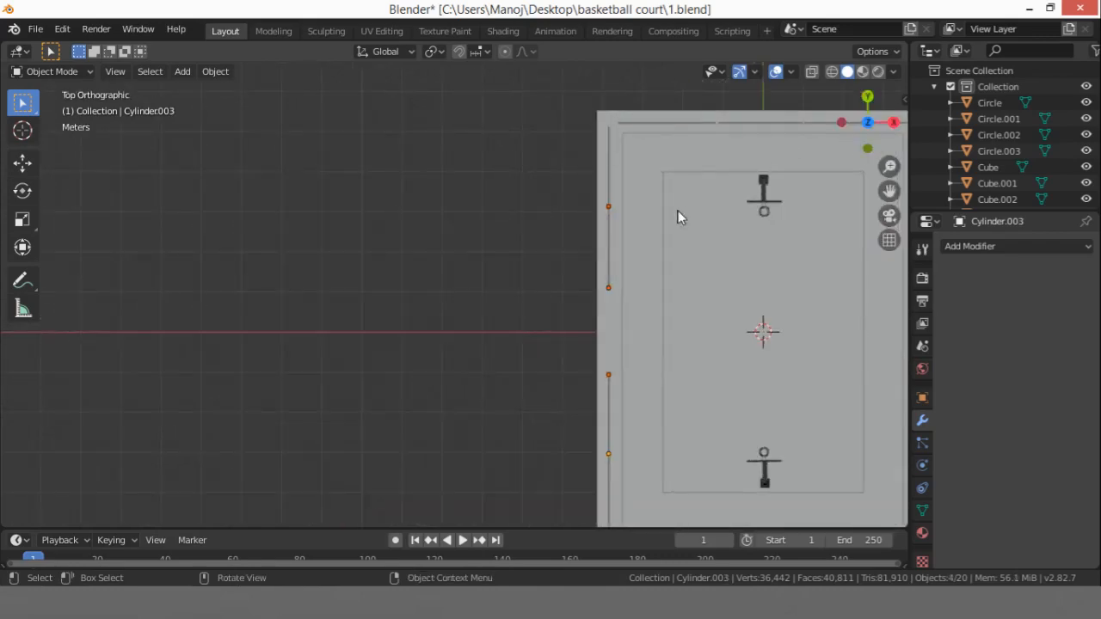
scroll(701, 228, down, 4)
scroll(780, 235, up, 4)
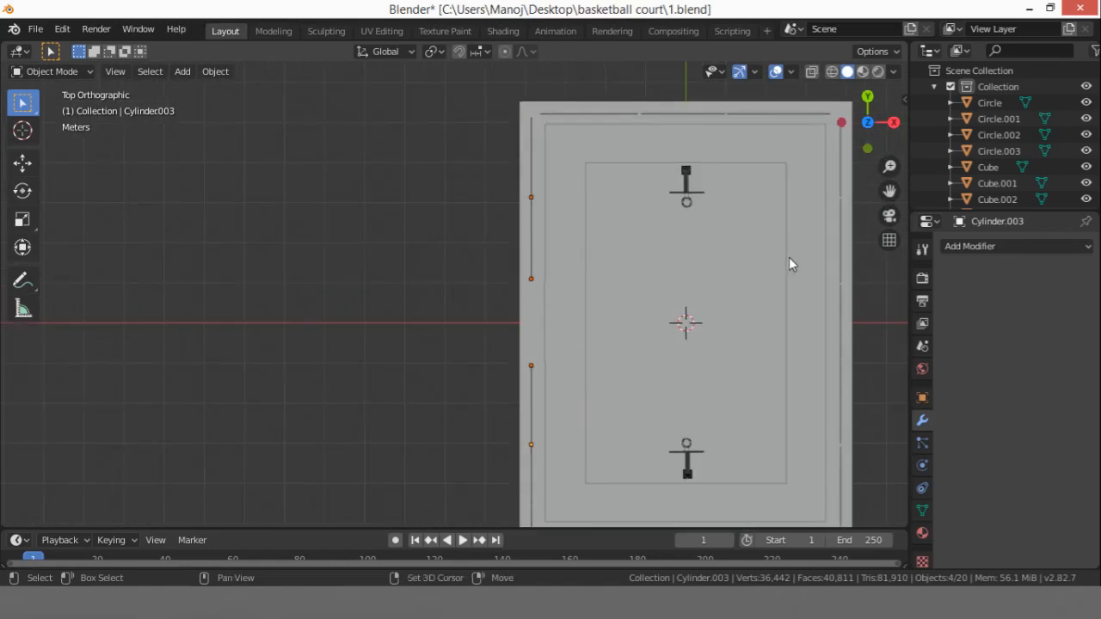
key(shift+d)
key(x)
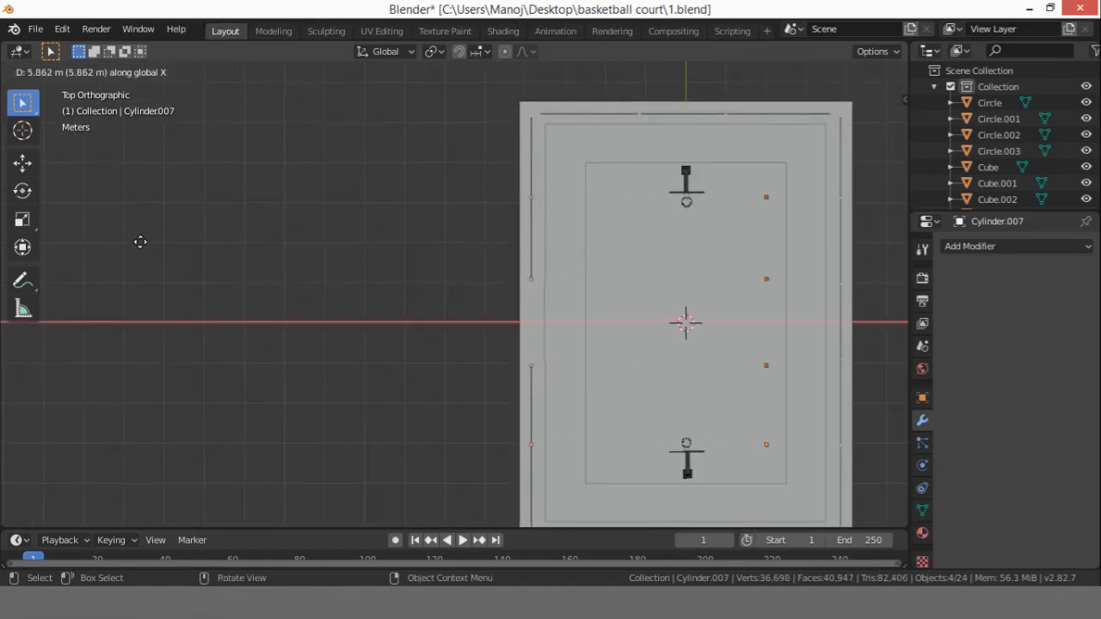
click(193, 236)
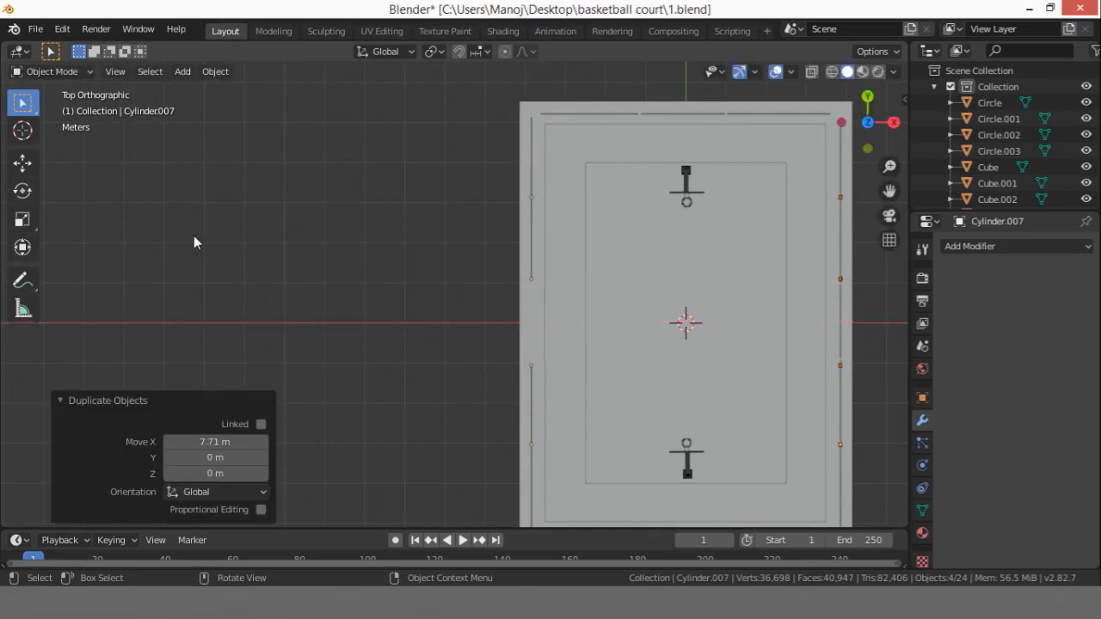
Step: Move the second duplicated pole on the opposite fence about 0.157 m along Y onto the nearby panel joint
click(894, 122)
scroll(811, 205, down, 2)
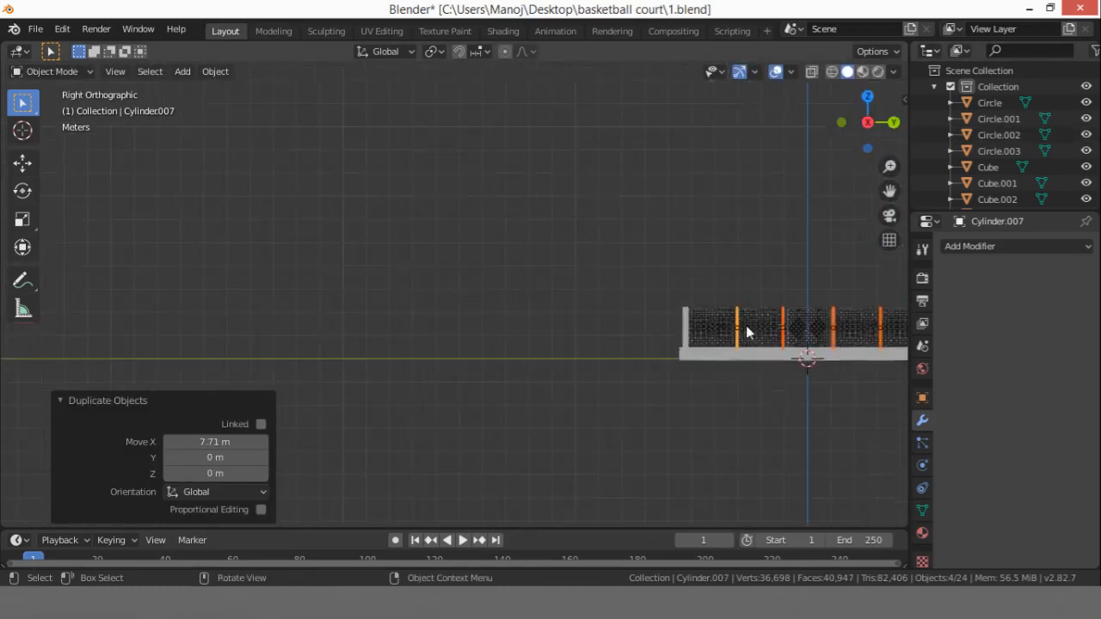
middle_drag(745, 336, 745, 381)
scroll(842, 353, up, 5)
middle_drag(761, 290, 720, 232)
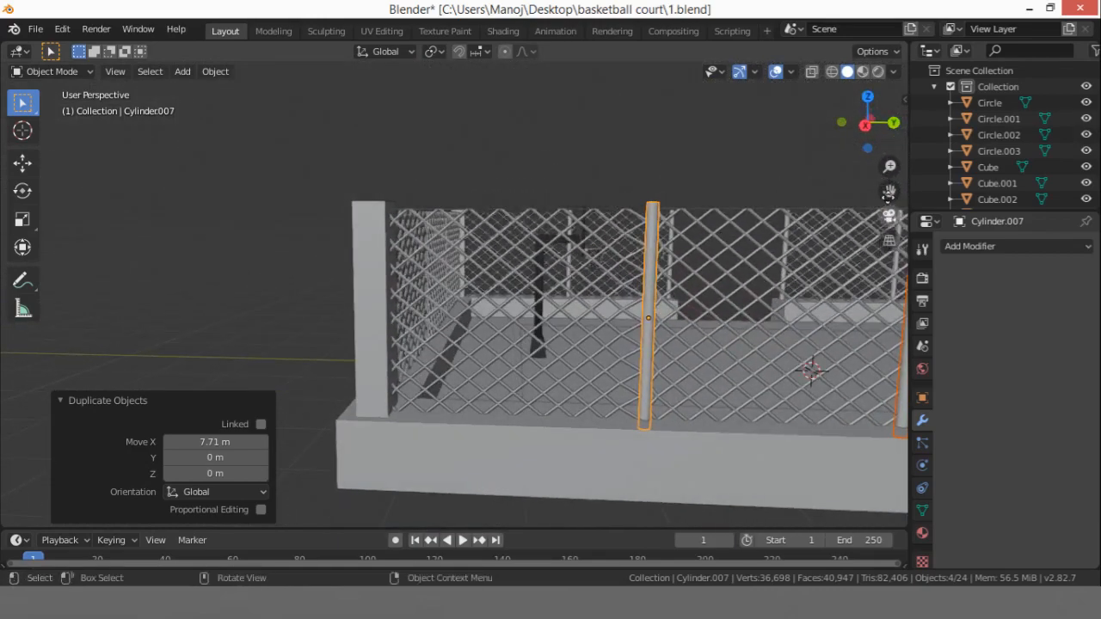
drag(889, 190, 655, 409)
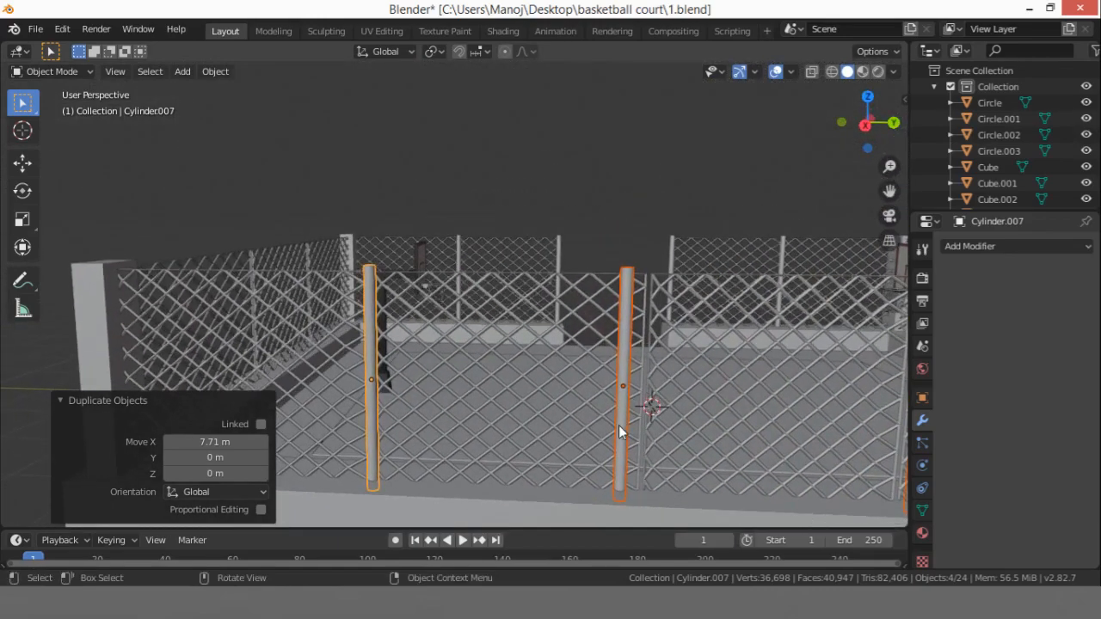
click(619, 425)
key(g)
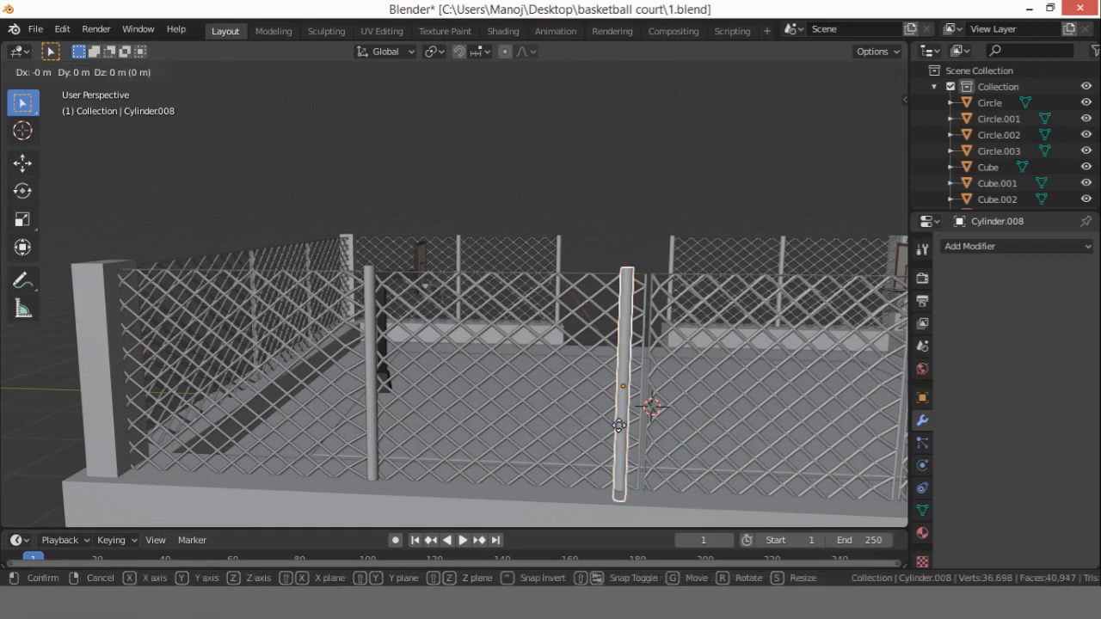
key(y)
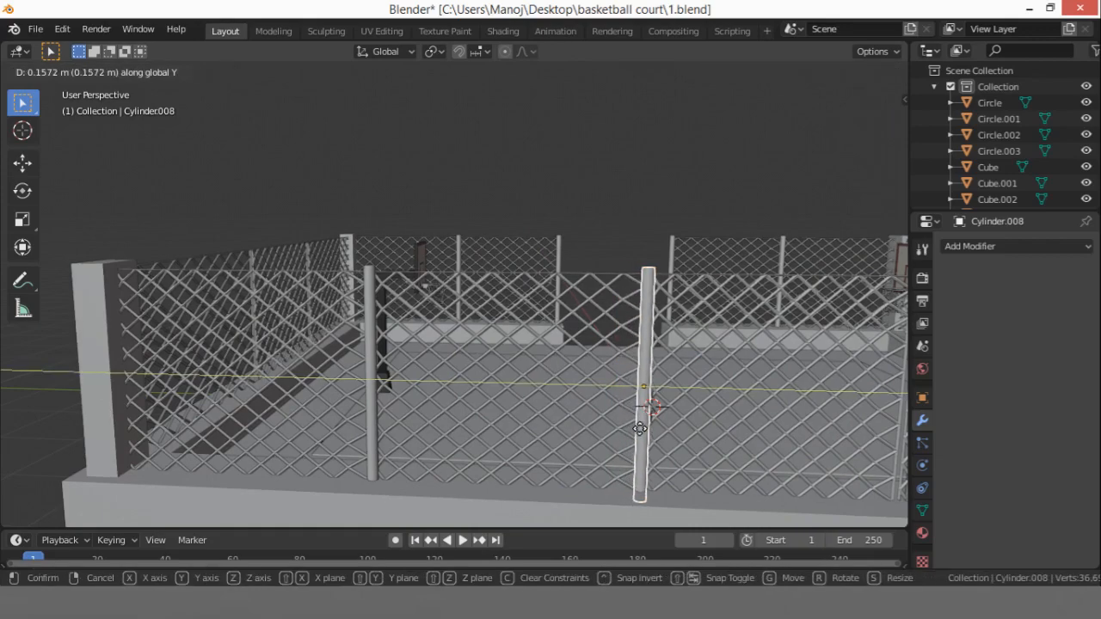
click(640, 427)
Step: Move the third duplicated pole on the opposite fence about -0.112 m along Y onto the nearby panel joint
middle_drag(640, 427, 573, 347)
click(546, 396)
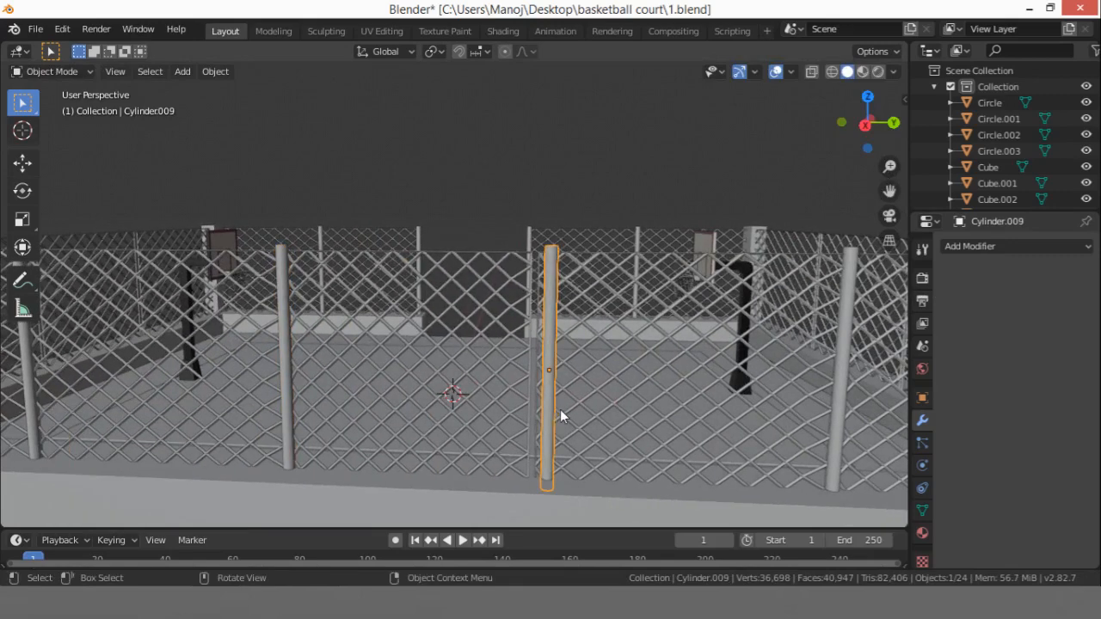
key(g)
key(y)
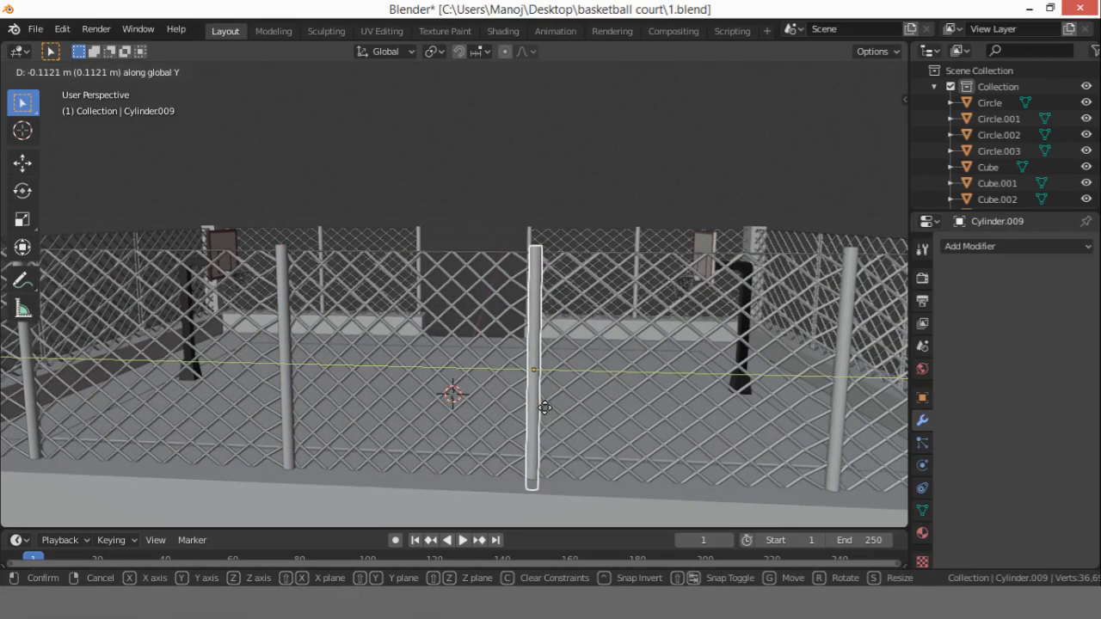
click(544, 410)
mouse_move(896, 191)
mouse_down()
mouse_move(826, 190)
mouse_move(895, 188)
mouse_up()
click(697, 206)
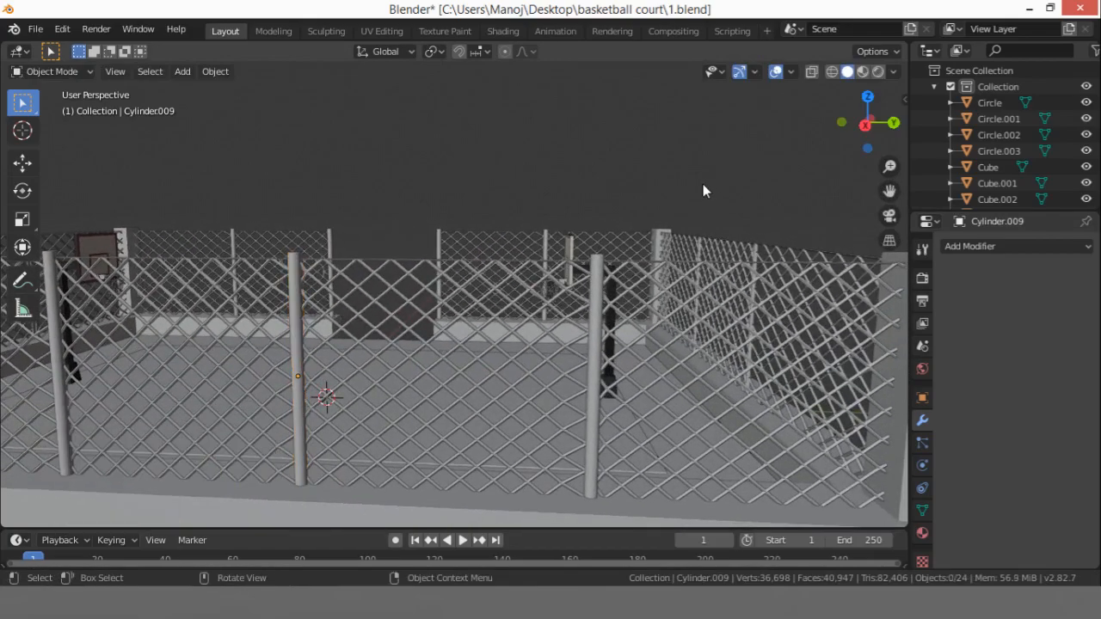
Step: Duplicate a pole from the long fence and move the copy -1.95 m in X, -1.94 m in Y and -1.76 m in Z toward the short fence
middle_drag(703, 184, 478, 277)
scroll(405, 273, down, 3)
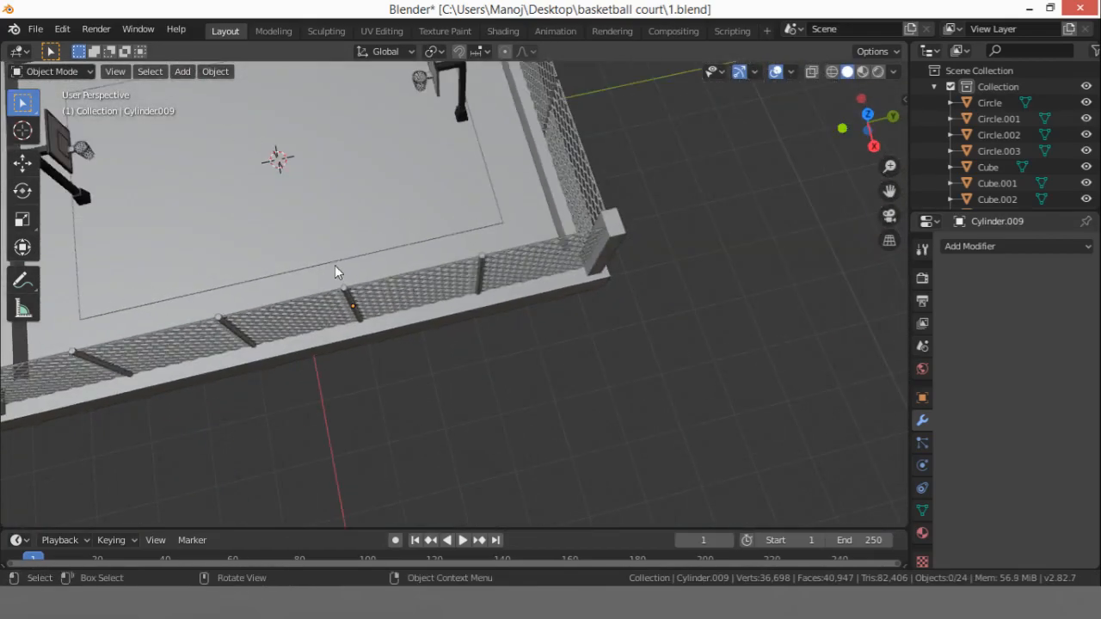
middle_drag(335, 265, 555, 240)
scroll(555, 241, down, 5)
scroll(406, 396, up, 3)
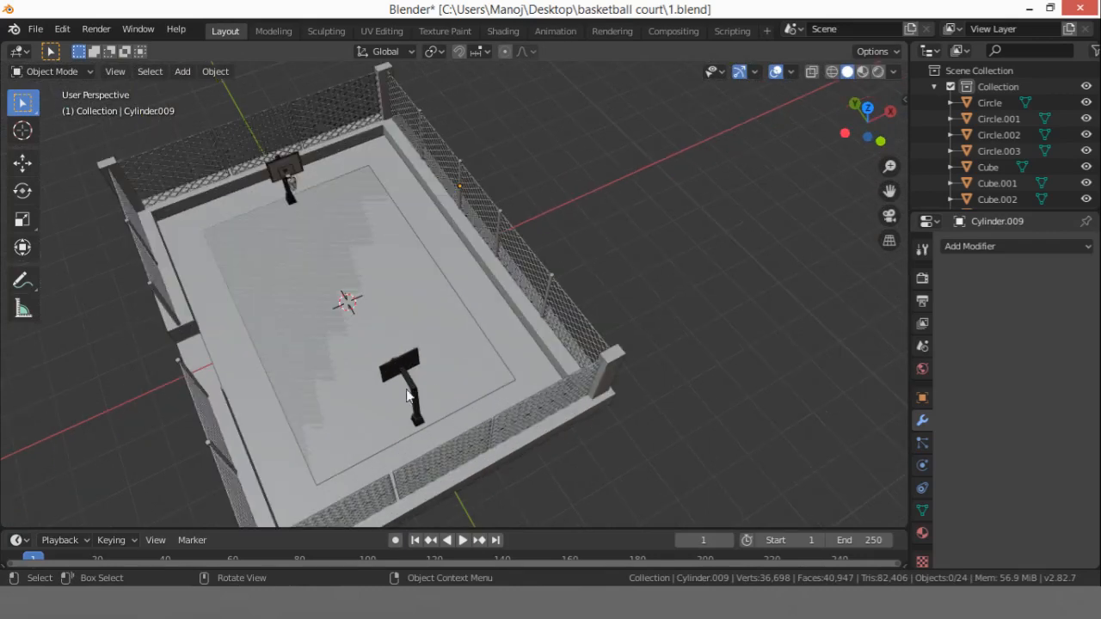
click(579, 296)
click(549, 284)
key(shift+d)
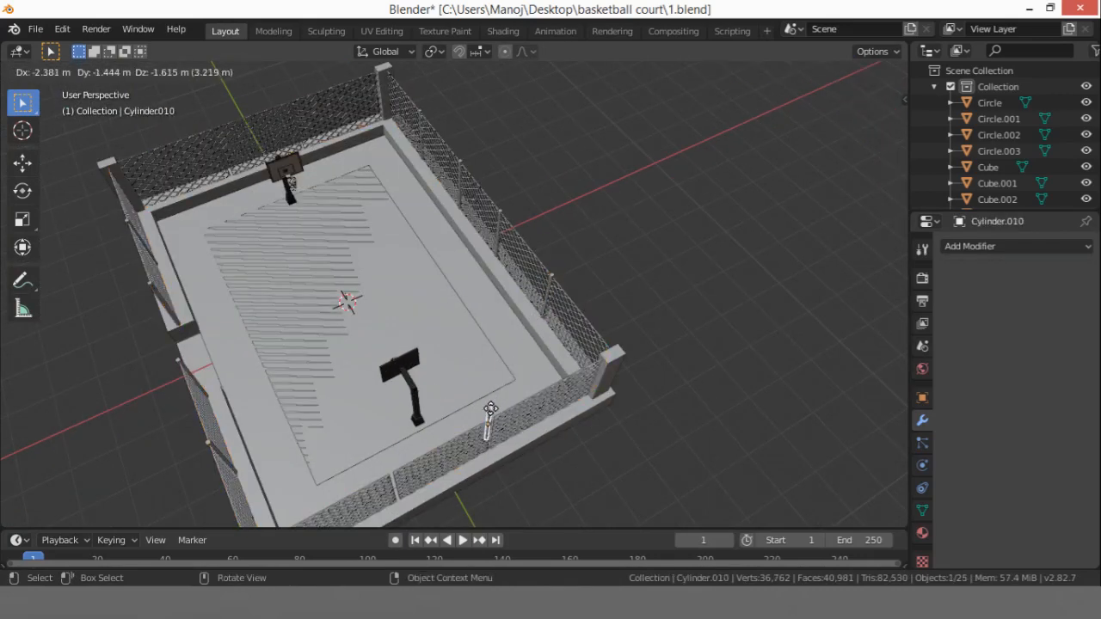
click(516, 420)
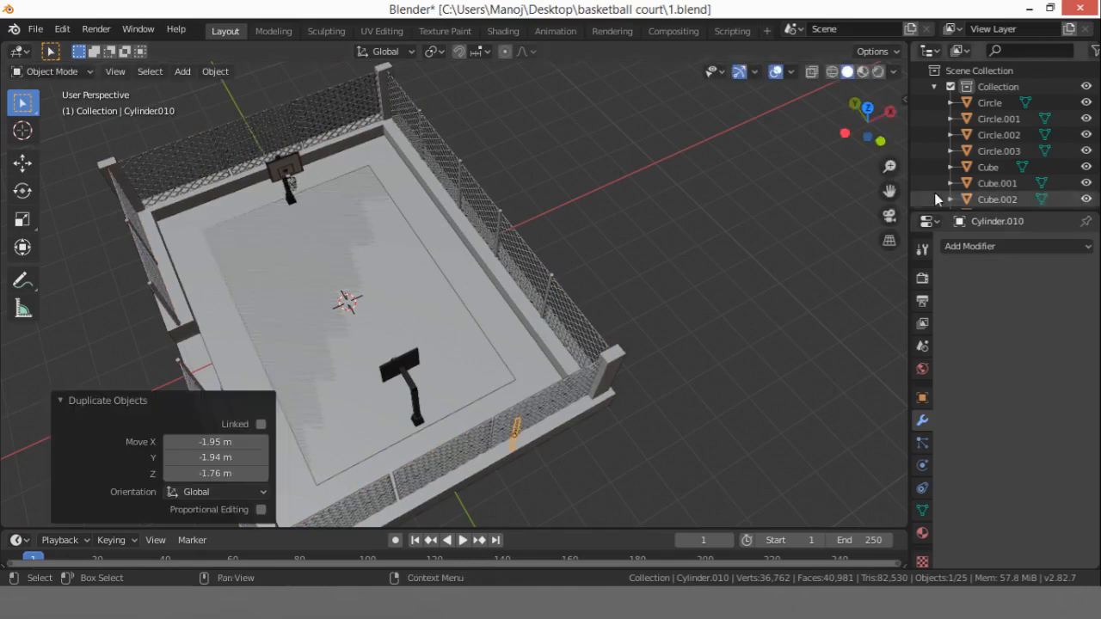
Step: In front view, move the copied pole about 0.9 m along negative X and 1.75 m up onto the short fence's panel joint
key(KP_1)
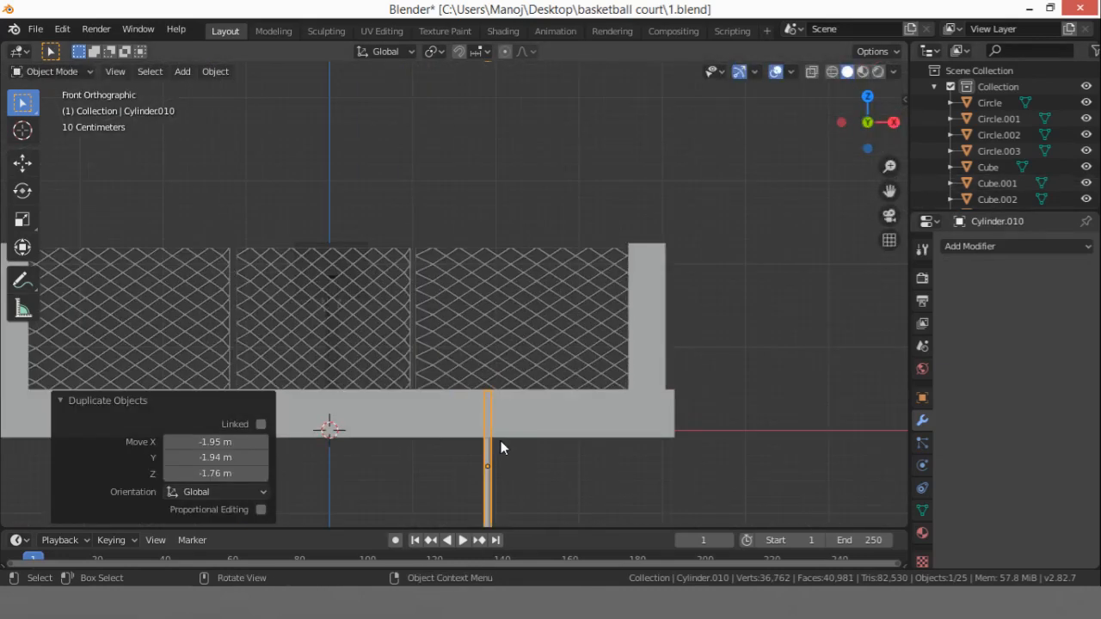
key(g)
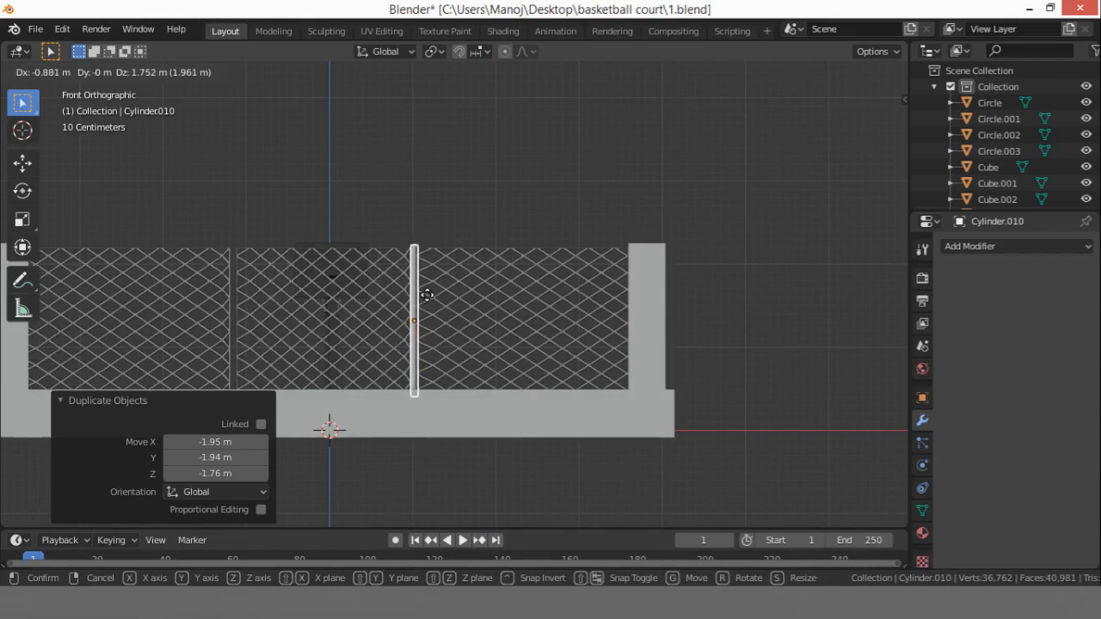
click(425, 295)
click(426, 243)
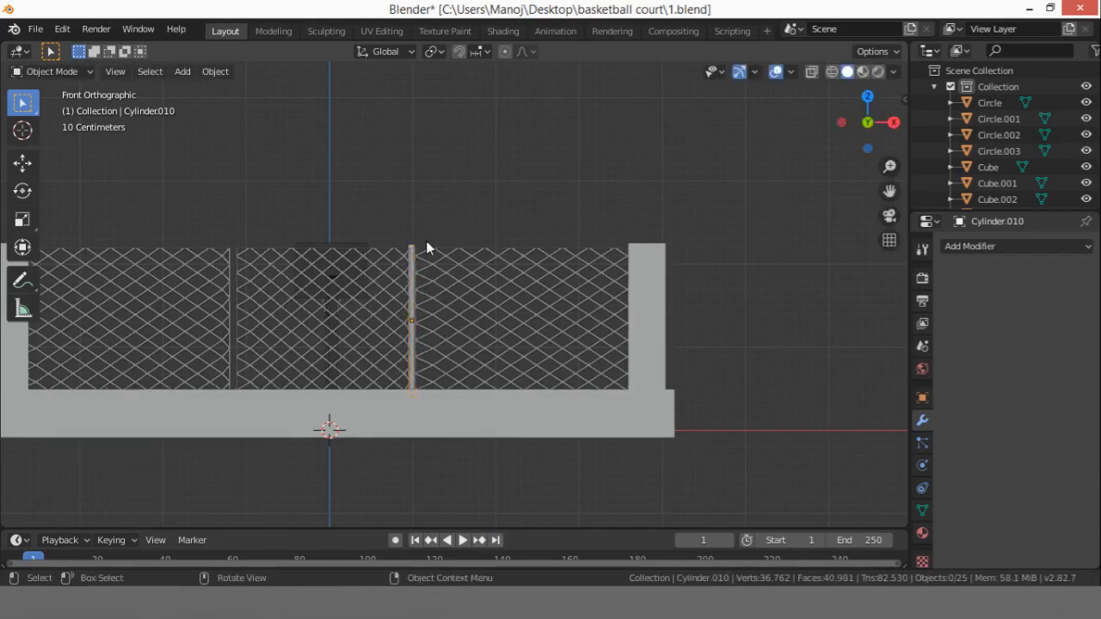
Step: Move the short-fence pole about -0.245 m along Y into line with the wire mesh
middle_drag(426, 243, 370, 323)
click(285, 272)
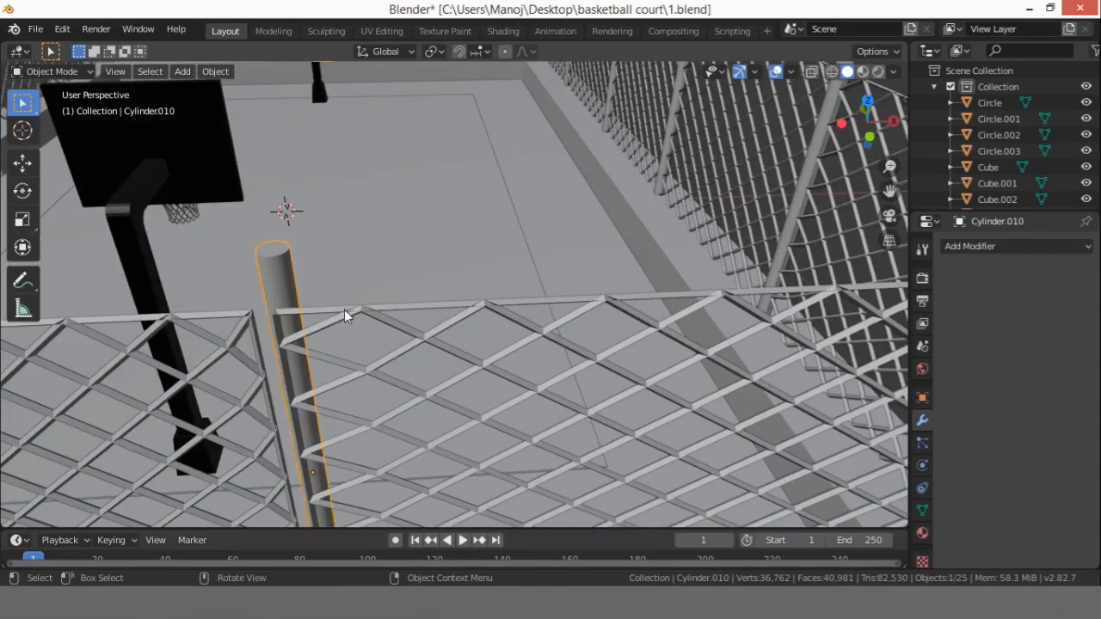
key(g)
key(y)
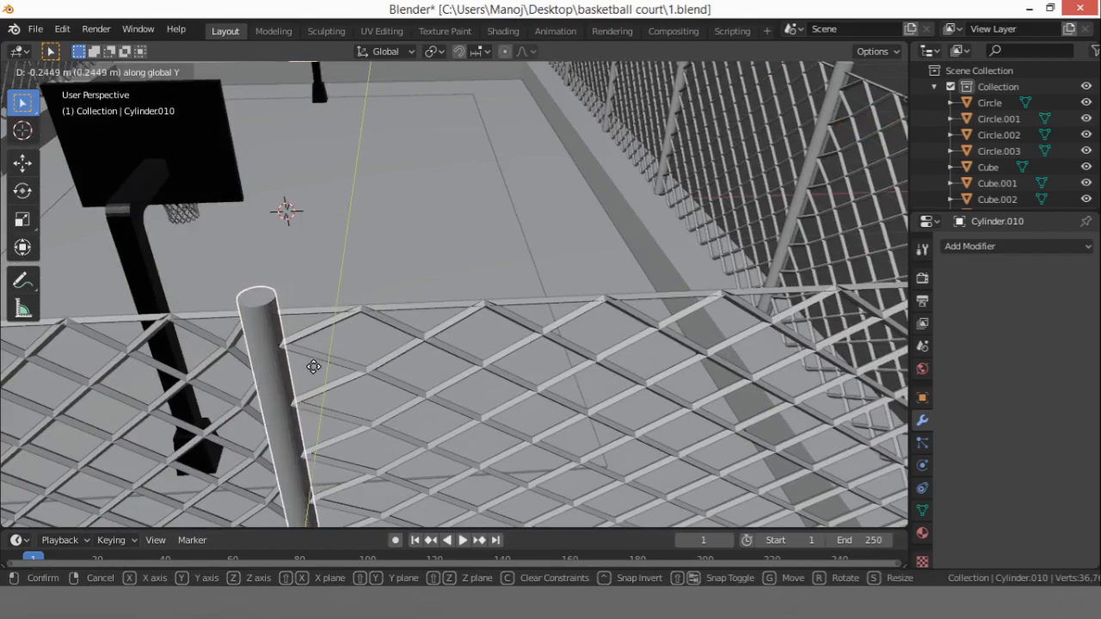
click(316, 370)
click(345, 243)
Step: Duplicate the short-fence pole and place the copy about 2.14 m away along negative X at the other panel joint
scroll(345, 243, down, 6)
middle_drag(346, 245, 377, 202)
scroll(377, 202, up, 5)
scroll(439, 182, down, 5)
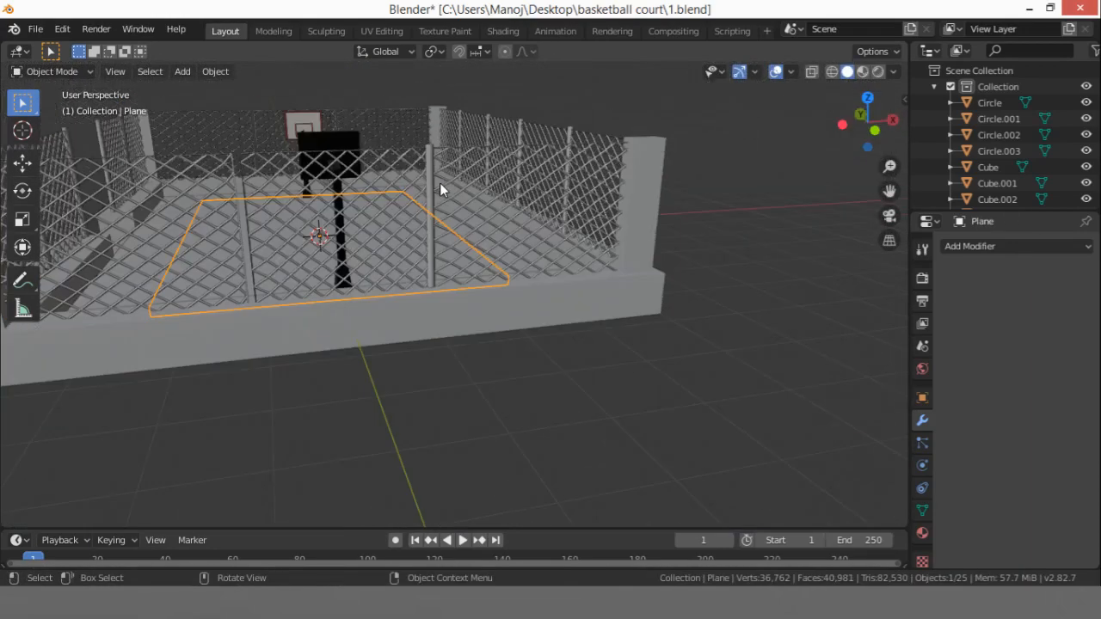
click(430, 185)
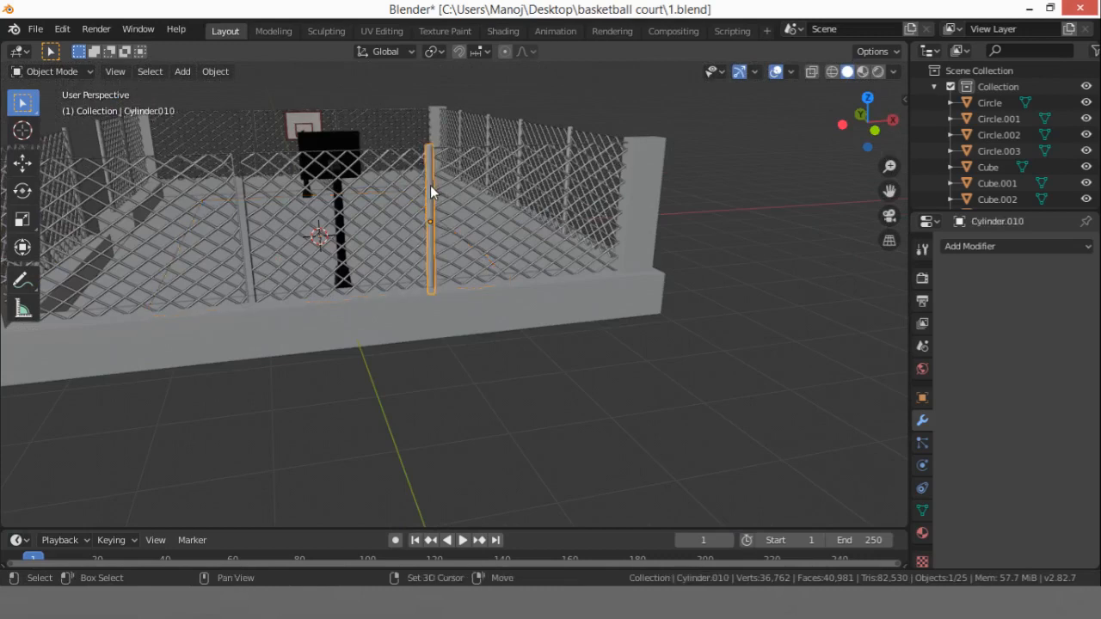
key(shift+g)
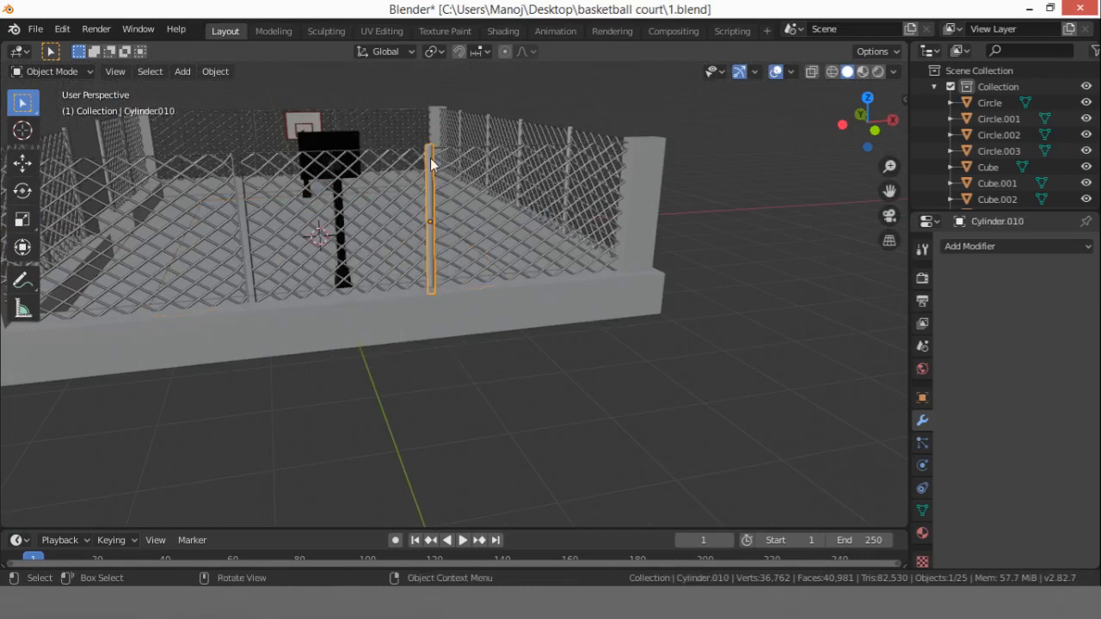
key(shift+d)
key(x)
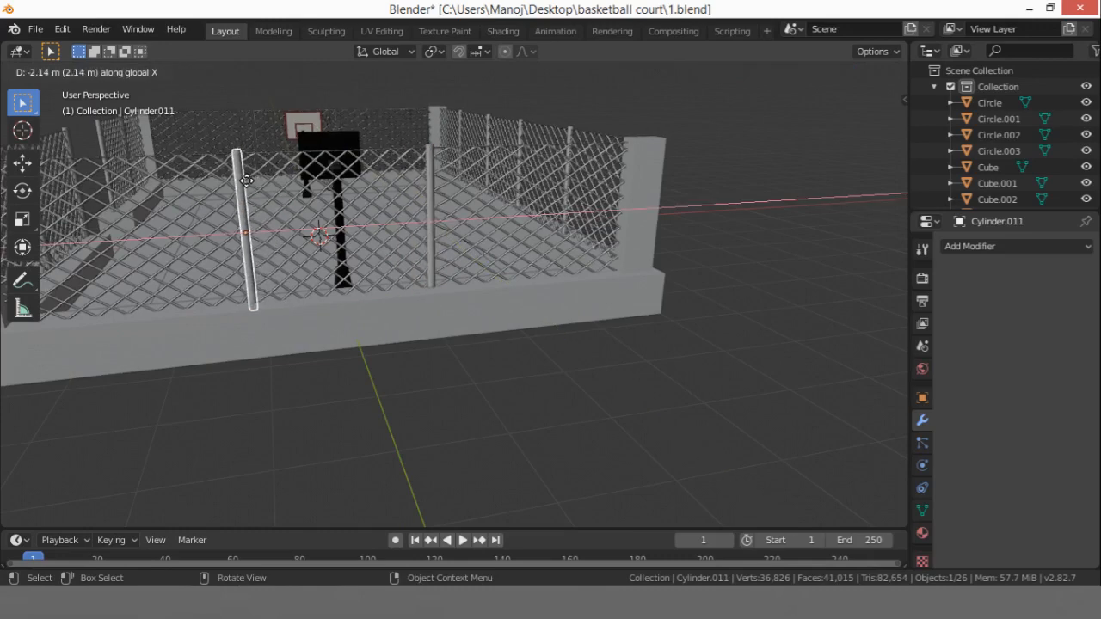
click(246, 181)
key(alt+a)
Step: Nudge the new short-fence pole slightly along negative X to centre it on the panel joint
scroll(228, 144, up, 4)
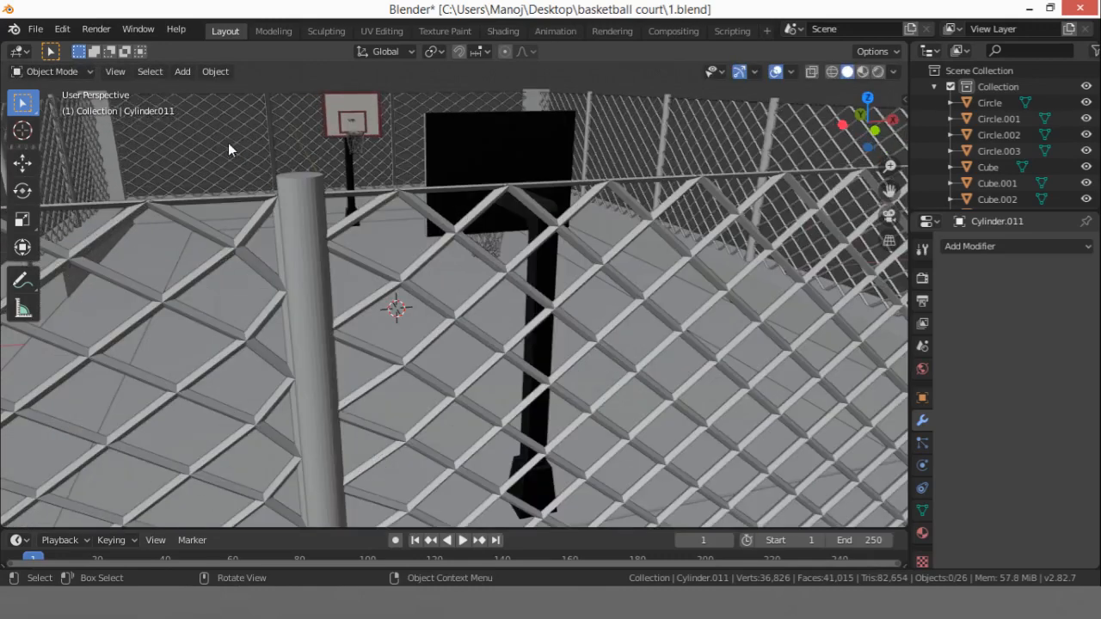
click(296, 251)
key(g)
key(y)
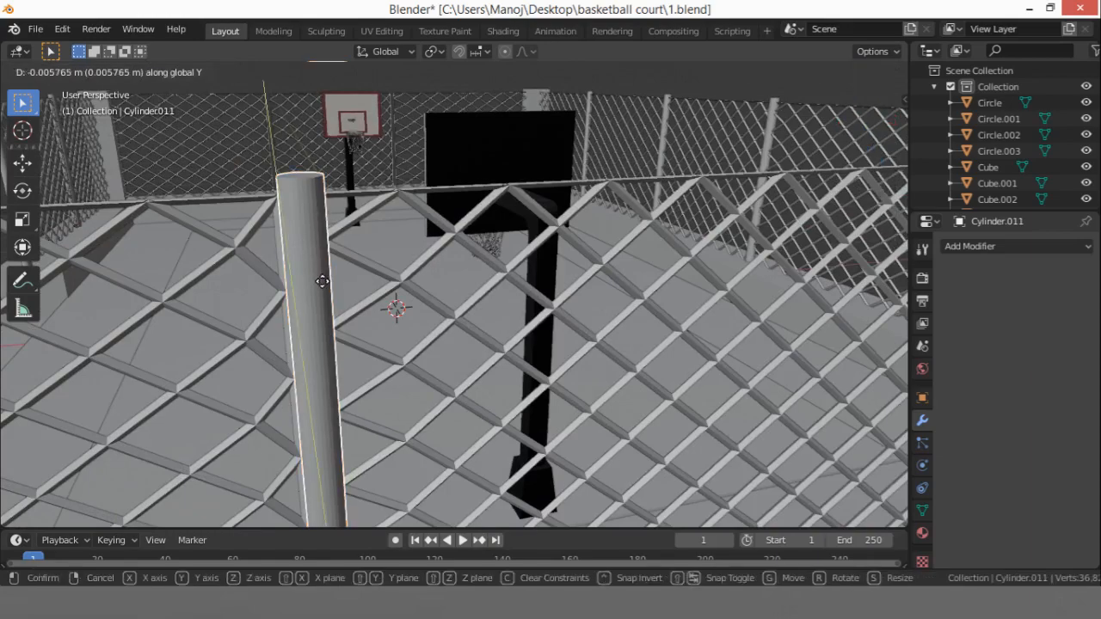
key(x)
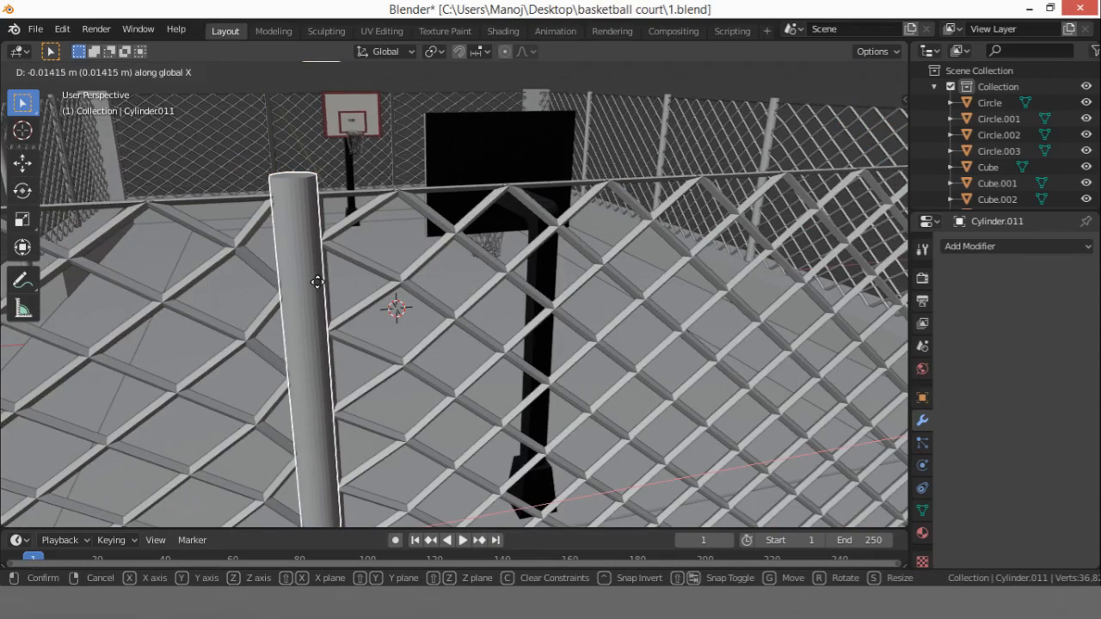
click(345, 332)
scroll(345, 338, down, 6)
key(alt+a)
scroll(490, 351, up, 3)
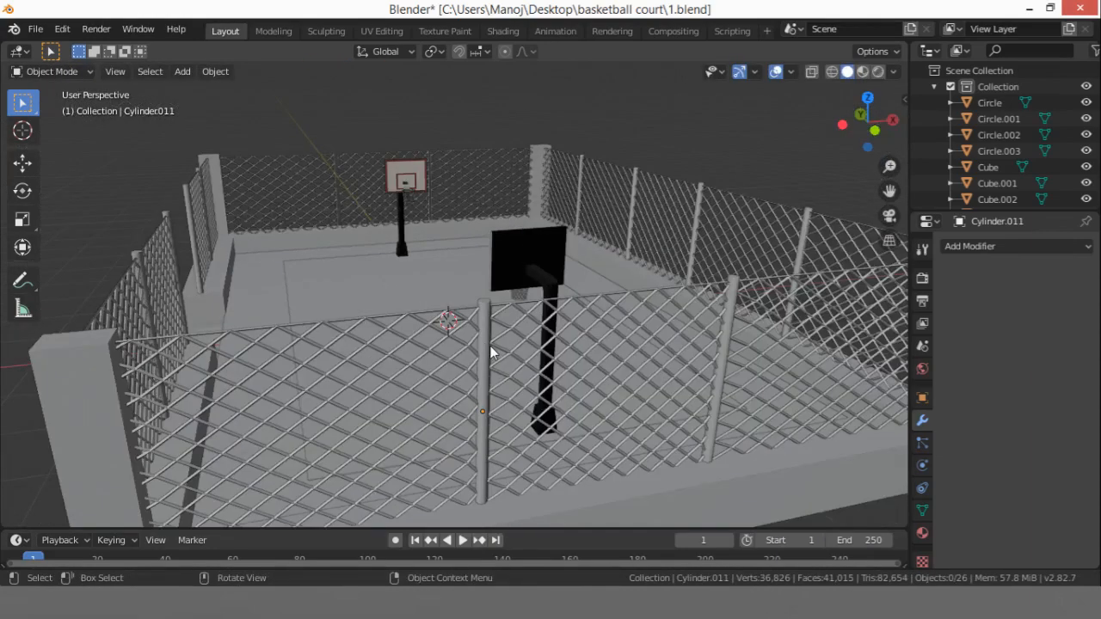
Step: Duplicate both short-fence poles in top view and move the copies 10.4 m along Y onto the opposite short fence
click(485, 357)
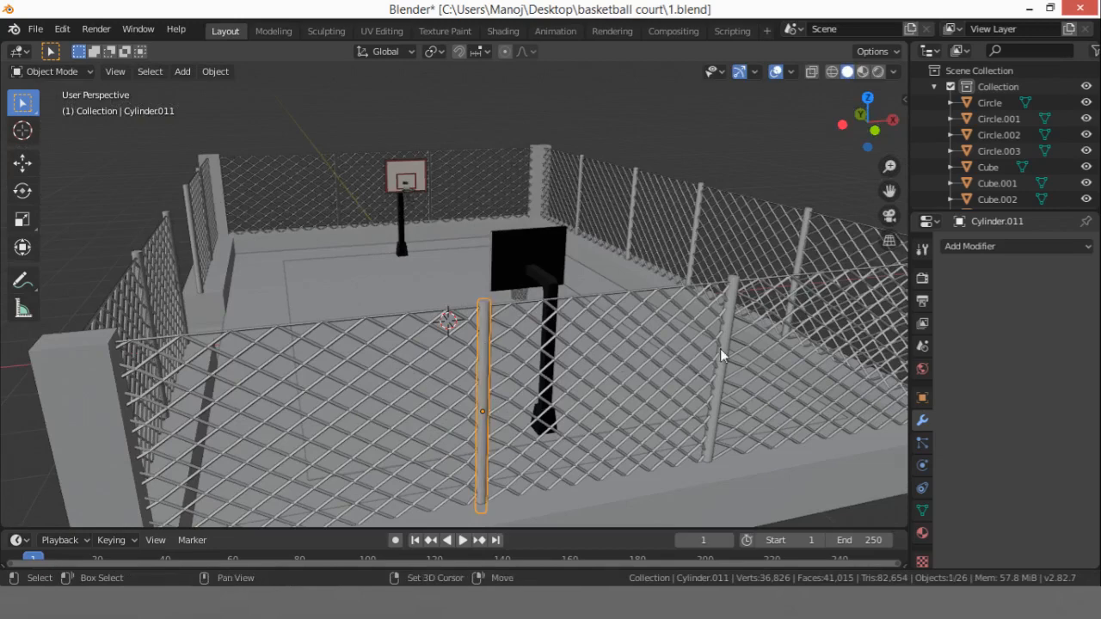
shift+click(721, 348)
click(868, 97)
scroll(606, 227, down, 4)
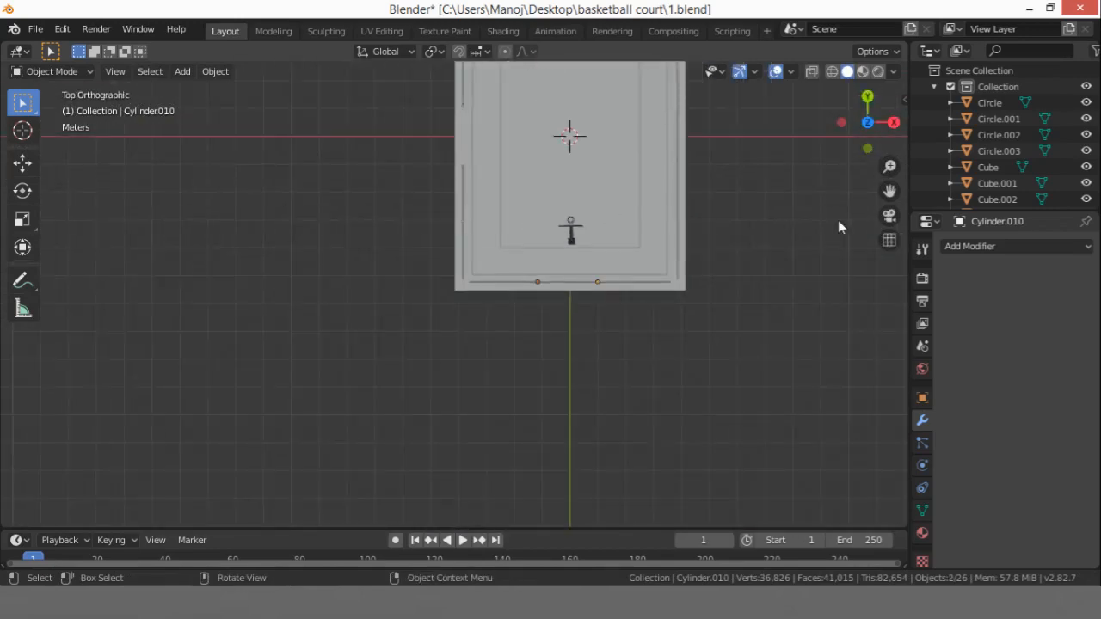
drag(893, 190, 861, 393)
key(shift+d)
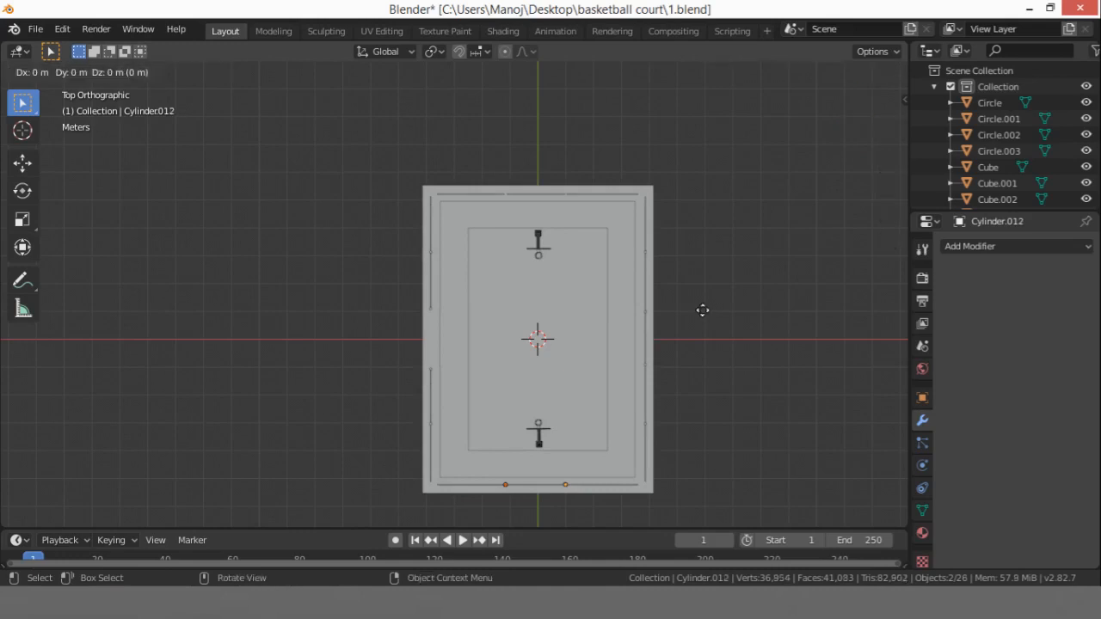
key(y)
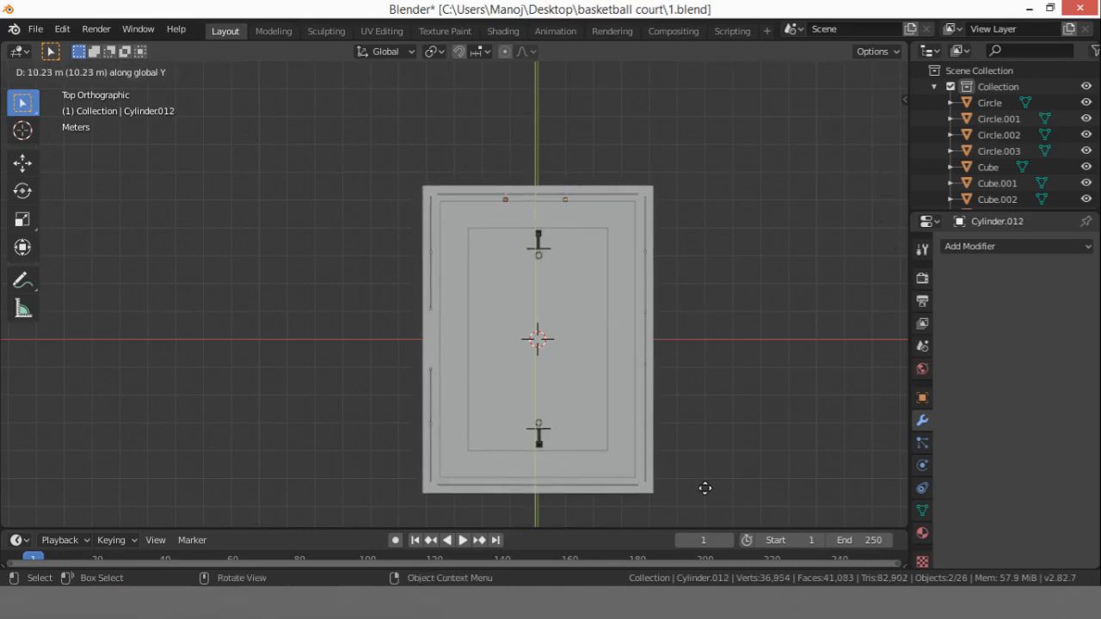
click(705, 490)
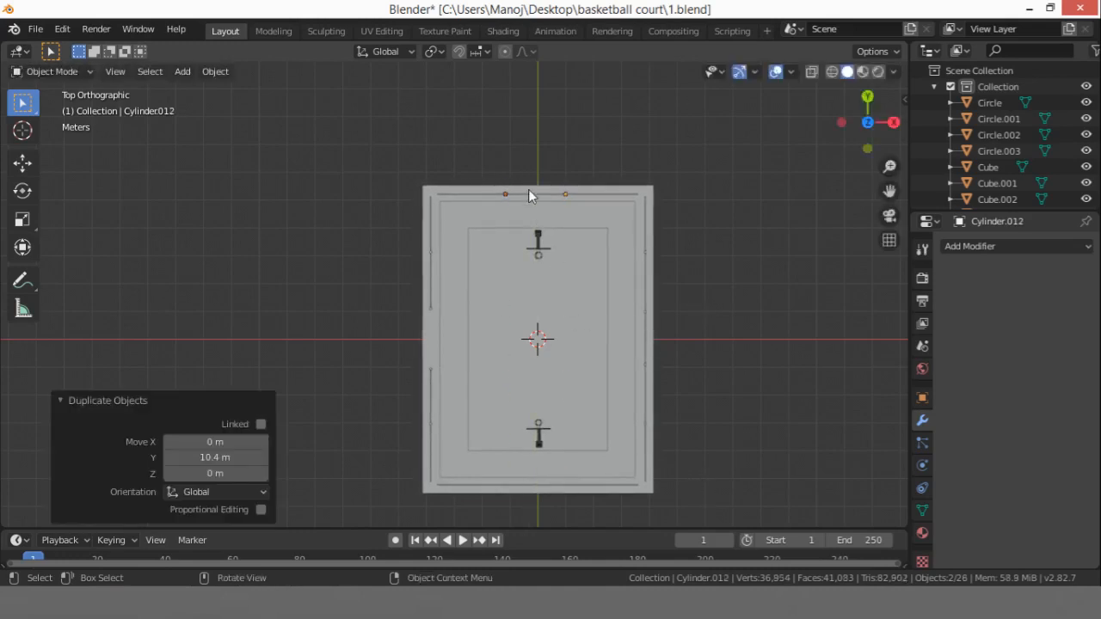
Step: Inspect the duplicated poles' alignment with the mesh and panel joints up close and around the whole court
scroll(521, 211, up, 10)
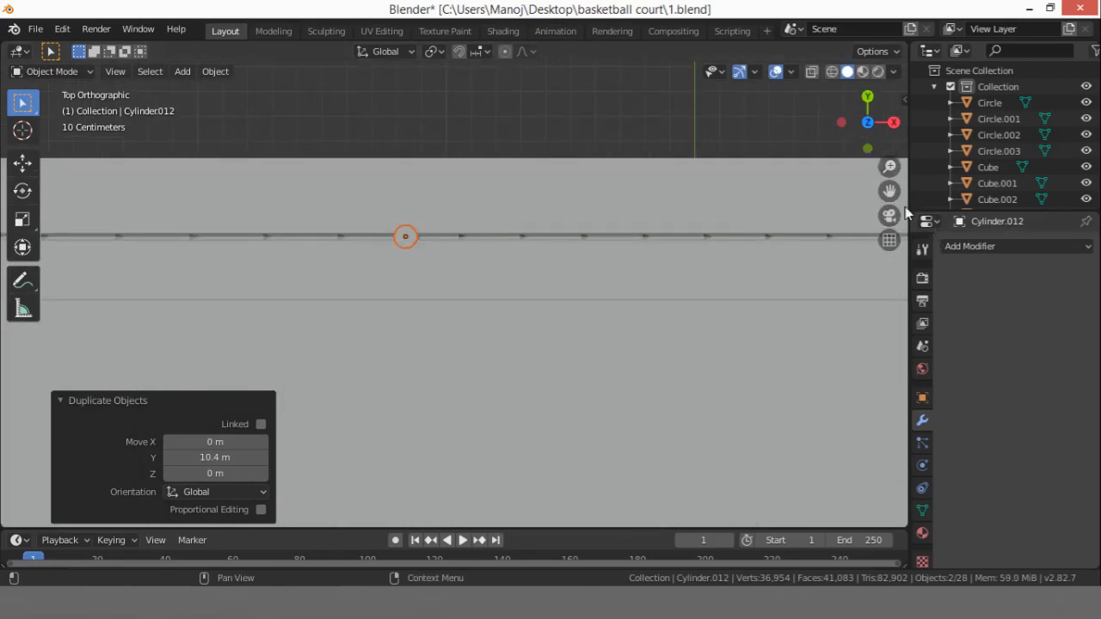
drag(891, 191, 652, 183)
click(616, 145)
scroll(621, 220, down, 4)
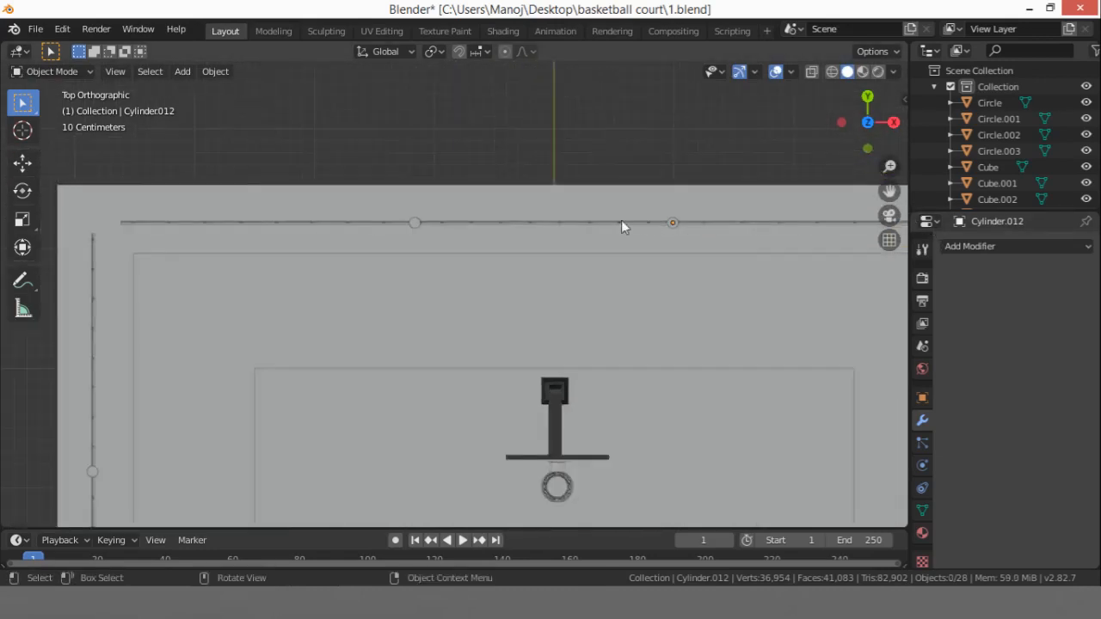
middle_drag(621, 222, 729, 217)
scroll(701, 248, down, 11)
middle_drag(514, 308, 693, 207)
scroll(705, 405, up, 5)
scroll(605, 422, down, 5)
mouse_move(605, 425)
middle_down()
mouse_move(618, 427)
mouse_move(587, 374)
mouse_move(585, 428)
middle_up()
scroll(585, 428, up, 3)
middle_drag(680, 373, 556, 396)
click(544, 397)
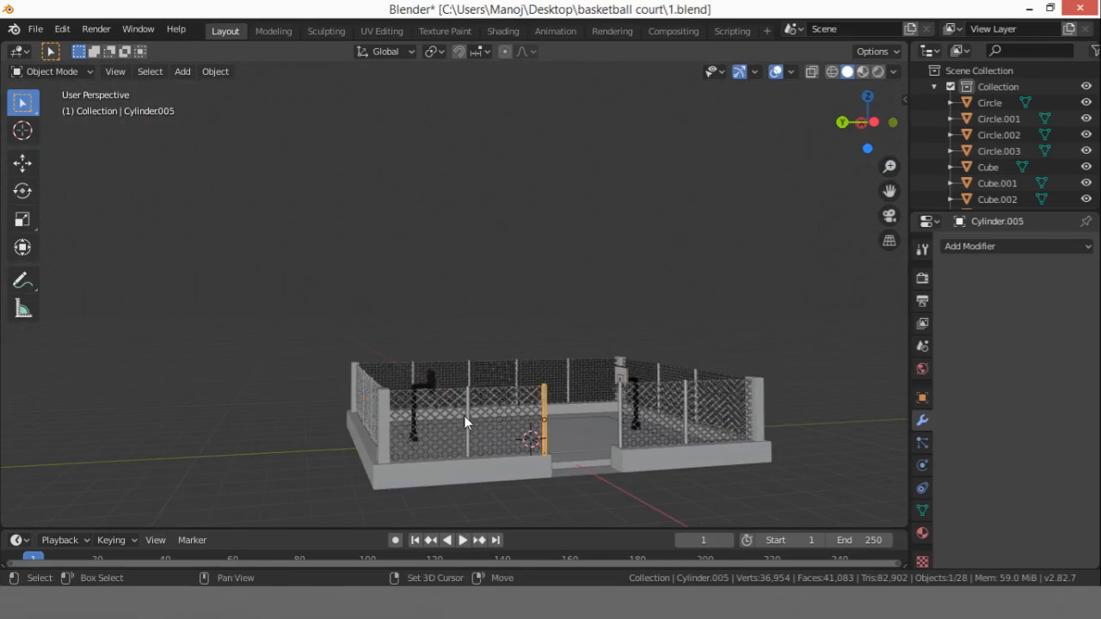
shift+click(465, 413)
click(466, 415)
click(469, 415)
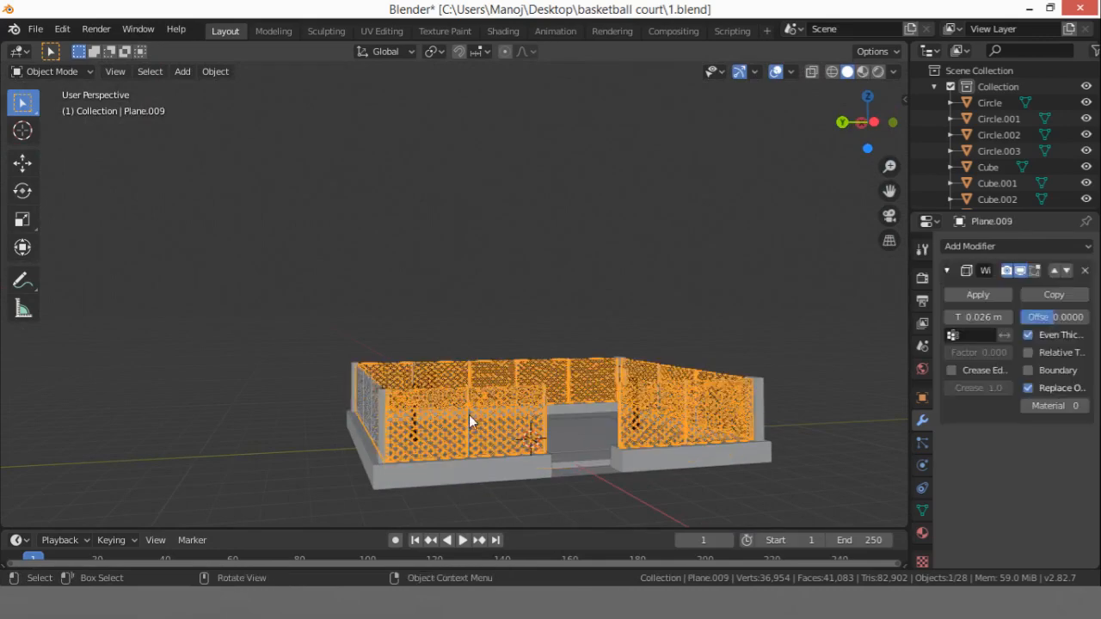
click(530, 417)
middle_drag(582, 488, 590, 171)
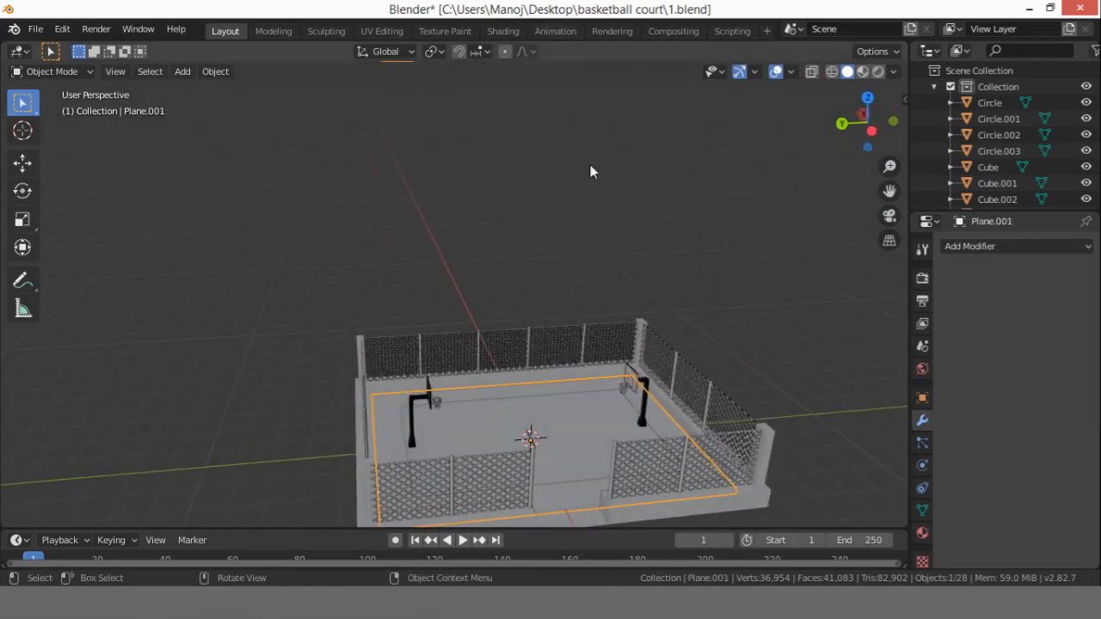
scroll(528, 461, up, 5)
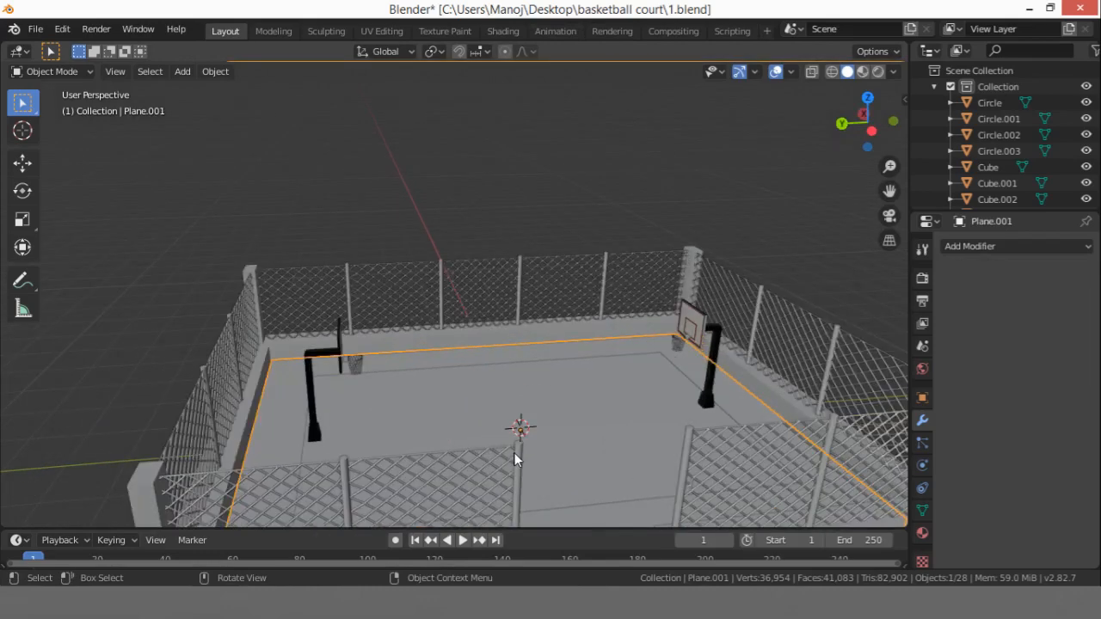
Step: Join all the fence poles into one object with an entrance pole active, leaving the mesh, border wall and court floor separate
click(517, 466)
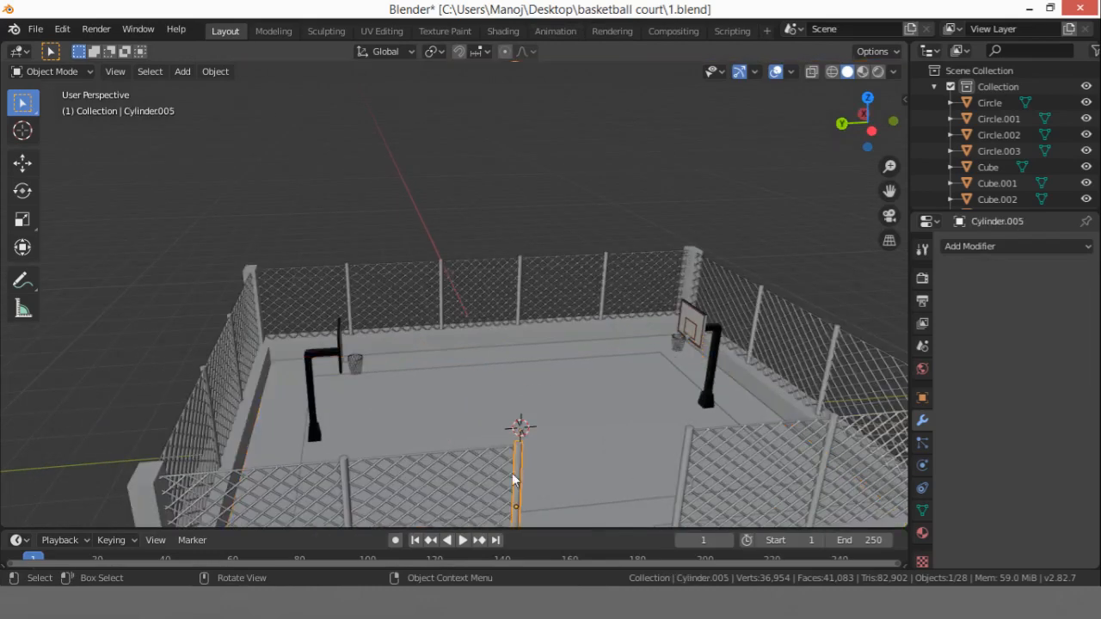
shift+click(345, 476)
shift+click(203, 368)
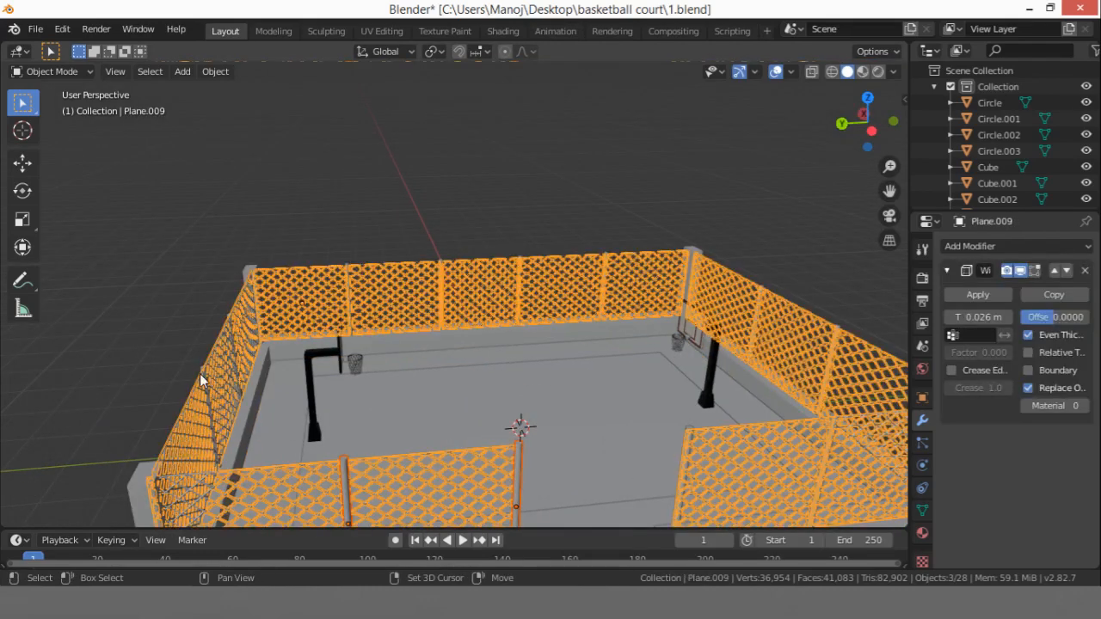
shift+click(202, 373)
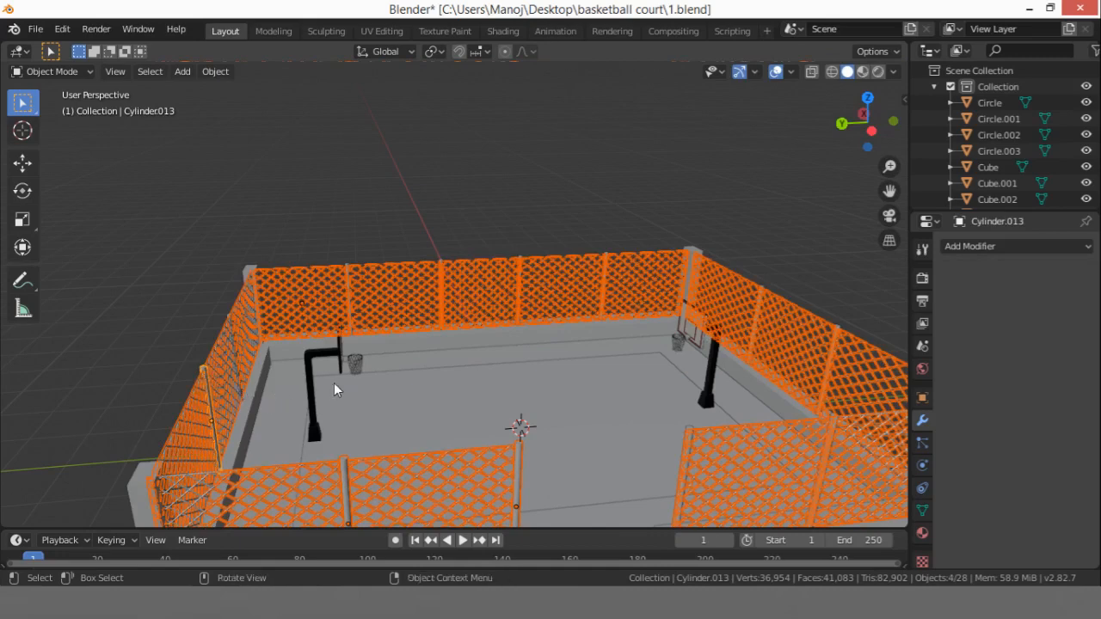
shift+click(229, 330)
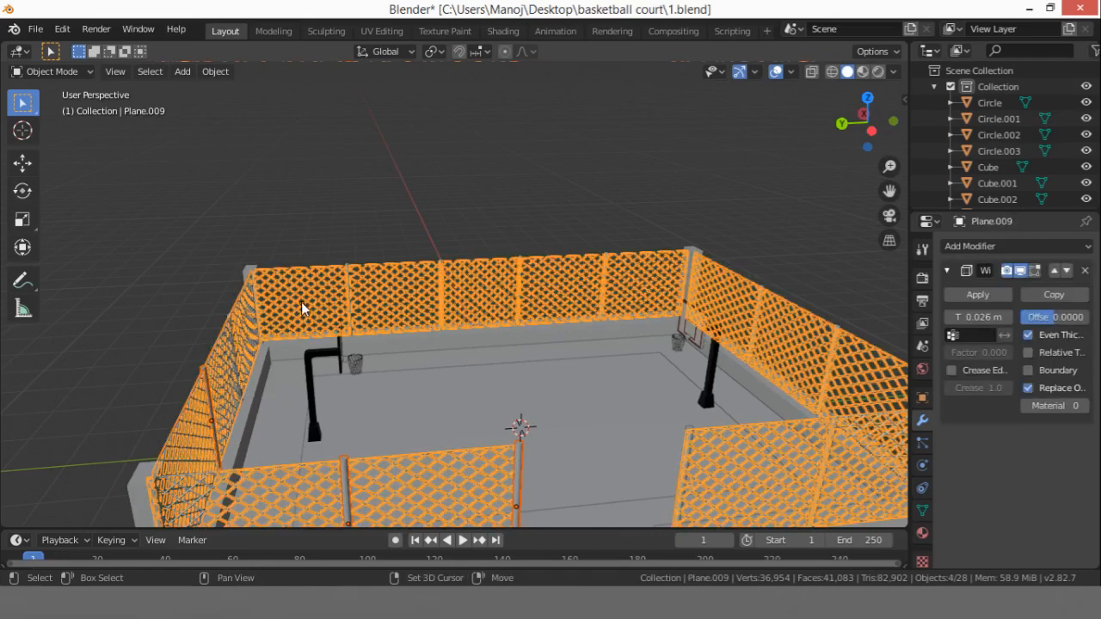
shift+drag(363, 293, 512, 278)
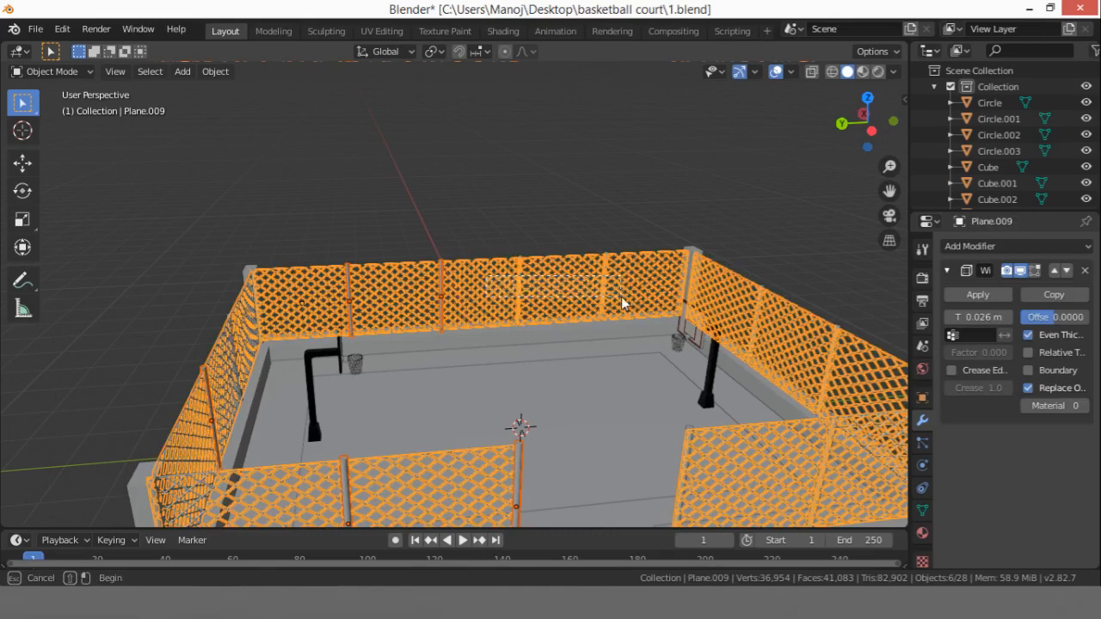
shift+drag(622, 302, 624, 303)
shift+drag(759, 294, 814, 338)
shift+drag(857, 373, 852, 369)
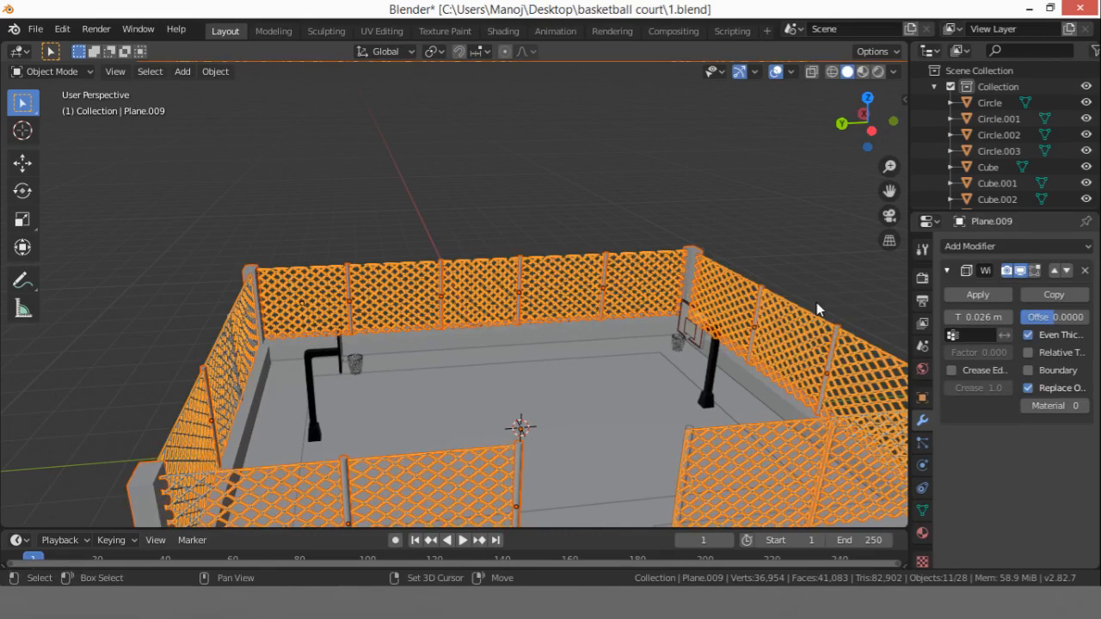
scroll(816, 340, down, 4)
shift+drag(789, 341, 856, 350)
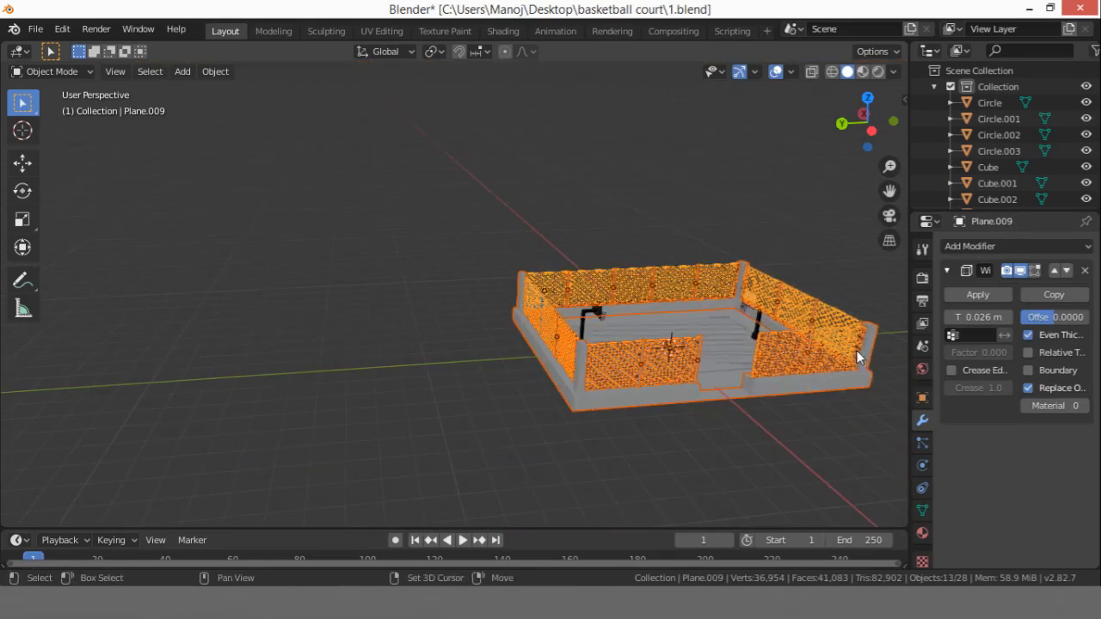
shift+drag(760, 348, 732, 373)
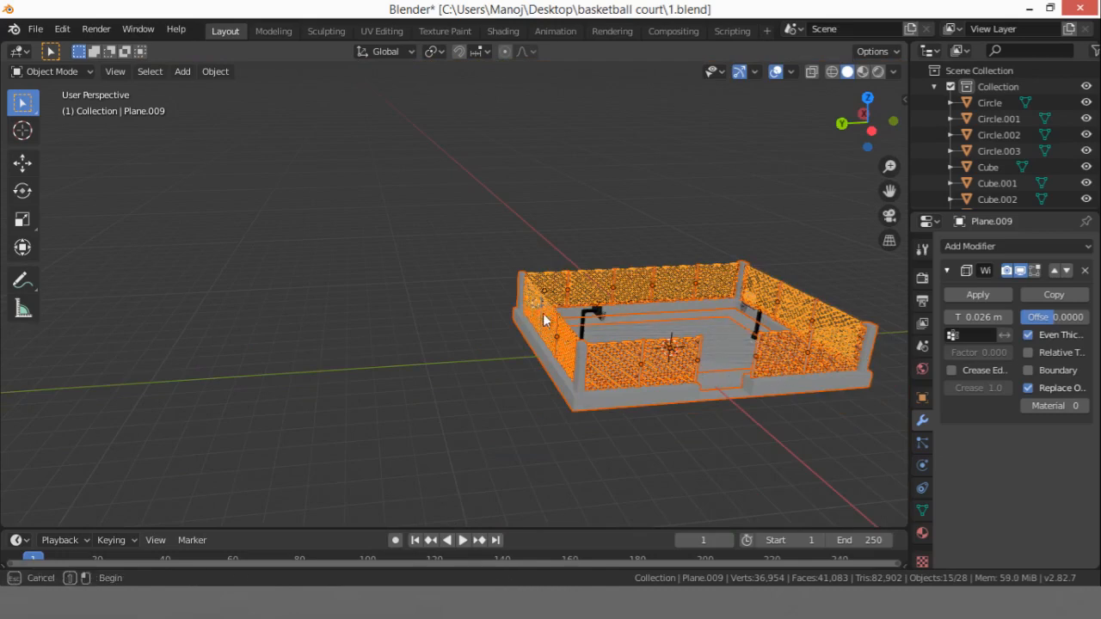
shift+drag(545, 325, 565, 308)
scroll(669, 283, up, 3)
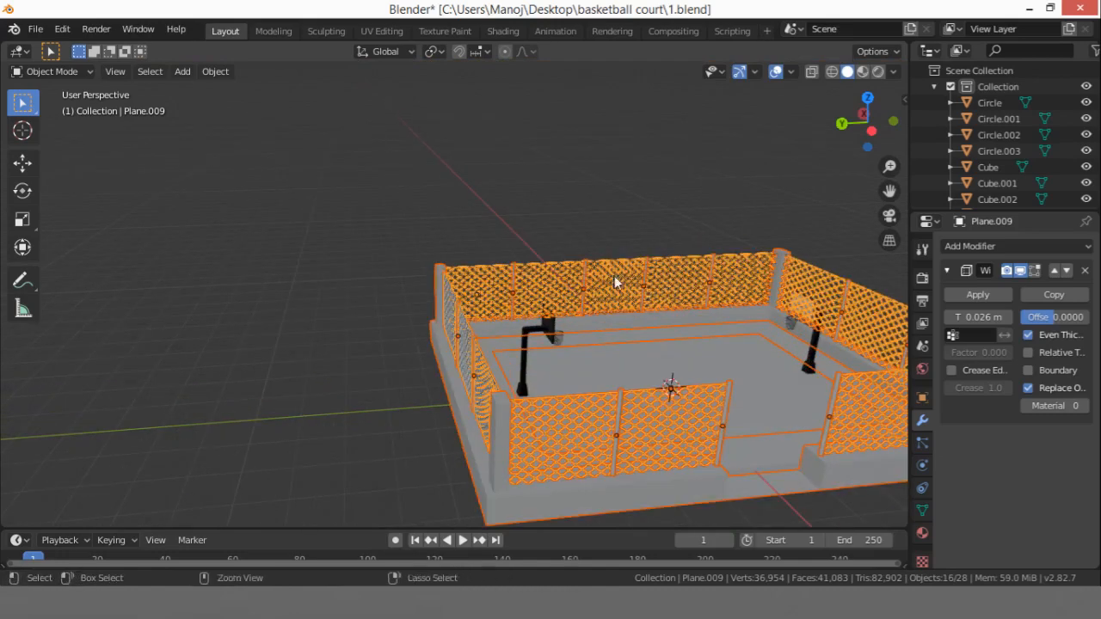
shift+click(560, 300)
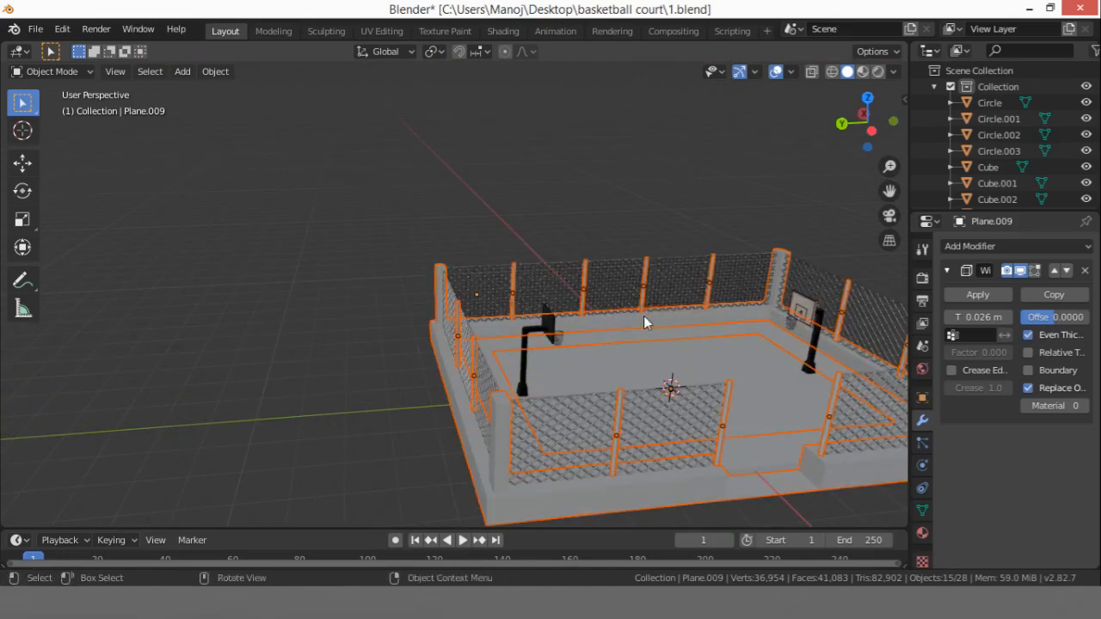
ctrl+drag(663, 319, 685, 368)
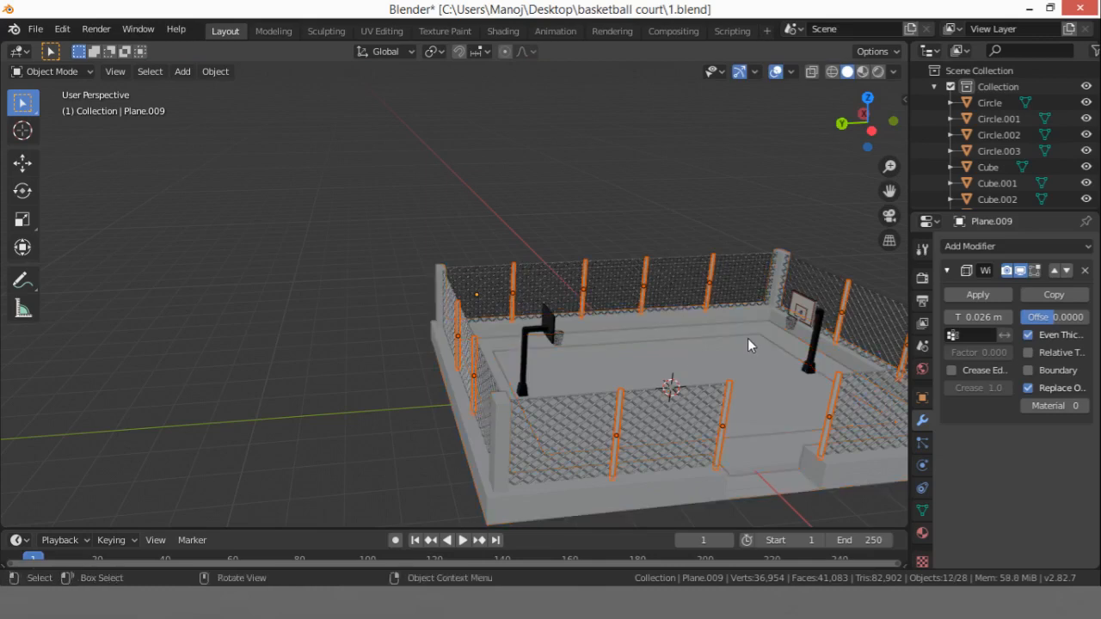
middle_drag(747, 338, 368, 350)
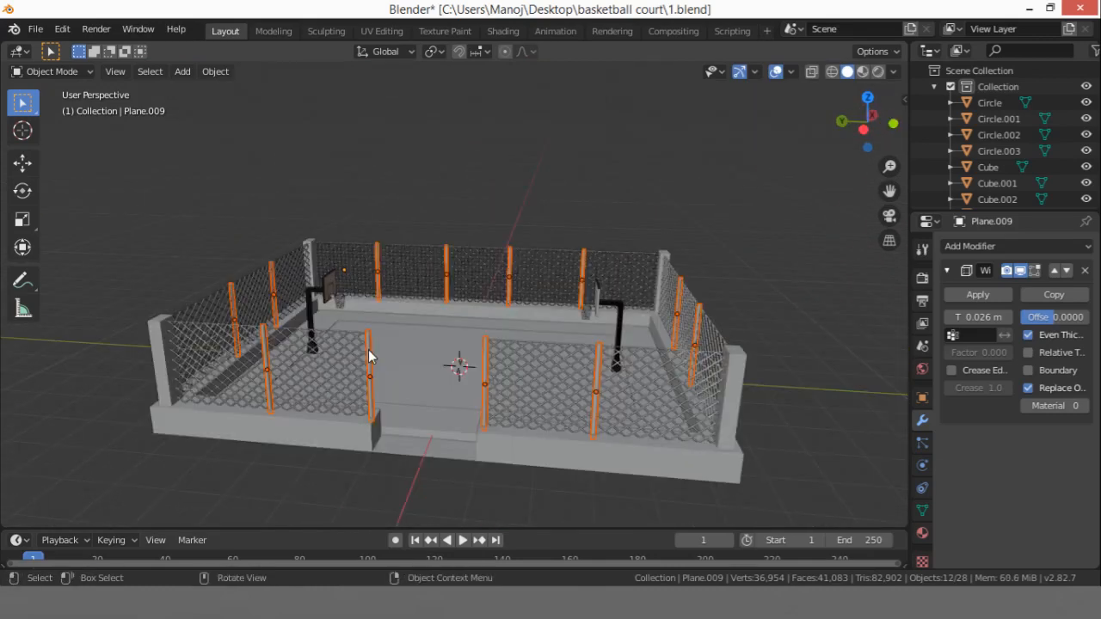
click(368, 348)
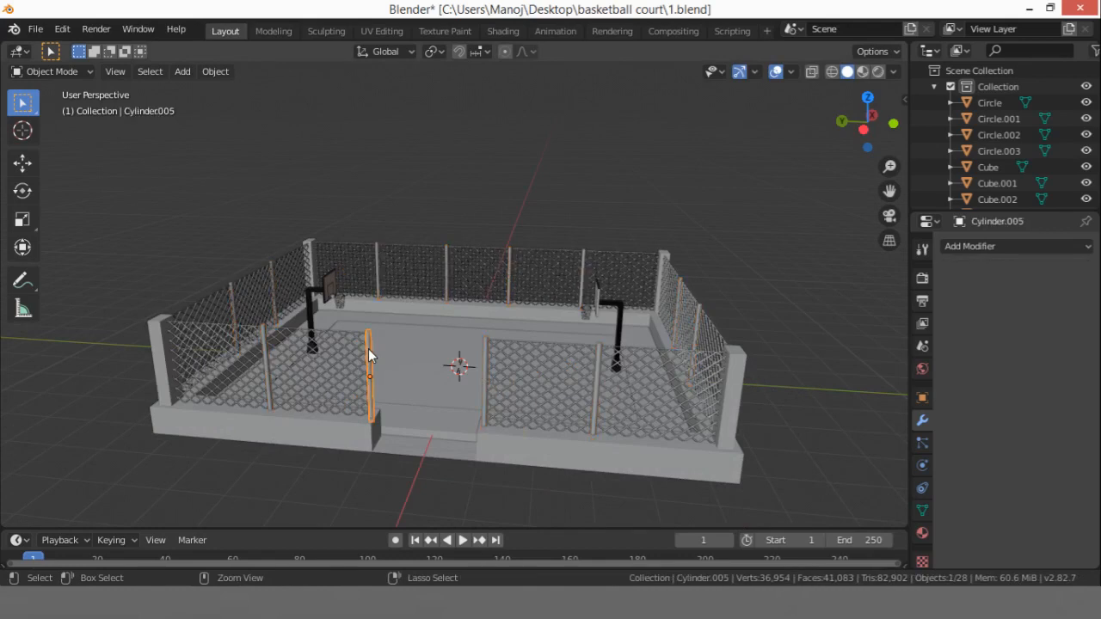
key(ctrl+z)
shift+click(373, 362)
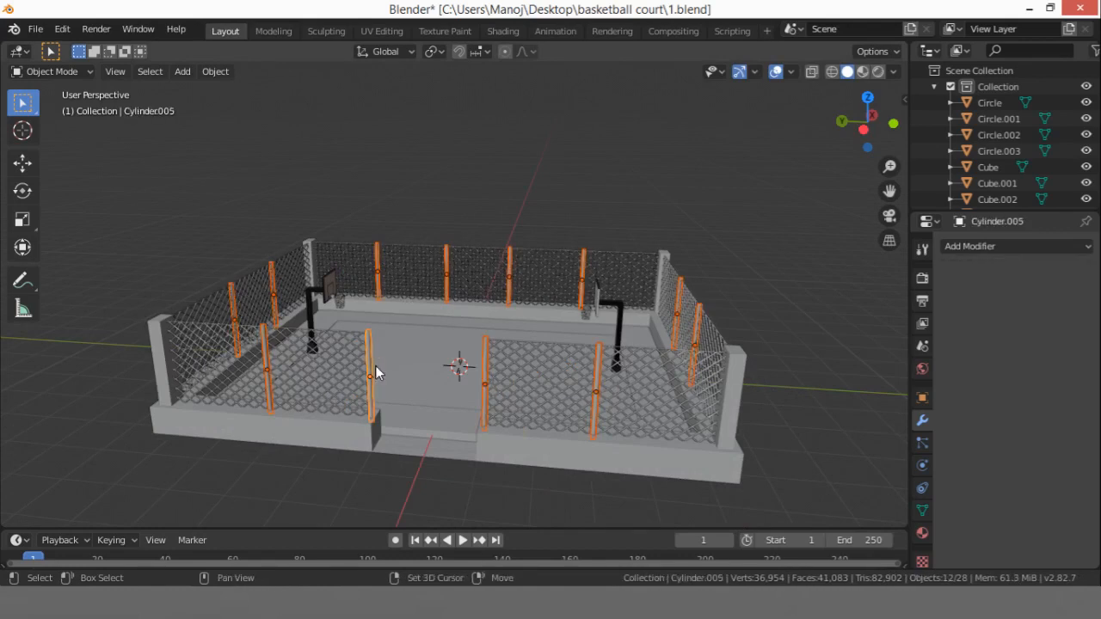
key(ctrl+j)
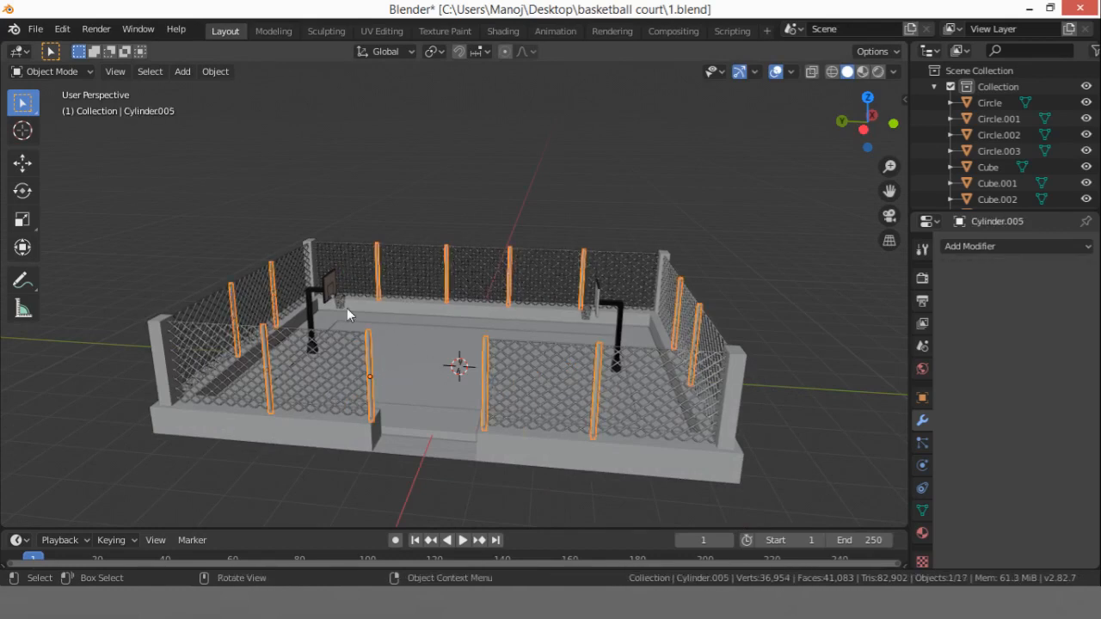
click(411, 205)
middle_drag(288, 302, 412, 308)
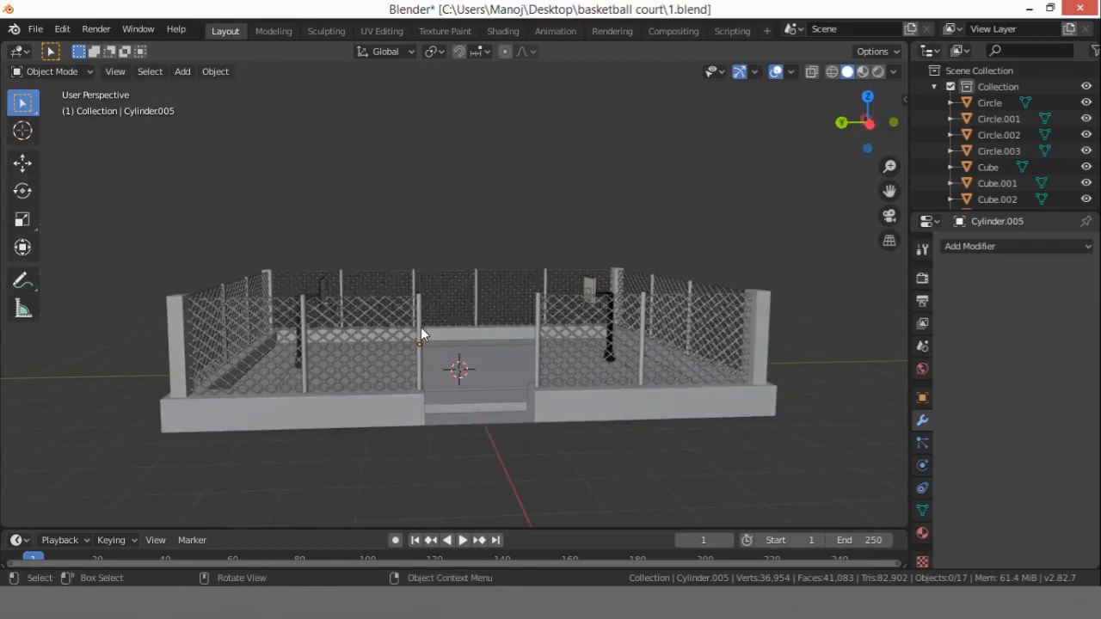
click(407, 416)
click(490, 419)
key(Tab)
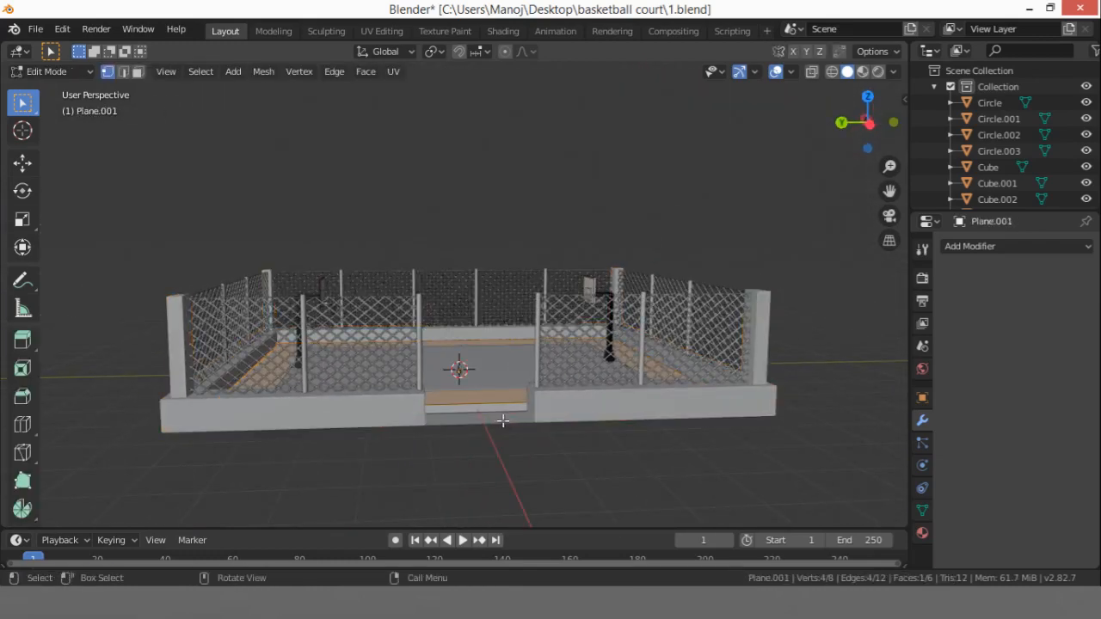
scroll(498, 418, up, 6)
key(Tab)
scroll(497, 418, down, 8)
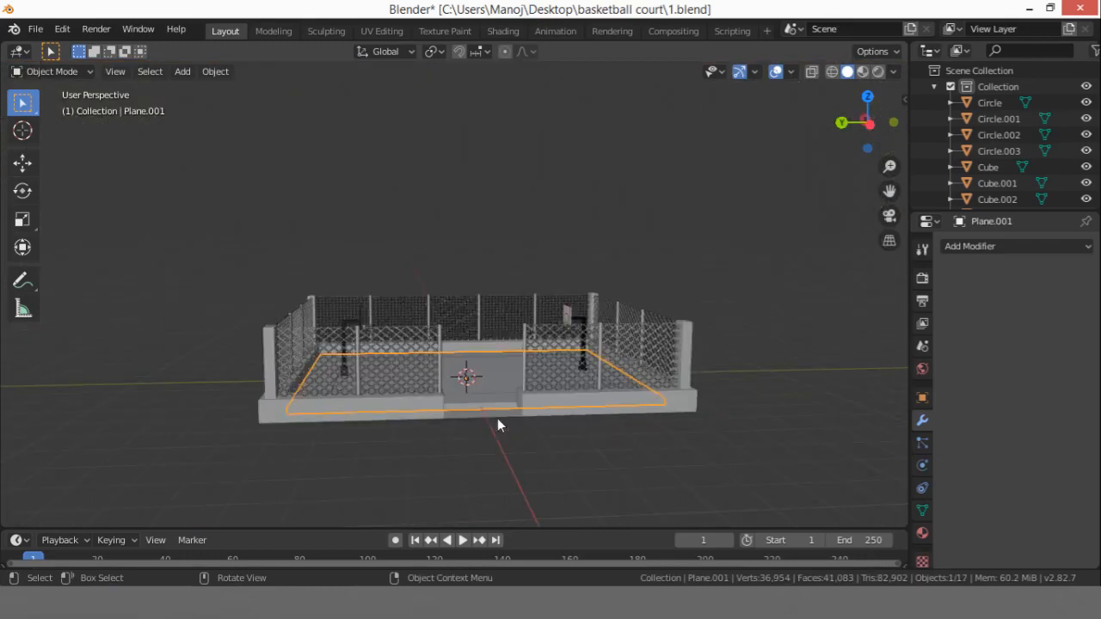
Step: Extrude the border wall's ground-level face at the entrance upward by about 0.20 m to form a step
click(482, 415)
key(Tab)
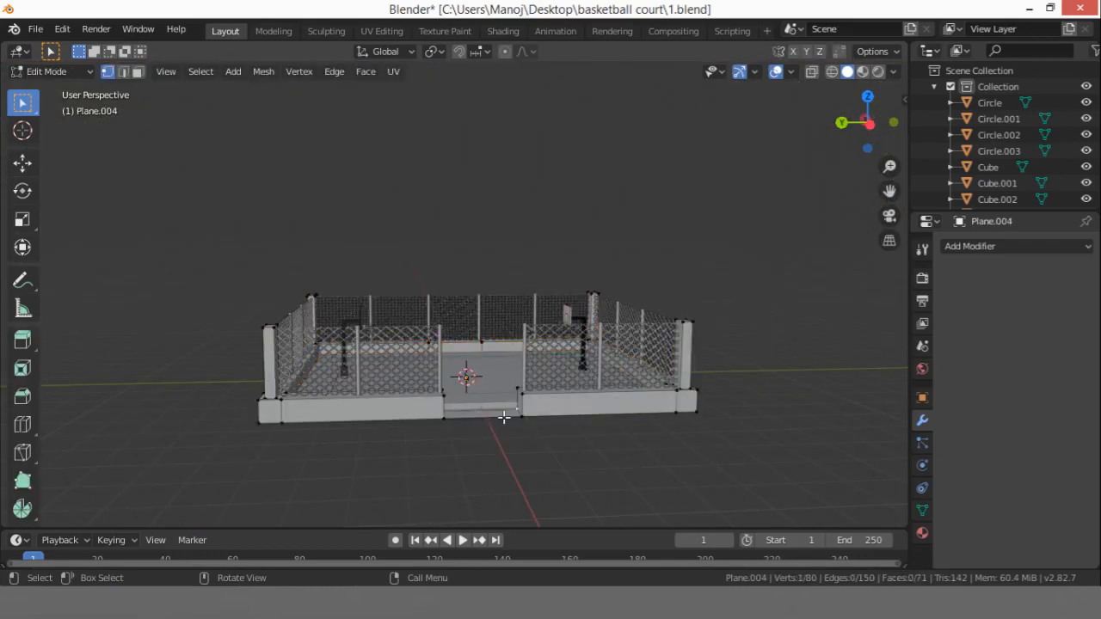
click(515, 415)
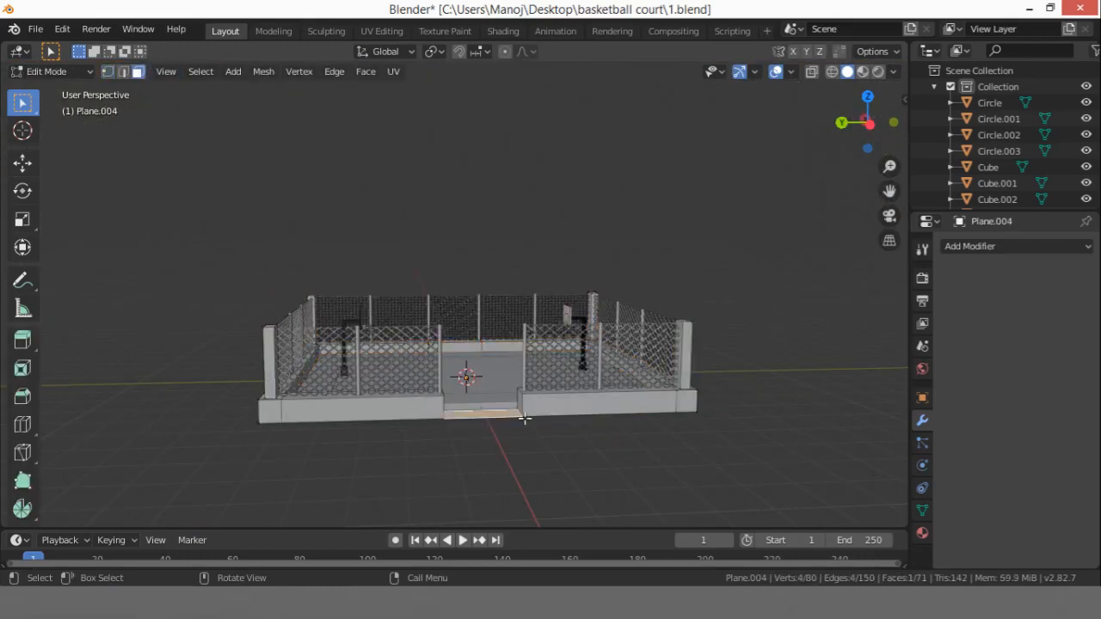
scroll(525, 417, up, 4)
key(e)
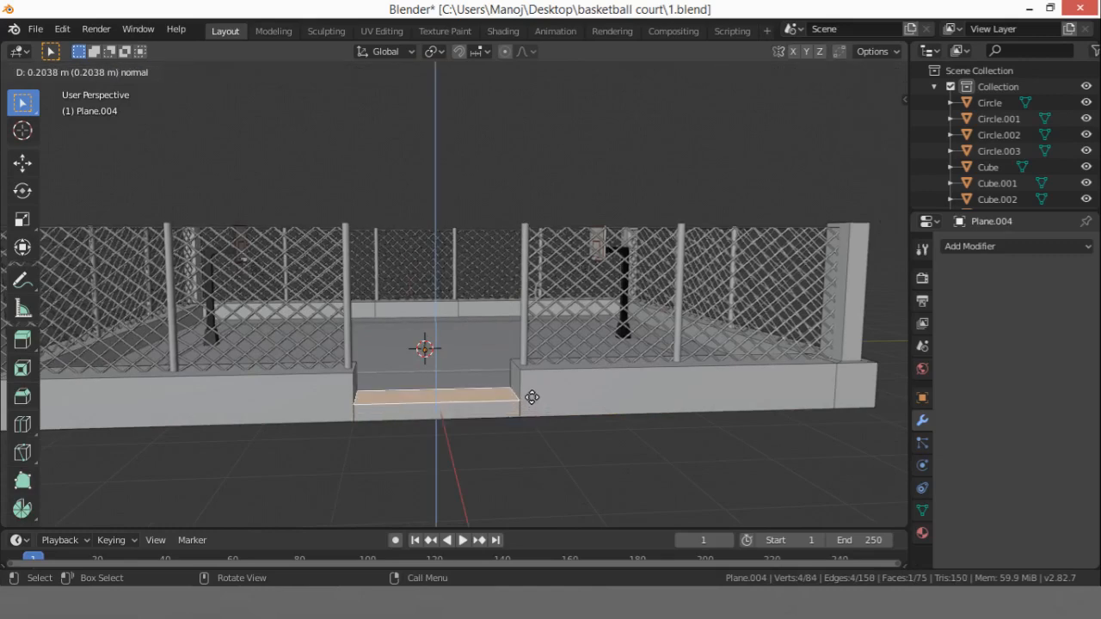
click(528, 396)
key(Tab)
Step: Assign the existing black Material.005 to the border wall with its corner posts and to the joined fence poles
middle_drag(529, 382, 591, 372)
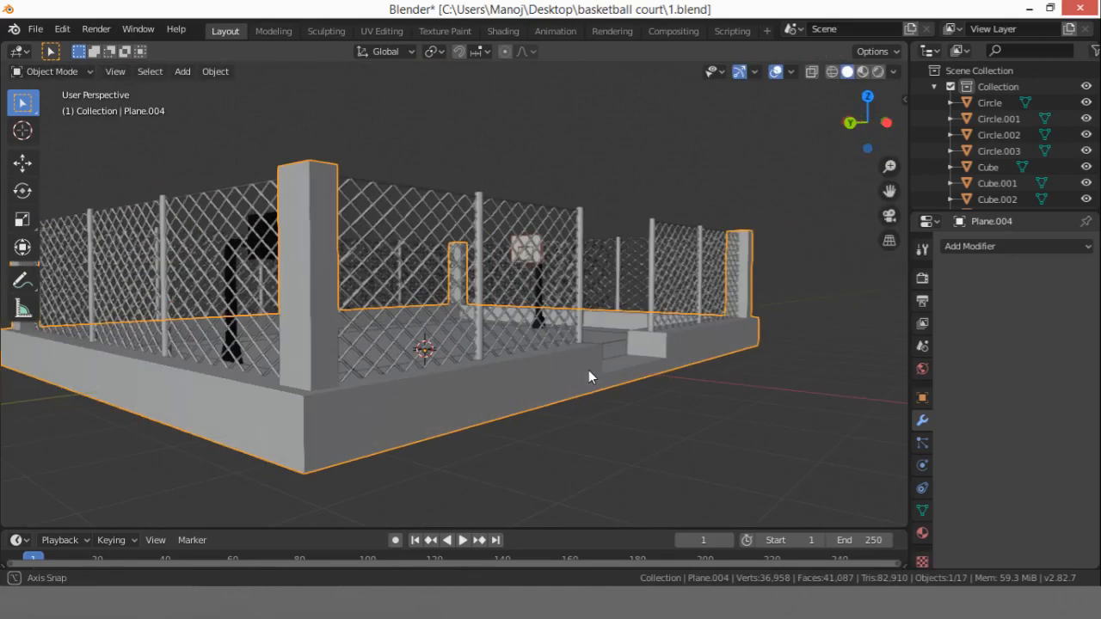
click(922, 533)
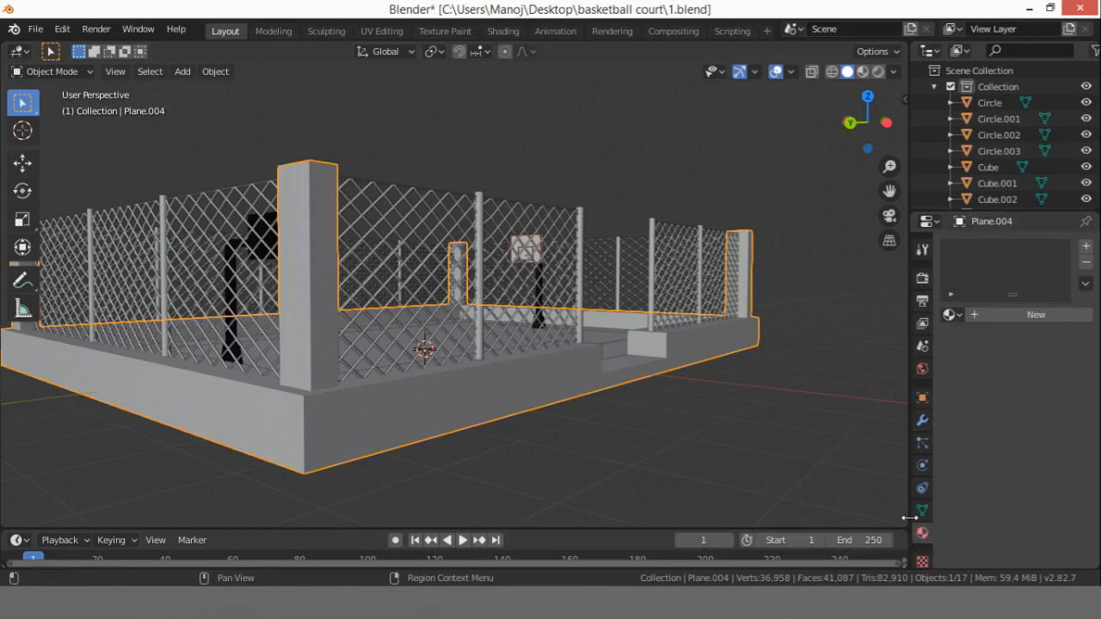
click(951, 315)
click(838, 414)
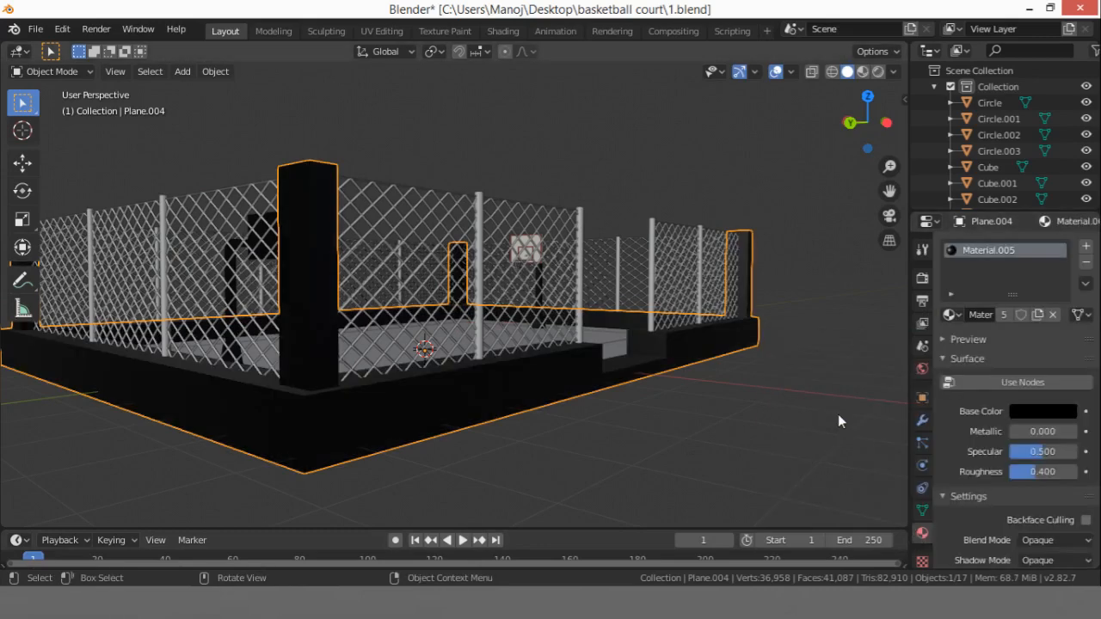
click(481, 272)
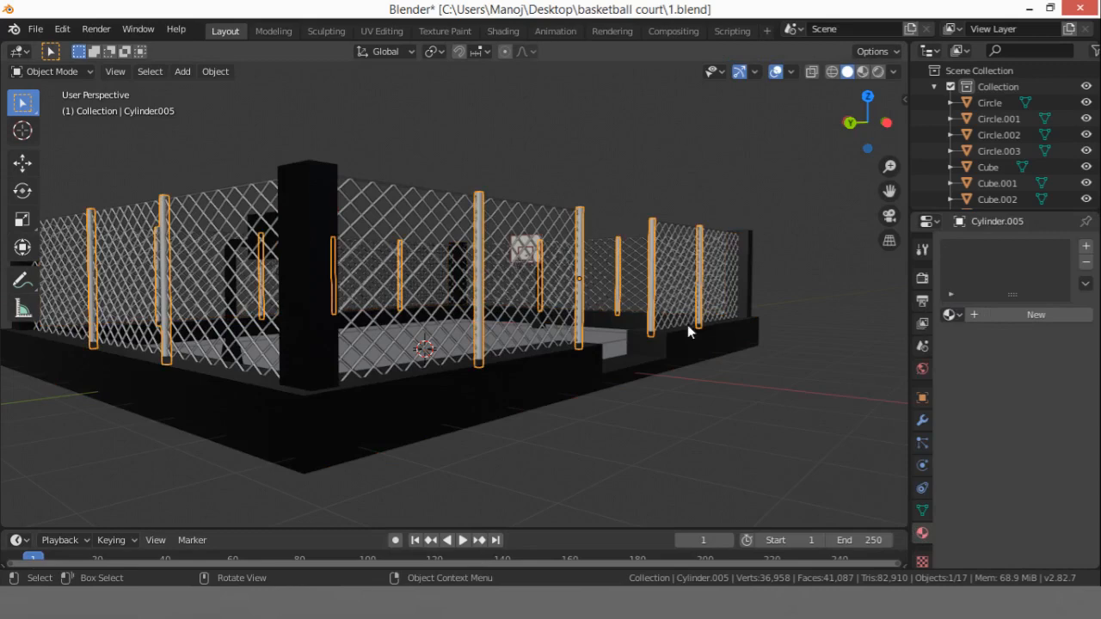
click(950, 315)
click(838, 415)
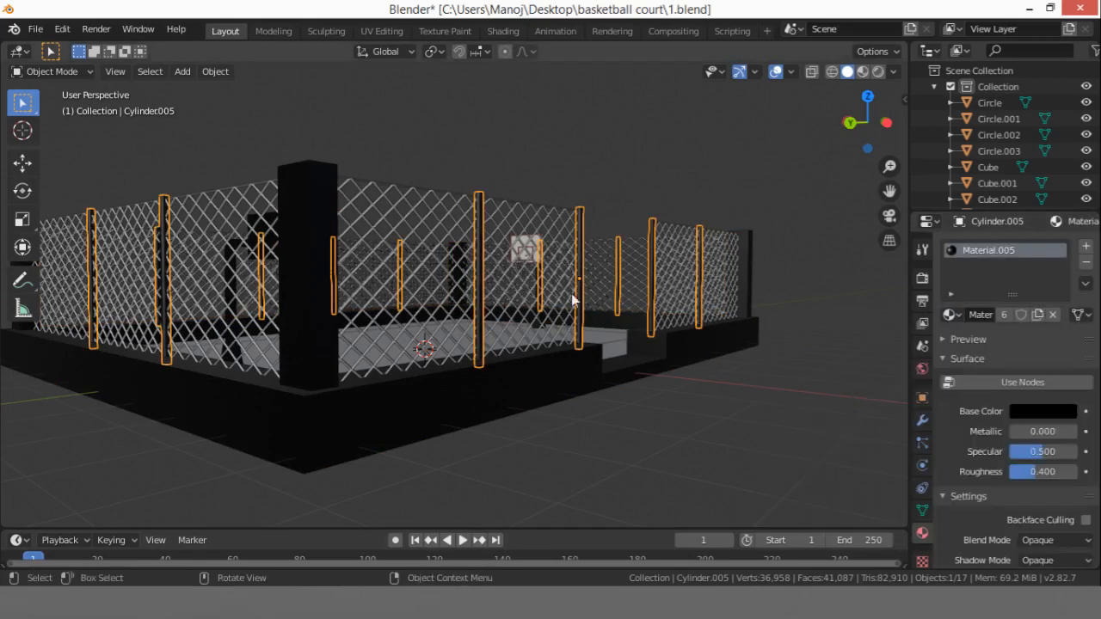
Step: Assign the existing white Material.003 to the wire mesh fence and check the coloured court from the front
click(455, 270)
click(950, 315)
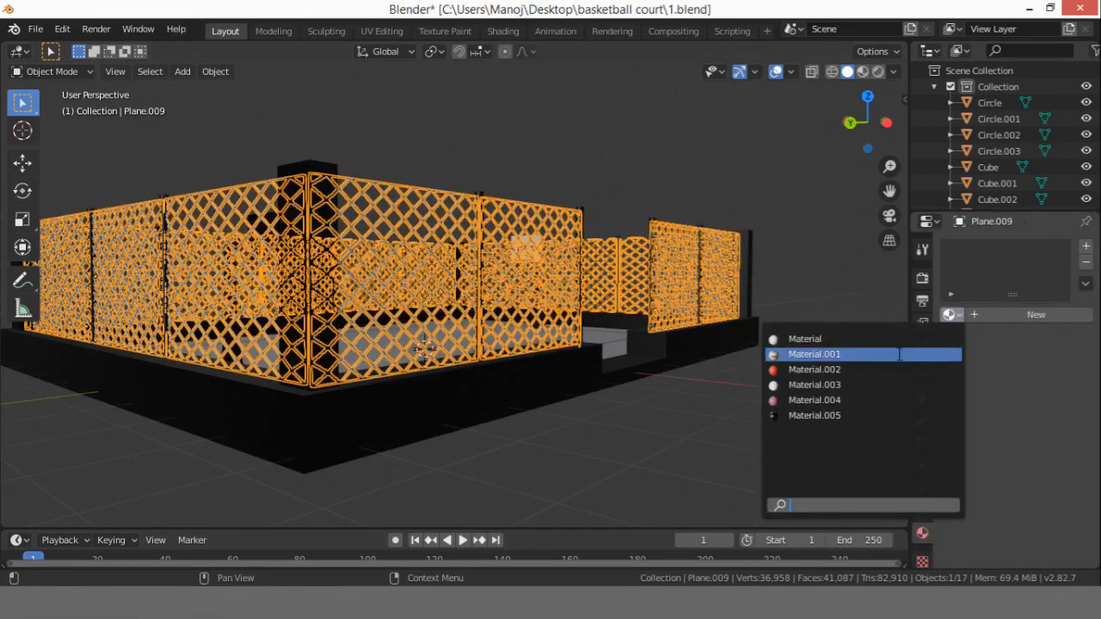
click(861, 385)
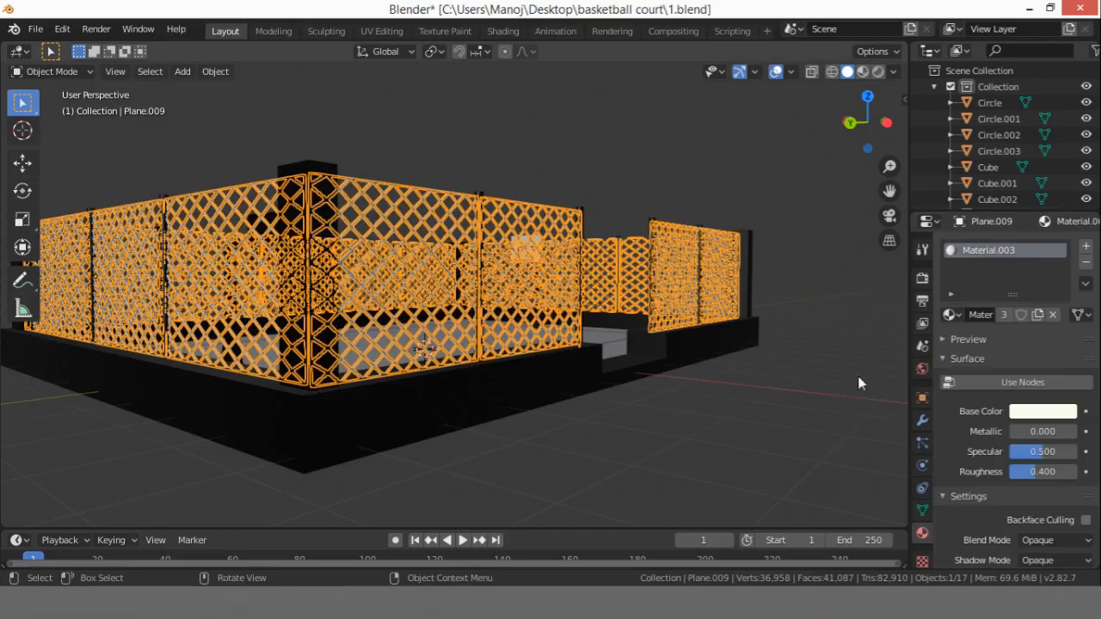
click(786, 355)
mouse_move(786, 354)
middle_down()
mouse_move(735, 420)
mouse_move(647, 367)
mouse_move(477, 370)
mouse_move(397, 357)
mouse_move(268, 375)
mouse_move(406, 442)
mouse_move(555, 411)
mouse_move(522, 410)
middle_up()
middle_drag(467, 372, 583, 333)
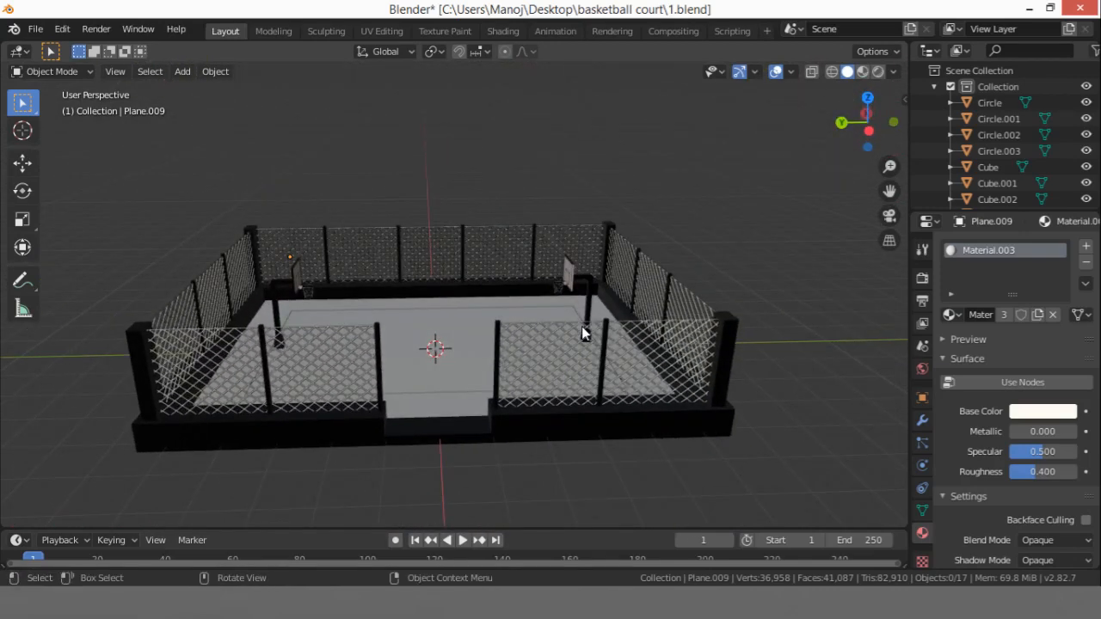